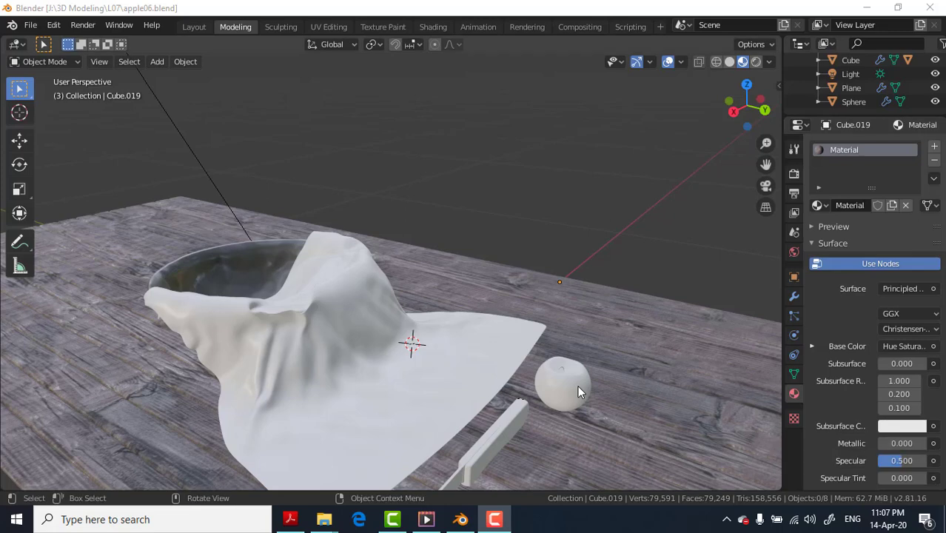
# Step: Select the apple and save the blend file
pyautogui.click(578, 387)
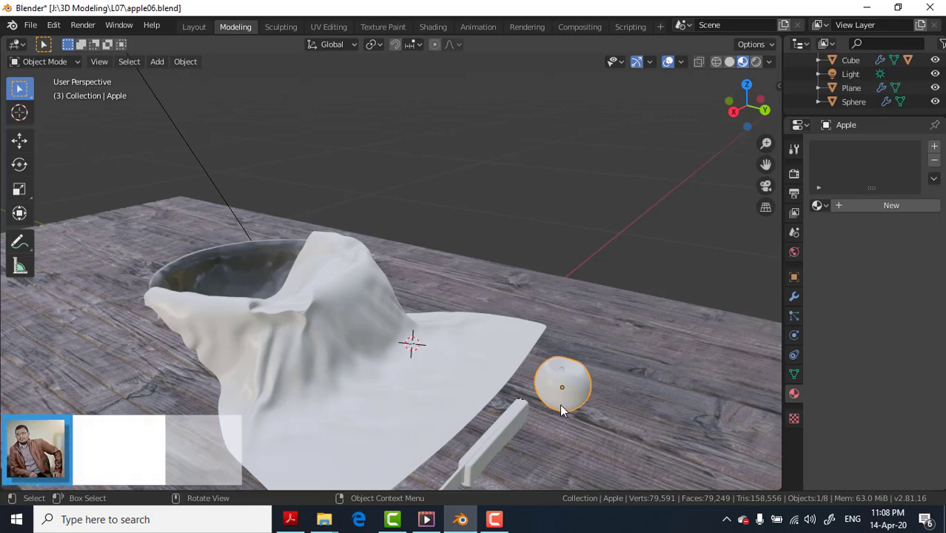
pyautogui.hotkey('ctrl', 's')
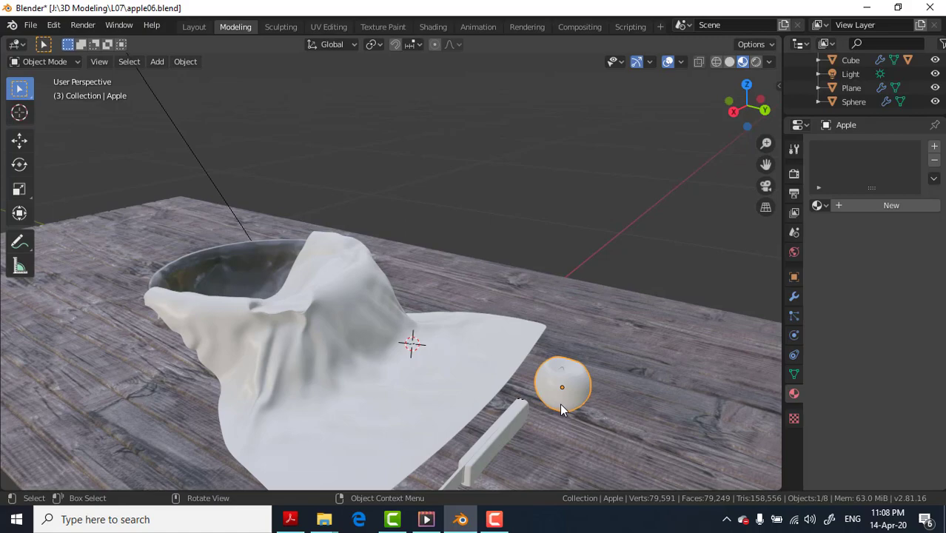
pyautogui.scroll(4, 100, 352)
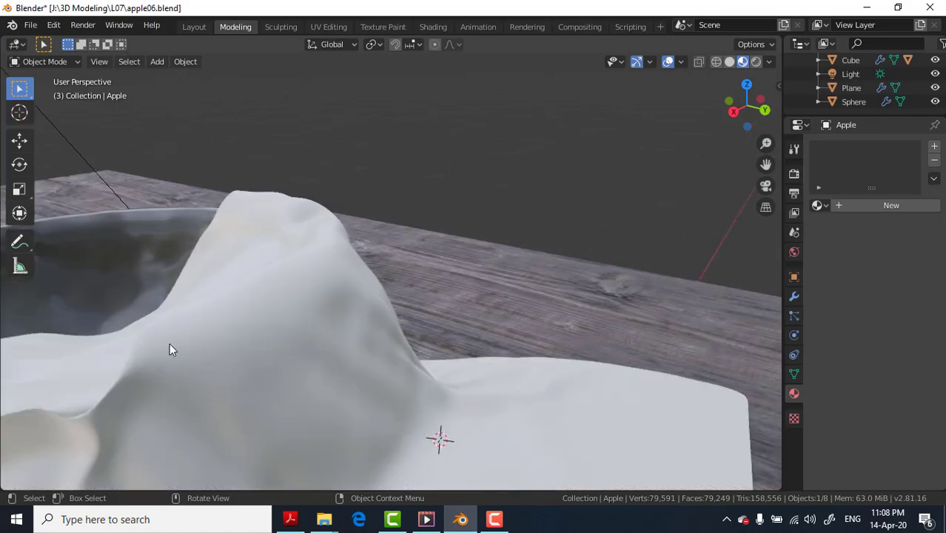
pyautogui.scroll(-3, 574, 326)
pyautogui.scroll(-2, 569, 321)
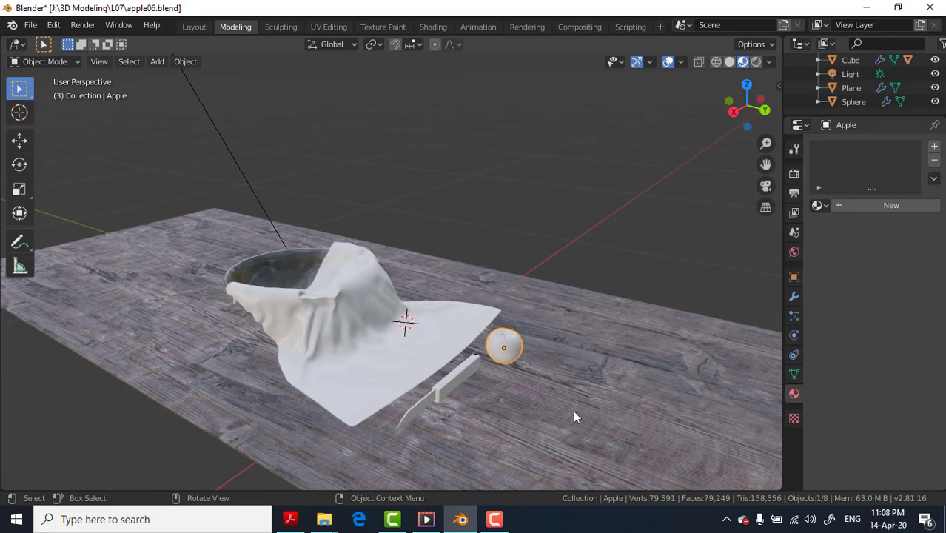
pyautogui.scroll(3, 246, 266)
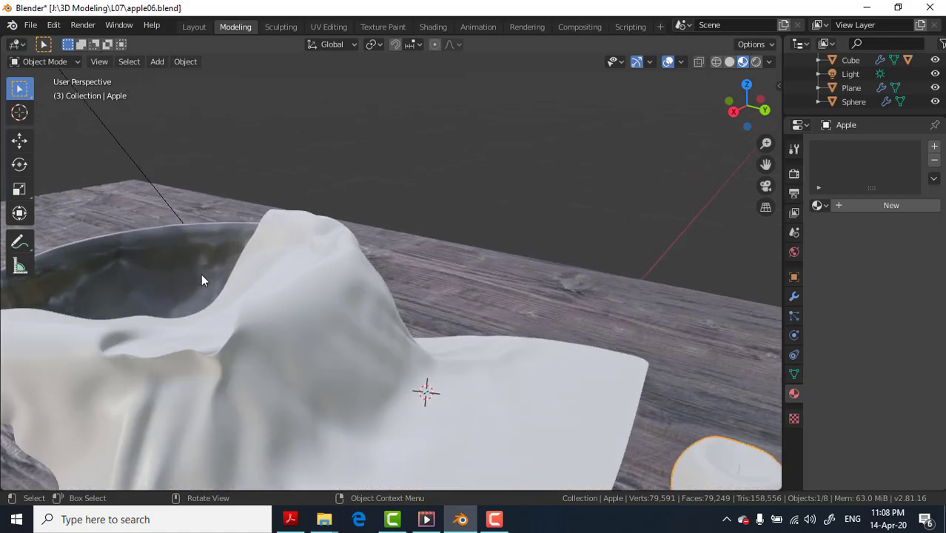
pyautogui.scroll(1, 199, 276)
# Step: Box-select the bowl, cloth and light, then deselect all objects
pyautogui.hotkey('shift', 'b')
pyautogui.moveTo(173, 280); pyautogui.dragTo(178, 285)
pyautogui.moveTo(178, 285)
pyautogui.mouseDown(button='middle')
pyautogui.moveTo(258, 310)
pyautogui.moveTo(399, 238)
pyautogui.moveTo(454, 287)
pyautogui.moveTo(523, 310)
pyautogui.moveTo(654, 236)
pyautogui.mouseUp(button='middle')
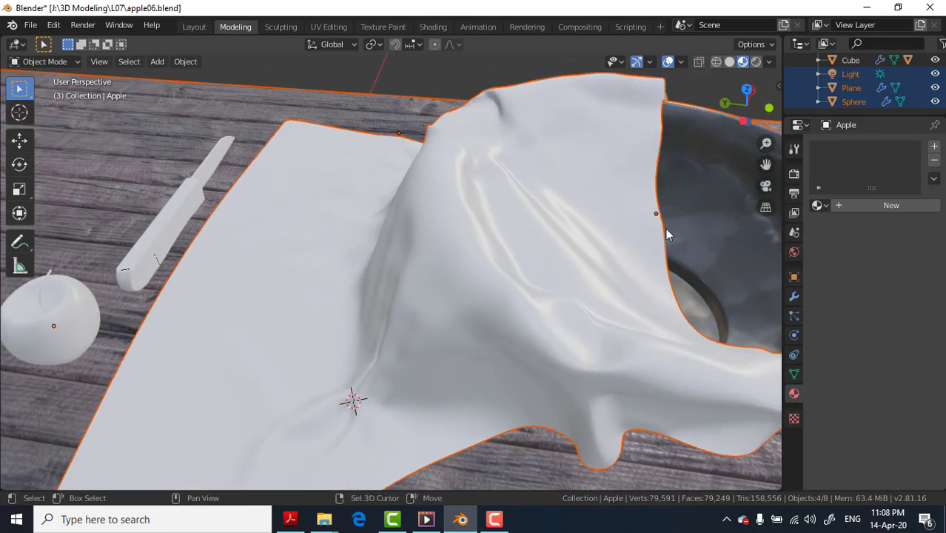
pyautogui.scroll(-3, 624, 274)
pyautogui.scroll(-2, 580, 243)
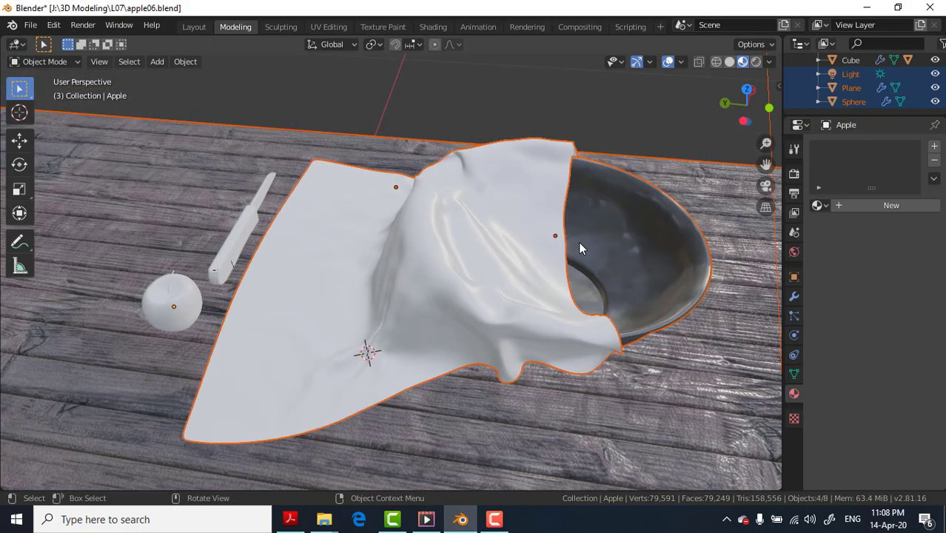
pyautogui.scroll(-2, 608, 282)
pyautogui.hotkey('alt', 'a')
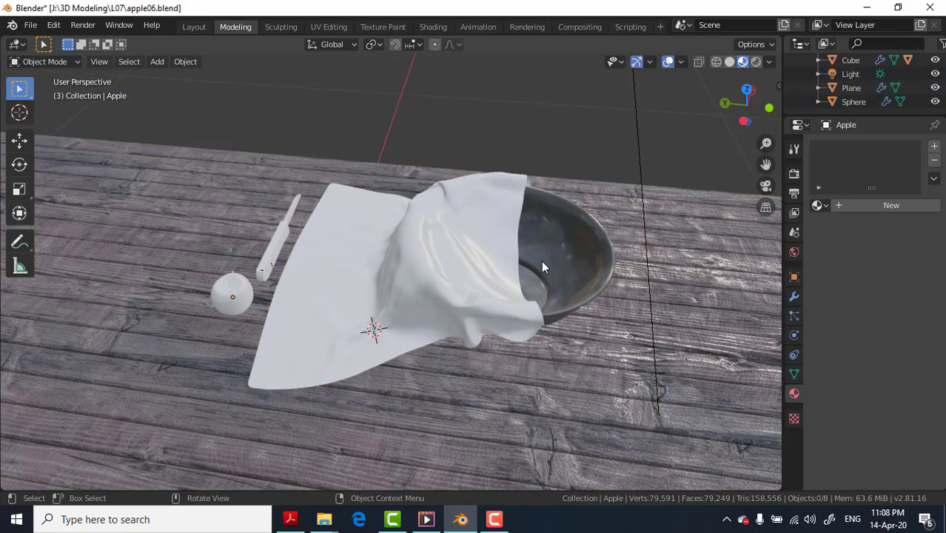
pyautogui.moveTo(541, 260)
pyautogui.mouseDown(button='middle')
pyautogui.moveTo(520, 260)
pyautogui.moveTo(544, 263)
pyautogui.moveTo(521, 245)
pyautogui.moveTo(553, 266)
pyautogui.moveTo(511, 236)
pyautogui.moveTo(363, 273)
pyautogui.moveTo(465, 299)
pyautogui.moveTo(619, 224)
pyautogui.moveTo(372, 313)
pyautogui.mouseUp(button='middle')
# Step: Select the apple instead of the bowl and frame the view on it
pyautogui.click(548, 265)
pyautogui.click(364, 289)
pyautogui.press('KP_Decimal')
pyautogui.scroll(-2, 373, 313)
pyautogui.scroll(1, 335, 292)
pyautogui.scroll(-1, 488, 321)
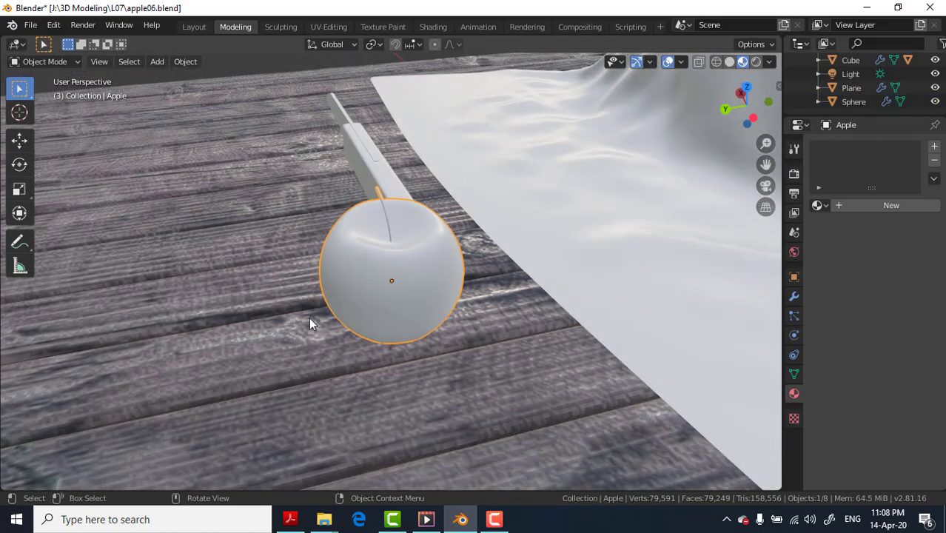
pyautogui.moveTo(311, 323); pyautogui.dragTo(489, 316, button='middle')
pyautogui.moveTo(338, 259); pyautogui.dragTo(580, 327, button='middle')
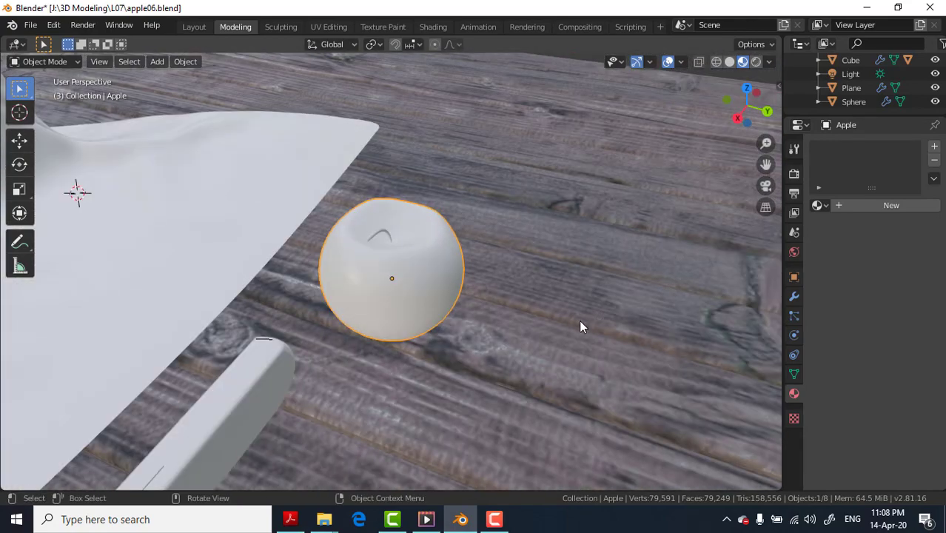
# Step: Select the knife, then reselect the apple
pyautogui.click(271, 384)
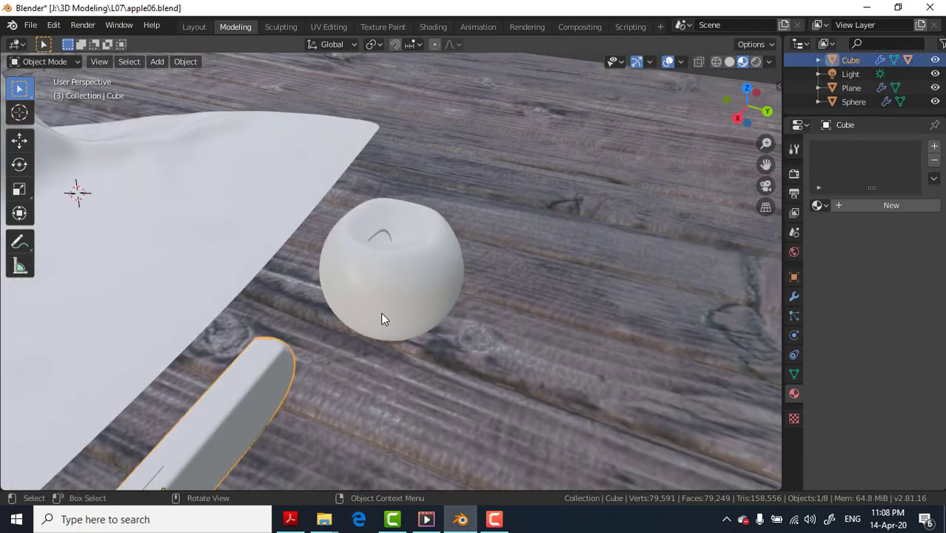
pyautogui.click(396, 276)
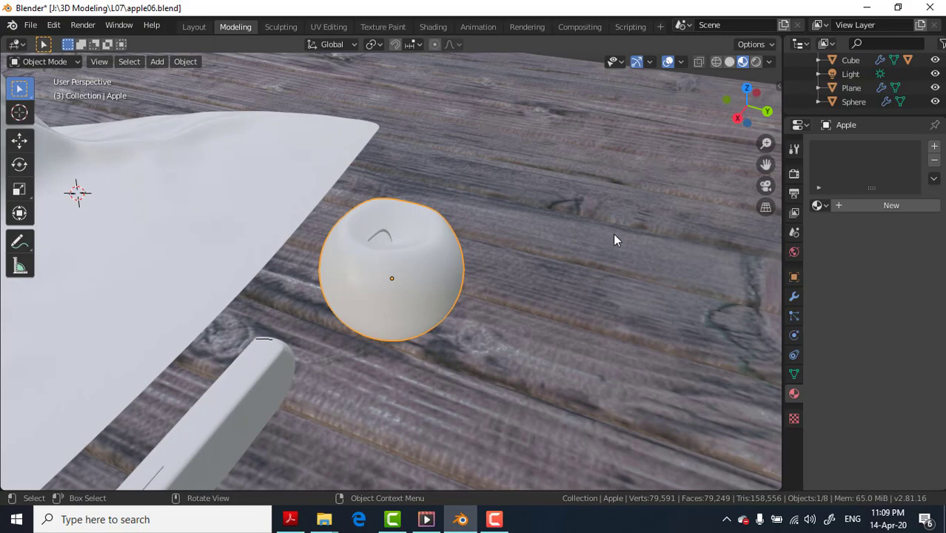
pyautogui.scroll(-3, 432, 222)
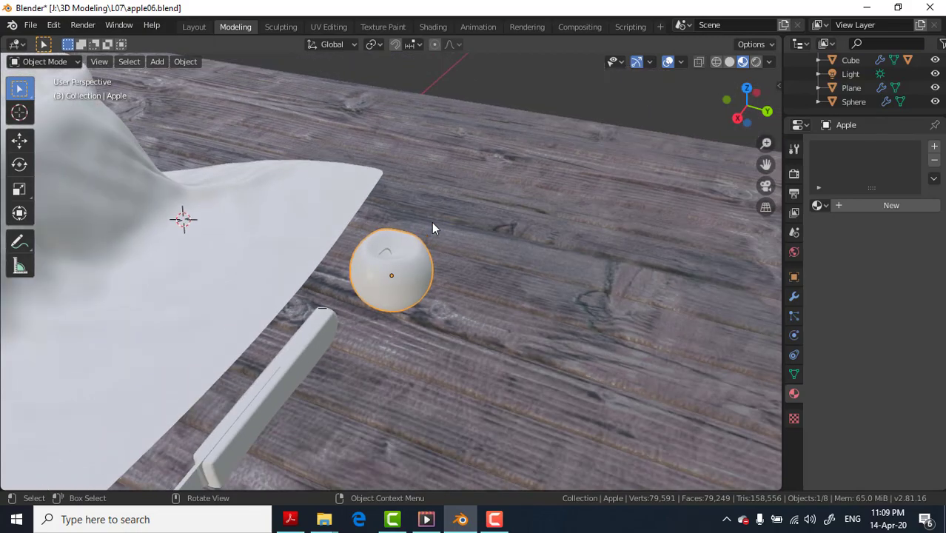
pyautogui.scroll(-2, 431, 222)
pyautogui.scroll(-2, 431, 222)
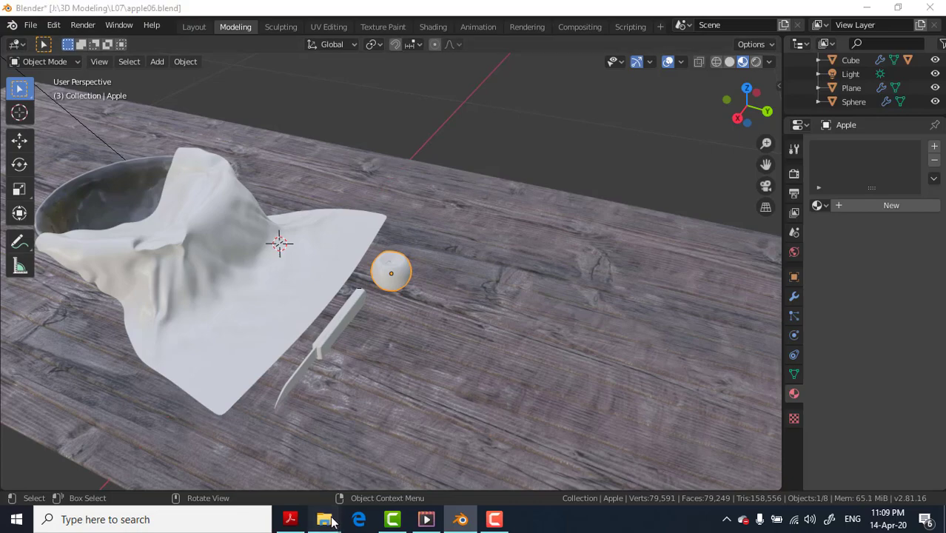
# Step: Browse to the course folder's textures subfolder and open apple_paint.png in Photos
pyautogui.moveTo(324, 519)
pyautogui.click(518, 462)
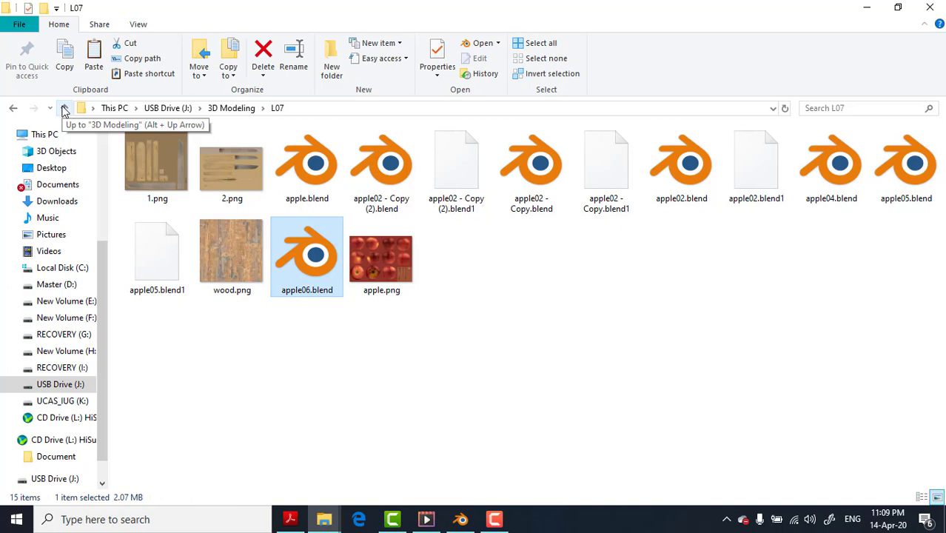
pyautogui.click(64, 109)
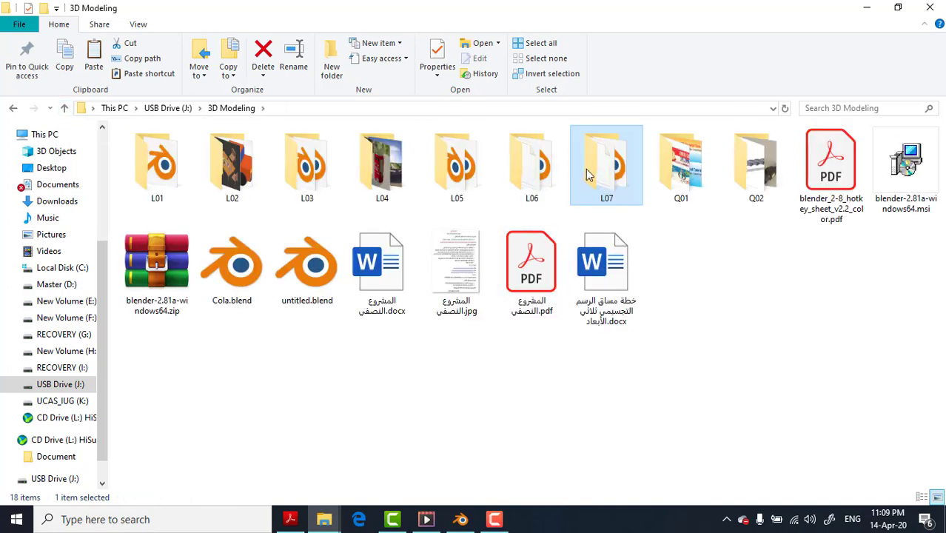
pyautogui.moveTo(323, 519)
pyautogui.click(384, 467)
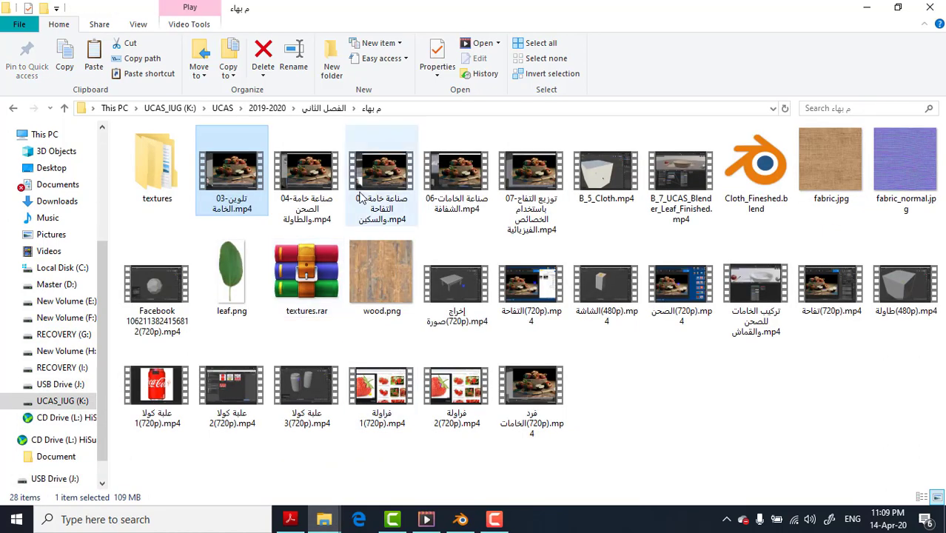
pyautogui.doubleClick(159, 169)
pyautogui.doubleClick(164, 151)
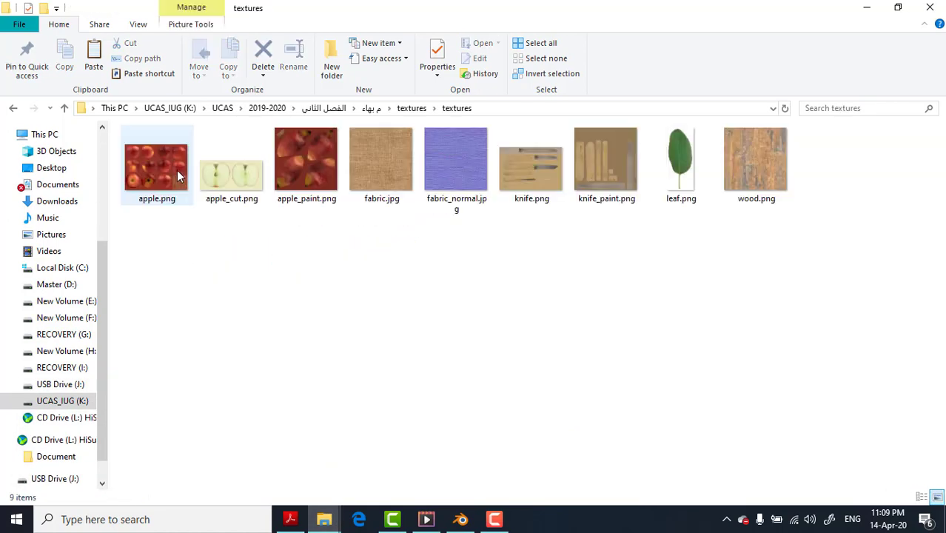
pyautogui.doubleClick(307, 157)
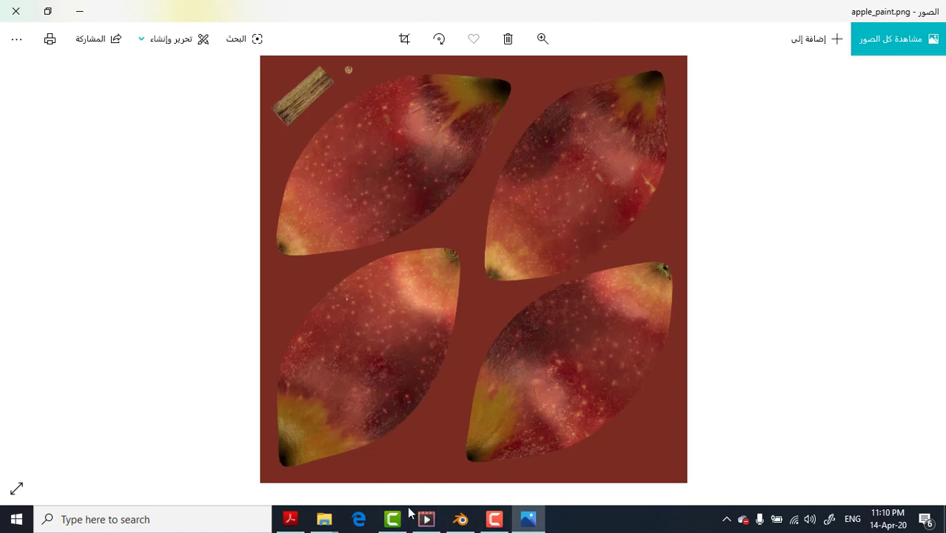
# Step: Bring the Blender window back to the front from the taskbar
pyautogui.click(460, 519)
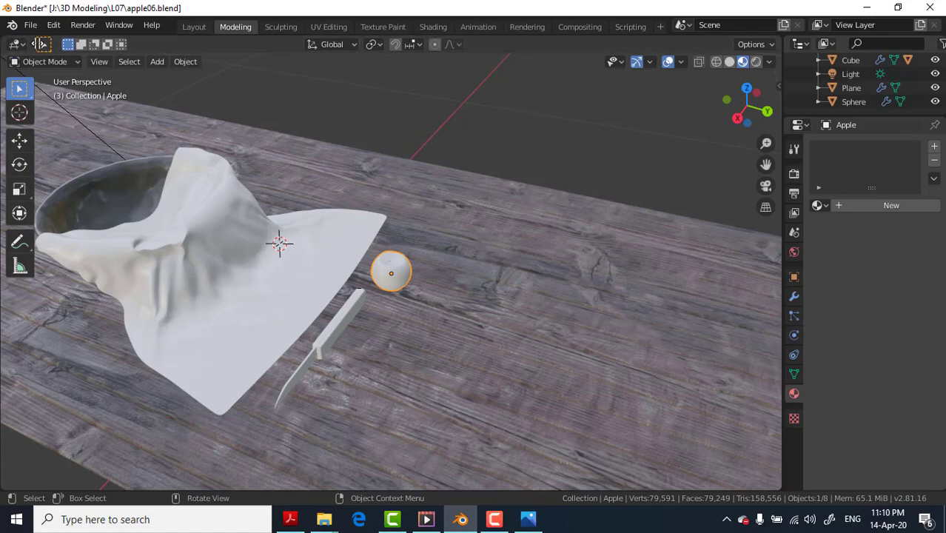
# Step: Split off the left area as an Image Editor and enter Edit Mode to show UVs
pyautogui.moveTo(3, 40); pyautogui.dragTo(275, 52)
pyautogui.click(15, 43)
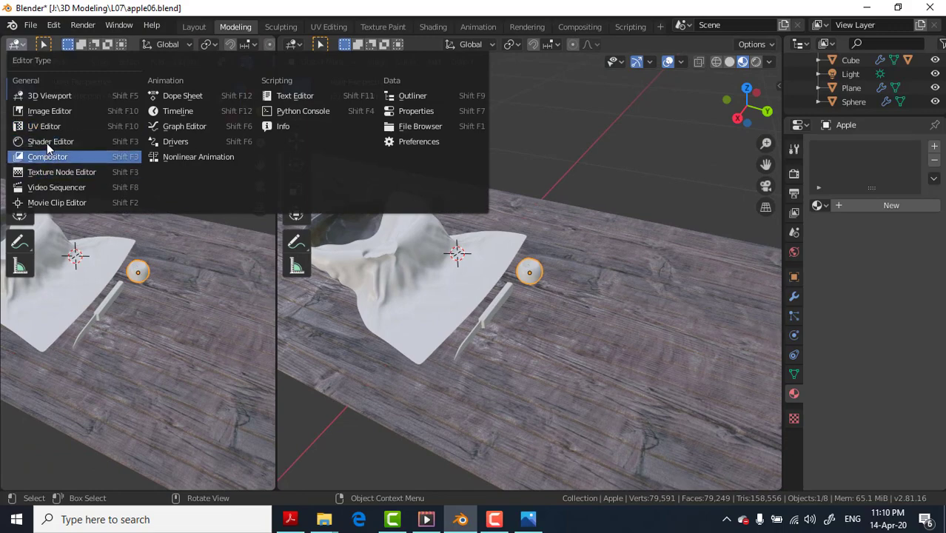
pyautogui.click(49, 111)
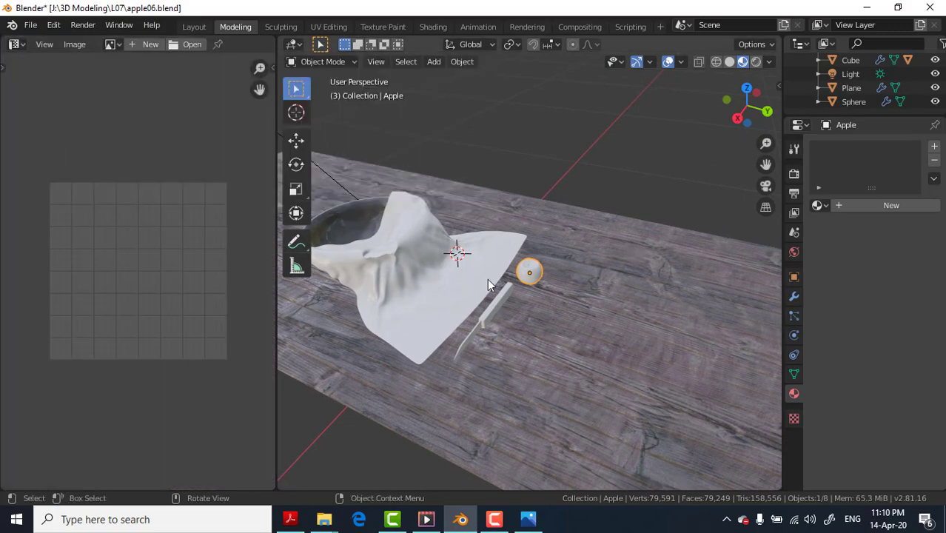
pyautogui.press('Tab')
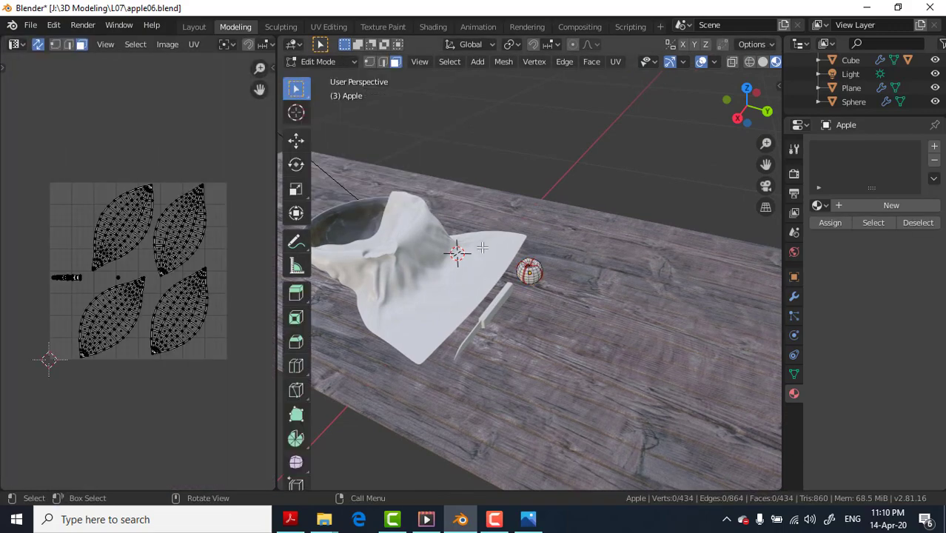
pyautogui.scroll(2, 137, 230)
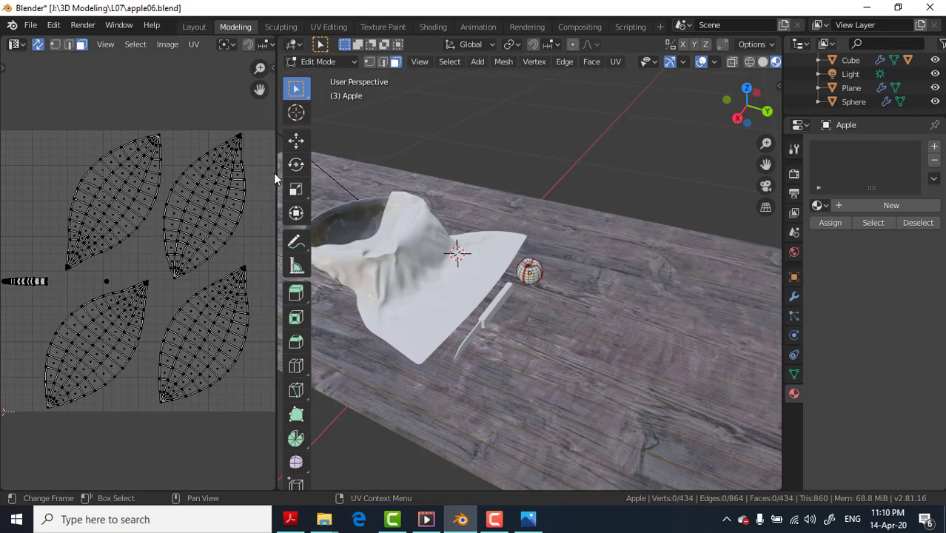
# Step: Widen the image editor, return the apple to Object Mode, and glance at apple_paint.png
pyautogui.moveTo(277, 173); pyautogui.dragTo(426, 189)
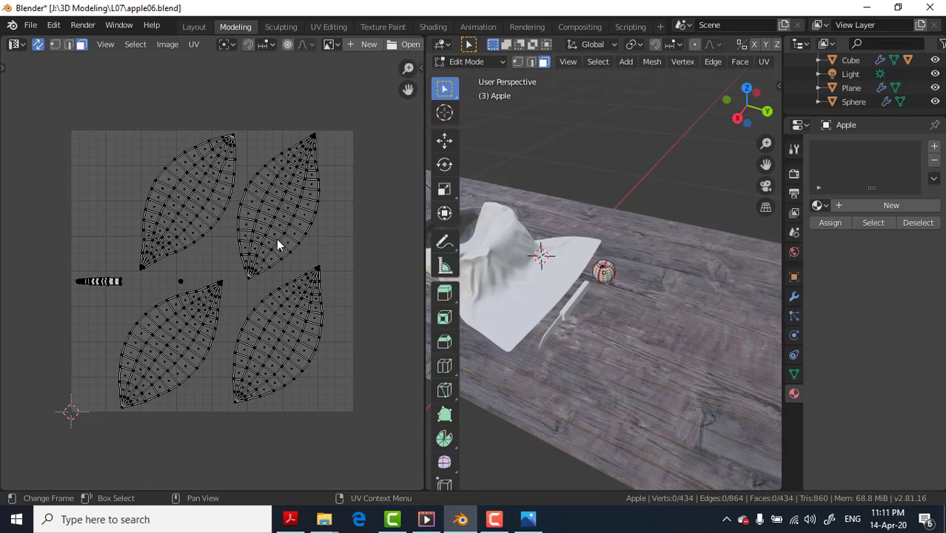
pyautogui.scroll(3, 603, 272)
pyautogui.scroll(2, 603, 272)
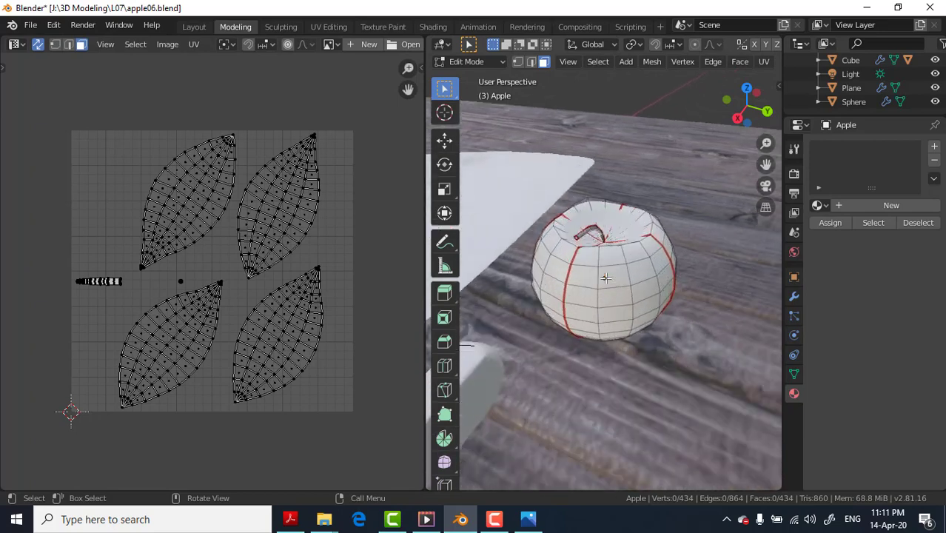
pyautogui.scroll(2, 603, 272)
pyautogui.click(483, 62)
pyautogui.click(473, 77)
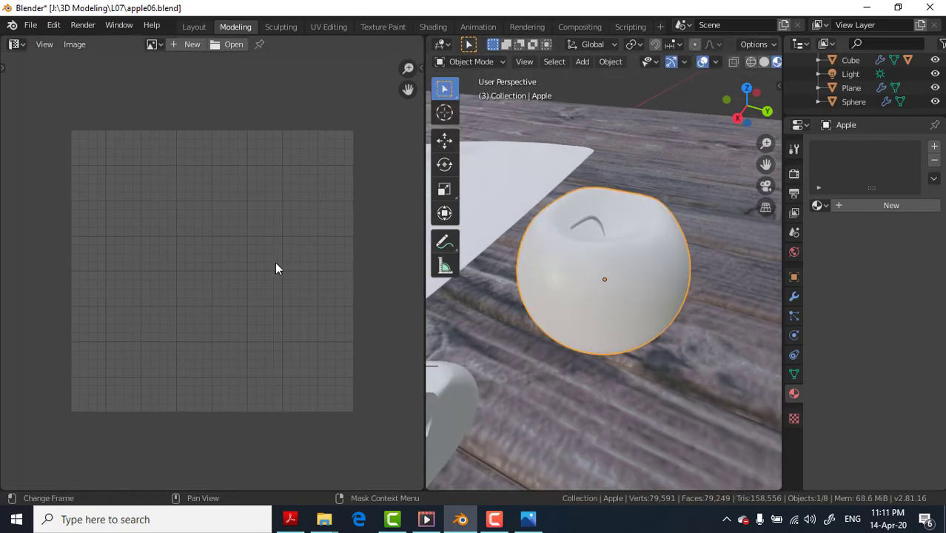
pyautogui.scroll(1, 274, 262)
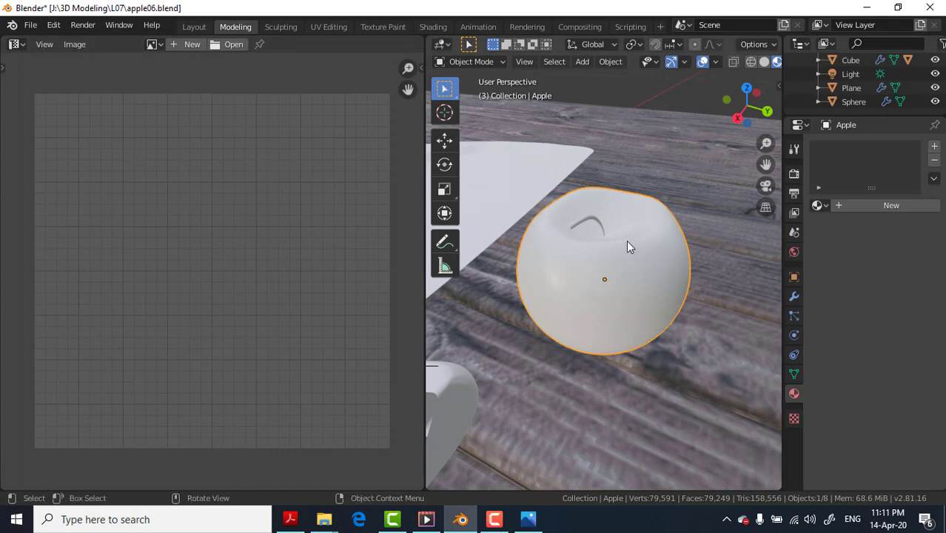
pyautogui.hotkey('alt', 'Tab')
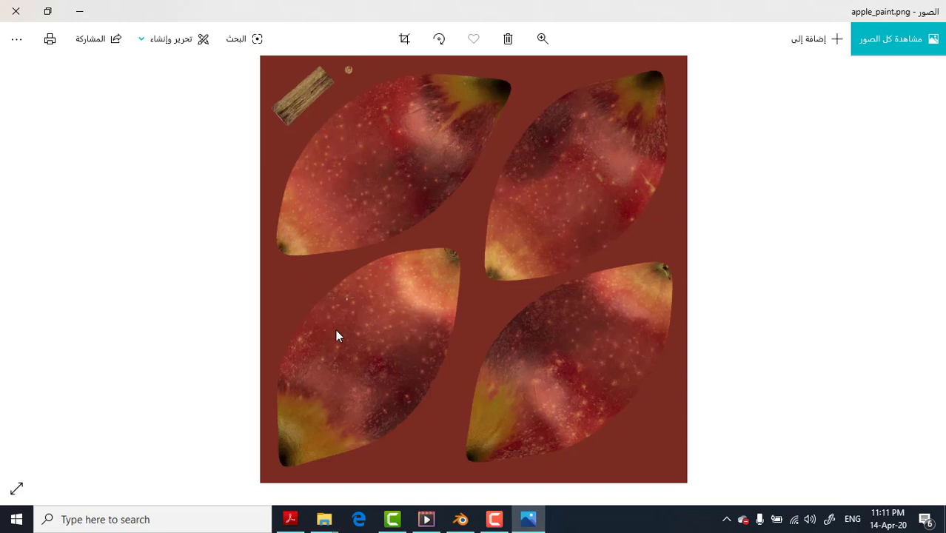
pyautogui.hotkey('alt', 'Tab')
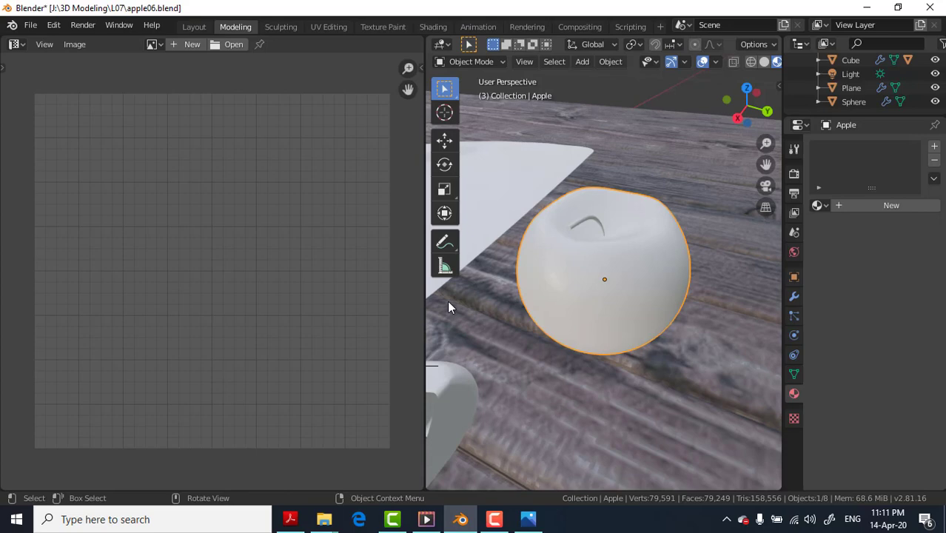
# Step: Shrink the image panel so the 3D view gets more room
pyautogui.scroll(-1, 450, 302)
pyautogui.scroll(-4, 452, 300)
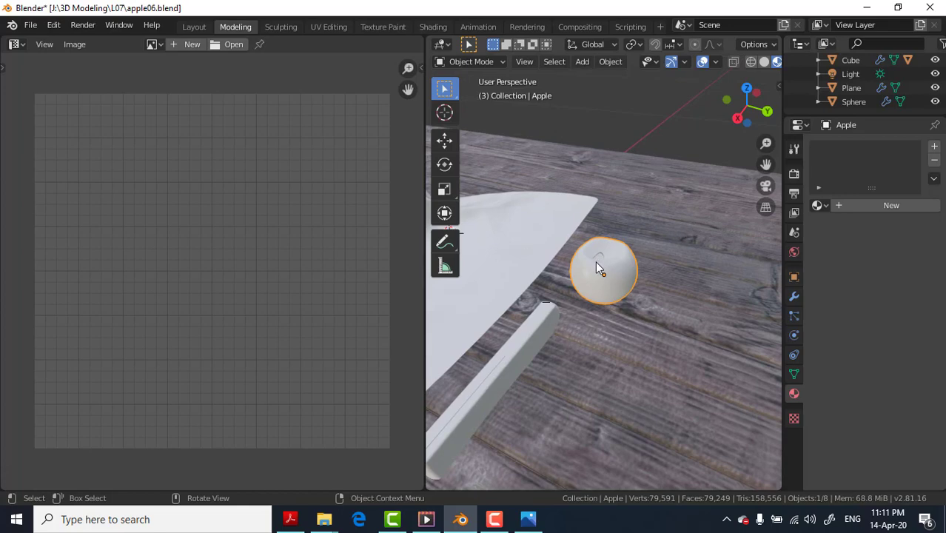
pyautogui.scroll(4, 604, 278)
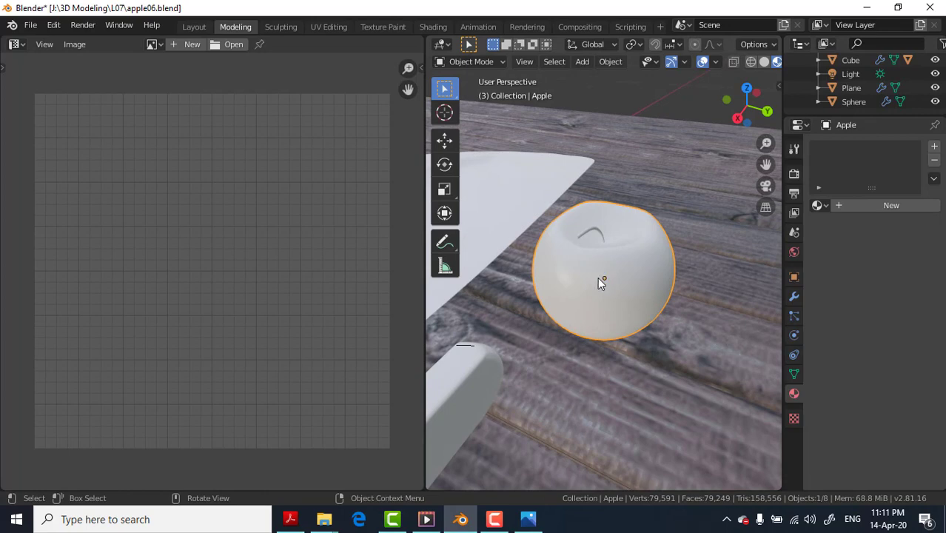
pyautogui.moveTo(424, 130); pyautogui.dragTo(354, 123)
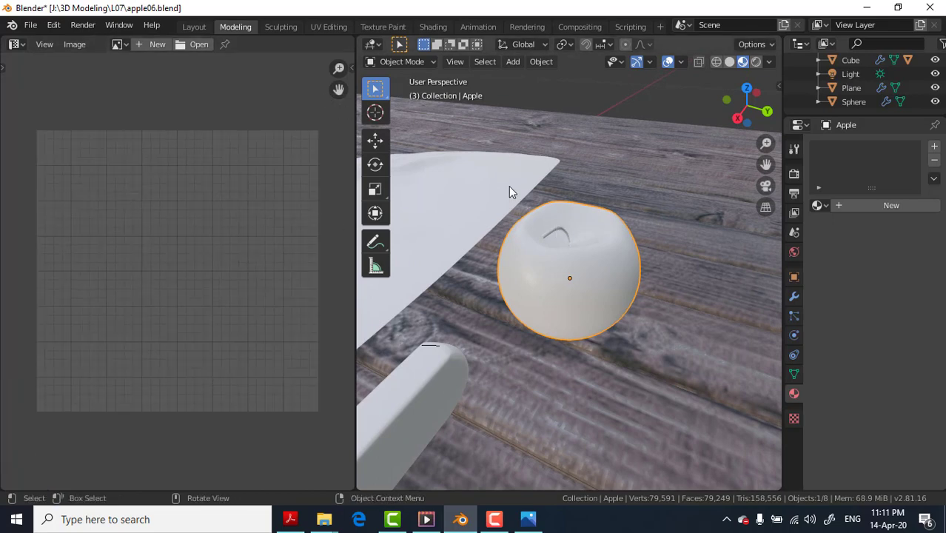
# Step: Inspect the apple's UV islands in Edit Mode, then return it to Object Mode
pyautogui.press('Tab')
pyautogui.press('a')
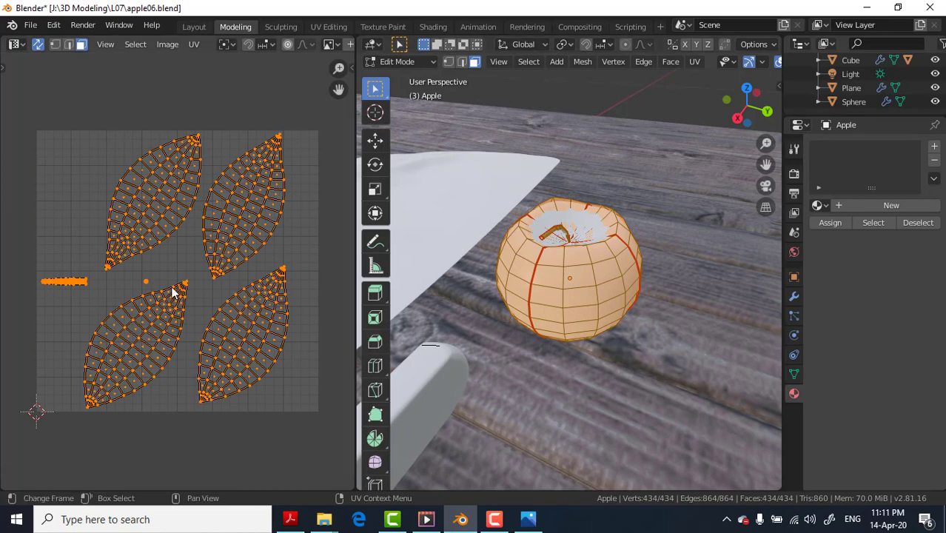
pyautogui.click(209, 122)
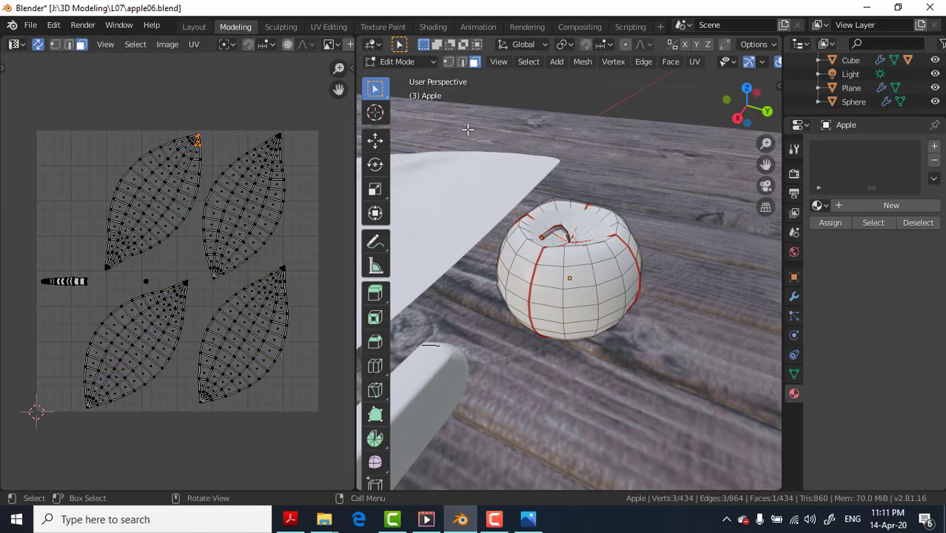
pyautogui.click(390, 60)
pyautogui.click(391, 60)
pyautogui.click(392, 59)
pyautogui.click(404, 77)
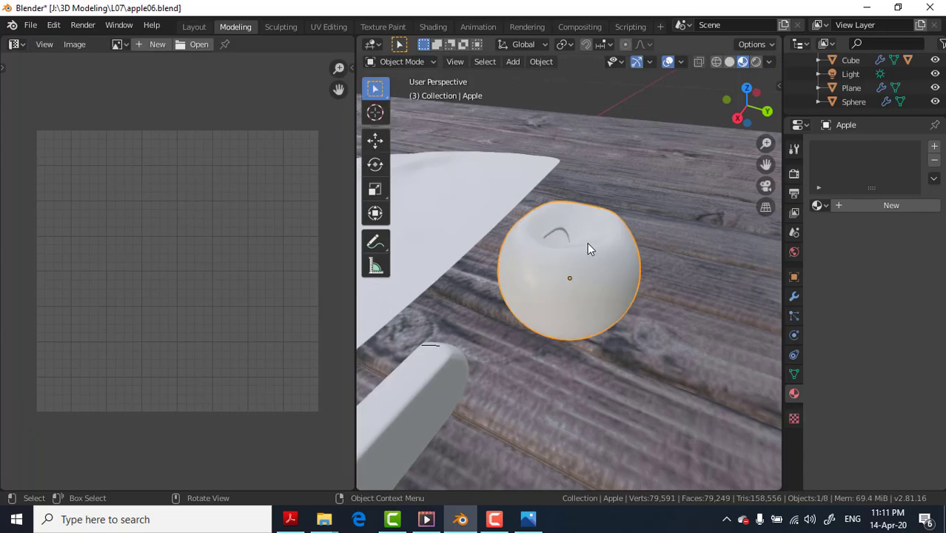
# Step: Isolate the apple in Local View and enter Edit Mode with nothing selected
pyautogui.press('KP_Divide')
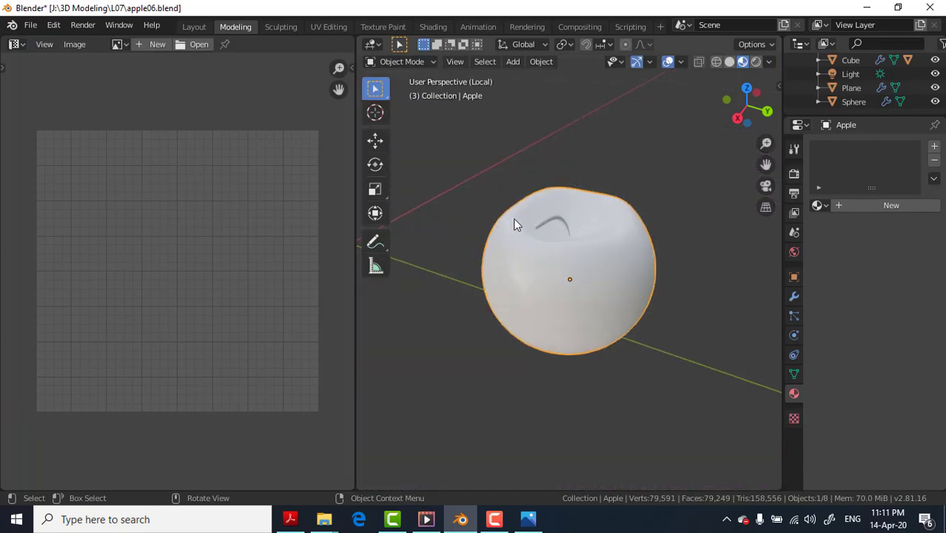
pyautogui.press('Tab')
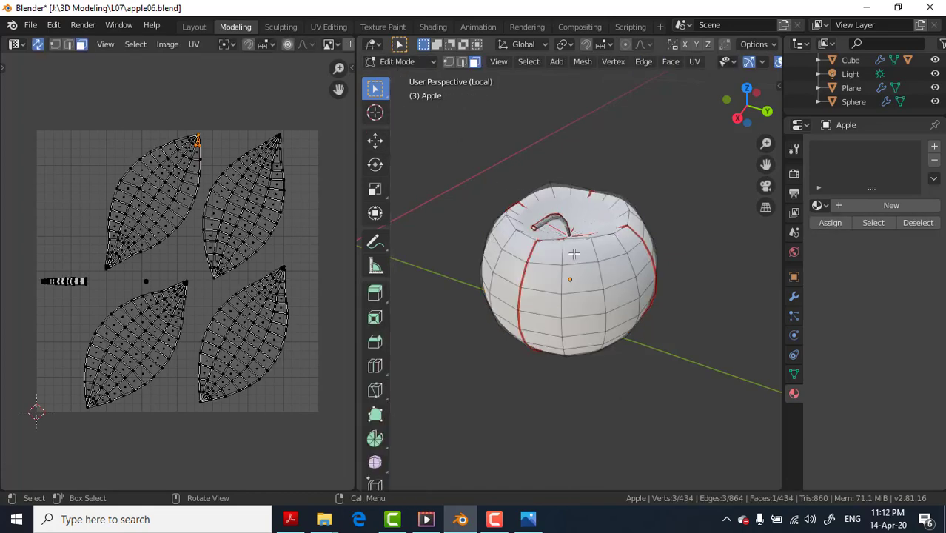
pyautogui.press('a')
pyautogui.hotkey('alt', 'a')
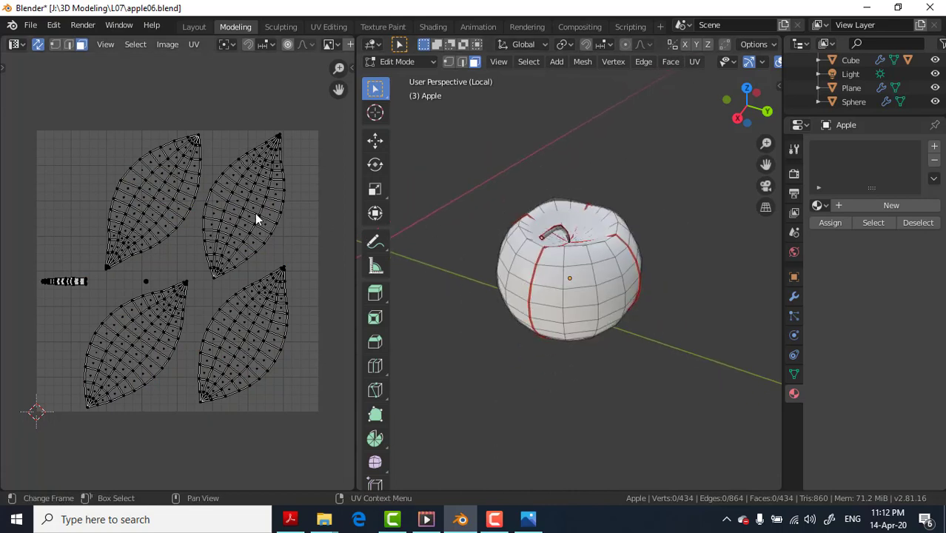
pyautogui.moveTo(608, 248); pyautogui.dragTo(691, 139, button='middle')
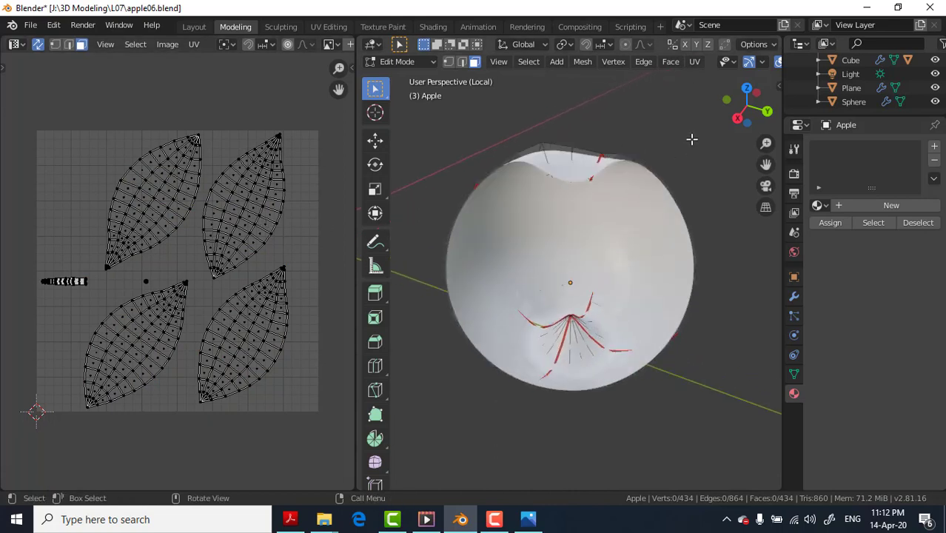
# Step: Set the viewport Clip Start to 0.1 cm in the sidebar View tab
pyautogui.press('n')
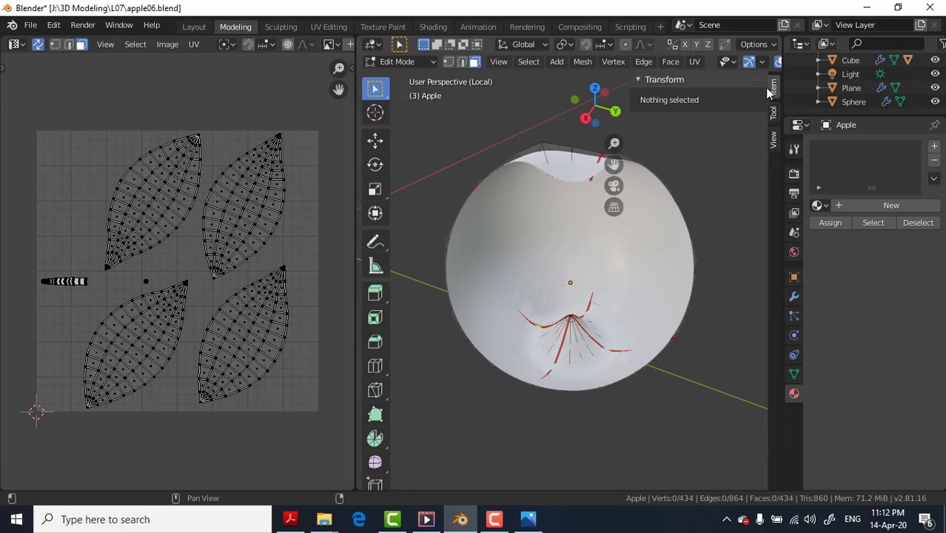
pyautogui.click(773, 138)
pyautogui.click(729, 115)
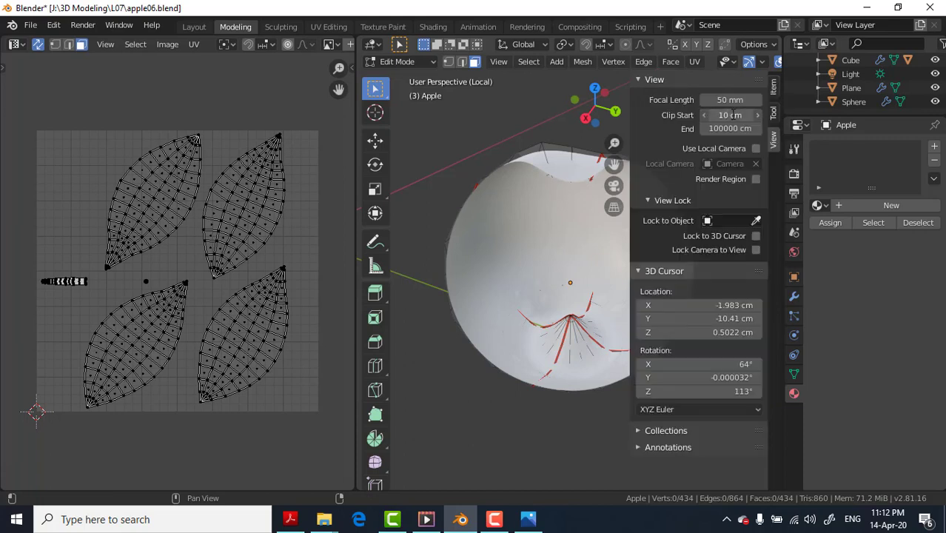
pyautogui.press('BackSpace')
pyautogui.write('0.1')
pyautogui.press('Return')
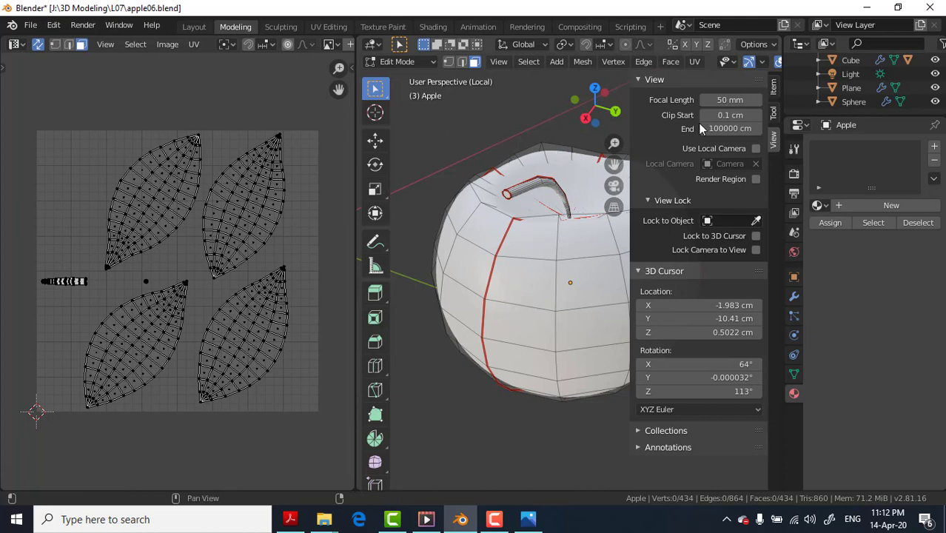
# Step: Select the linked stem faces plus the stem's top cap and hide them
pyautogui.press('n')
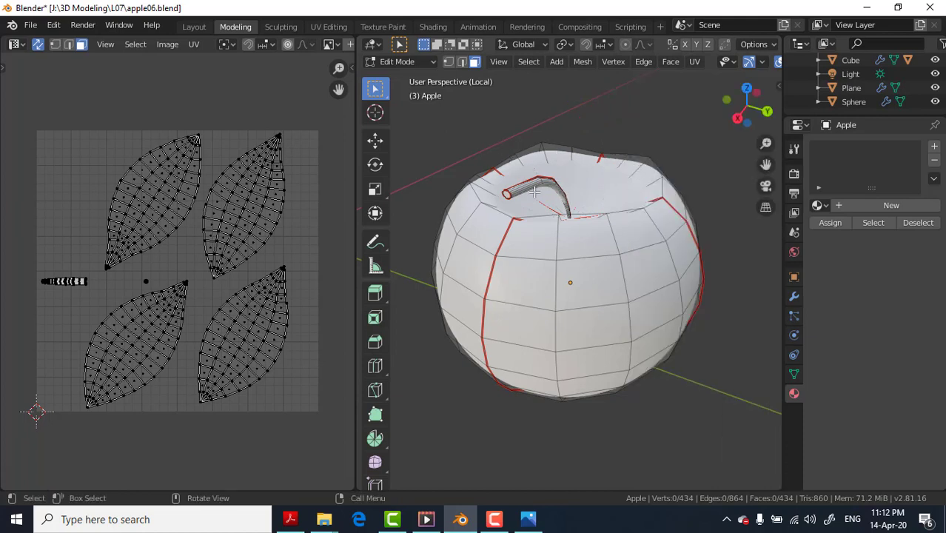
pyautogui.moveTo(534, 191); pyautogui.dragTo(487, 157, button='middle')
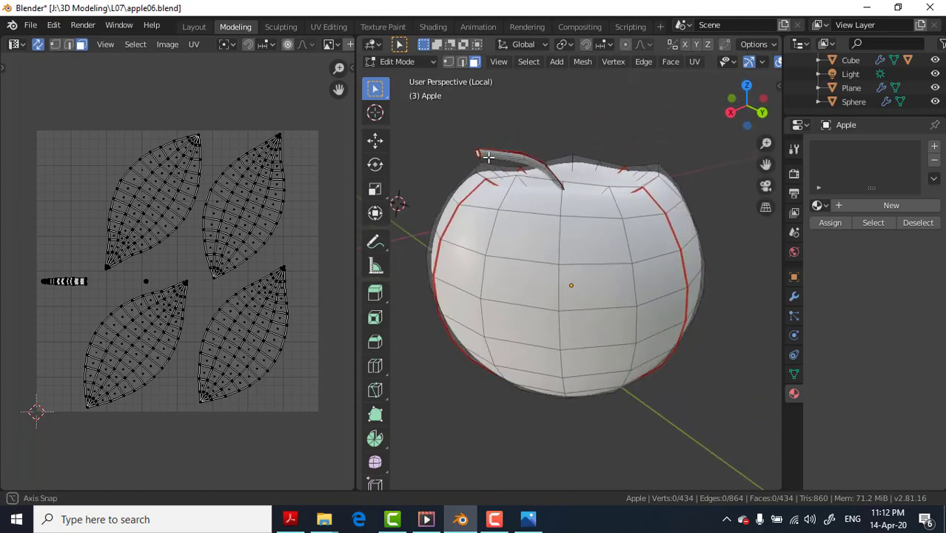
pyautogui.click(488, 155)
pyautogui.scroll(4, 490, 144)
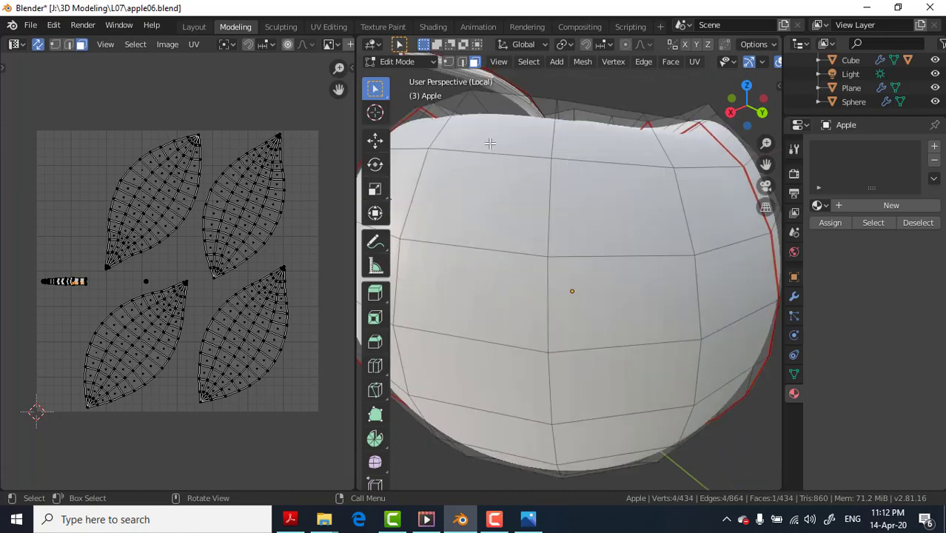
pyautogui.scroll(-3, 490, 144)
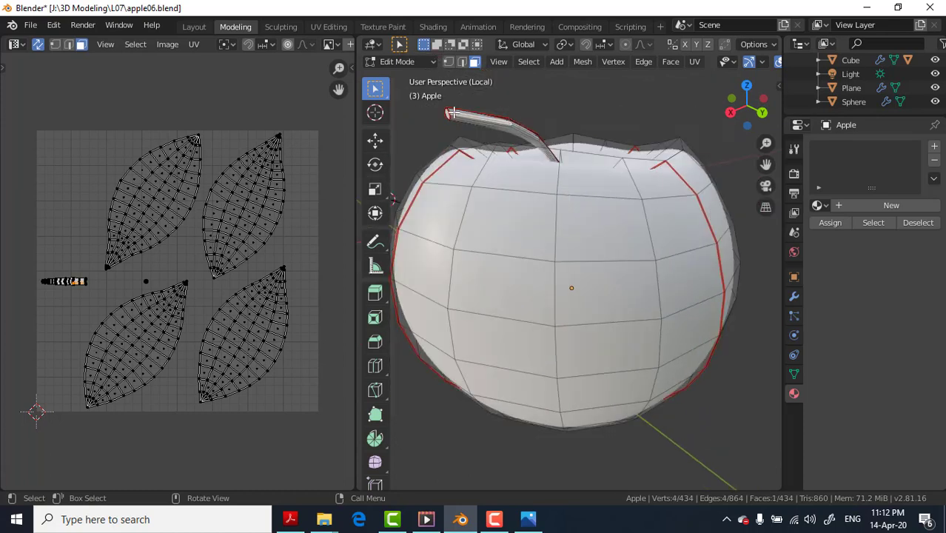
pyautogui.hotkey('ctrl', 'l')
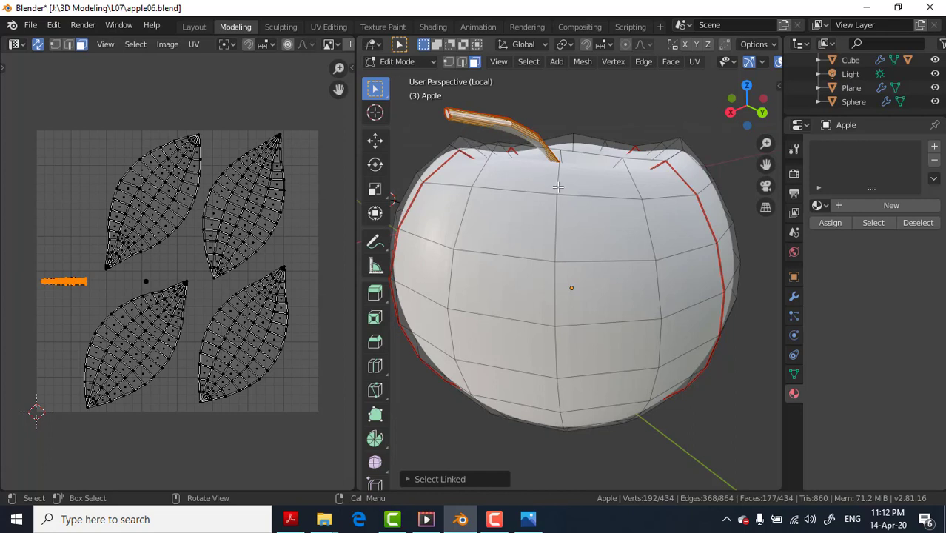
pyautogui.press('h')
pyautogui.hotkey('alt', 'h')
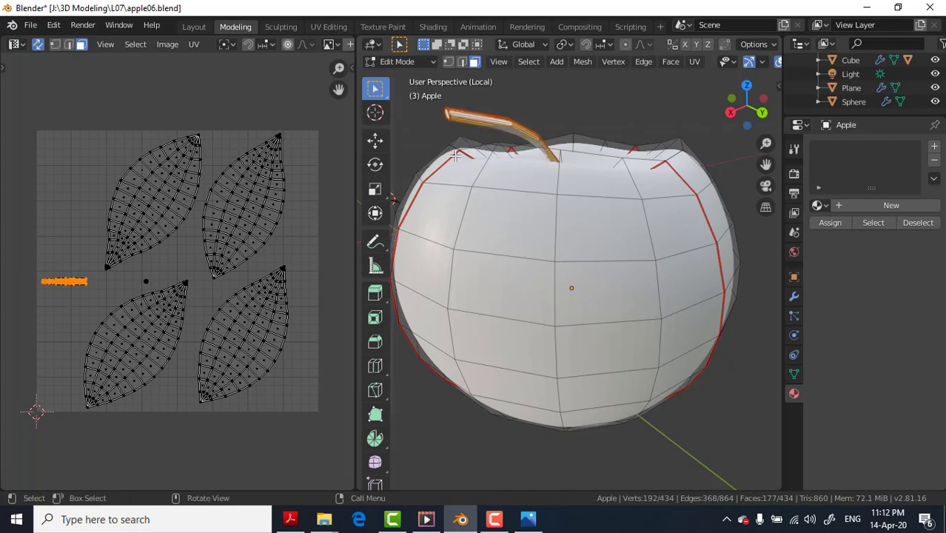
pyautogui.moveTo(449, 124); pyautogui.dragTo(544, 140, button='middle')
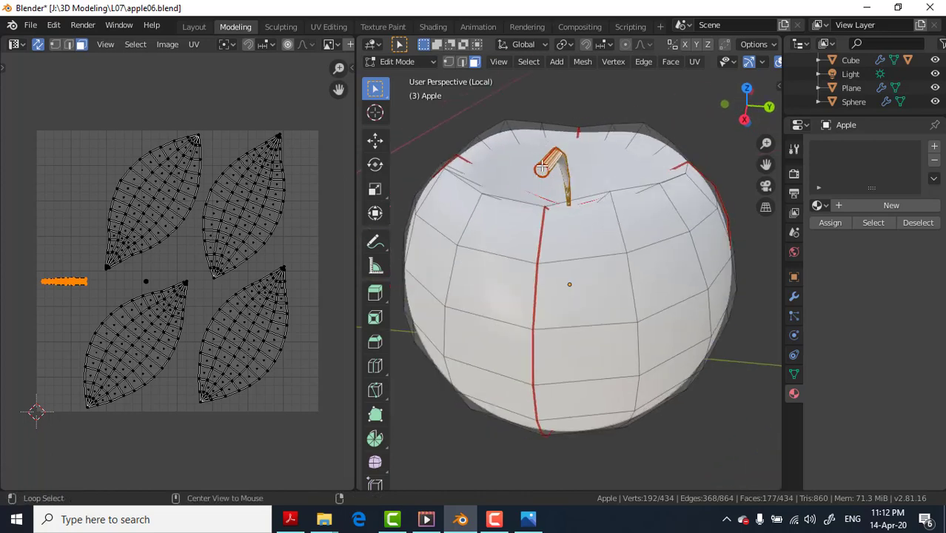
pyautogui.keyDown('shift'); pyautogui.click(543, 169); pyautogui.keyUp('shift')
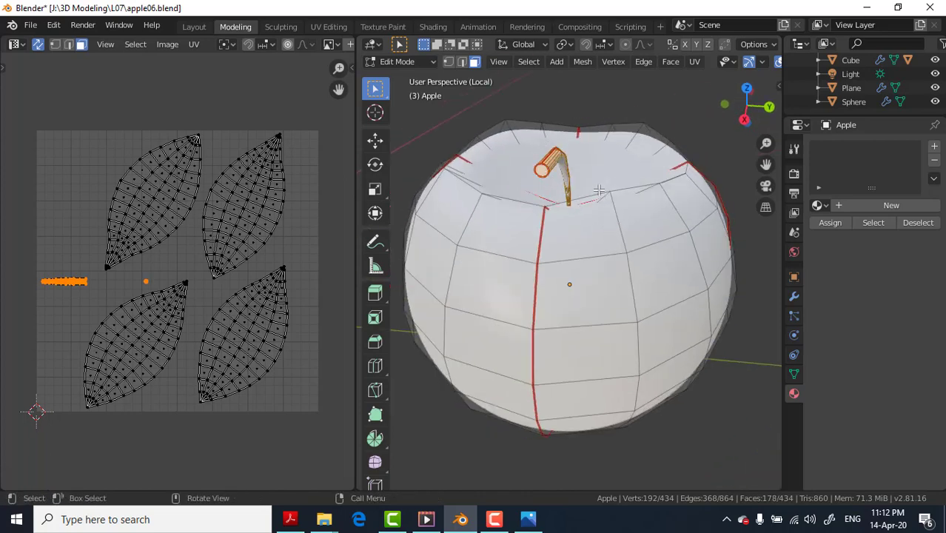
pyautogui.press('h')
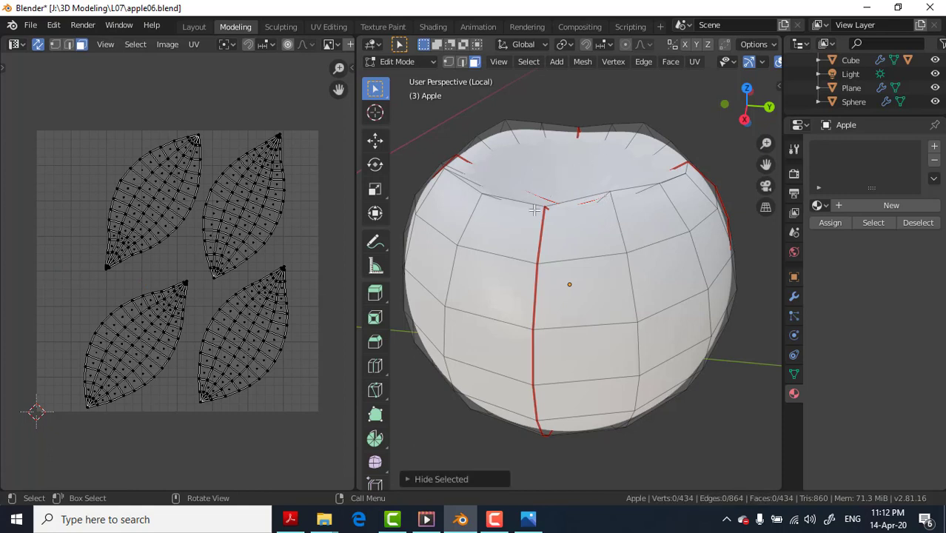
# Step: Use Join Areas on the border to merge the image editor into the 3D view
pyautogui.scroll(-2, 601, 167)
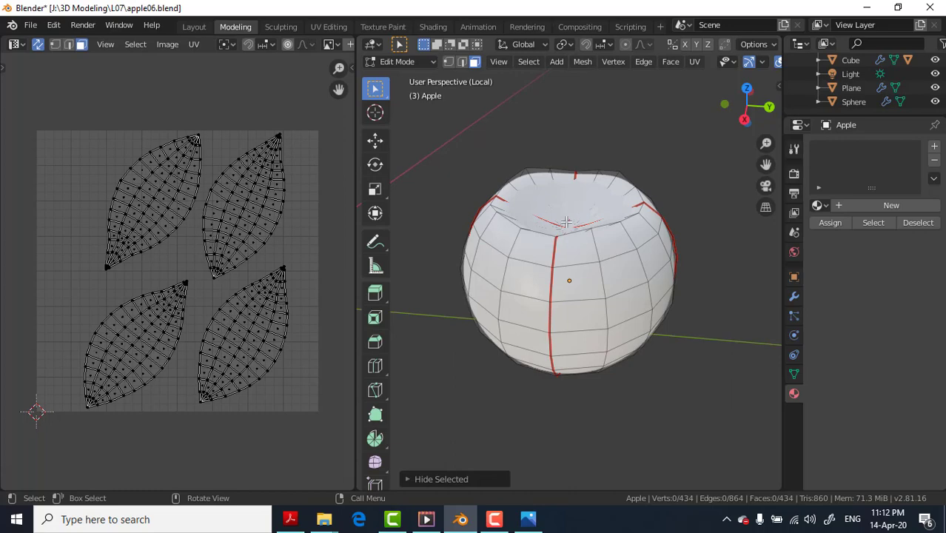
pyautogui.scroll(3, 570, 215)
pyautogui.scroll(-2, 565, 220)
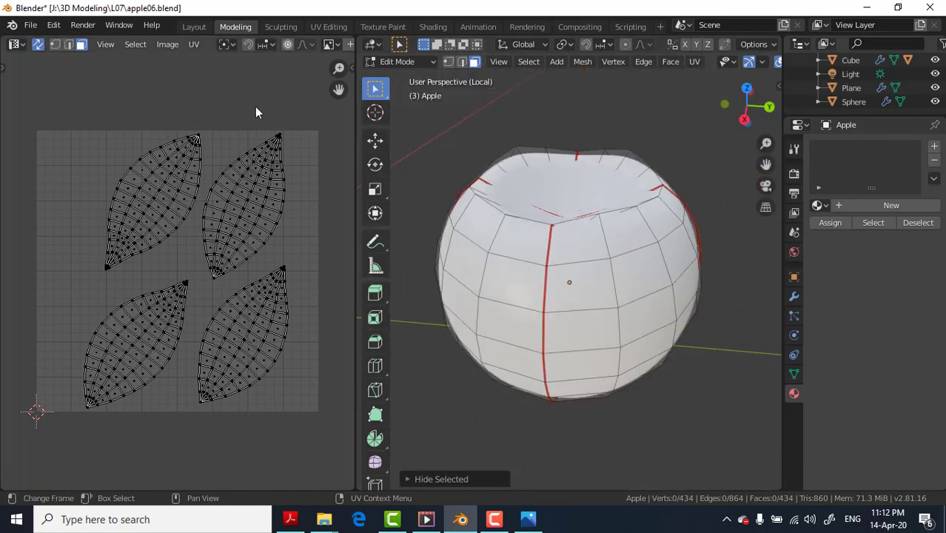
pyautogui.moveTo(355, 94); pyautogui.dragTo(385, 95)
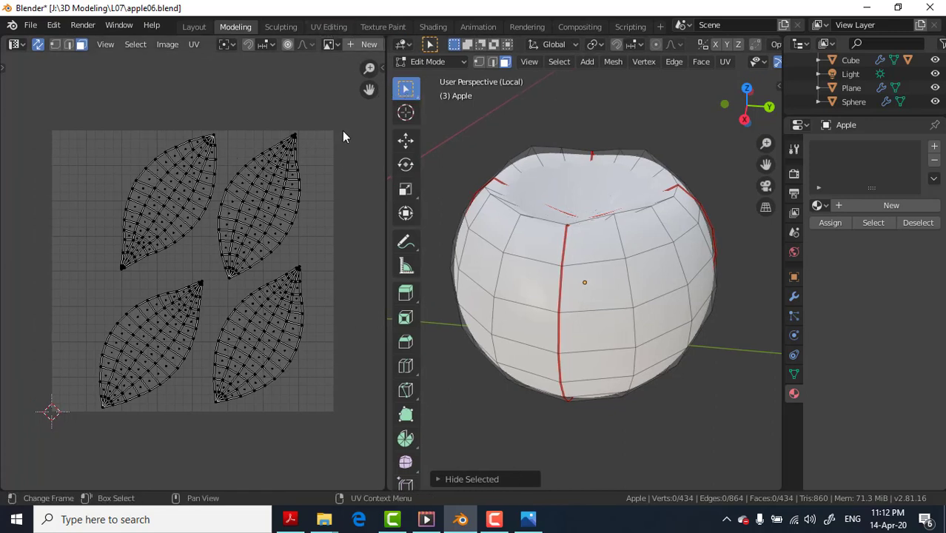
pyautogui.click(16, 45)
pyautogui.click(19, 47)
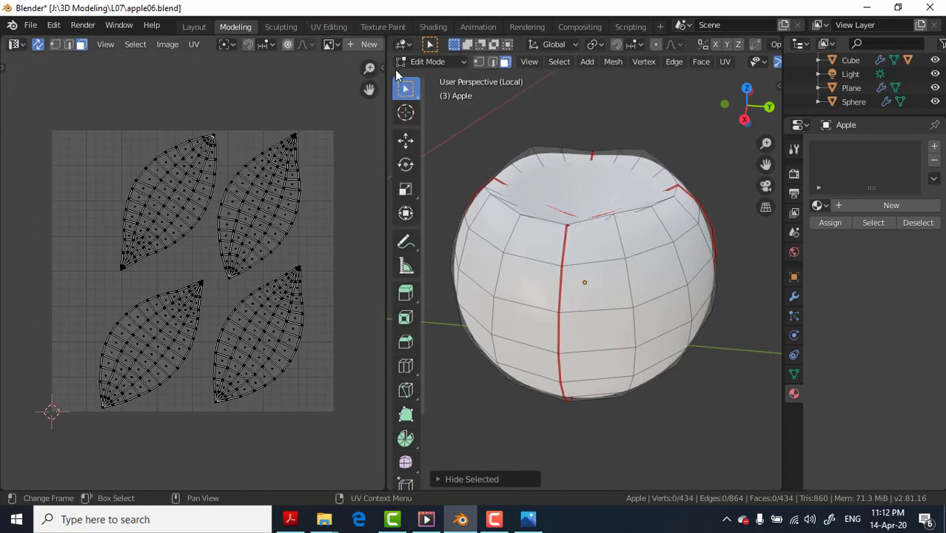
pyautogui.rightClick(387, 98)
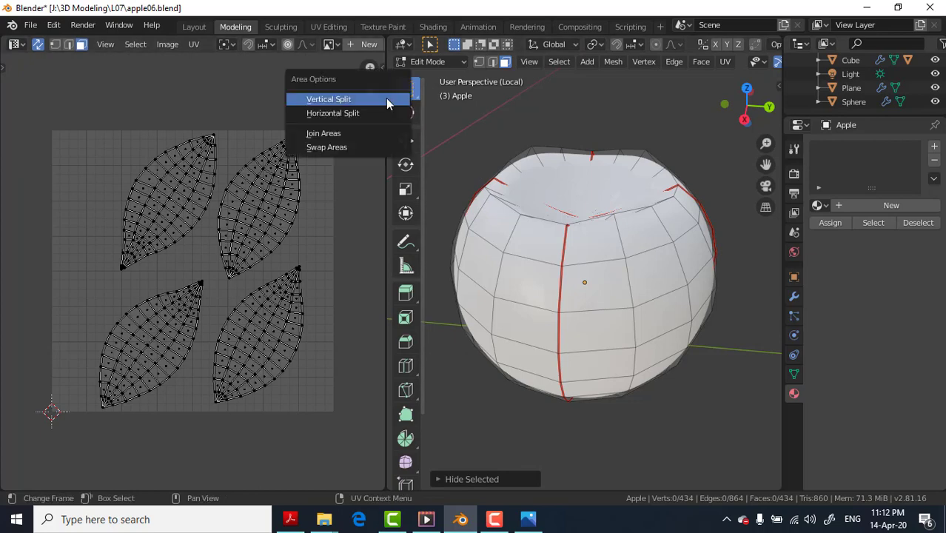
pyautogui.click(347, 135)
pyautogui.click(347, 231)
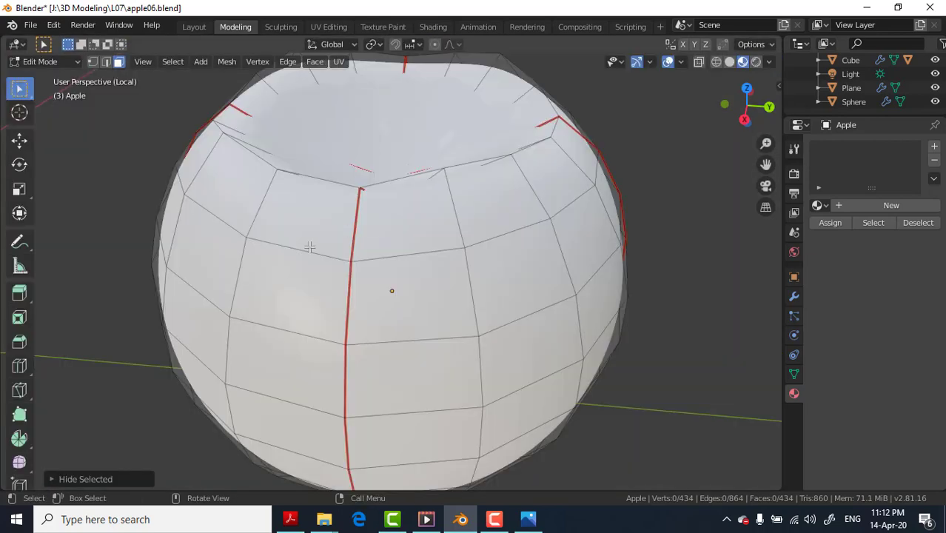
# Step: Switch to the Texture Paint workspace and fit the whole UV layout in the image view
pyautogui.click(386, 26)
pyautogui.scroll(2, 248, 294)
pyautogui.scroll(2, 251, 293)
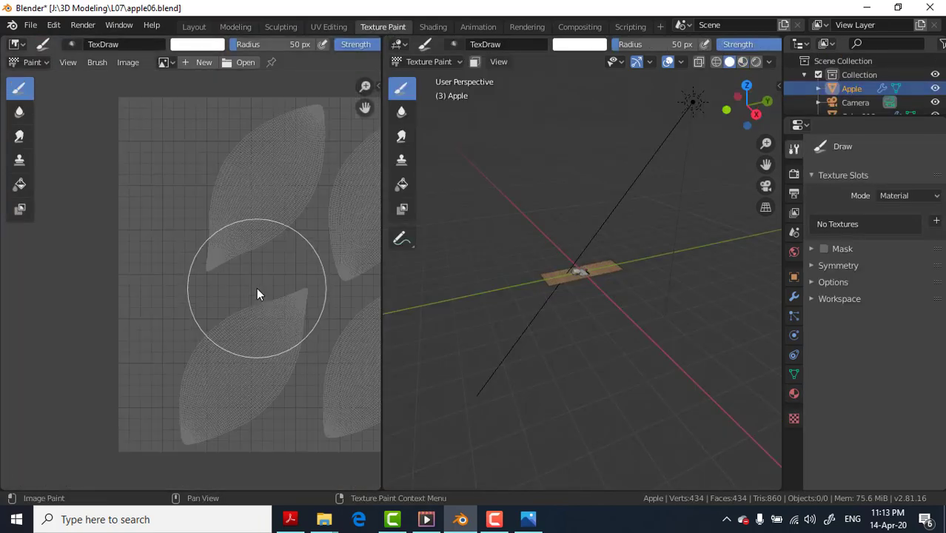
pyautogui.scroll(-1, 257, 289)
pyautogui.moveTo(240, 237)
pyautogui.mouseDown(button='middle')
pyautogui.moveTo(143, 217)
pyautogui.moveTo(151, 222)
pyautogui.mouseUp(button='middle')
pyautogui.scroll(1, 151, 222)
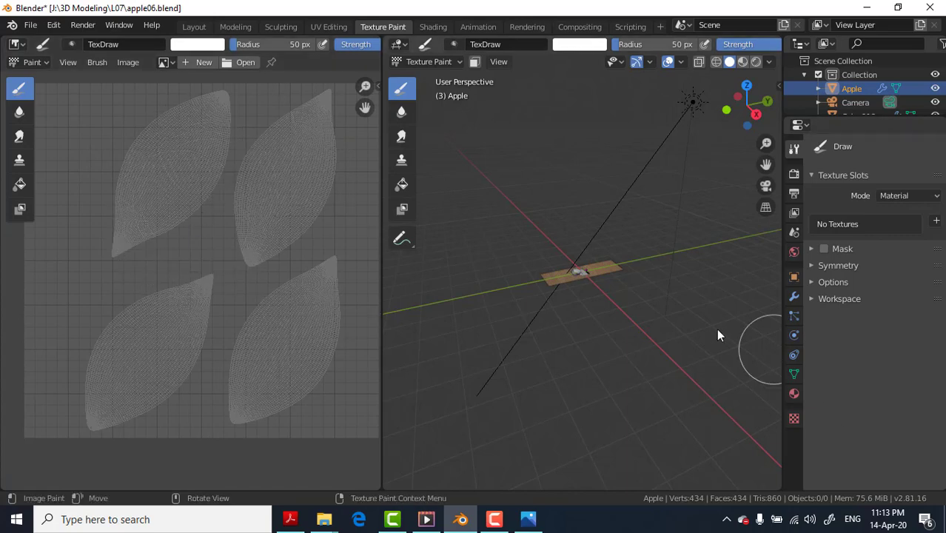
pyautogui.scroll(1, 572, 266)
pyautogui.scroll(4, 589, 255)
pyautogui.scroll(3, 644, 316)
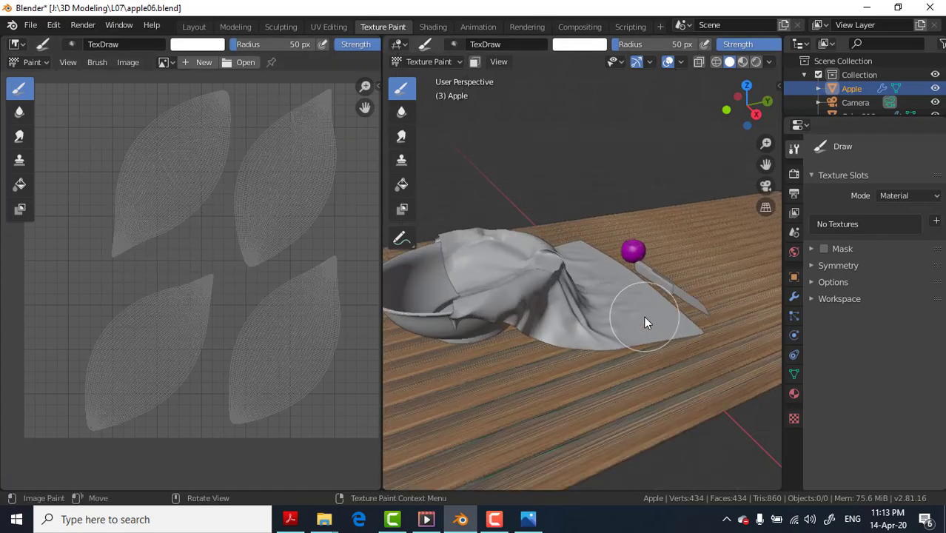
pyautogui.scroll(1, 644, 318)
pyautogui.scroll(2, 646, 237)
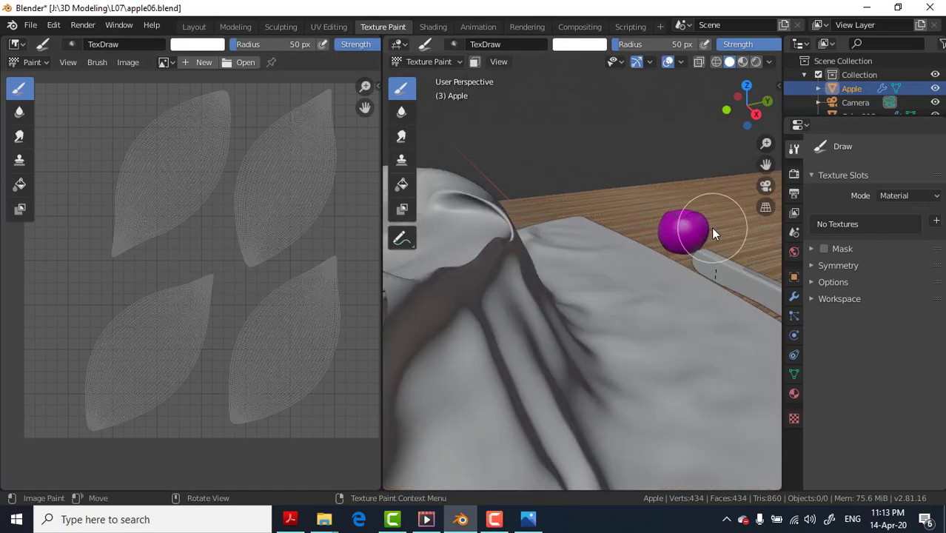
# Step: Isolate the apple in Local View and inspect it from above and below
pyautogui.press('KP_Divide')
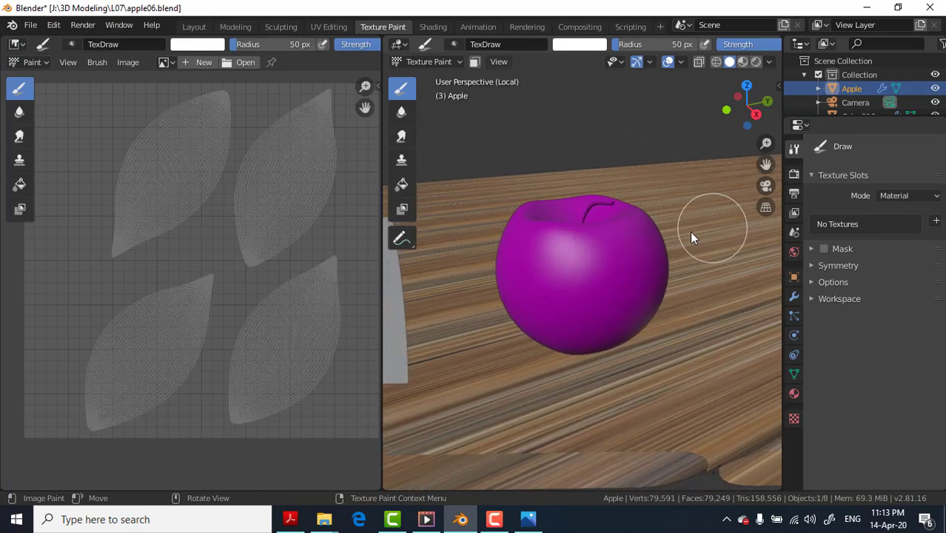
pyautogui.press('KP_Divide')
pyautogui.press('KP_Divide')
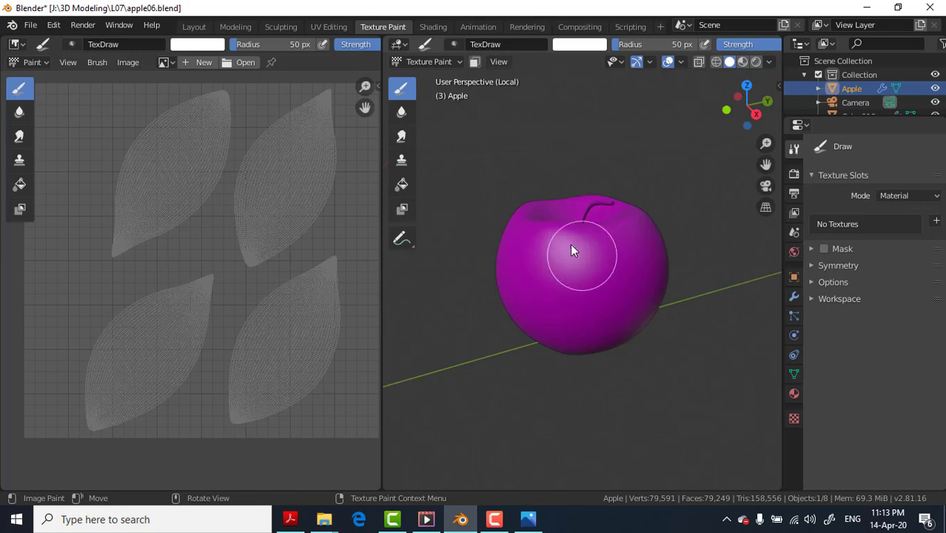
pyautogui.moveTo(570, 244); pyautogui.dragTo(608, 296, button='middle')
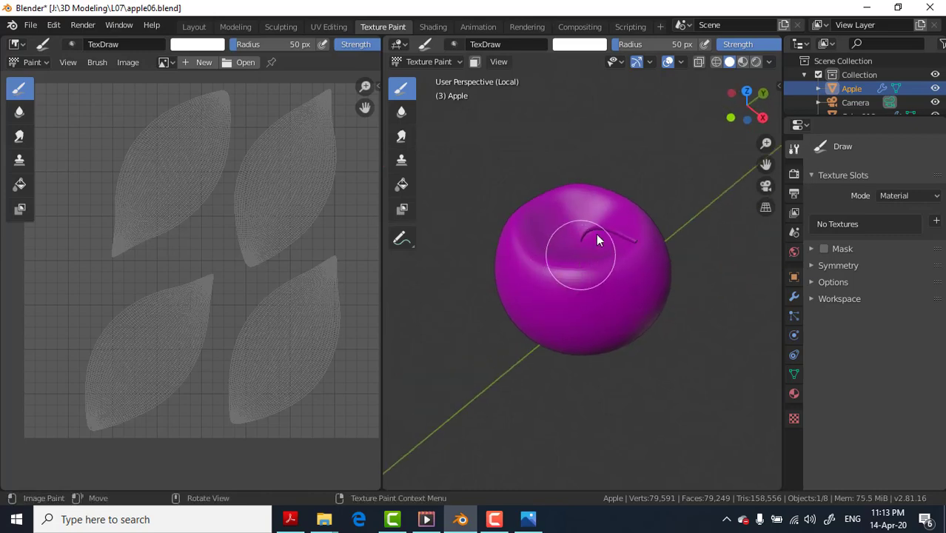
pyautogui.moveTo(612, 217); pyautogui.dragTo(590, 247, button='middle')
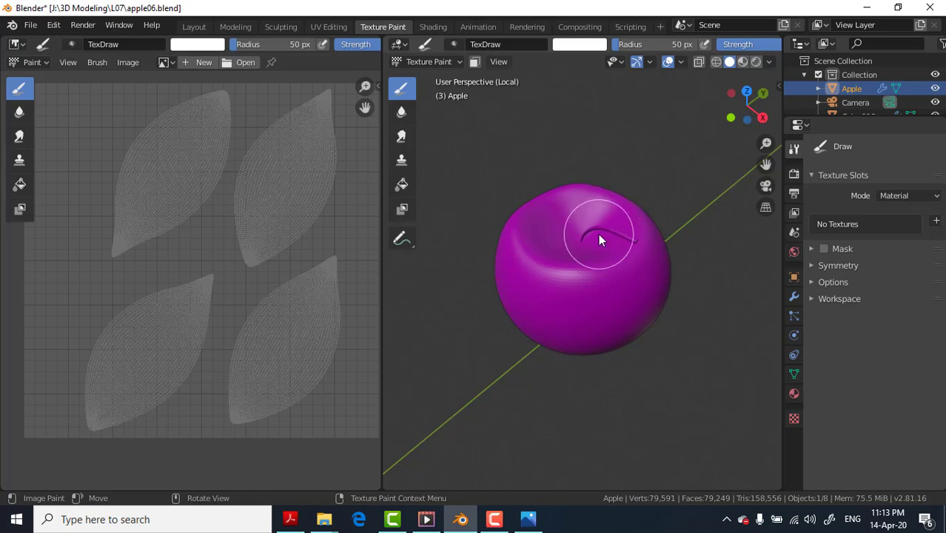
pyautogui.moveTo(590, 247); pyautogui.dragTo(560, 260, button='middle')
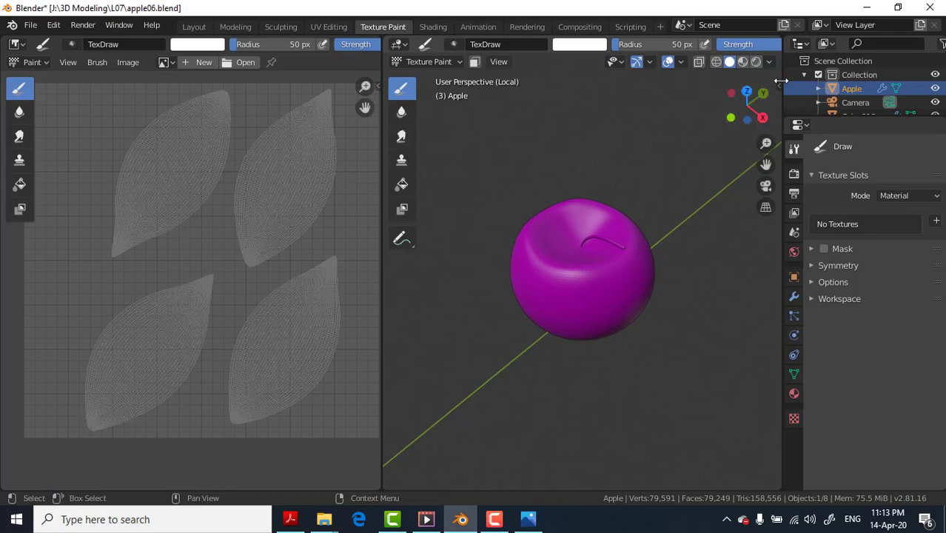
# Step: Lower the viewport Clip Start to 0.1 cm in the sidebar View tab
pyautogui.moveTo(778, 85); pyautogui.dragTo(754, 109)
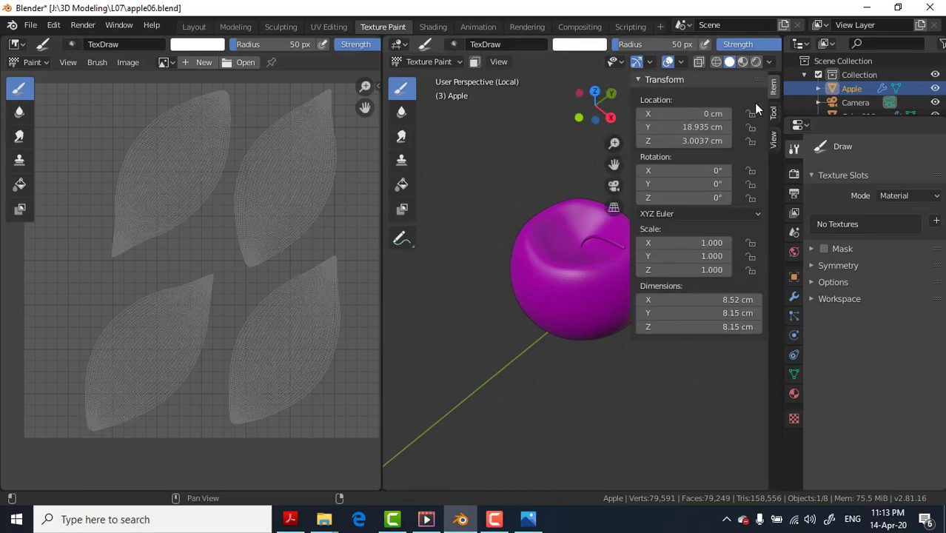
pyautogui.click(773, 140)
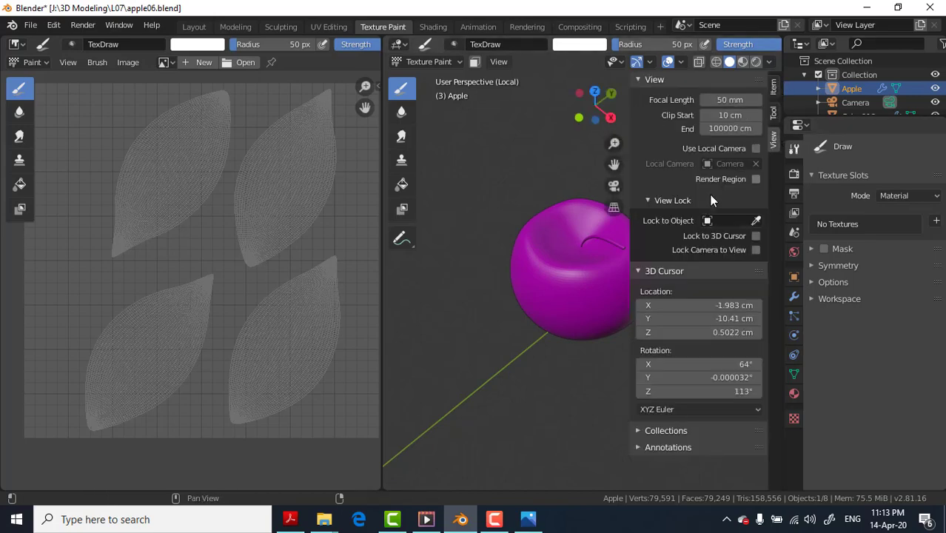
pyautogui.click(722, 119)
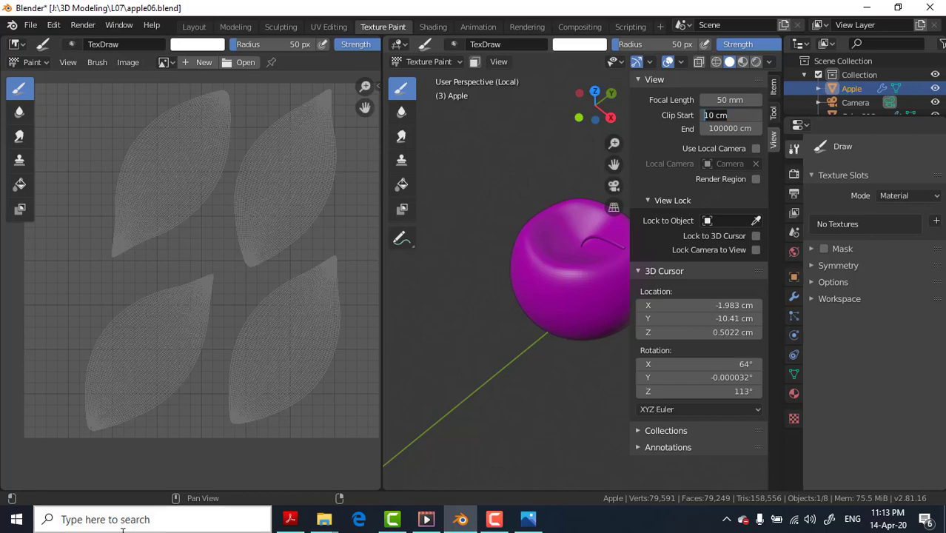
pyautogui.write('.1')
pyautogui.press('Return')
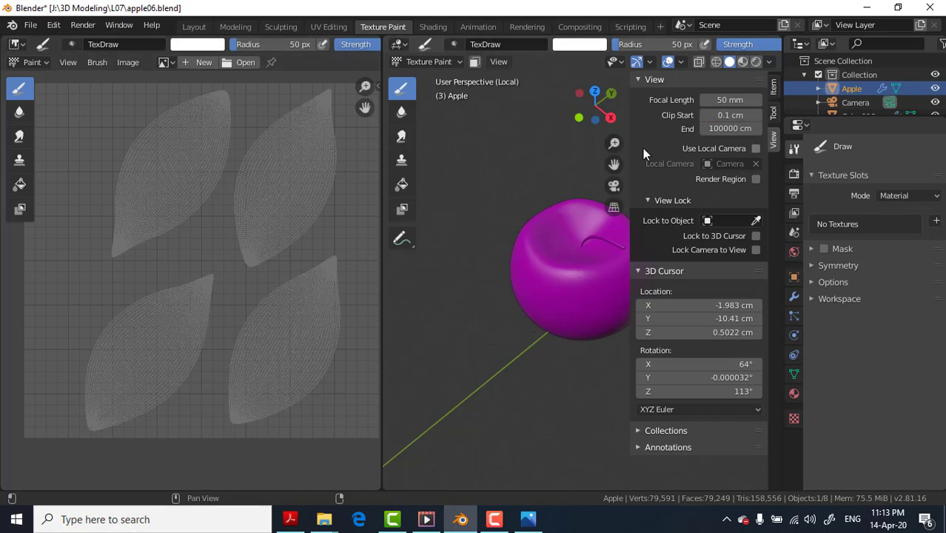
pyautogui.press('n')
pyautogui.scroll(3, 634, 220)
pyautogui.scroll(2, 632, 221)
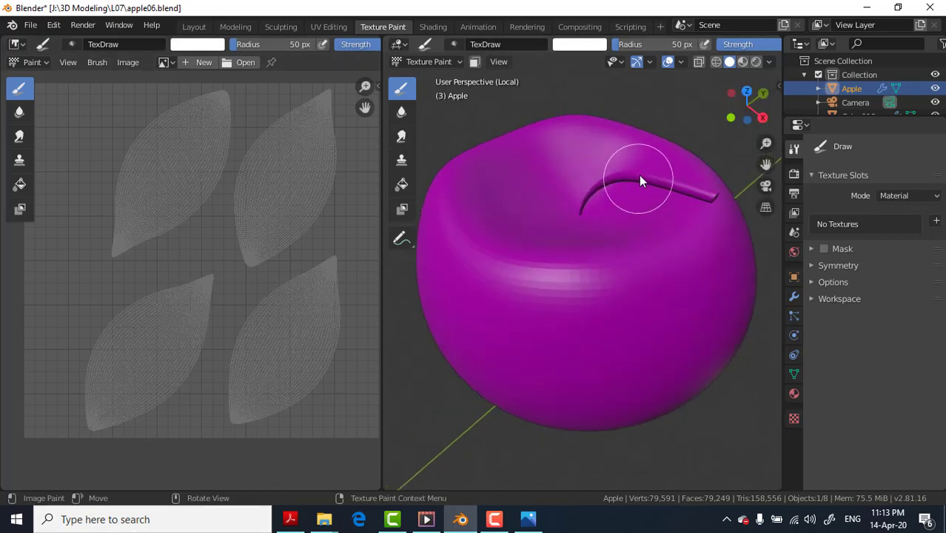
pyautogui.click(637, 176)
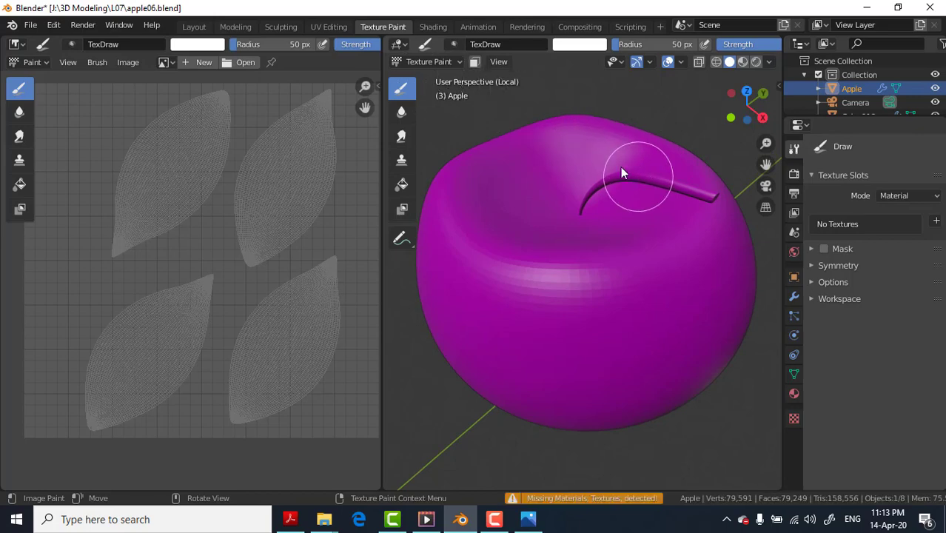
pyautogui.click(427, 61)
pyautogui.click(433, 91)
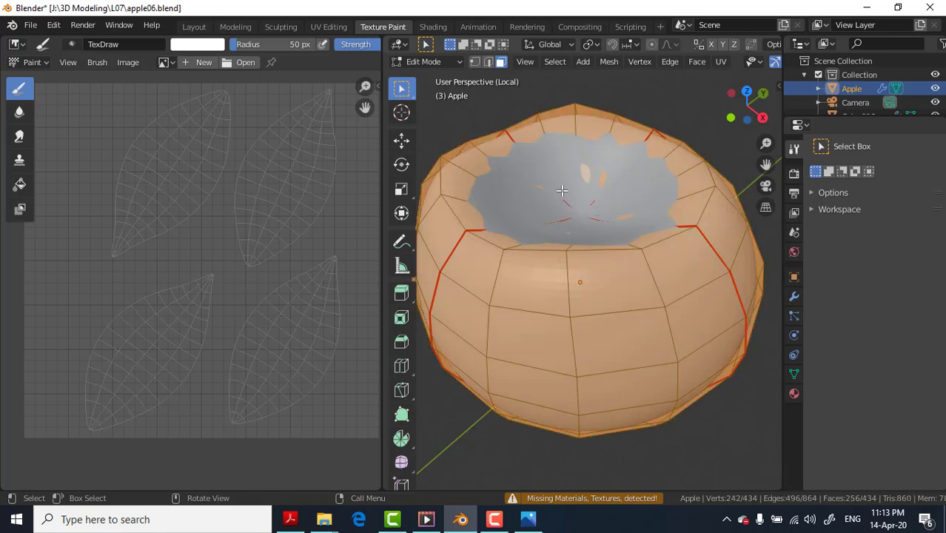
pyautogui.press('l')
pyautogui.click(439, 60)
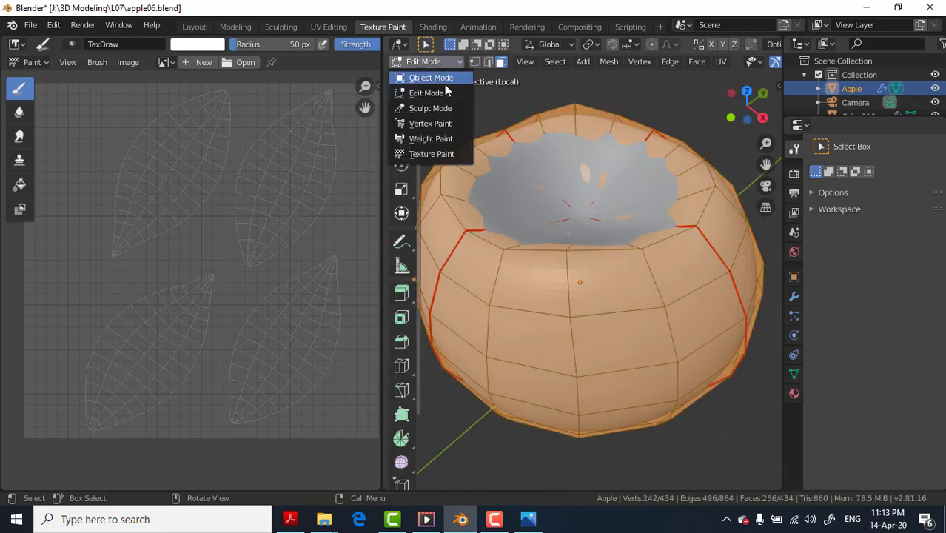
pyautogui.click(436, 156)
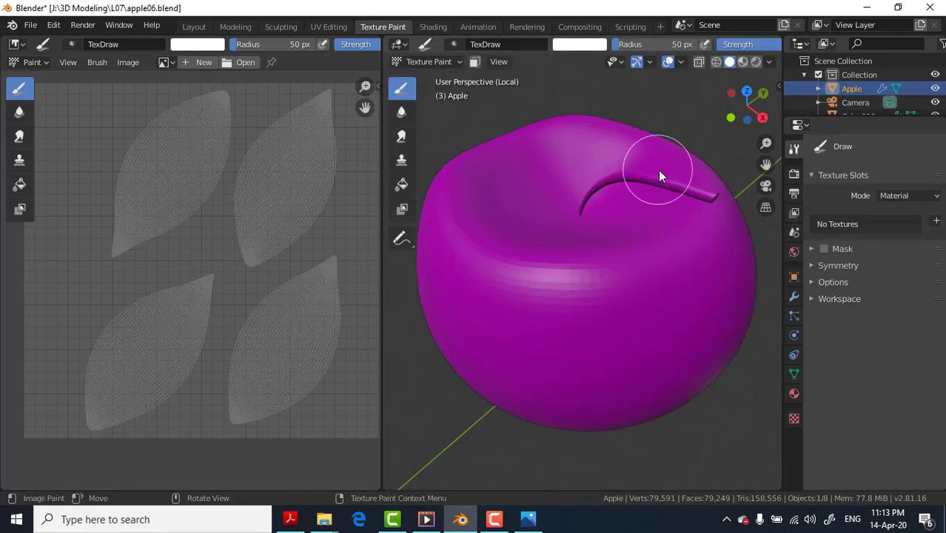
pyautogui.moveTo(527, 194)
pyautogui.mouseDown(button='middle')
pyautogui.moveTo(701, 168)
pyautogui.moveTo(694, 122)
pyautogui.mouseUp(button='middle')
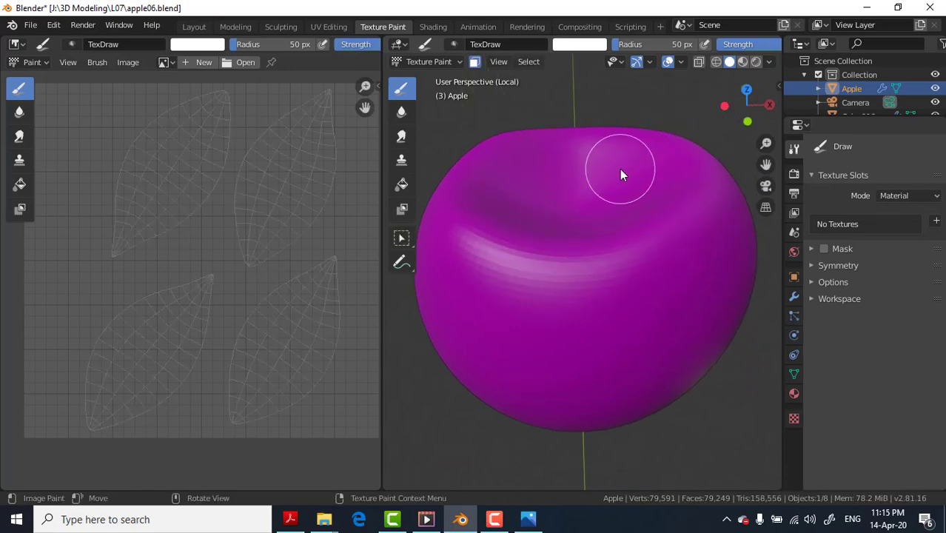
pyautogui.click(476, 62)
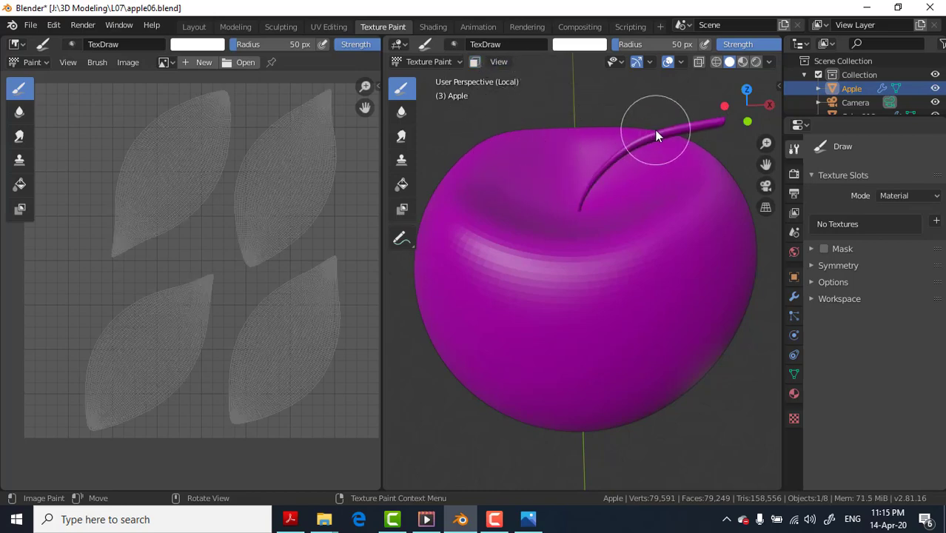
pyautogui.click(476, 63)
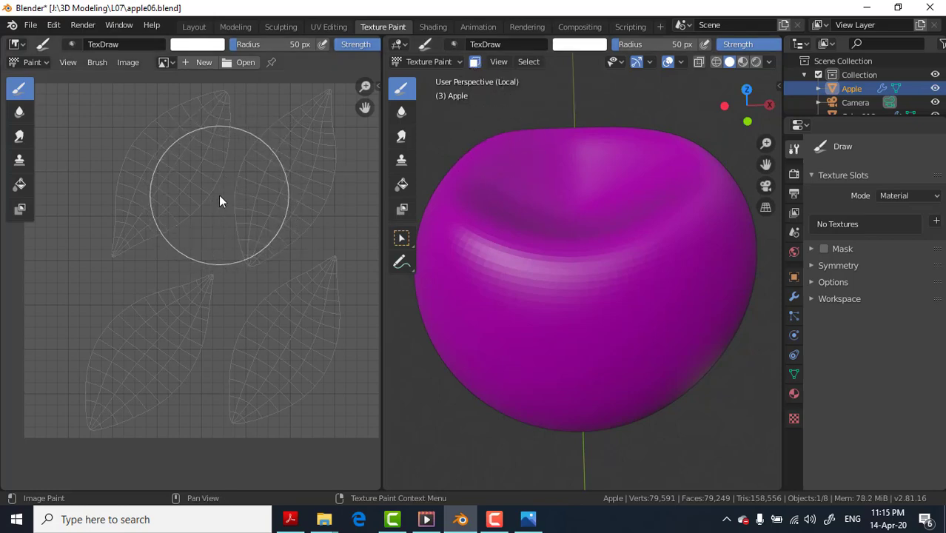
pyautogui.click(475, 63)
pyautogui.click(475, 63)
pyautogui.click(475, 63)
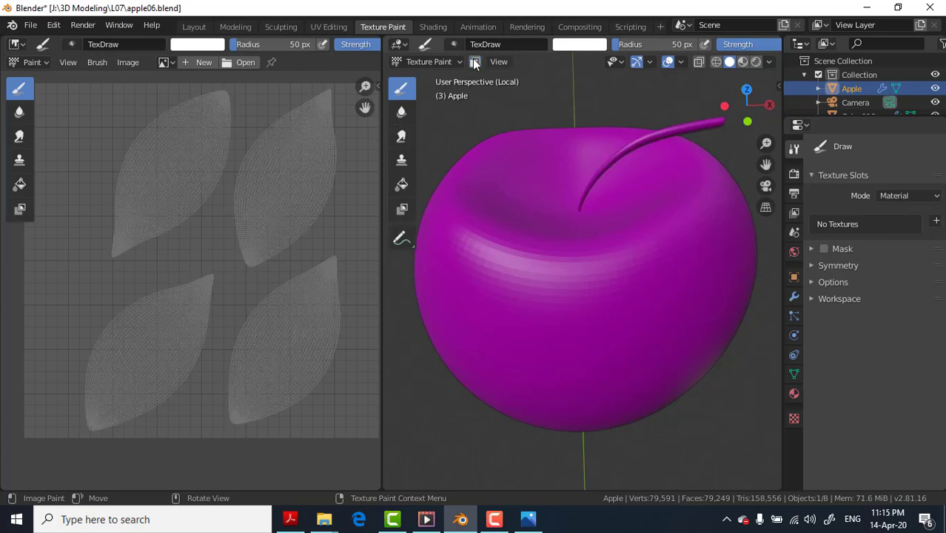
pyautogui.click(475, 63)
pyautogui.click(475, 63)
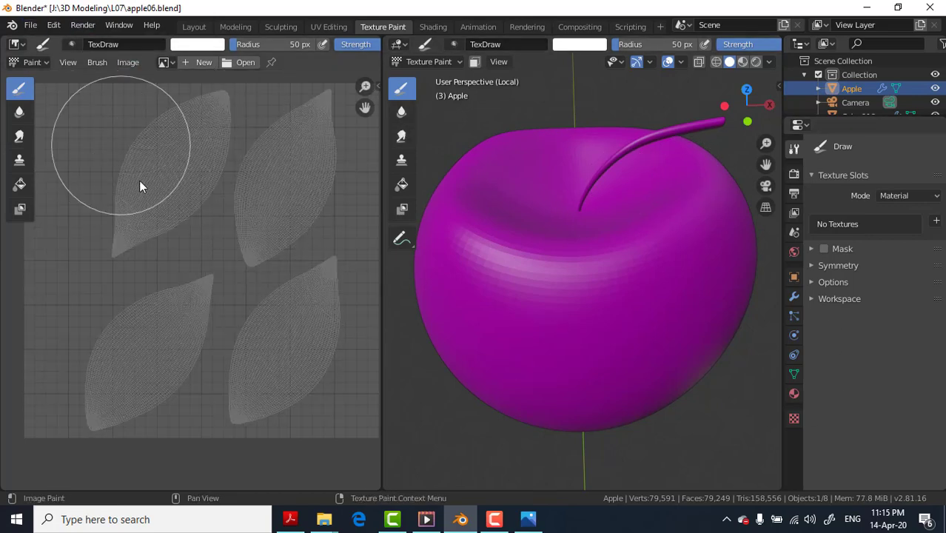
# Step: Start a new image and set its fill colour to an apple red
pyautogui.click(200, 60)
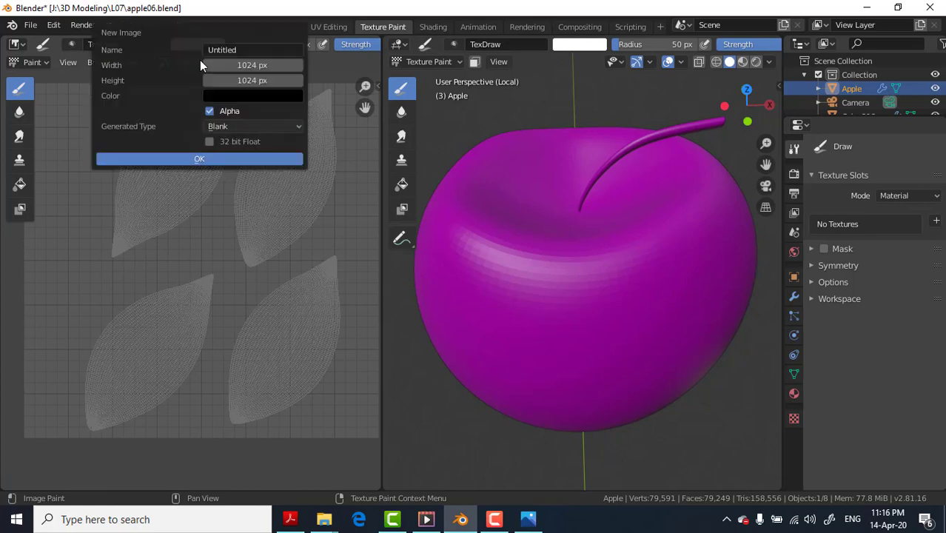
pyautogui.click(241, 98)
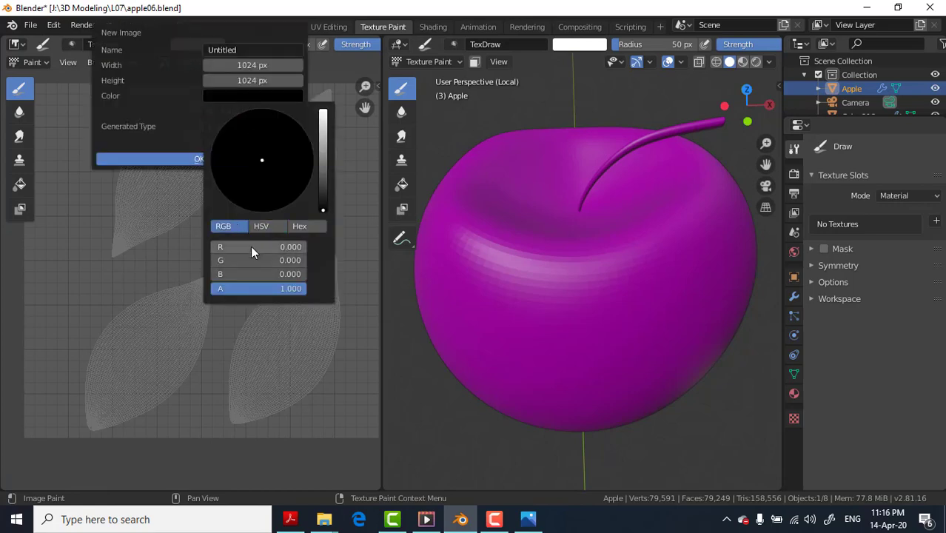
pyautogui.click(225, 227)
pyautogui.moveTo(245, 252)
pyautogui.mouseDown()
pyautogui.moveTo(247, 190)
pyautogui.moveTo(263, 206)
pyautogui.moveTo(263, 199)
pyautogui.mouseUp()
pyautogui.moveTo(262, 212); pyautogui.dragTo(272, 225)
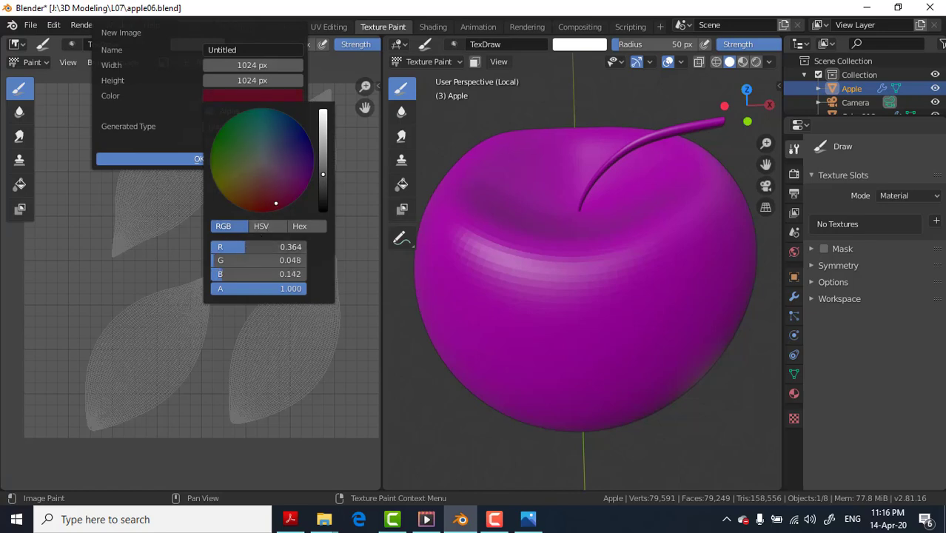
pyautogui.scroll(4, 272, 225)
pyautogui.moveTo(272, 225); pyautogui.dragTo(258, 205)
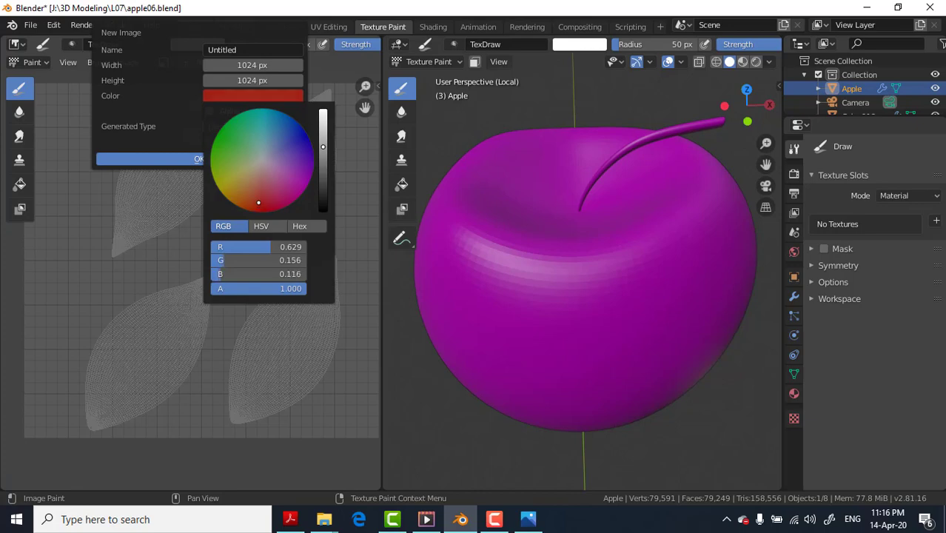
# Step: Name the image Apple_Brush, size it 2048 × 2048 px, and create it
pyautogui.click(247, 49)
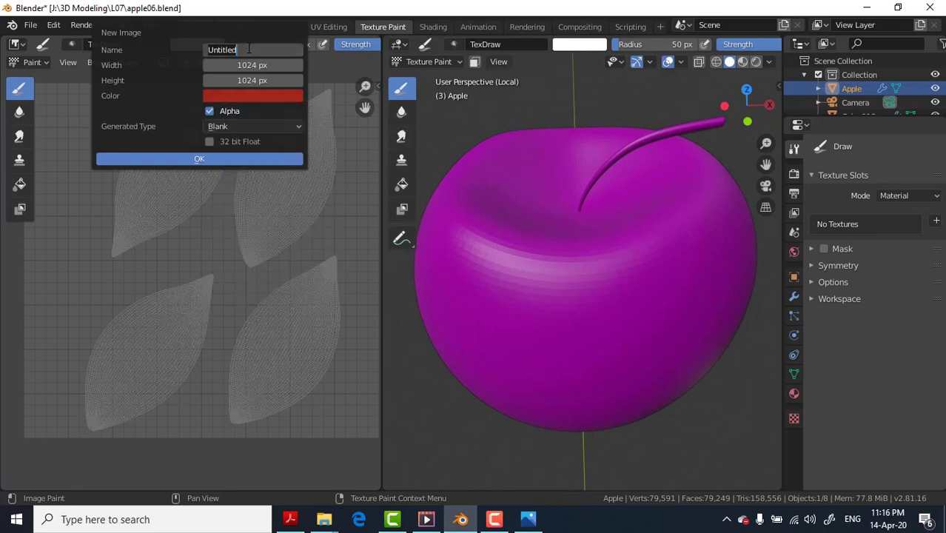
pyautogui.write('Apple_Brush')
pyautogui.press('Return')
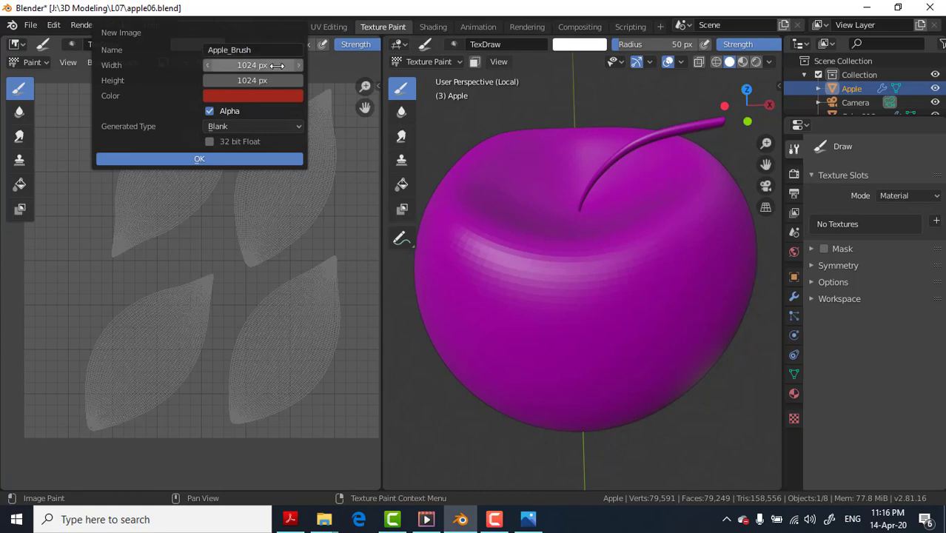
pyautogui.click(272, 65)
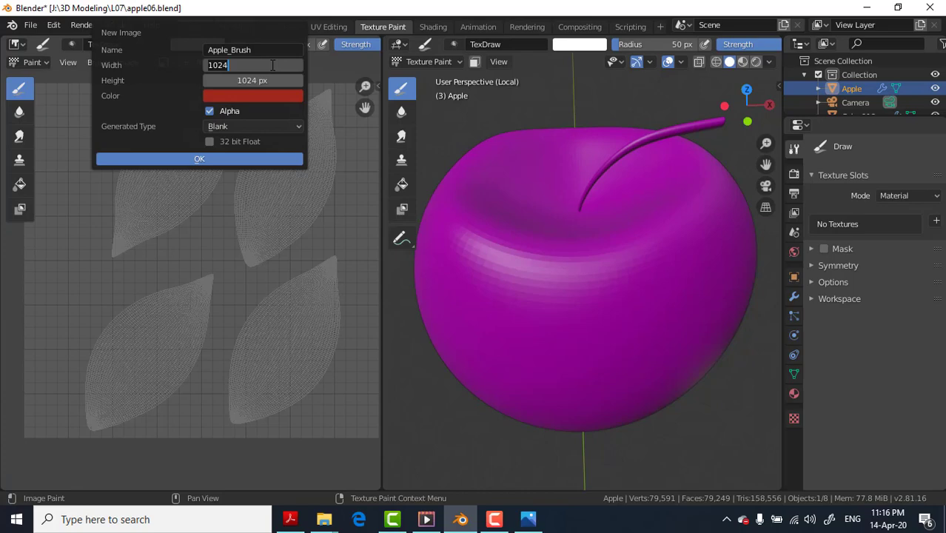
pyautogui.write('2048')
pyautogui.press('Tab')
pyautogui.write('20')
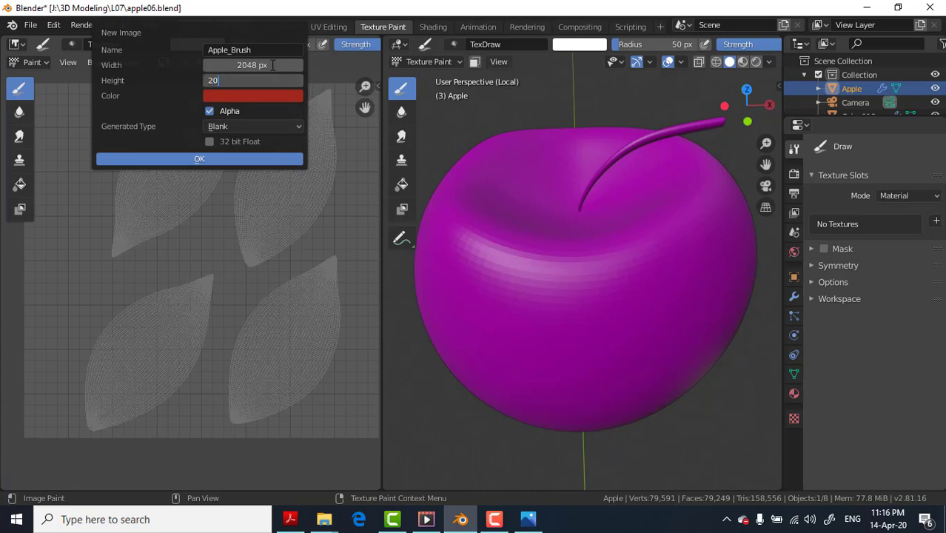
pyautogui.press('Return')
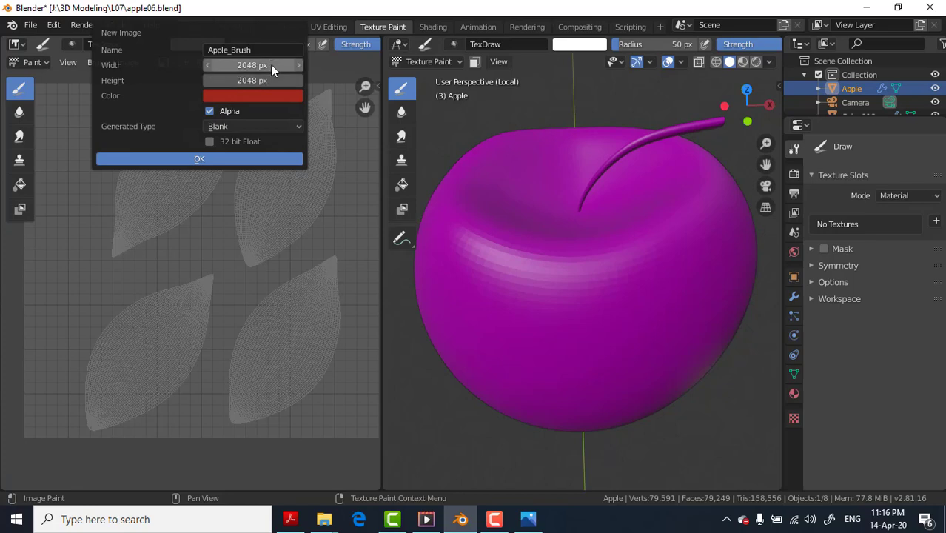
pyautogui.click(144, 159)
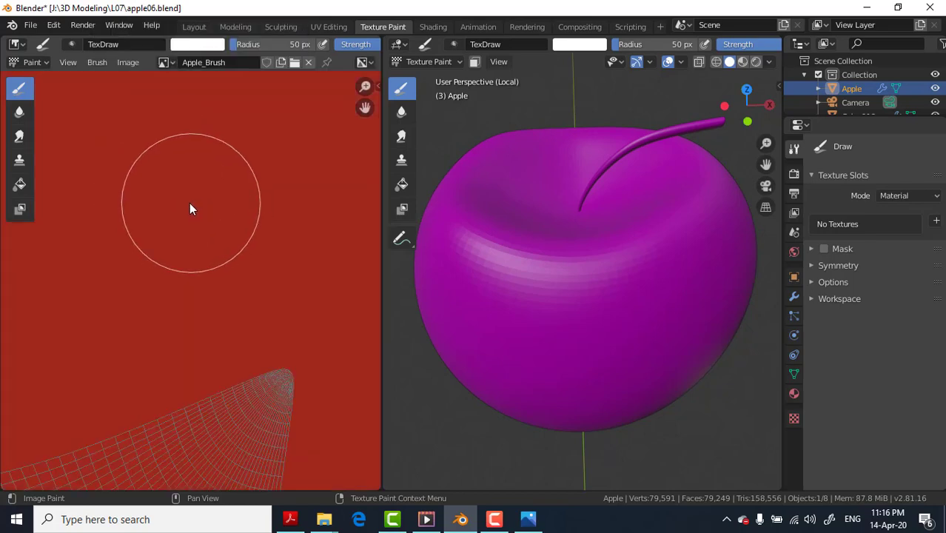
# Step: Test-paint a couple of strokes on the magenta apple
pyautogui.scroll(-5, 189, 203)
pyautogui.scroll(3, 192, 215)
pyautogui.scroll(1, 193, 216)
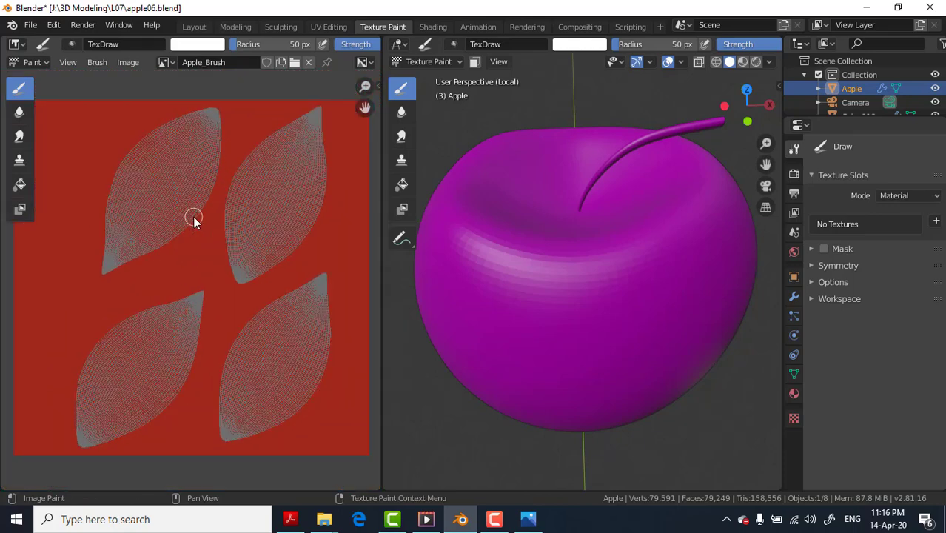
pyautogui.click(562, 281)
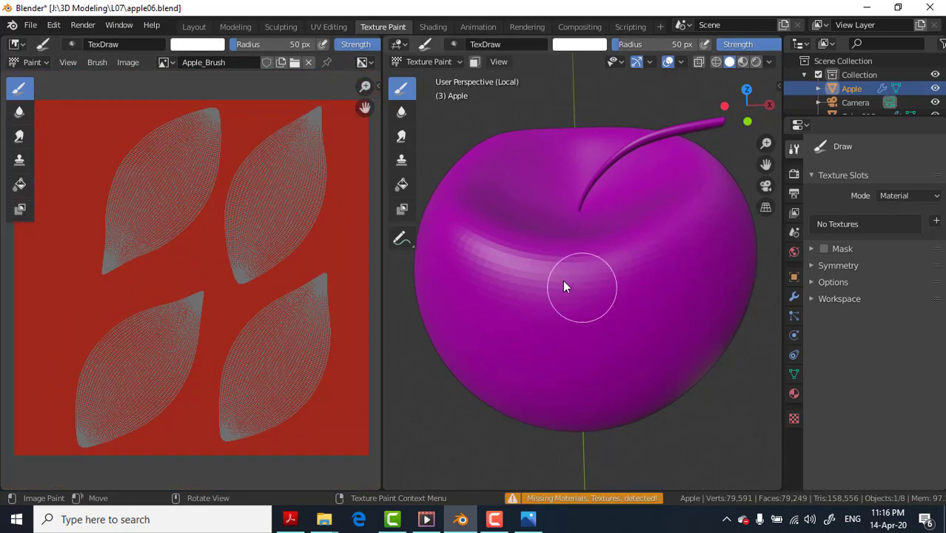
pyautogui.click(477, 237)
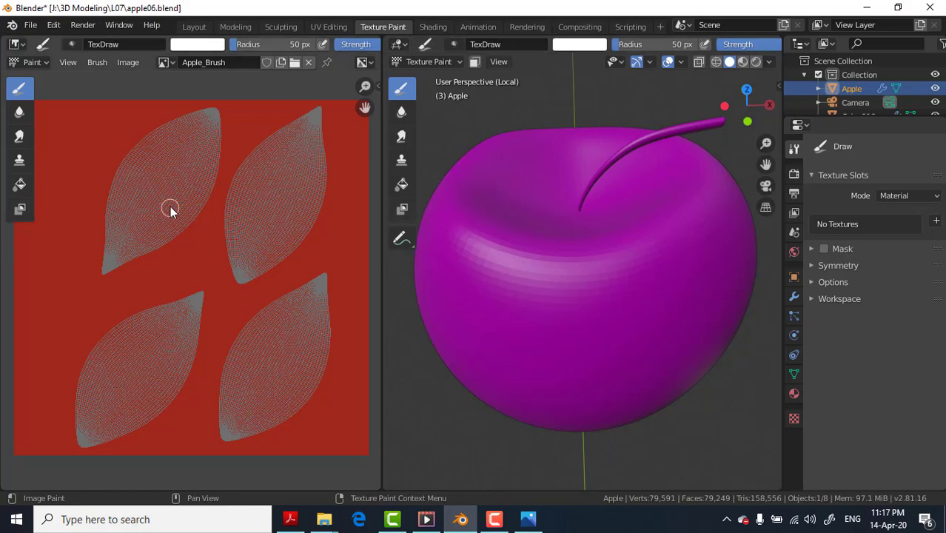
# Step: Enable Face Selection Masking in the viewport header
pyautogui.scroll(3, 170, 207)
pyautogui.scroll(-4, 181, 200)
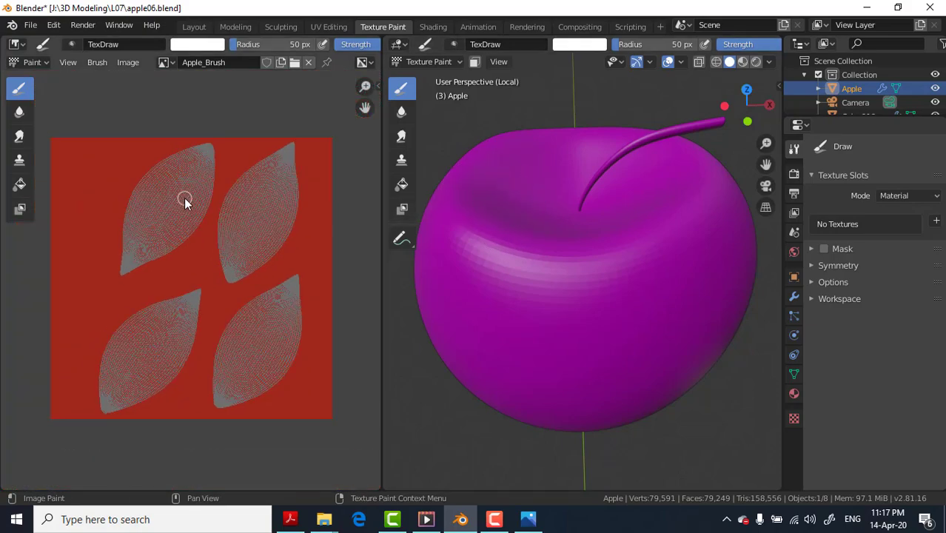
pyautogui.click(475, 63)
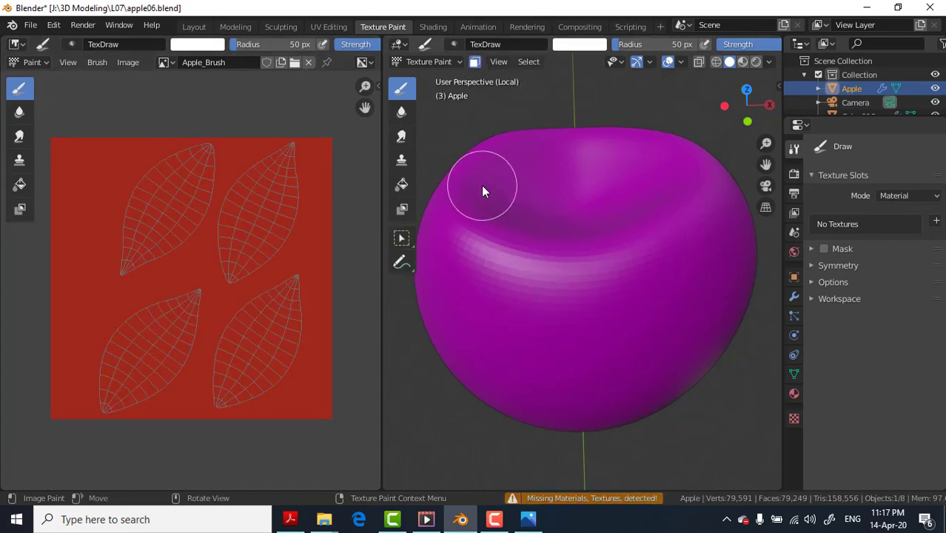
# Step: Switch the apple into Edit Mode and then back to Texture Paint
pyautogui.click(442, 63)
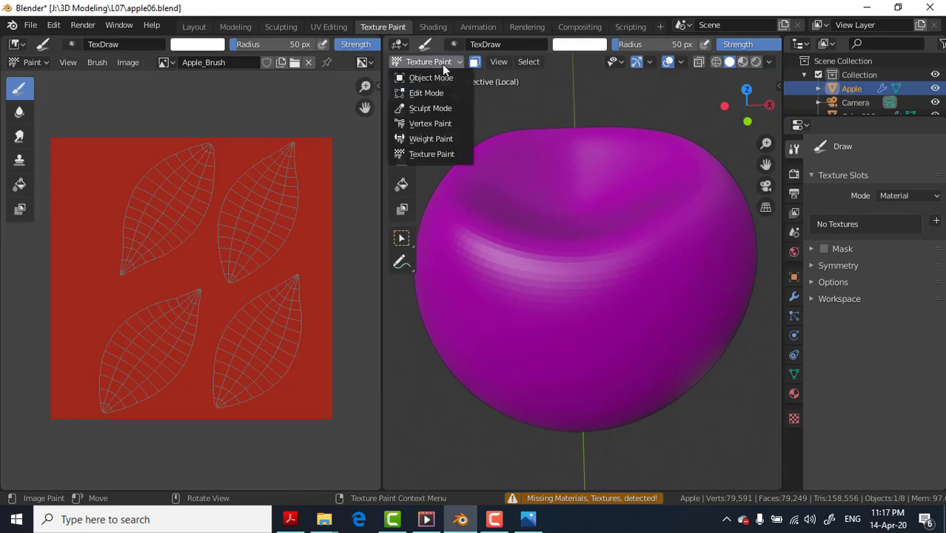
pyautogui.click(426, 92)
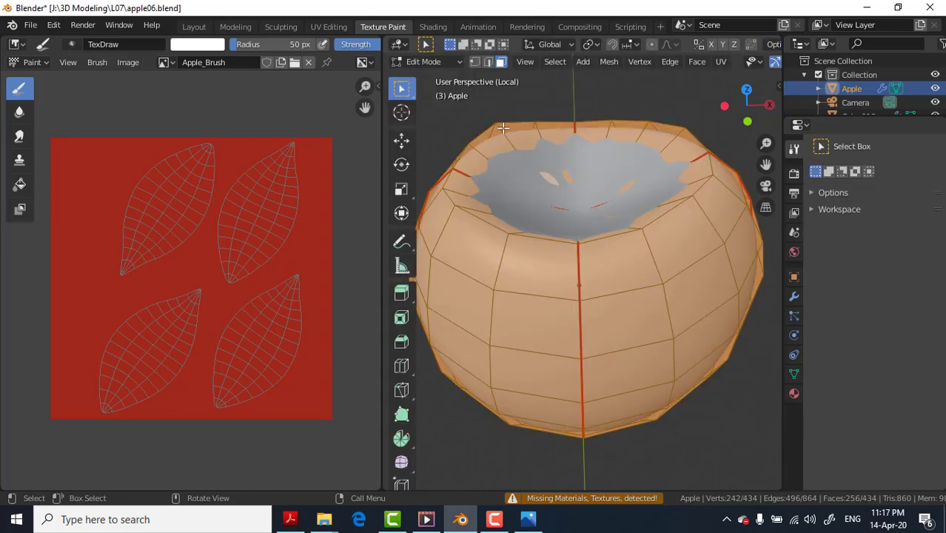
pyautogui.click(444, 61)
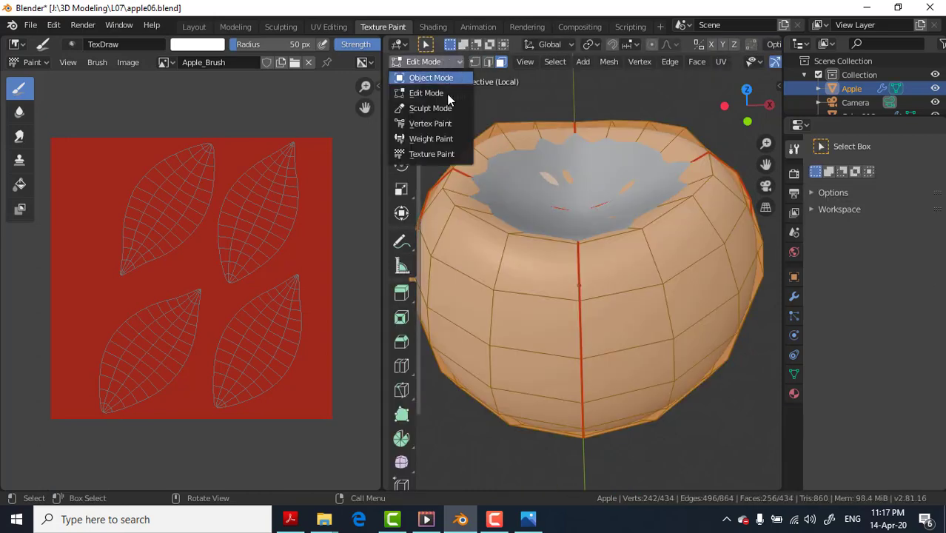
pyautogui.click(431, 156)
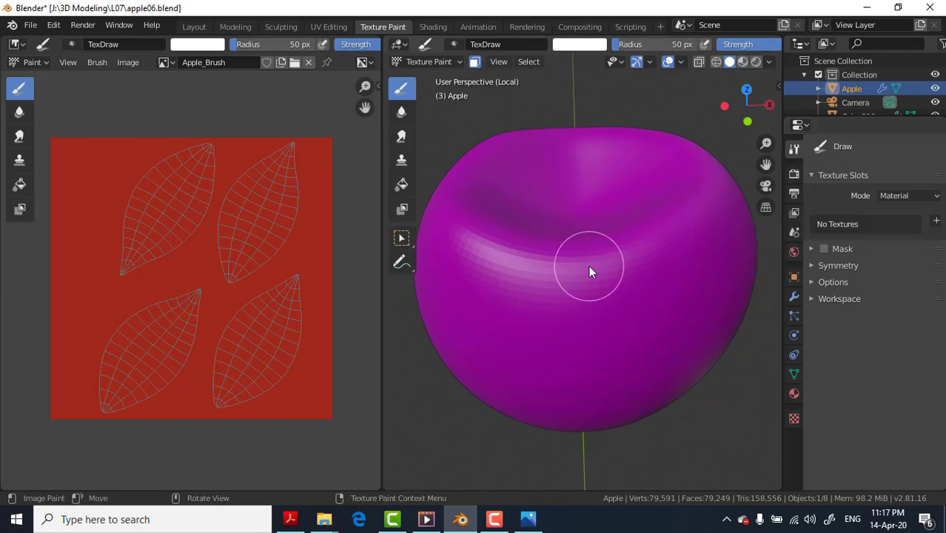
# Step: Set the Texture Slots mode to Single Image and pick the Apple_Brush image
pyautogui.click(624, 269)
pyautogui.click(900, 199)
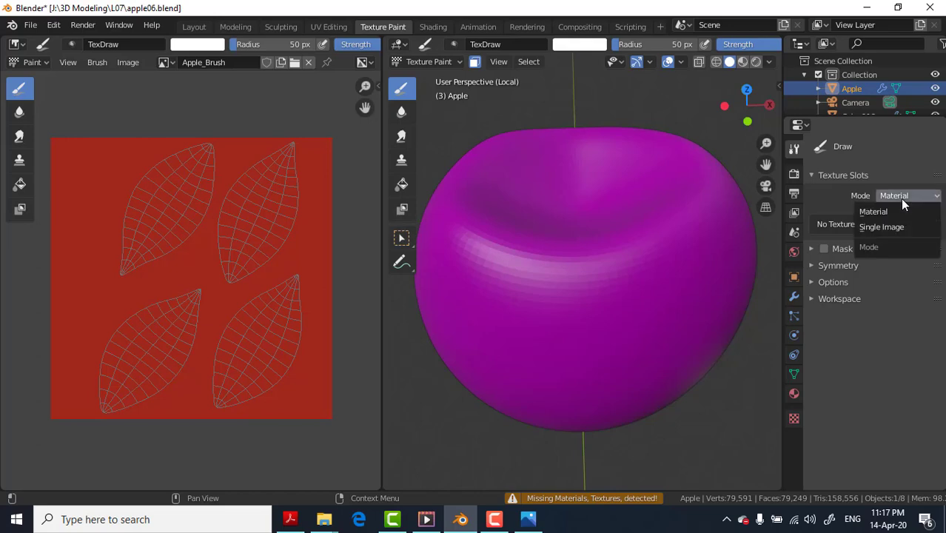
pyautogui.click(874, 229)
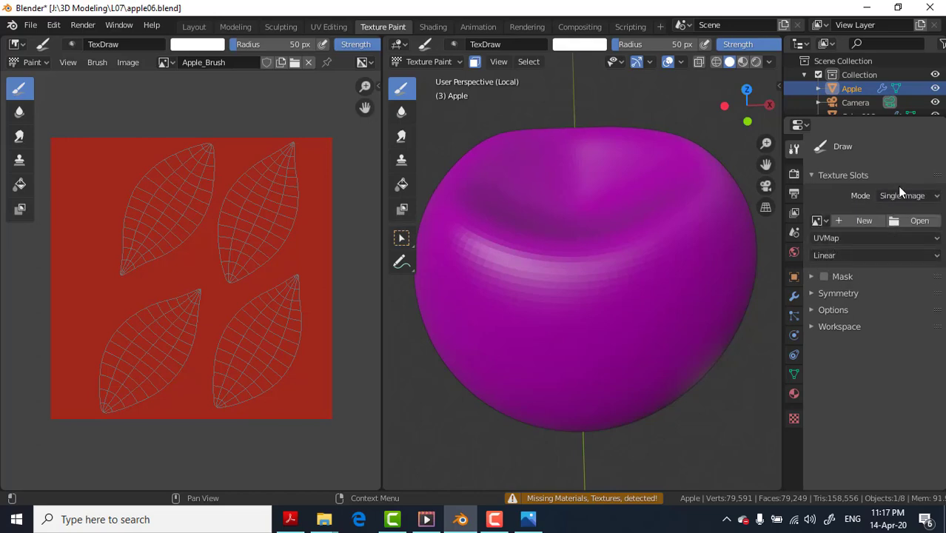
pyautogui.click(900, 196)
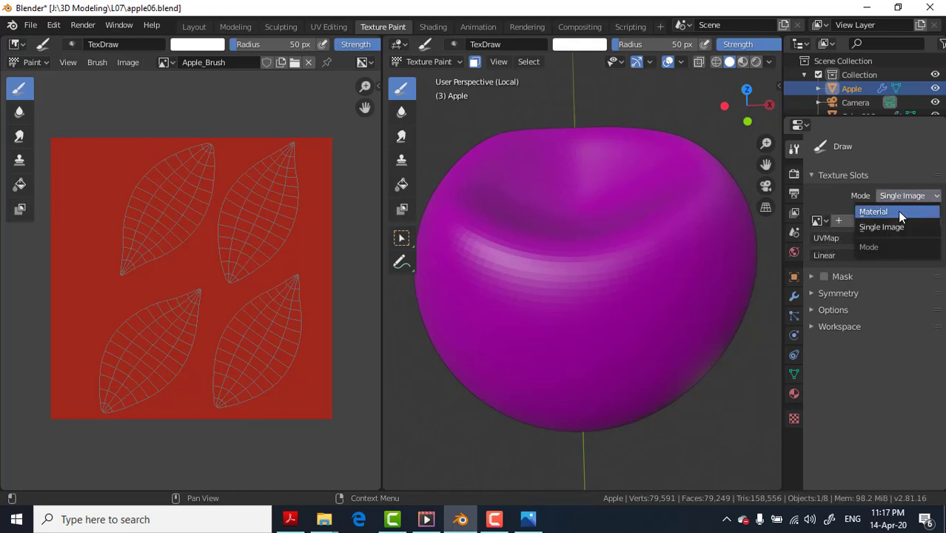
pyautogui.click(876, 227)
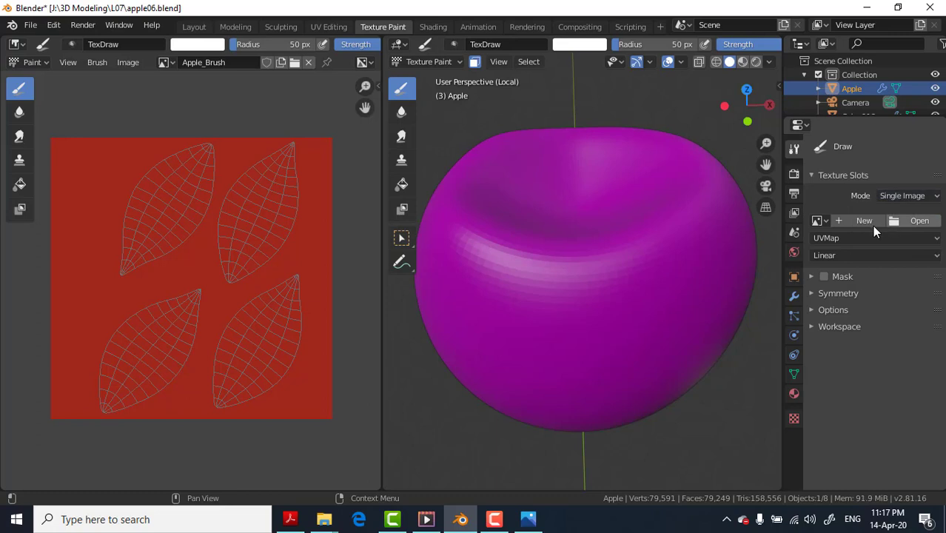
pyautogui.click(820, 221)
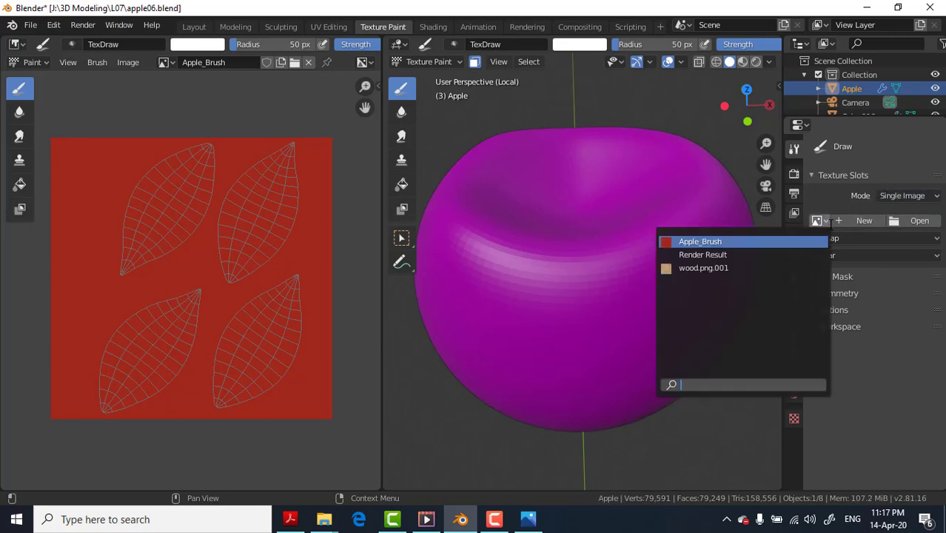
pyautogui.click(731, 242)
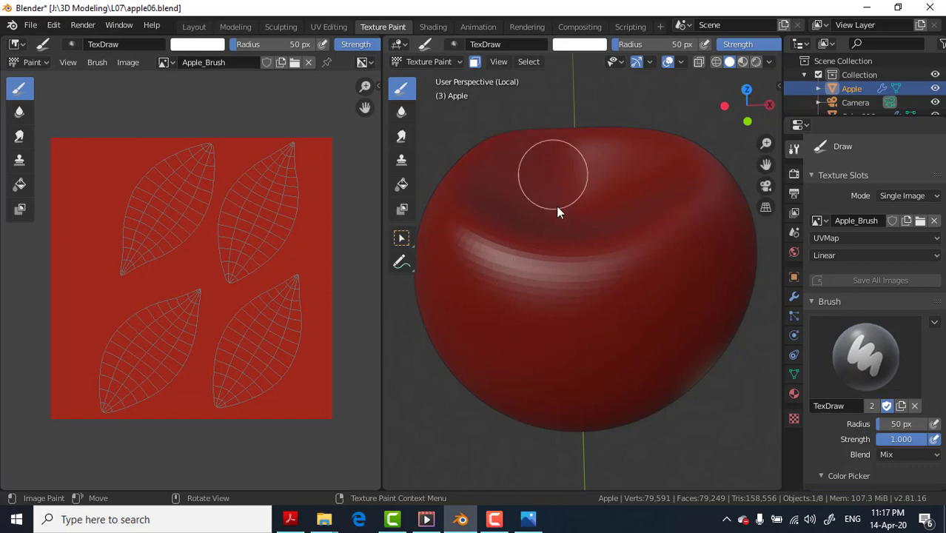
pyautogui.moveTo(503, 289)
pyautogui.mouseDown()
pyautogui.moveTo(630, 218)
pyautogui.moveTo(627, 259)
pyautogui.moveTo(673, 255)
pyautogui.mouseUp()
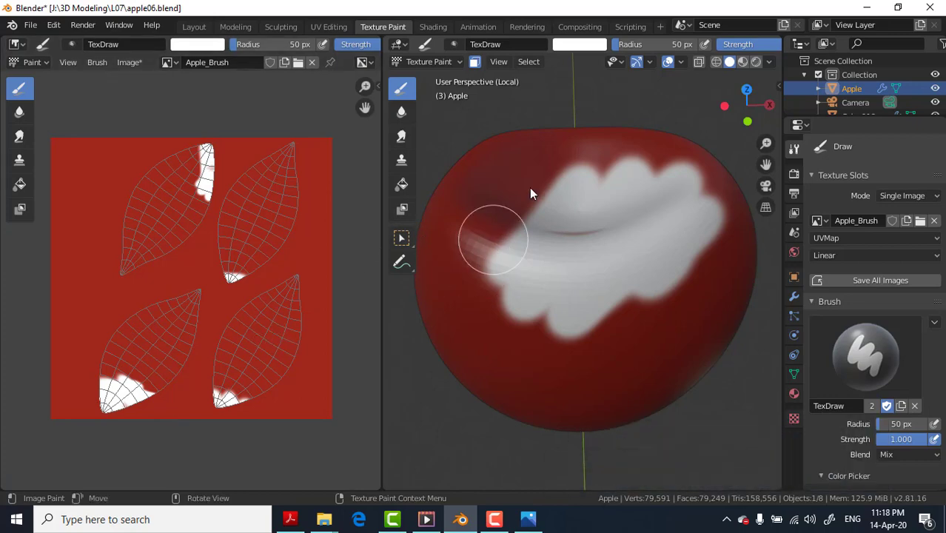
pyautogui.moveTo(547, 137); pyautogui.dragTo(622, 391)
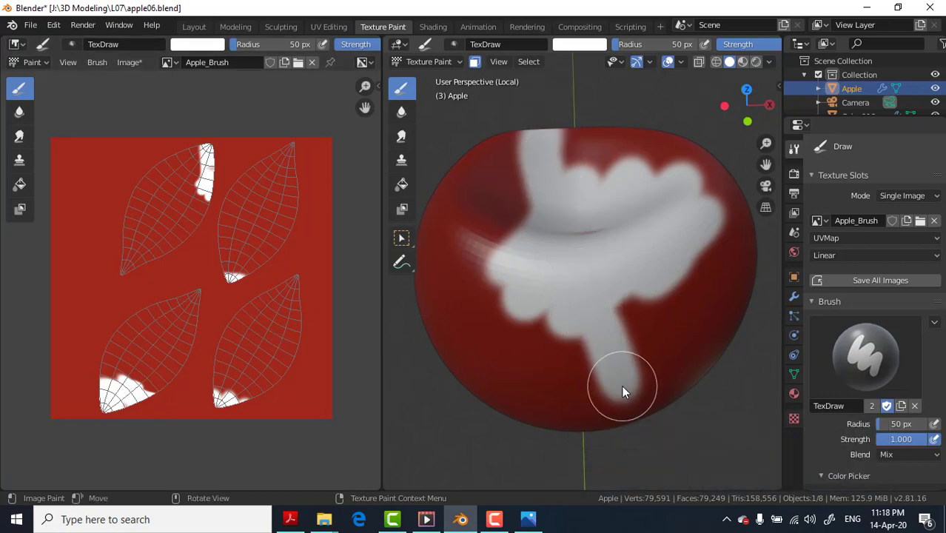
pyautogui.moveTo(467, 83)
pyautogui.mouseDown()
pyautogui.moveTo(565, 352)
pyautogui.moveTo(723, 323)
pyautogui.moveTo(722, 274)
pyautogui.mouseUp()
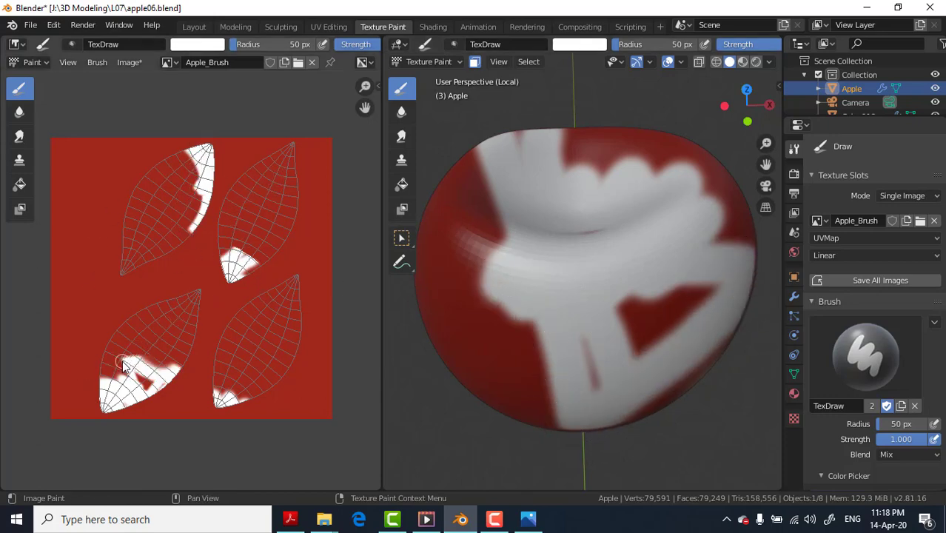
pyautogui.hotkey('ctrl', 'z')
pyautogui.hotkey('ctrl', 'z')
pyautogui.hotkey('ctrl', 'z')
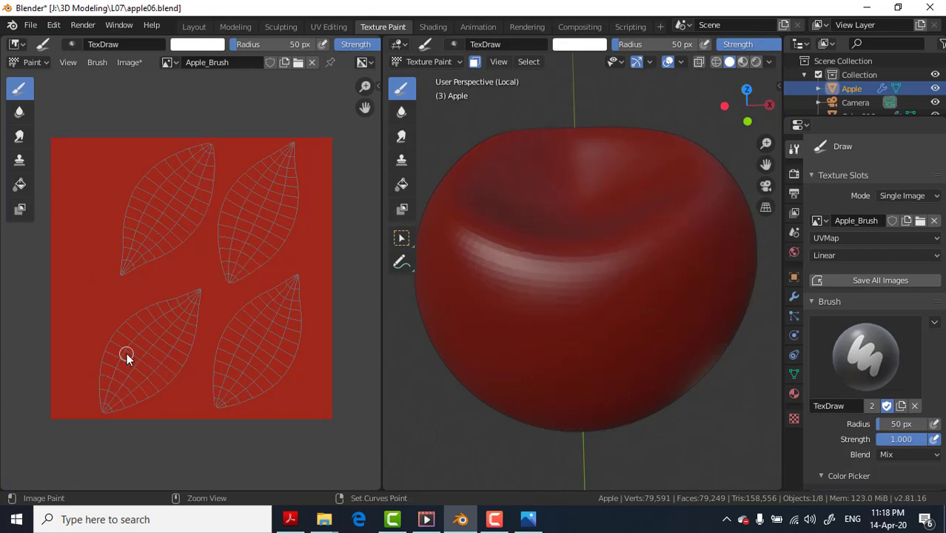
# Step: Test-paint several blue-purple dots on the apple, then undo them
pyautogui.scroll(-5, 879, 341)
pyautogui.click(883, 343)
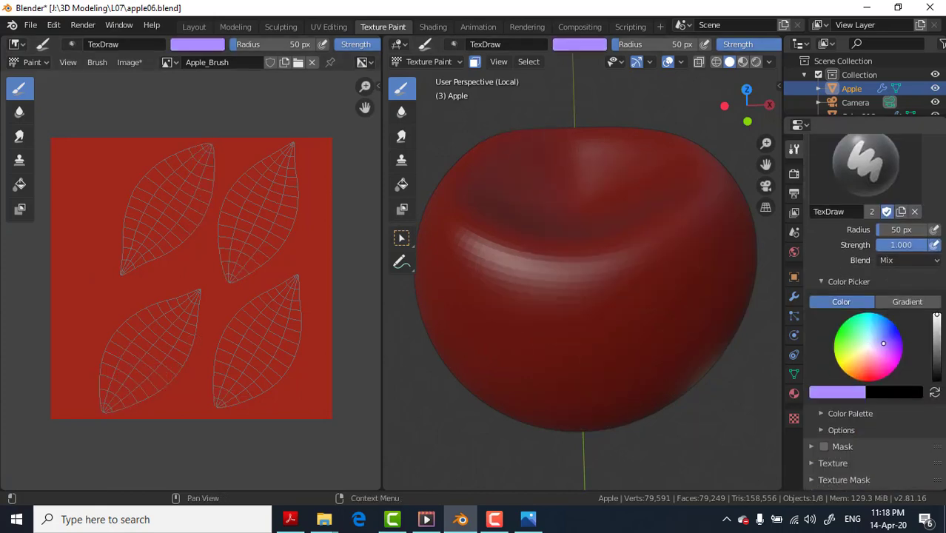
pyautogui.click(889, 337)
pyautogui.click(733, 296)
pyautogui.click(675, 265)
pyautogui.click(590, 331)
pyautogui.click(471, 276)
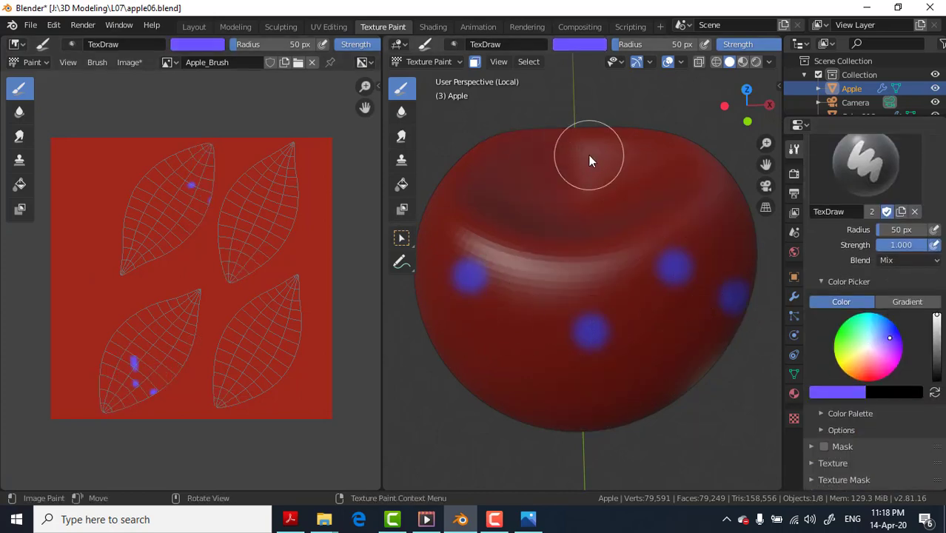
pyautogui.click(590, 157)
pyautogui.click(598, 237)
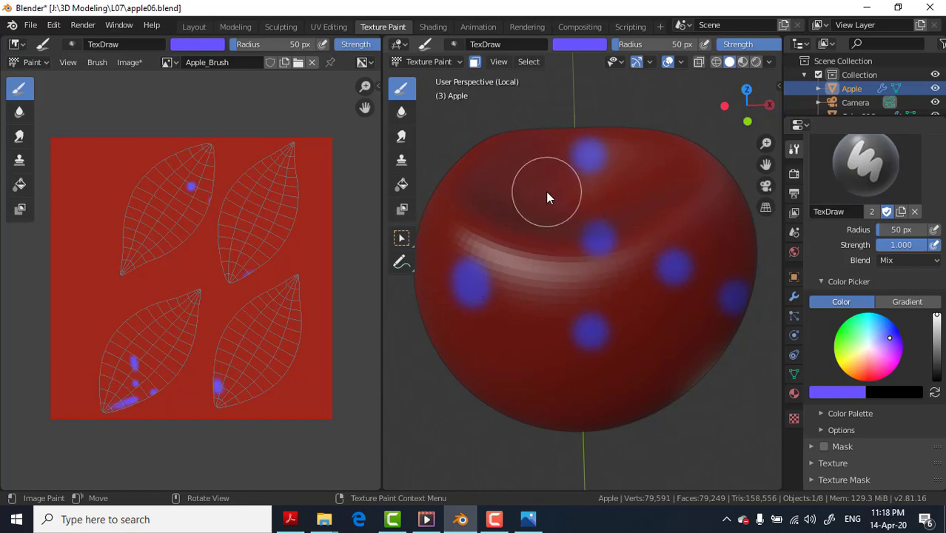
pyautogui.hotkey('ctrl', 'z')
pyautogui.hotkey('ctrl', 'z')
pyautogui.hotkey('ctrl', 'z')
pyautogui.hotkey('ctrl', 'z')
pyautogui.hotkey('ctrl', 'z')
pyautogui.hotkey('ctrl', 'z')
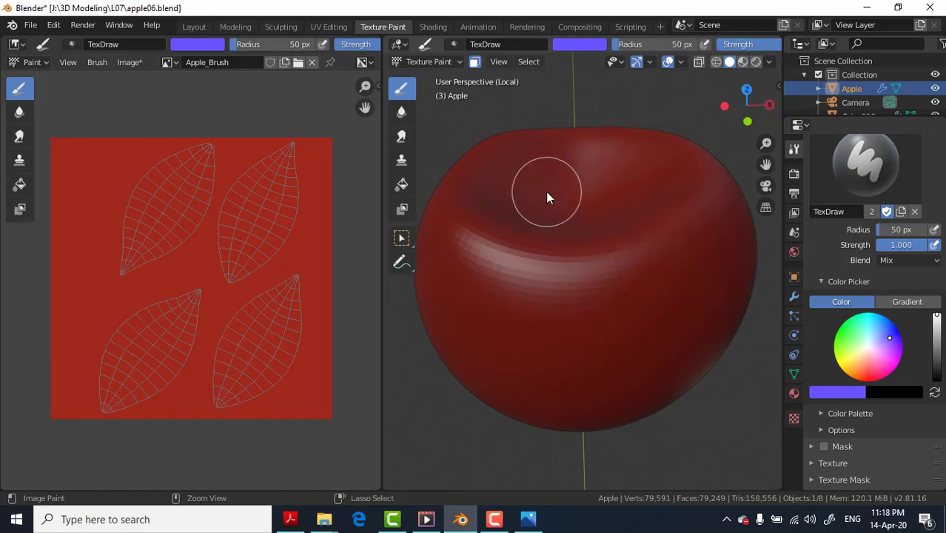
# Step: Change the brush colour to pale yellow, test-paint dots on the apple, then undo them
pyautogui.scroll(-1, 906, 337)
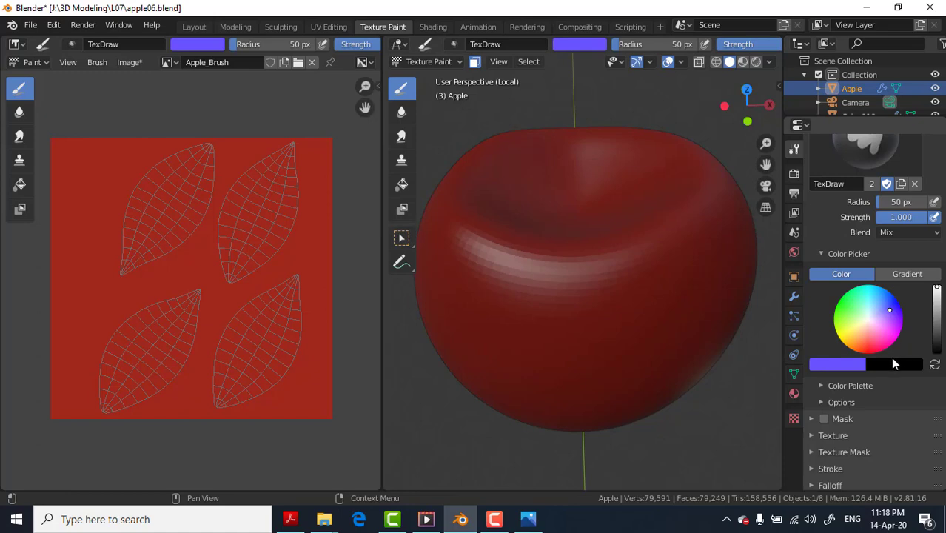
pyautogui.moveTo(885, 337); pyautogui.dragTo(854, 332)
pyautogui.click(688, 361)
pyautogui.click(648, 253)
pyautogui.click(485, 282)
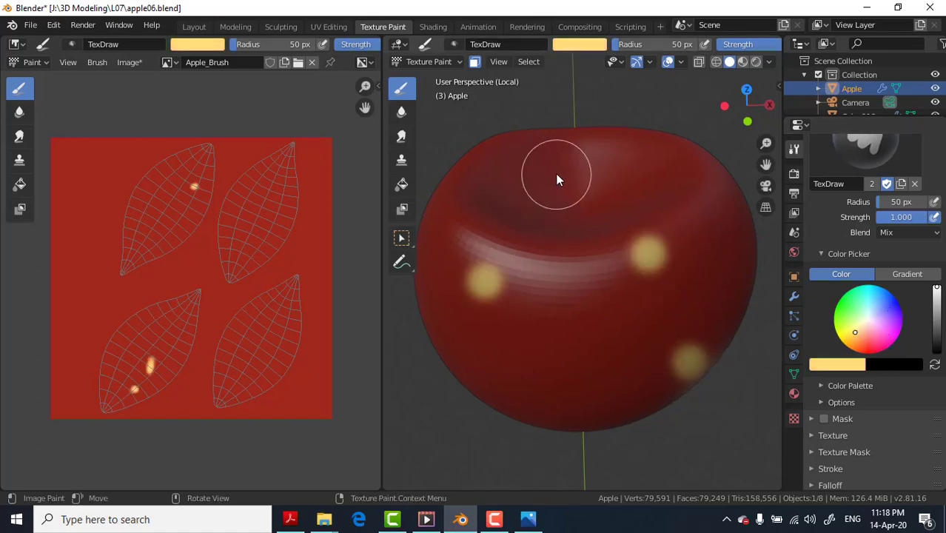
pyautogui.click(556, 175)
pyautogui.click(489, 188)
pyautogui.click(602, 219)
pyautogui.click(707, 175)
pyautogui.click(564, 300)
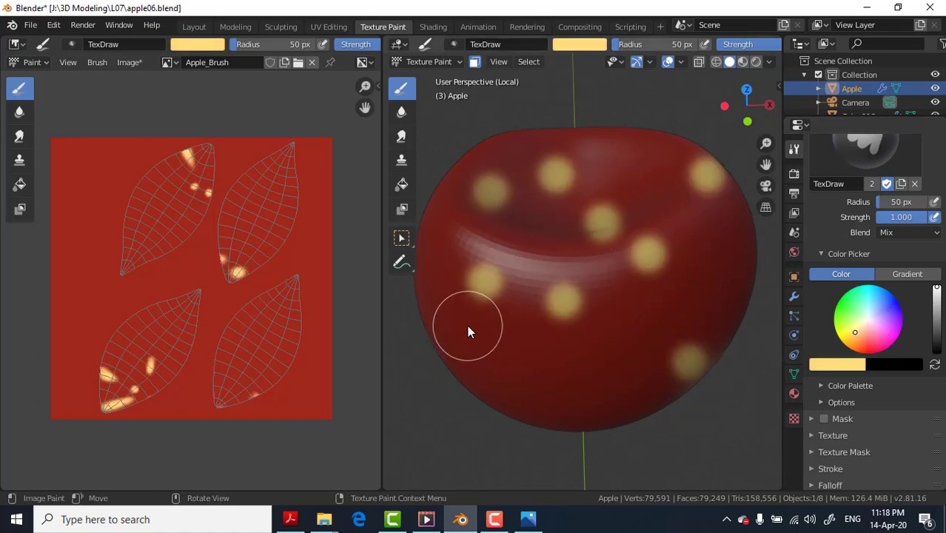
pyautogui.hotkey('ctrl', 'z')
pyautogui.hotkey('ctrl', 'z')
pyautogui.hotkey('ctrl', 'z')
pyautogui.hotkey('ctrl', 'z')
pyautogui.hotkey('ctrl', 'z')
pyautogui.hotkey('ctrl', 'z')
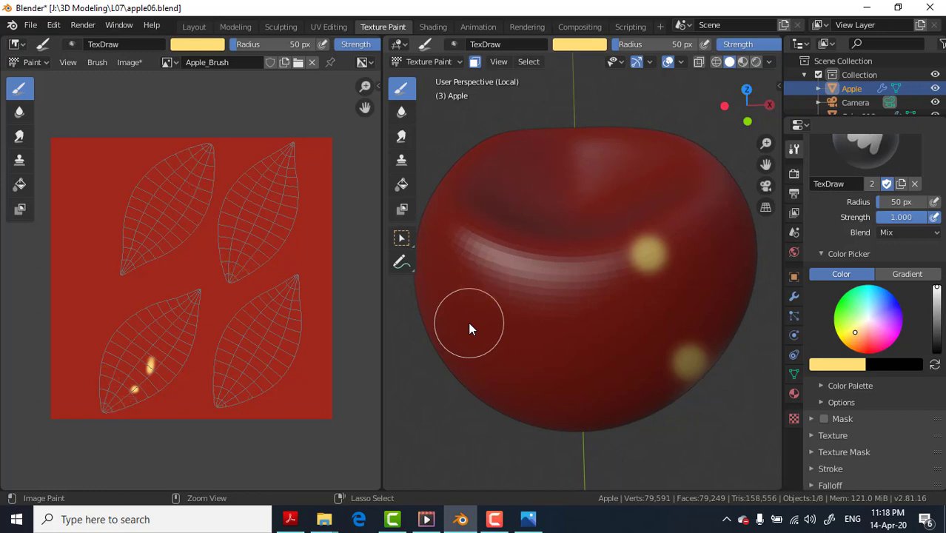
pyautogui.hotkey('ctrl', 'z')
pyautogui.hotkey('ctrl', 'z')
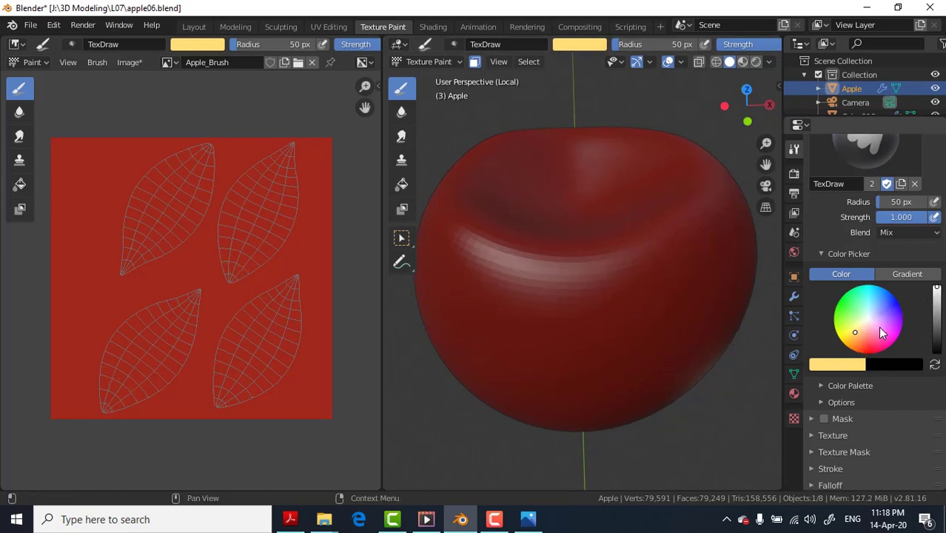
# Step: Swap the brush colours and raise the primary colour's value to white
pyautogui.click(934, 364)
pyautogui.click(934, 365)
pyautogui.click(934, 364)
pyautogui.click(934, 364)
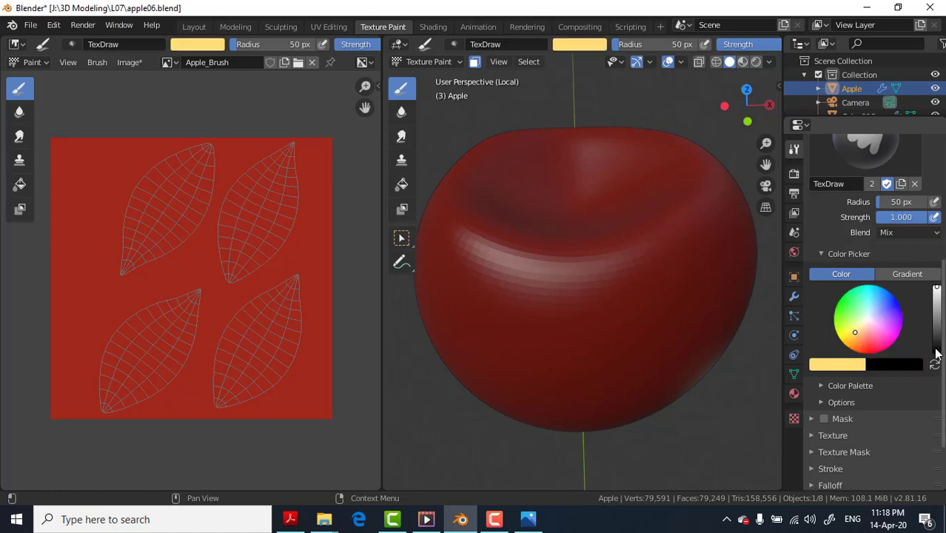
pyautogui.click(934, 363)
pyautogui.click(934, 362)
pyautogui.moveTo(936, 335); pyautogui.dragTo(937, 287)
pyautogui.click(934, 364)
pyautogui.moveTo(936, 335); pyautogui.dragTo(936, 287)
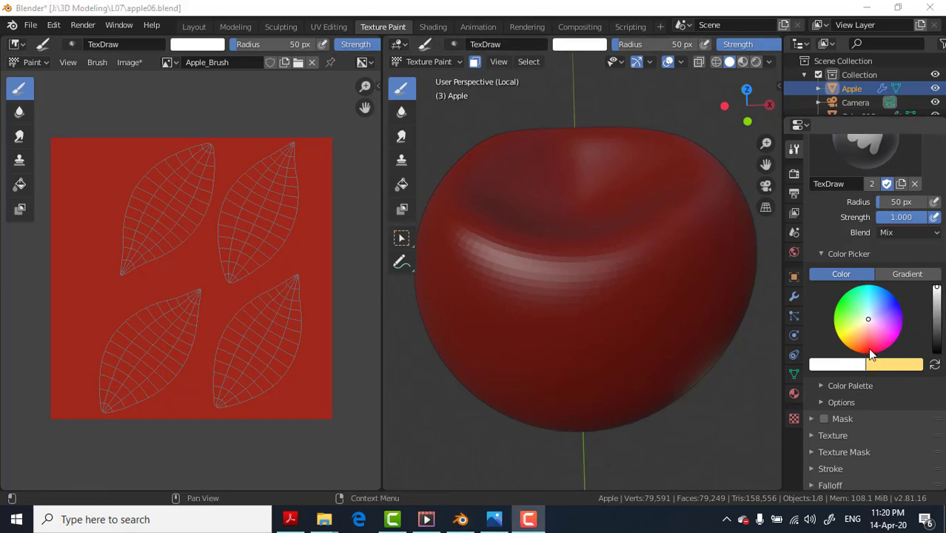
pyautogui.scroll(-1, 860, 353)
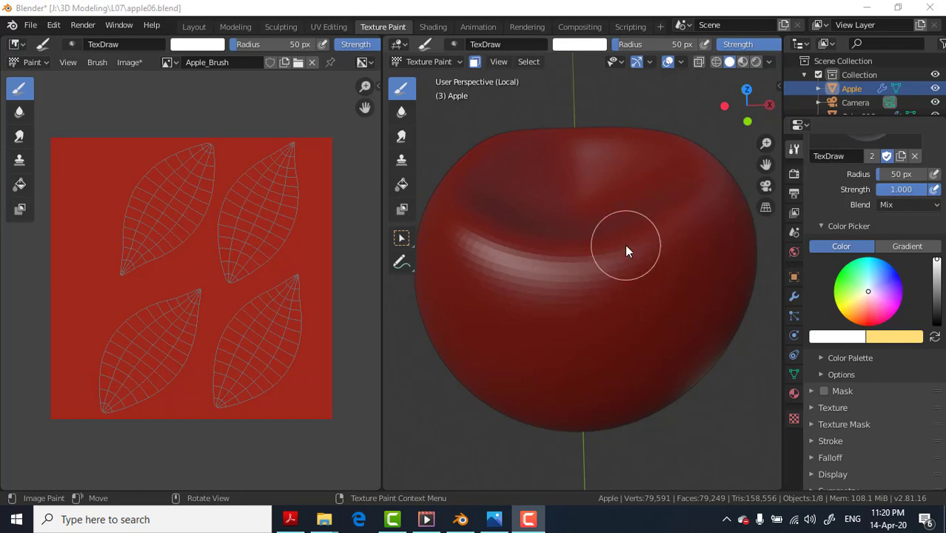
pyautogui.moveTo(323, 519)
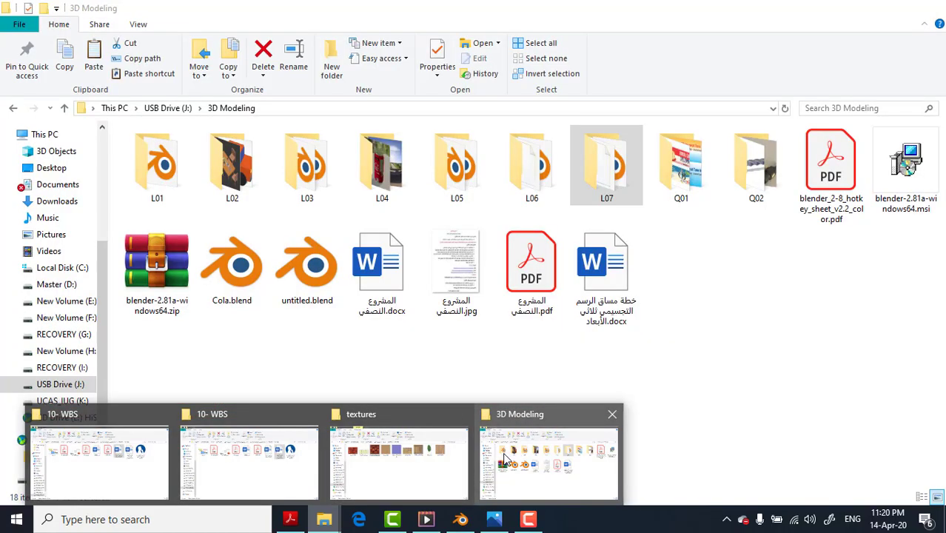
# Step: View apple.png from the 3D Modeling > L07 folder in Photos, then return to Blender
pyautogui.click(512, 458)
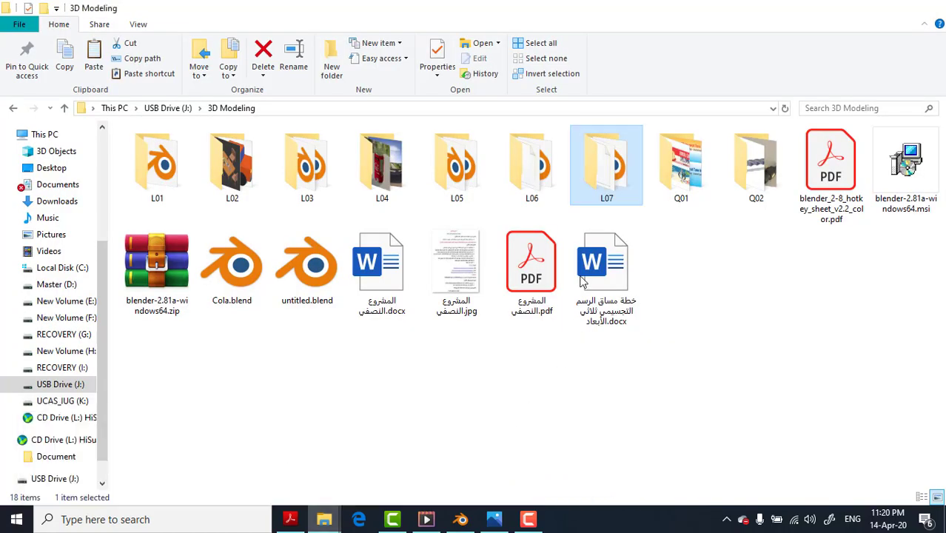
pyautogui.doubleClick(611, 170)
pyautogui.click(385, 178)
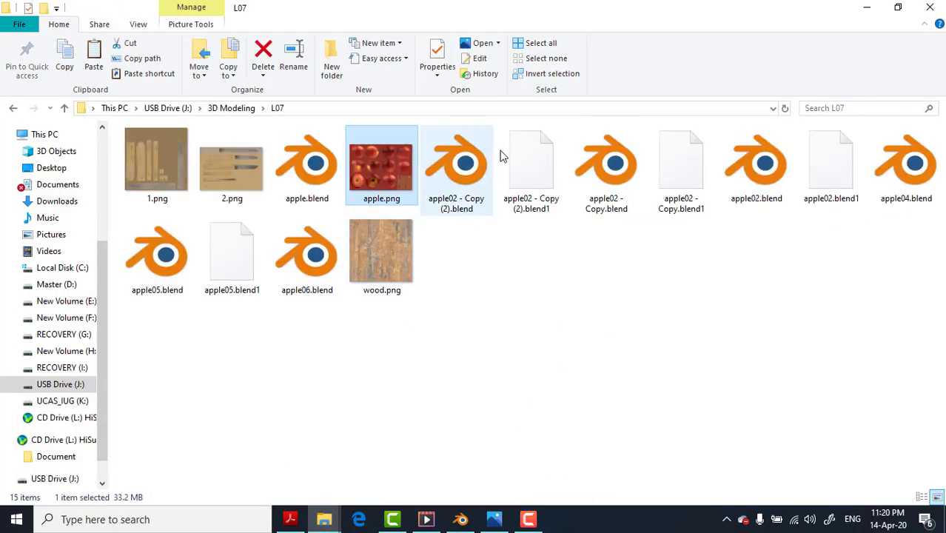
pyautogui.press('Return')
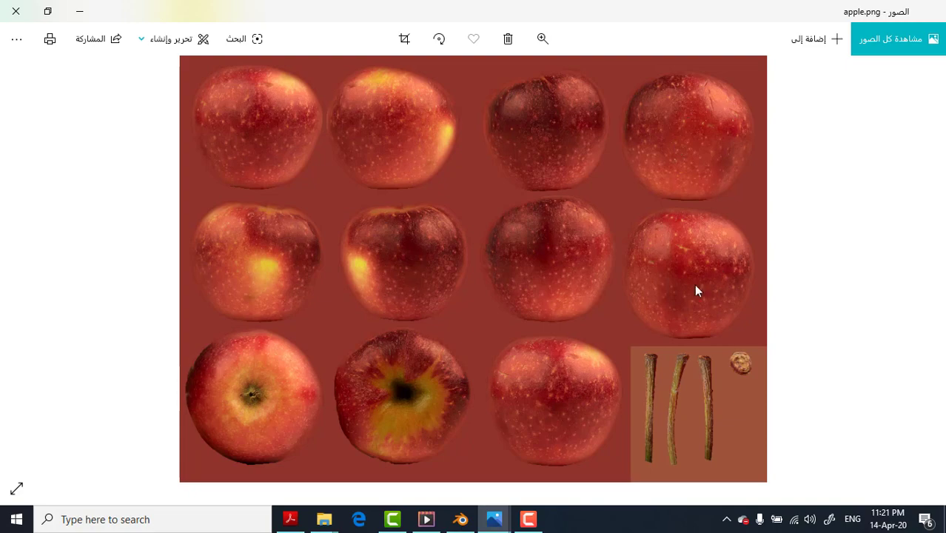
pyautogui.click(79, 12)
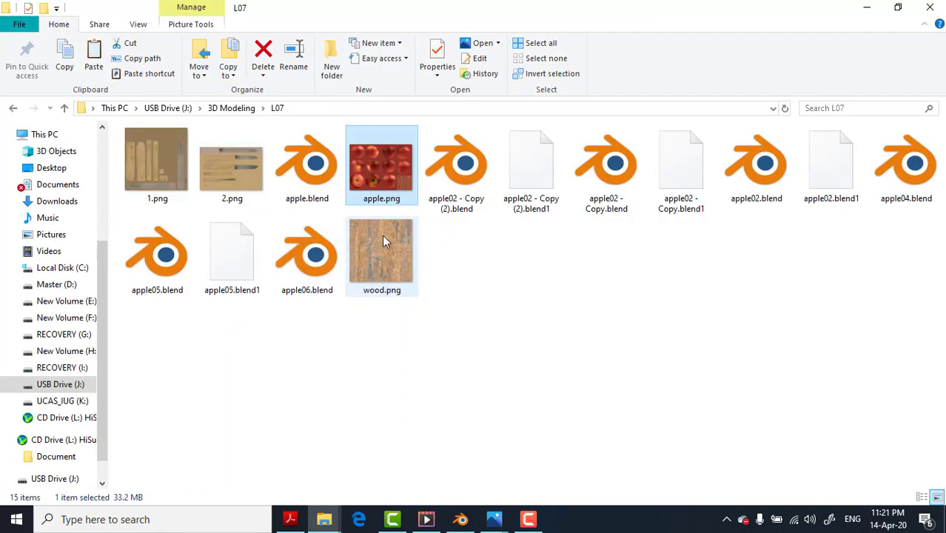
pyautogui.click(460, 518)
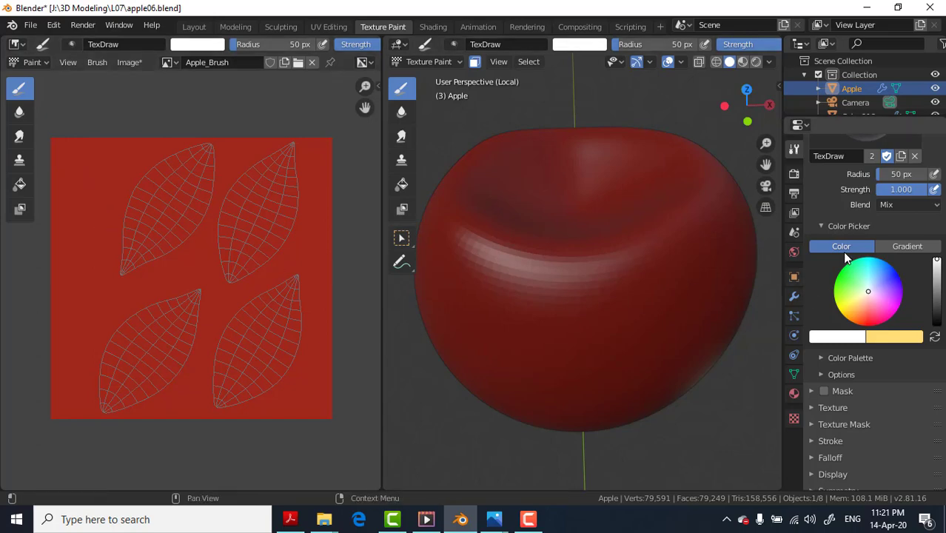
# Step: Add a new brush texture named 'Apple' and show its Texture Properties
pyautogui.scroll(-2, 844, 253)
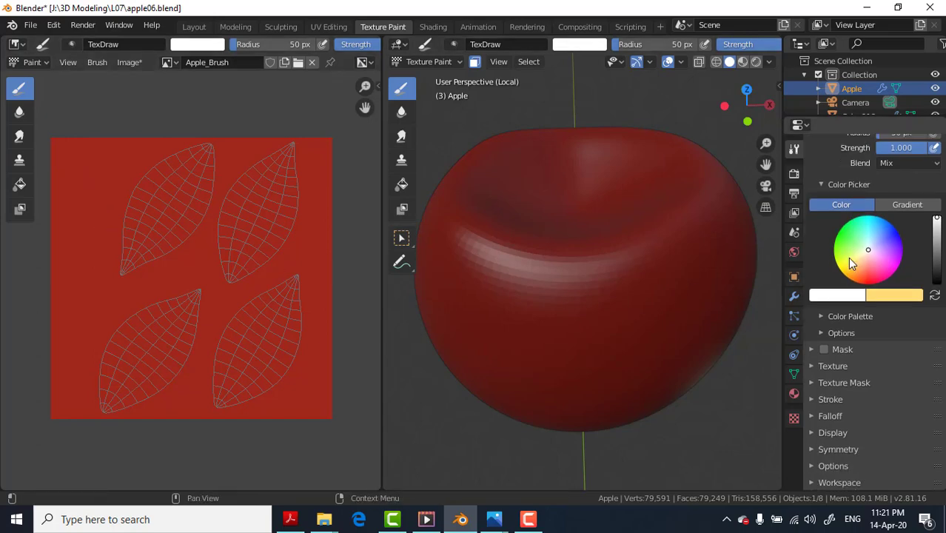
pyautogui.click(811, 366)
pyautogui.scroll(-3, 825, 377)
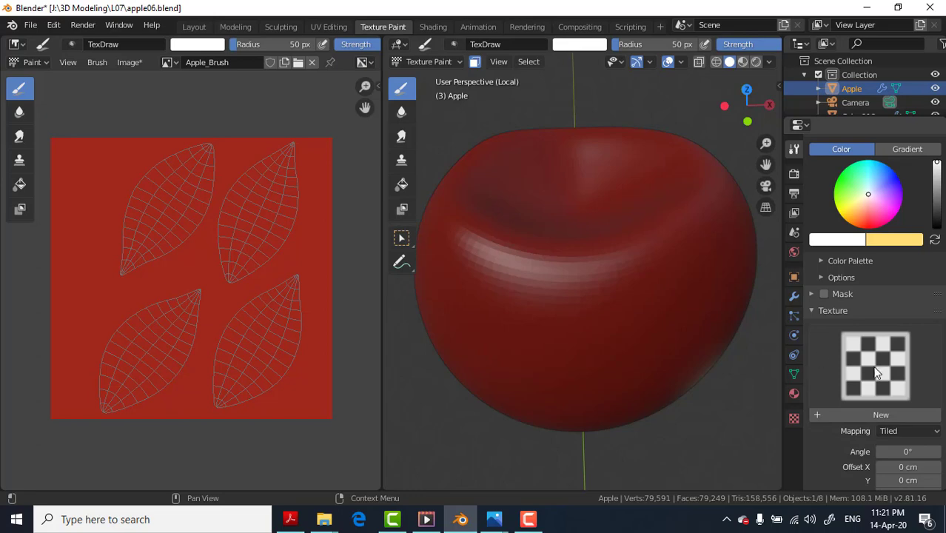
pyautogui.click(866, 415)
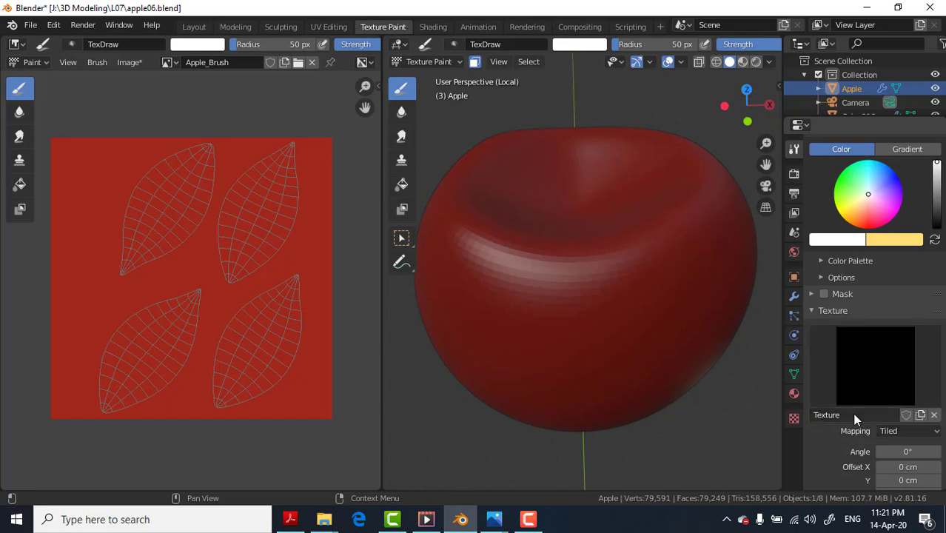
pyautogui.doubleClick(855, 415)
pyautogui.write('Apple')
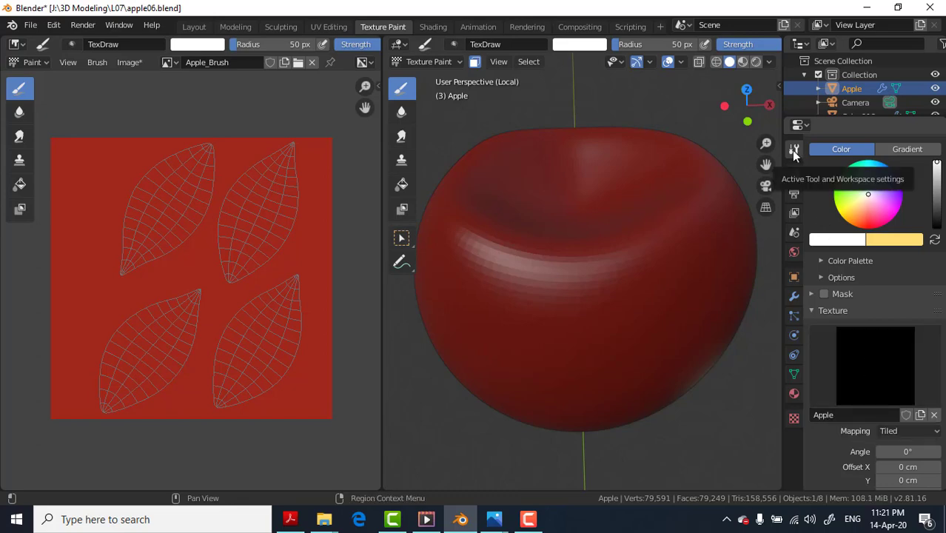
pyautogui.click(795, 419)
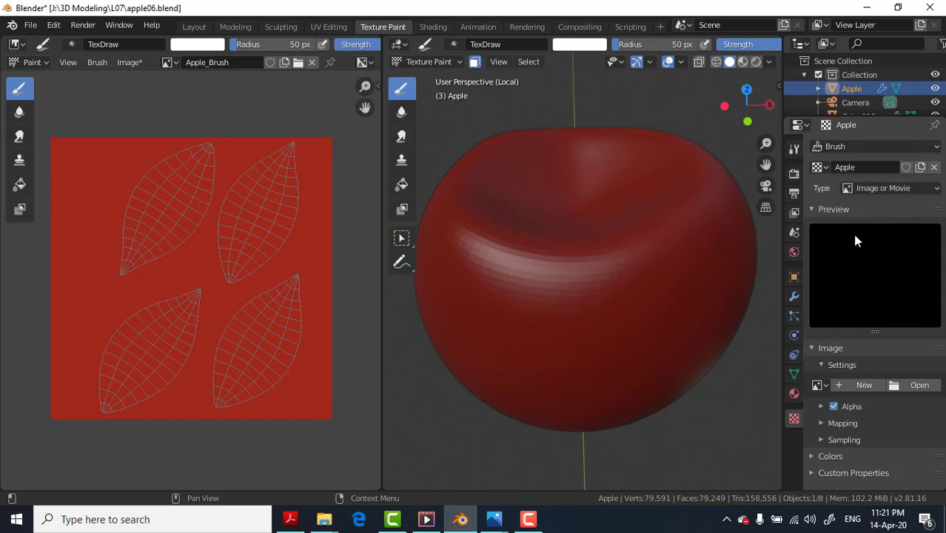
# Step: Load apple.png as the Apple texture's image and return to the Active Tool settings
pyautogui.click(903, 384)
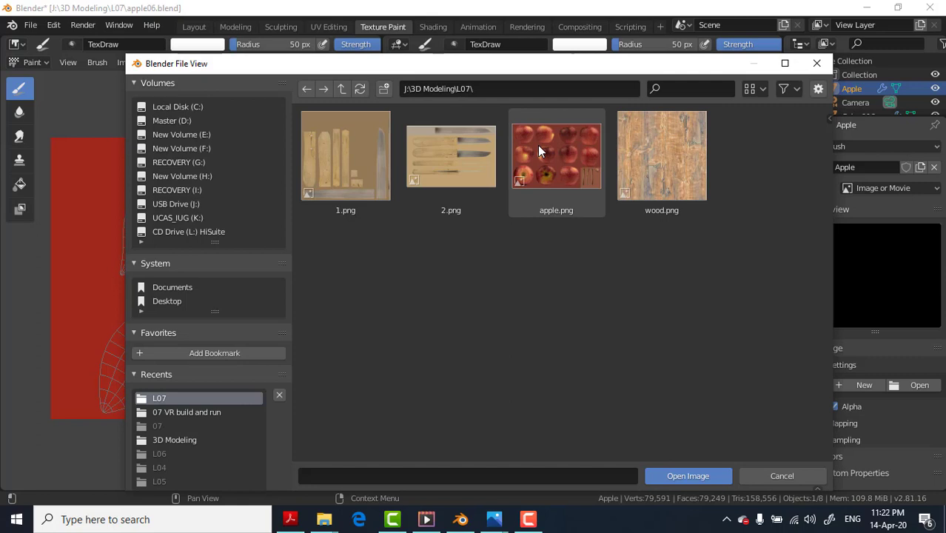
pyautogui.doubleClick(537, 145)
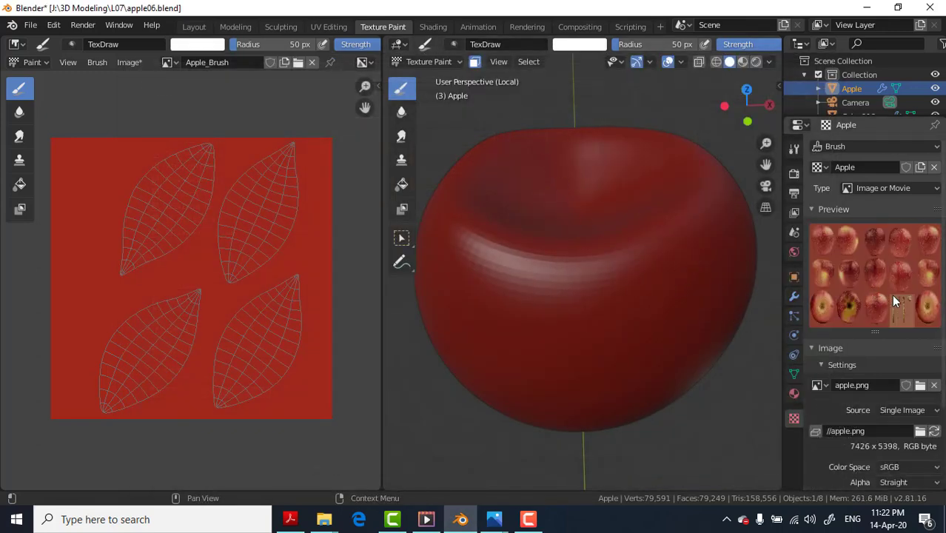
pyautogui.scroll(-3, 866, 292)
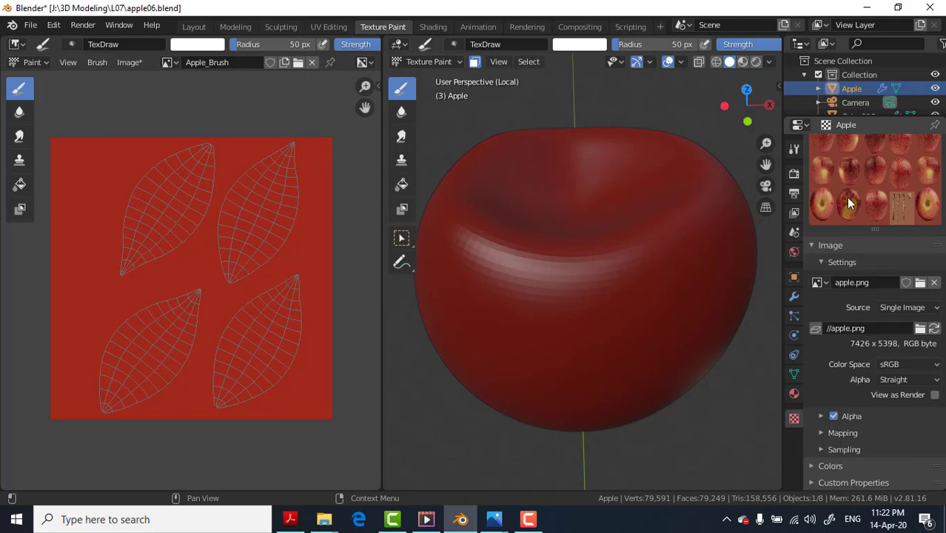
pyautogui.scroll(3, 853, 296)
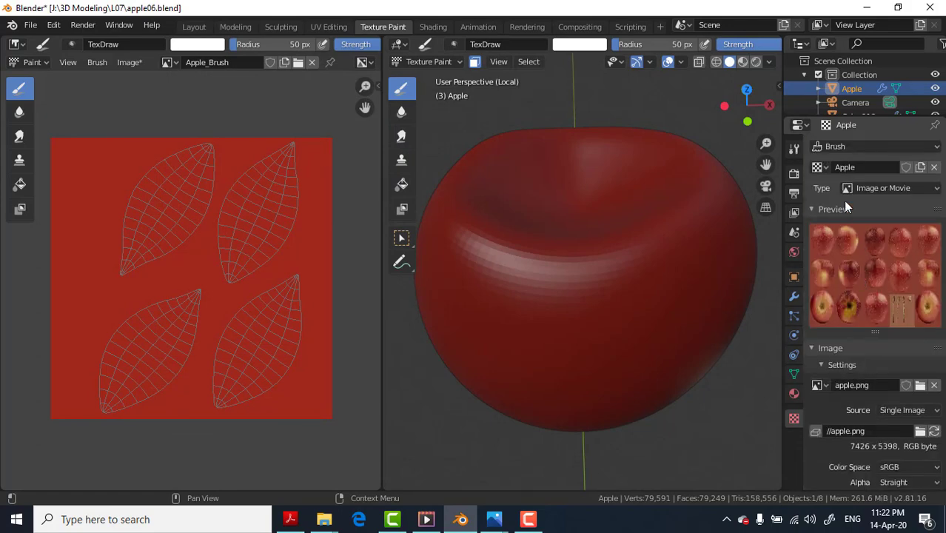
pyautogui.click(793, 148)
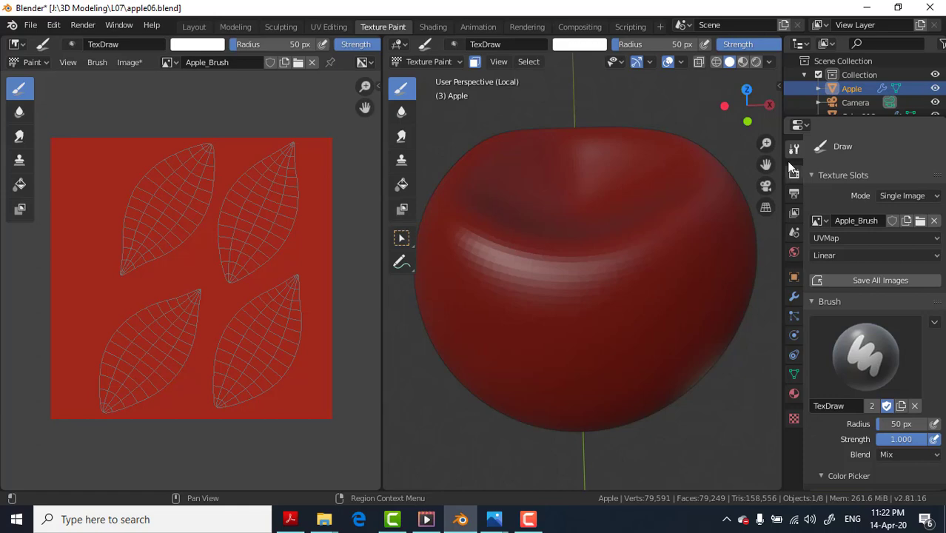
# Step: Scroll to the brush Texture panel and open the Apple texture's Mapping dropdown
pyautogui.scroll(-3, 842, 229)
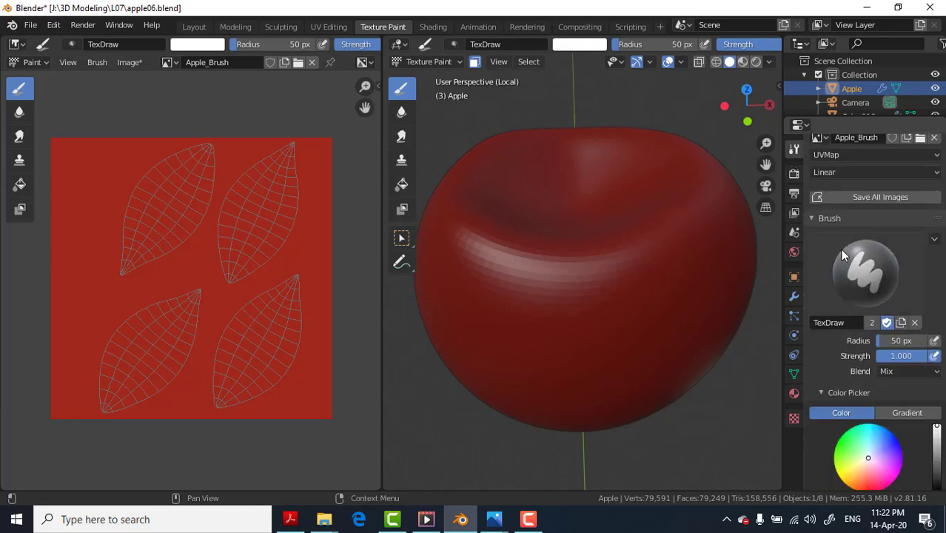
pyautogui.scroll(-1, 903, 326)
pyautogui.scroll(-2, 889, 263)
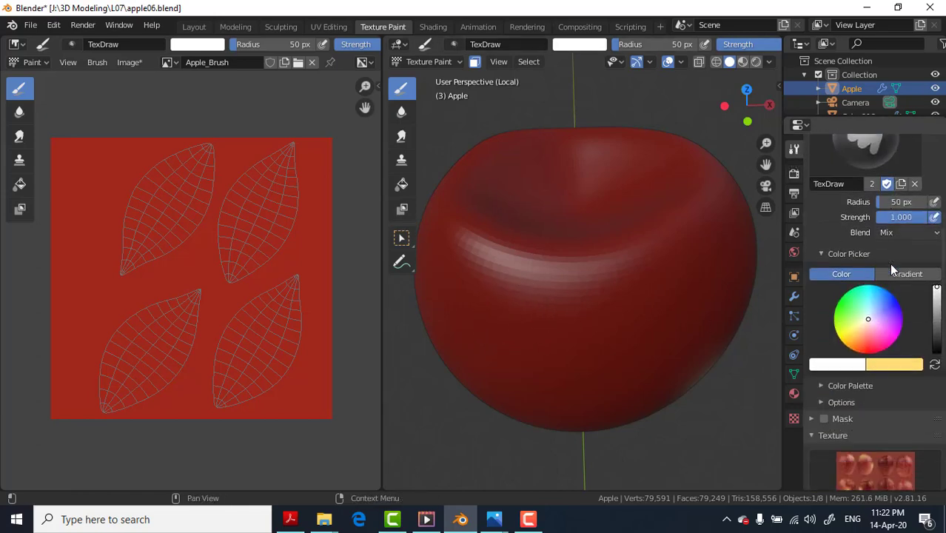
pyautogui.scroll(-2, 868, 330)
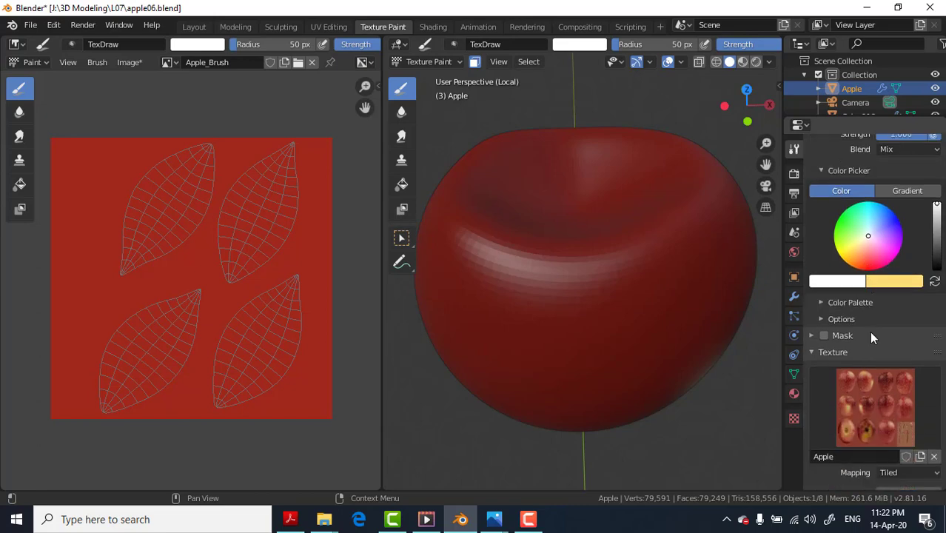
pyautogui.scroll(-1, 871, 323)
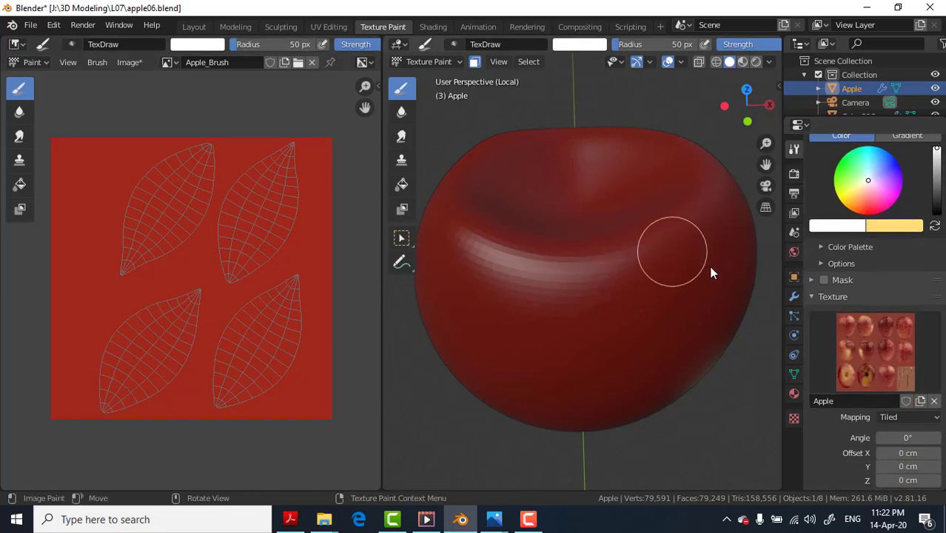
pyautogui.scroll(3, 865, 344)
pyautogui.scroll(3, 862, 296)
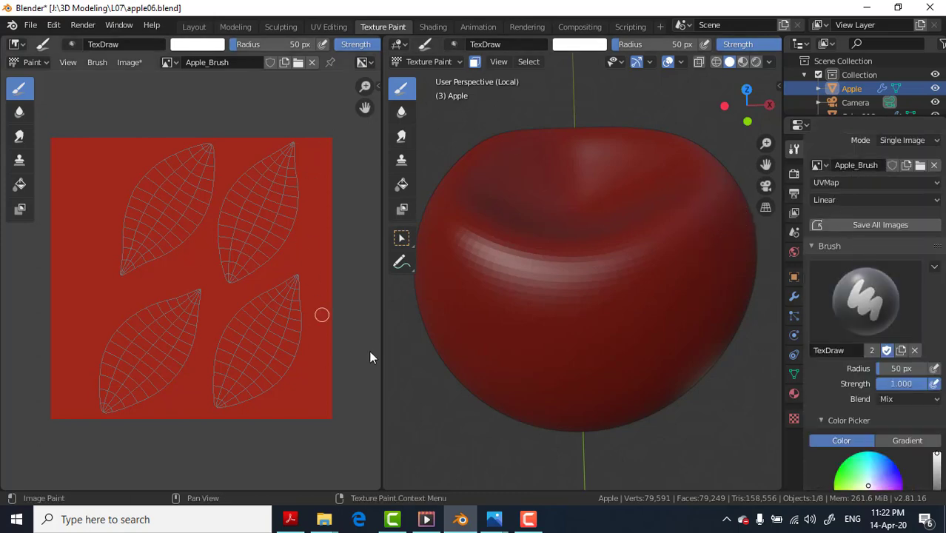
pyautogui.scroll(-5, 857, 277)
pyautogui.scroll(-4, 858, 277)
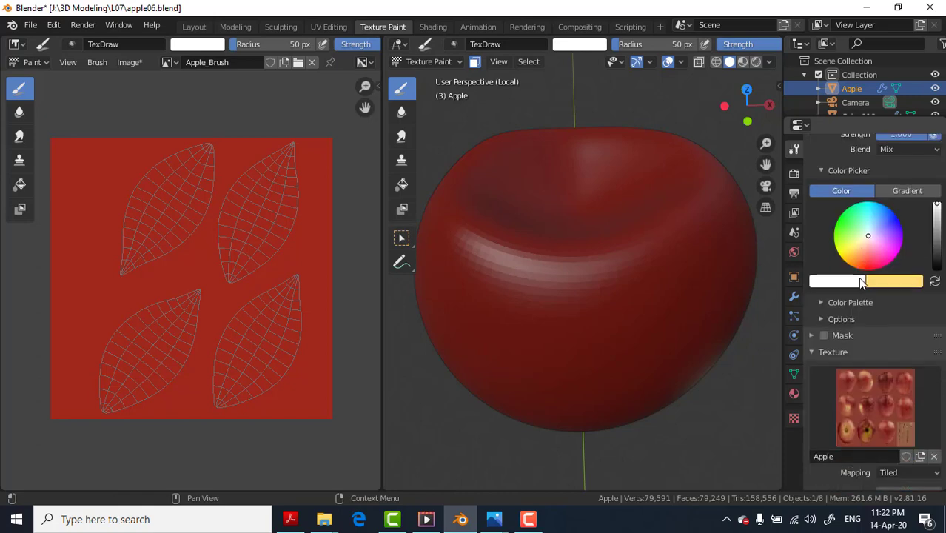
pyautogui.scroll(-2, 823, 267)
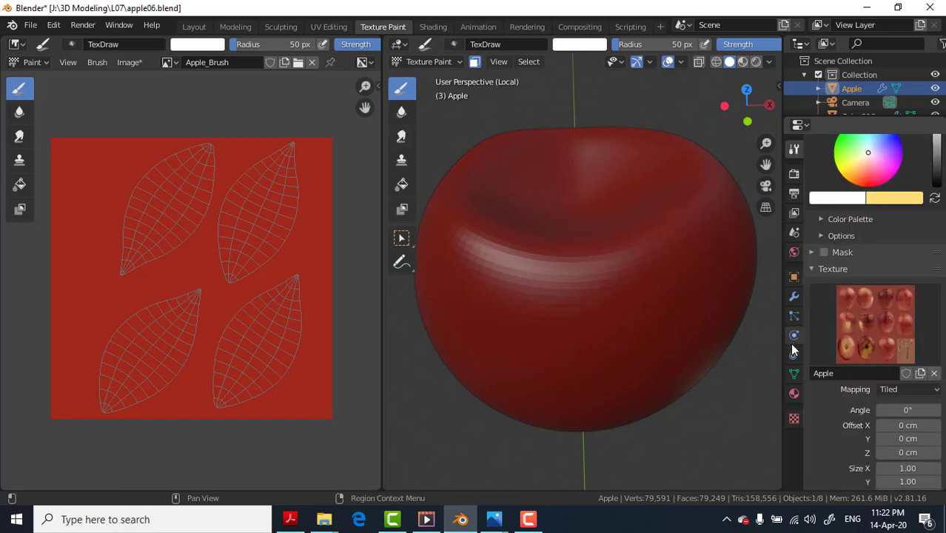
pyautogui.scroll(-3, 857, 285)
pyautogui.scroll(-1, 857, 290)
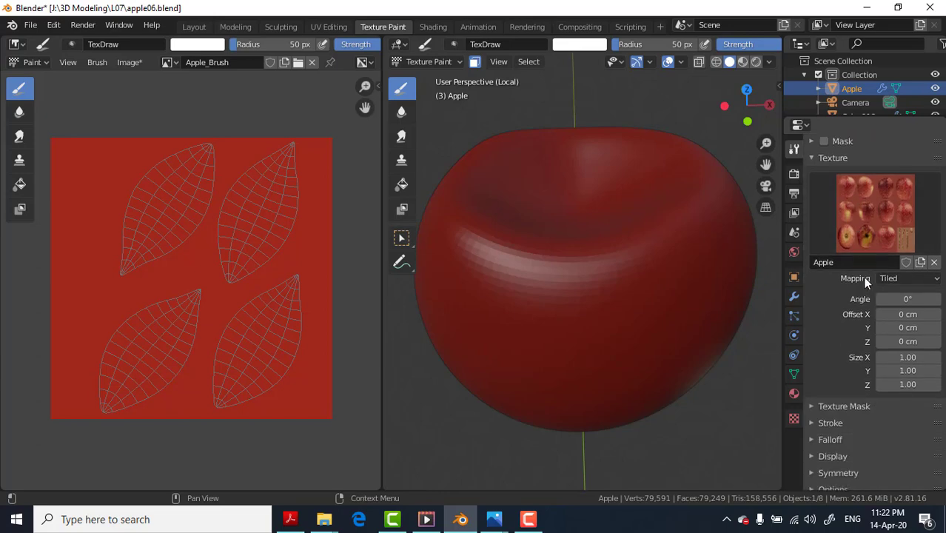
pyautogui.click(907, 278)
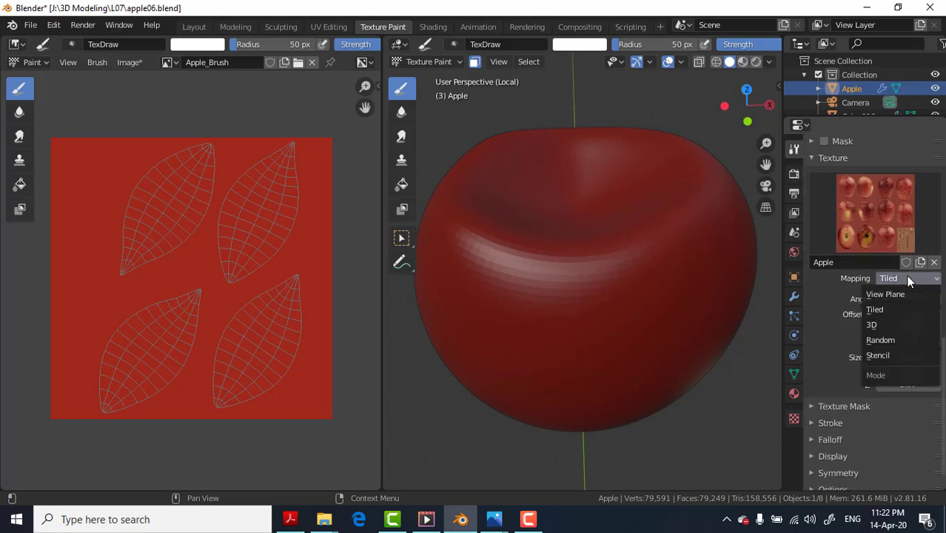
# Step: Set the Apple brush texture mapping to Stencil and widen the 3D viewport
pyautogui.click(894, 356)
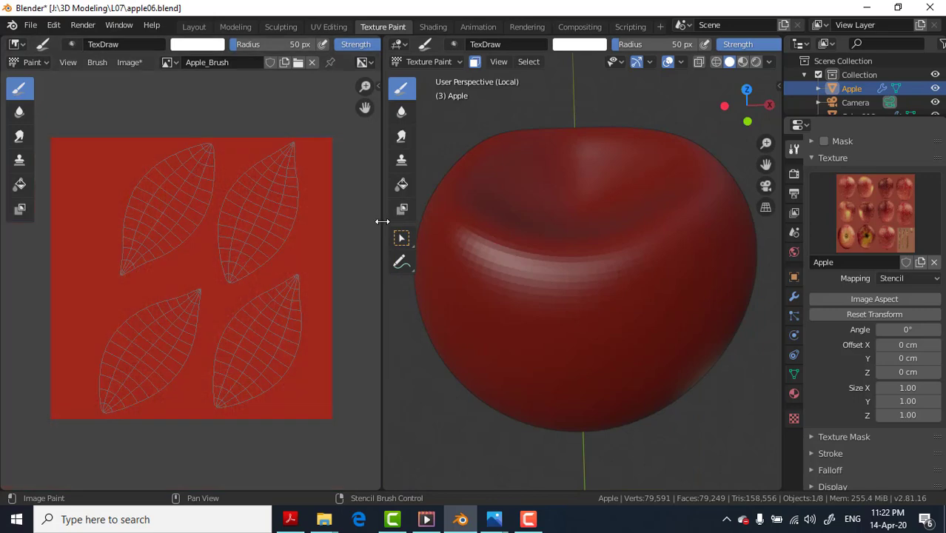
pyautogui.moveTo(382, 222)
pyautogui.mouseDown()
pyautogui.moveTo(202, 234)
pyautogui.moveTo(298, 221)
pyautogui.mouseUp()
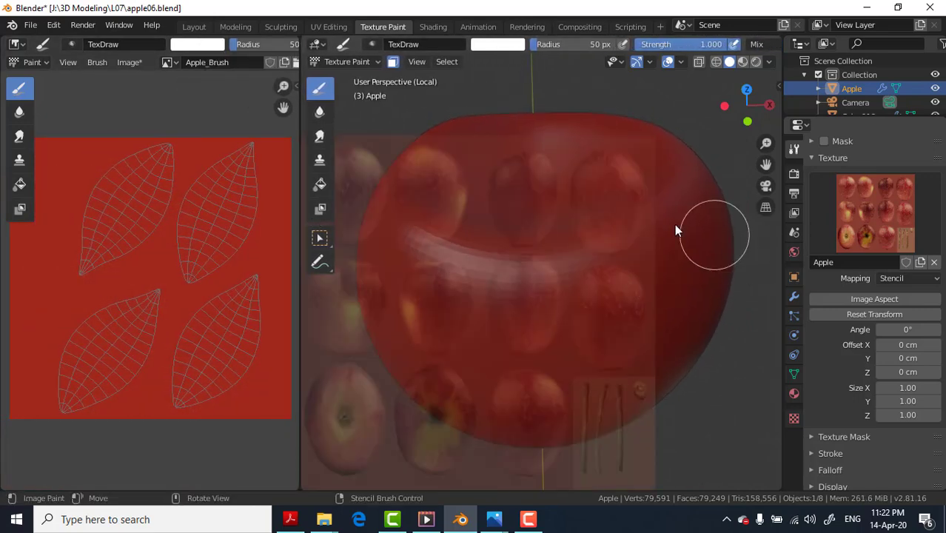
pyautogui.scroll(-1, 644, 194)
# Step: Zoom the view and drag the apple-photo stencil larger and over the apple model
pyautogui.scroll(-3, 592, 222)
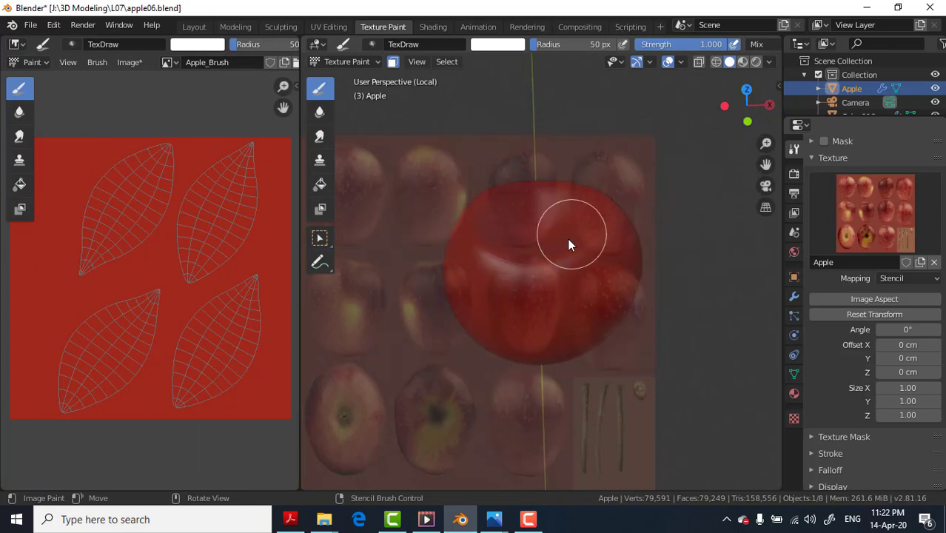
pyautogui.scroll(2, 507, 253)
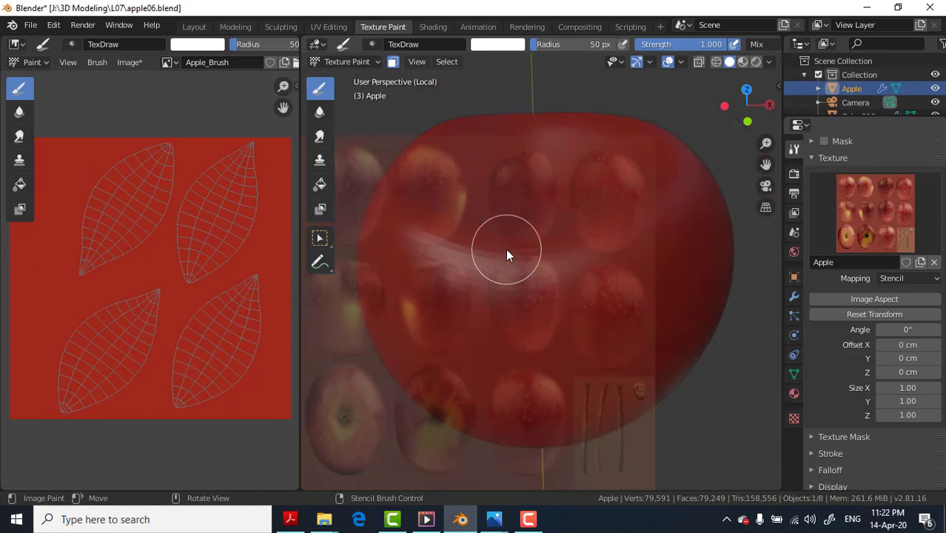
pyautogui.scroll(-3, 507, 253)
pyautogui.scroll(4, 506, 254)
pyautogui.scroll(-4, 506, 254)
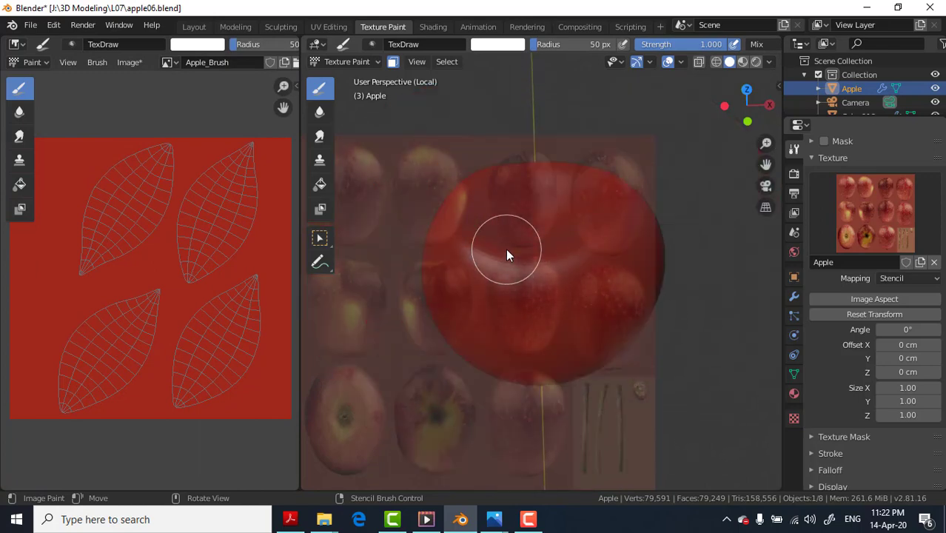
pyautogui.scroll(-1, 507, 254)
pyautogui.scroll(2, 508, 252)
pyautogui.moveTo(508, 250); pyautogui.dragTo(549, 246, button='right')
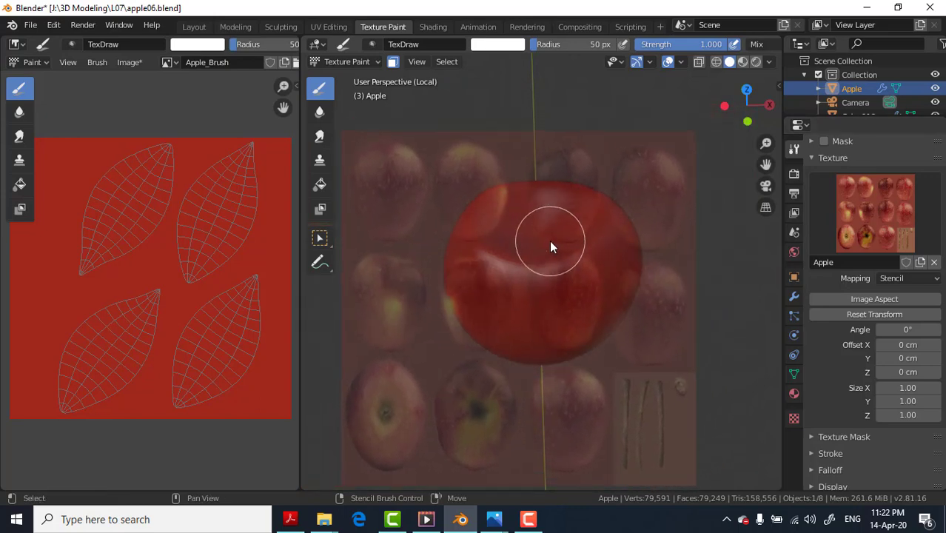
pyautogui.moveTo(550, 247)
pyautogui.keyDown('shift'); pyautogui.mouseDown(button='right')
pyautogui.moveTo(628, 188)
pyautogui.moveTo(541, 249)
pyautogui.mouseUp(button='right'); pyautogui.keyUp('shift')
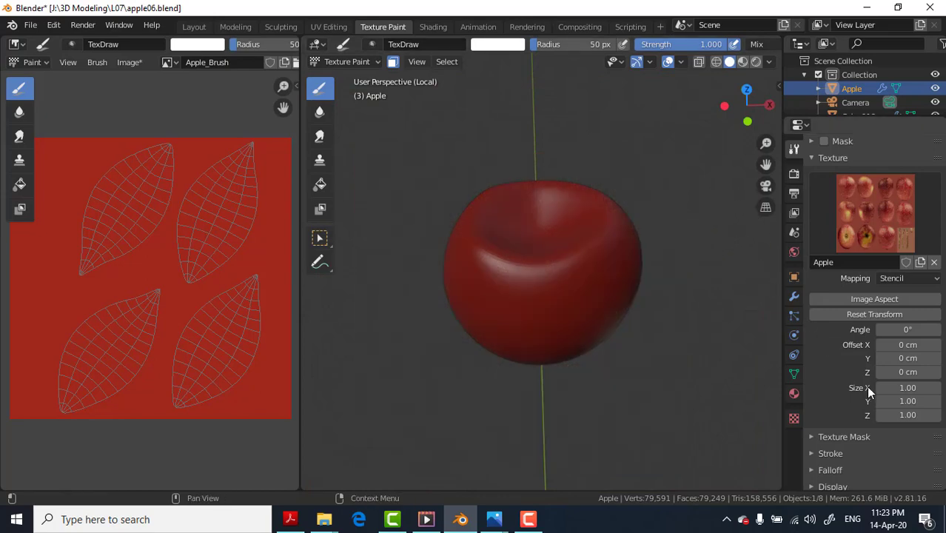
# Step: Expand the brush Display panel and set the stencil's Texture Alpha to 50%
pyautogui.scroll(-2, 835, 383)
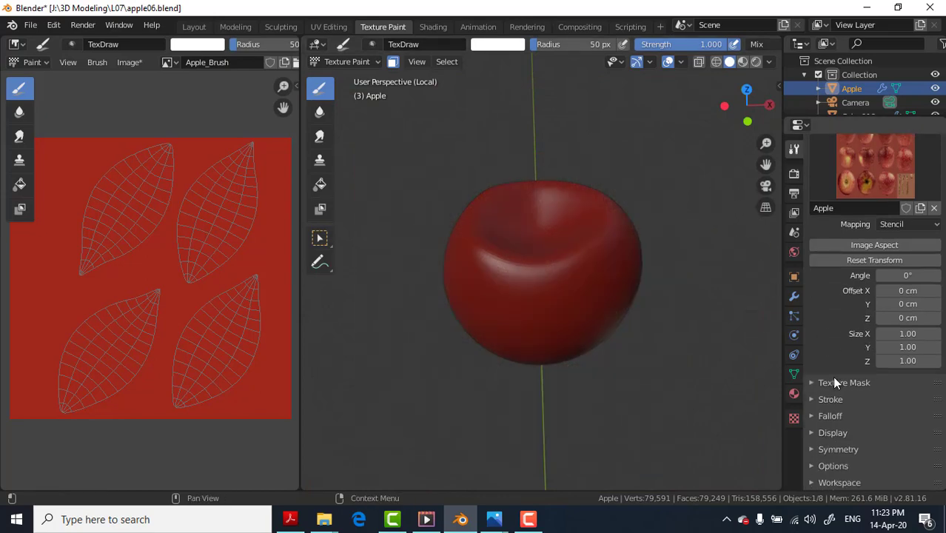
pyautogui.click(812, 433)
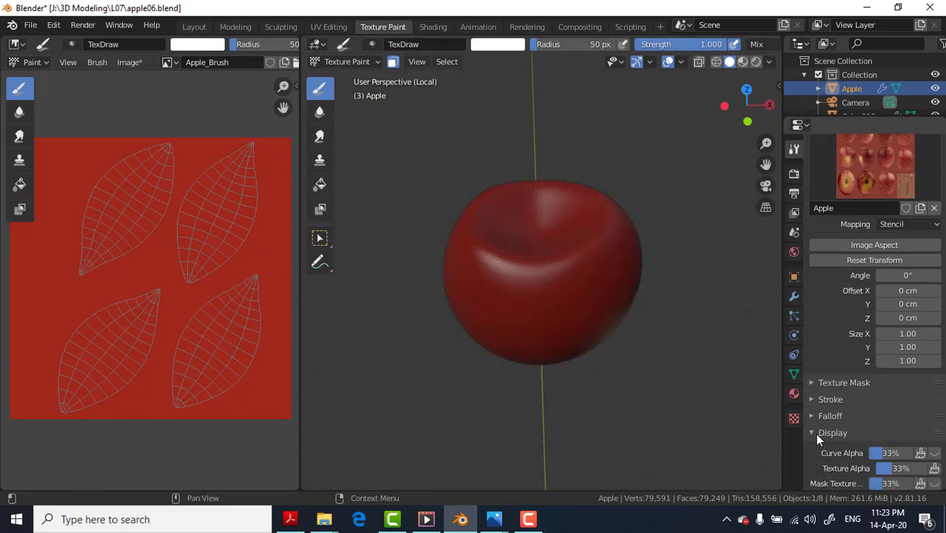
pyautogui.scroll(-3, 828, 421)
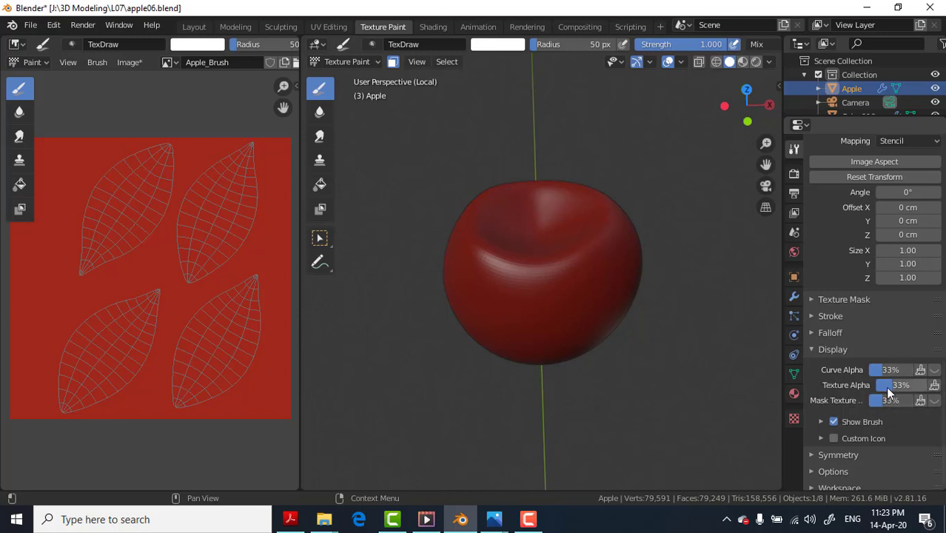
pyautogui.moveTo(885, 385); pyautogui.dragTo(921, 385)
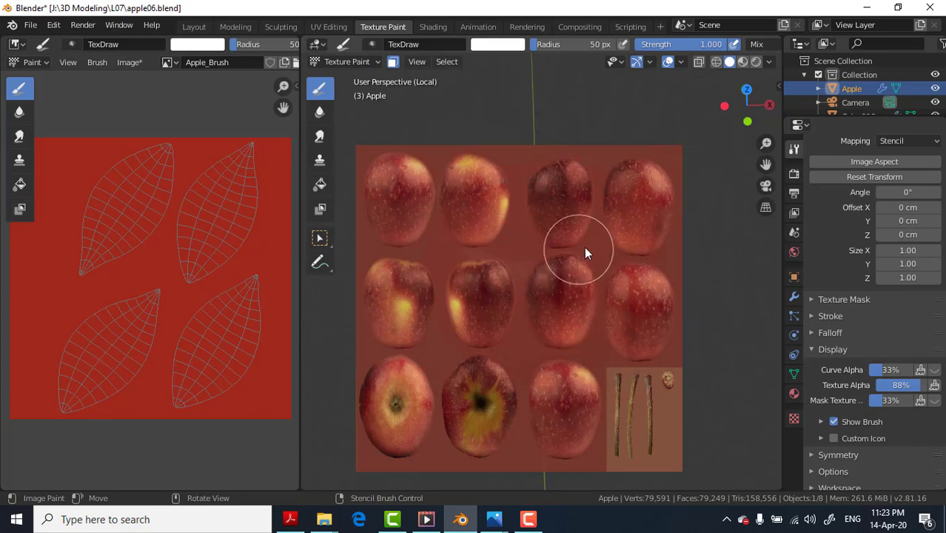
pyautogui.moveTo(918, 385); pyautogui.dragTo(892, 385)
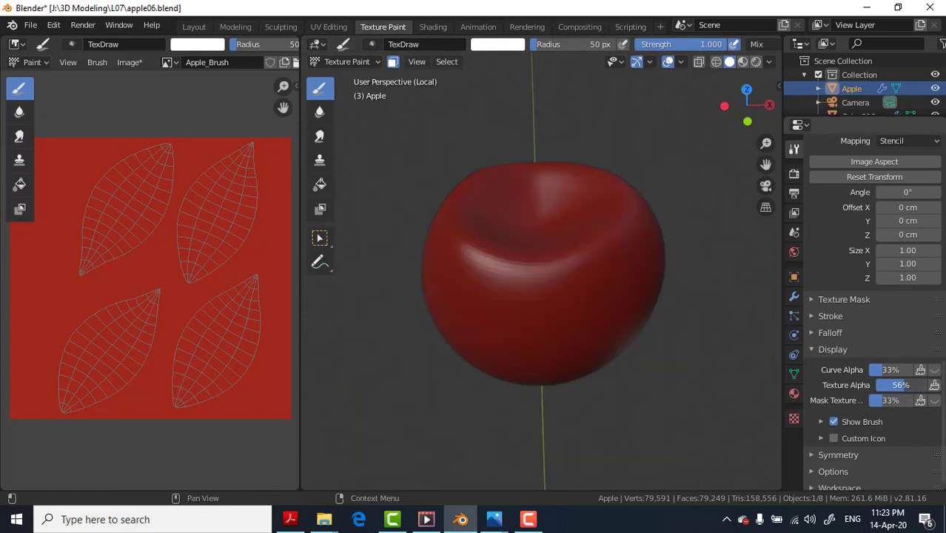
pyautogui.click(903, 385)
pyautogui.moveTo(908, 386); pyautogui.dragTo(811, 379)
pyautogui.write('50')
pyautogui.press('Return')
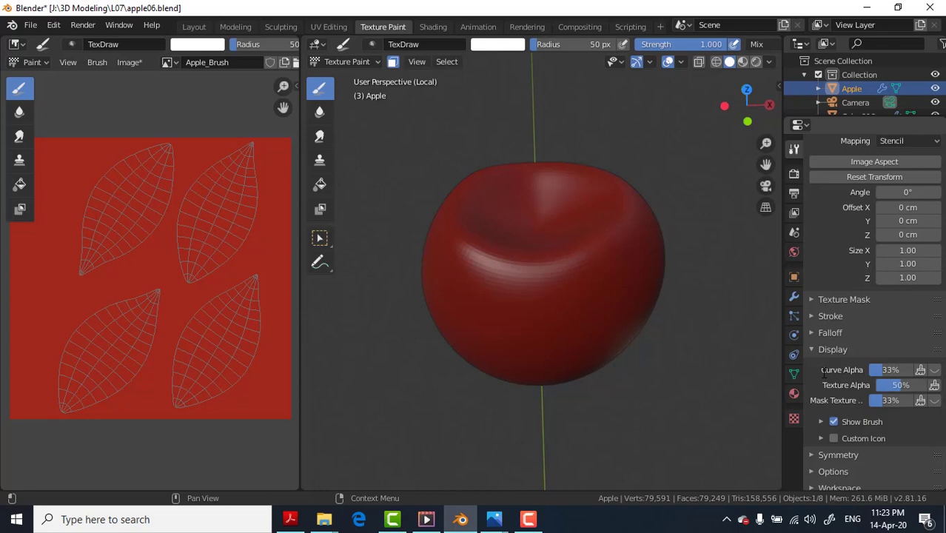
pyautogui.scroll(2, 500, 279)
pyautogui.scroll(-3, 504, 280)
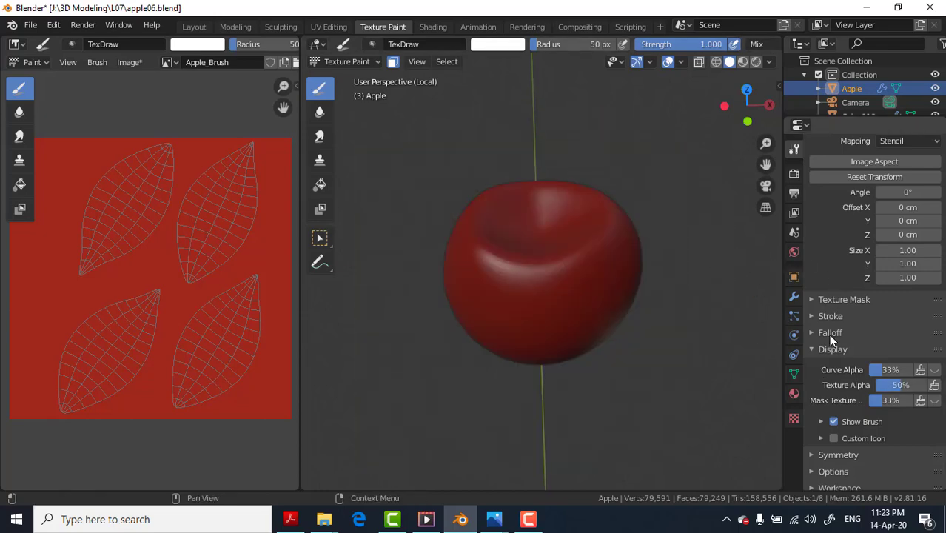
pyautogui.scroll(3, 844, 314)
pyautogui.scroll(1, 847, 315)
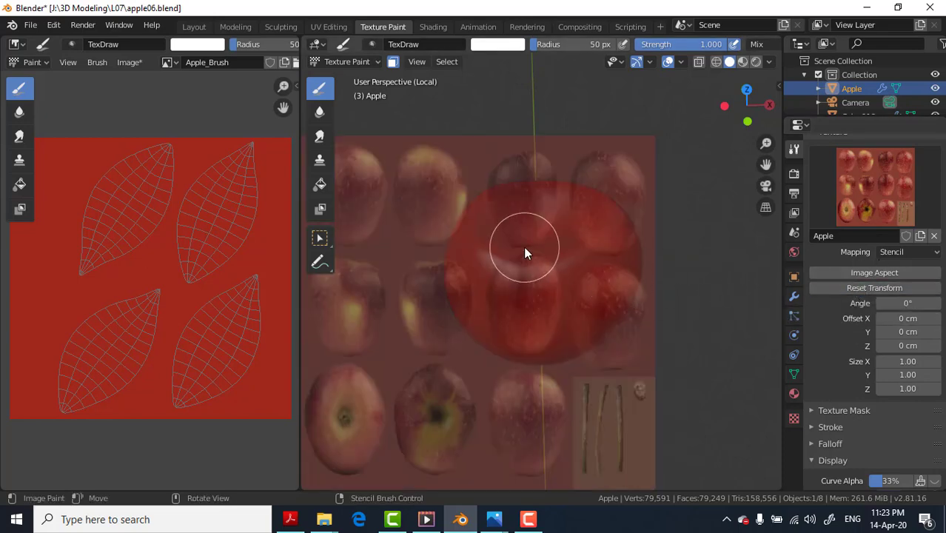
# Step: Switch to front orthographic view and match the stencil to the photo's aspect ratio
pyautogui.press('KP_1')
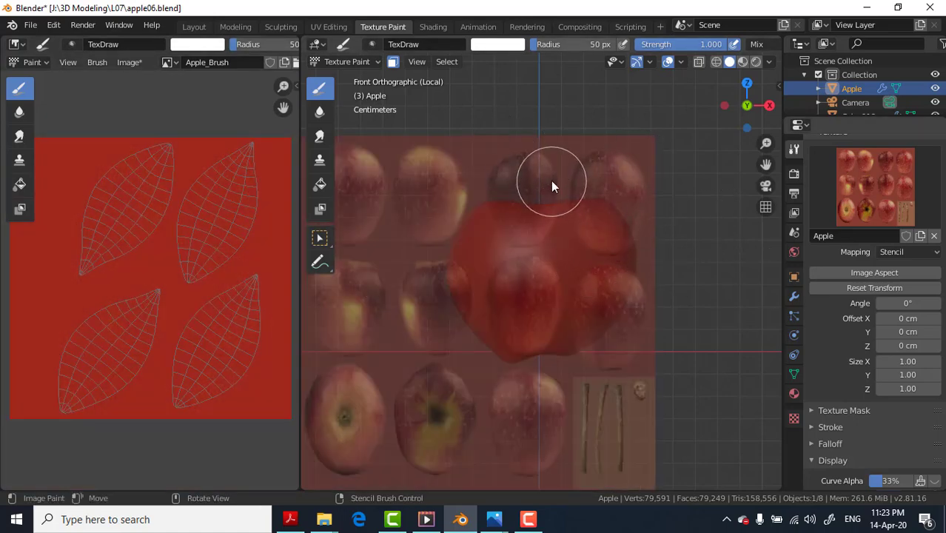
pyautogui.moveTo(551, 180); pyautogui.dragTo(585, 176)
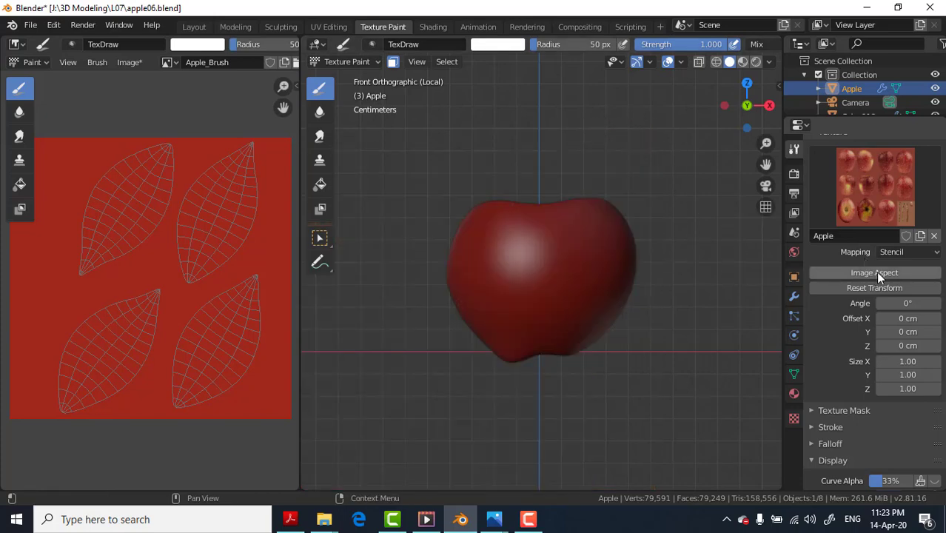
pyautogui.click(876, 271)
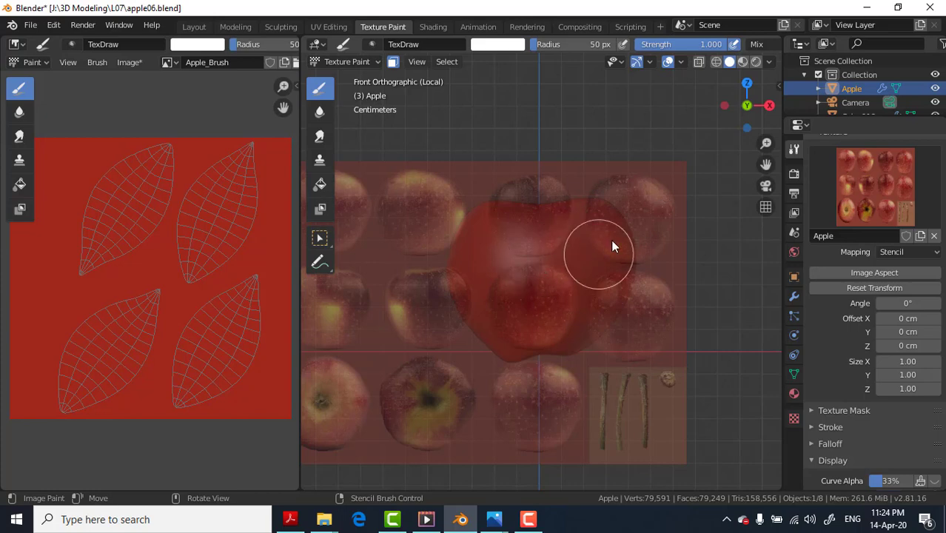
# Step: Move and enlarge the stencil so one photographed apple sits centred on the model
pyautogui.moveTo(611, 239)
pyautogui.mouseDown(button='right')
pyautogui.moveTo(556, 282)
pyautogui.moveTo(544, 277)
pyautogui.mouseUp(button='right')
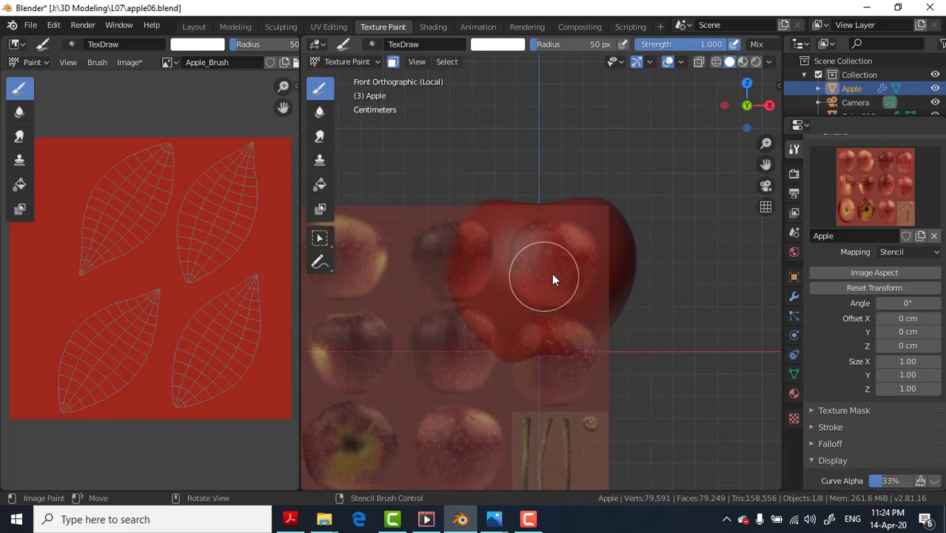
pyautogui.moveTo(555, 277)
pyautogui.keyDown('shift'); pyautogui.mouseDown(button='right')
pyautogui.moveTo(681, 203)
pyautogui.moveTo(545, 288)
pyautogui.moveTo(555, 304)
pyautogui.mouseUp(button='right'); pyautogui.keyUp('shift')
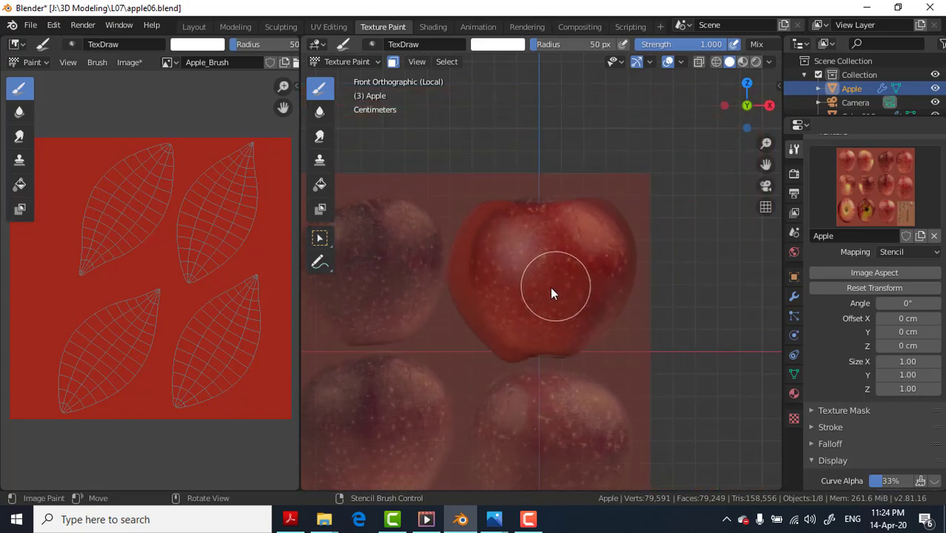
pyautogui.moveTo(549, 286)
pyautogui.keyDown('shift'); pyautogui.mouseDown(button='right')
pyautogui.moveTo(642, 185)
pyautogui.moveTo(908, 138)
pyautogui.mouseUp(button='right'); pyautogui.keyUp('shift')
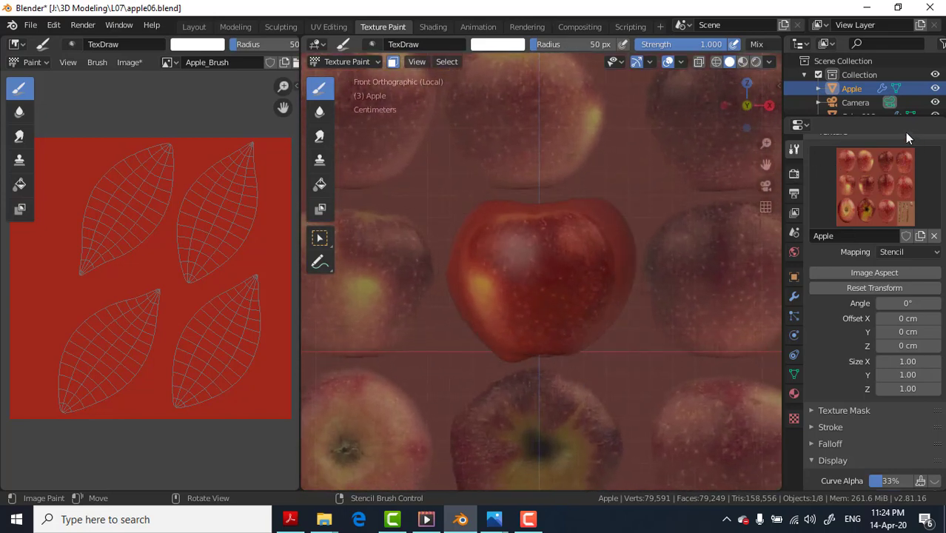
pyautogui.moveTo(527, 284)
pyautogui.mouseDown(button='right')
pyautogui.moveTo(513, 276)
pyautogui.moveTo(544, 279)
pyautogui.moveTo(543, 266)
pyautogui.moveTo(532, 267)
pyautogui.moveTo(543, 264)
pyautogui.mouseUp(button='right')
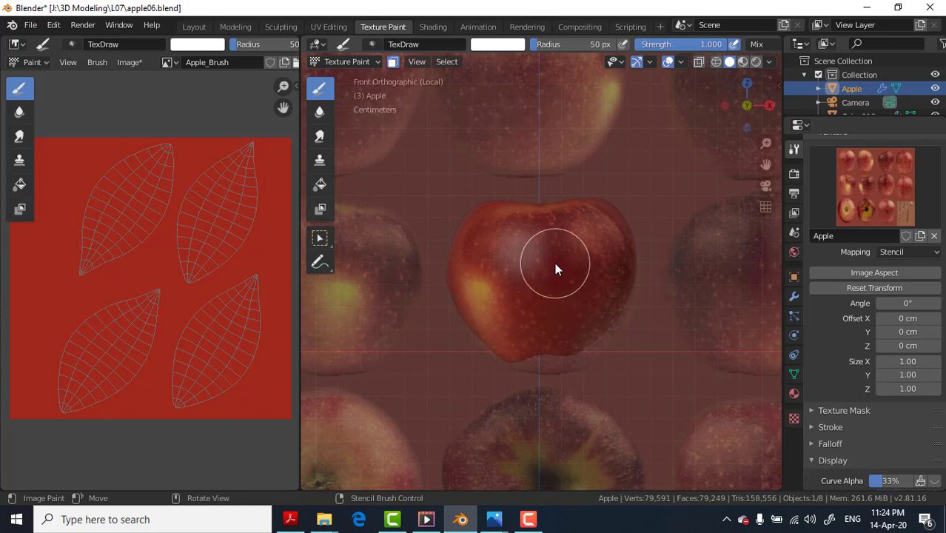
# Step: Rotate the stencil about 3.49° and stamp the apple photo onto the model
pyautogui.moveTo(555, 263)
pyautogui.keyDown('ctrl'); pyautogui.mouseDown(button='right')
pyautogui.moveTo(695, 268)
pyautogui.moveTo(582, 259)
pyautogui.moveTo(551, 268)
pyautogui.mouseUp(button='right'); pyautogui.keyUp('ctrl')
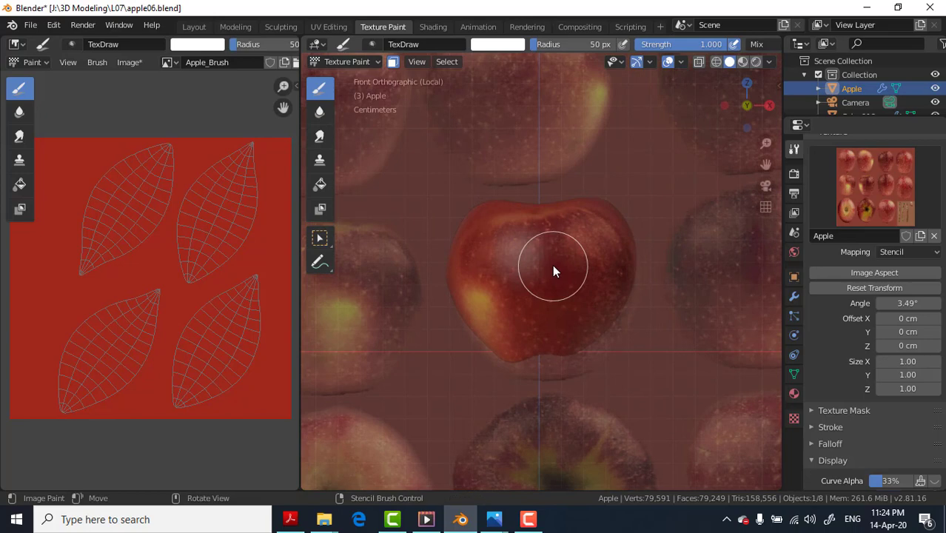
pyautogui.moveTo(557, 268); pyautogui.dragTo(583, 280)
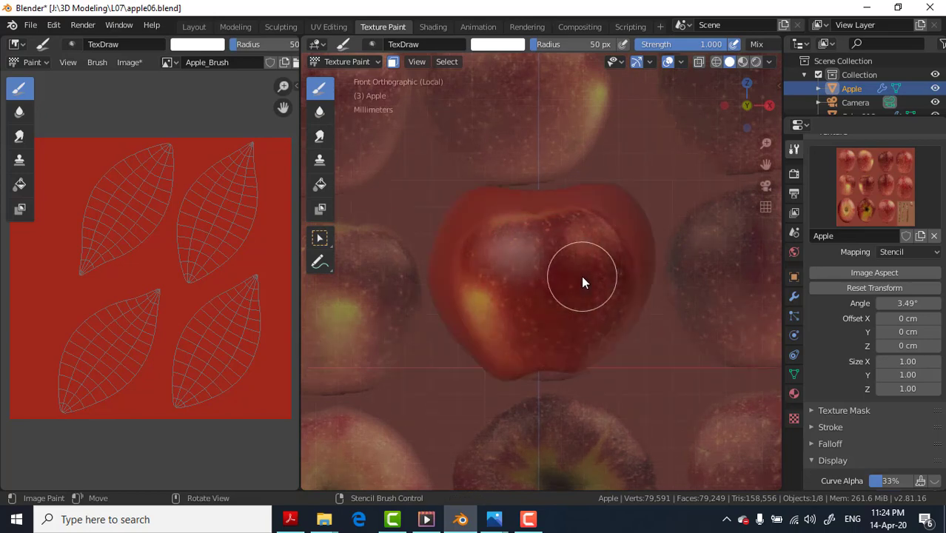
pyautogui.click(642, 238)
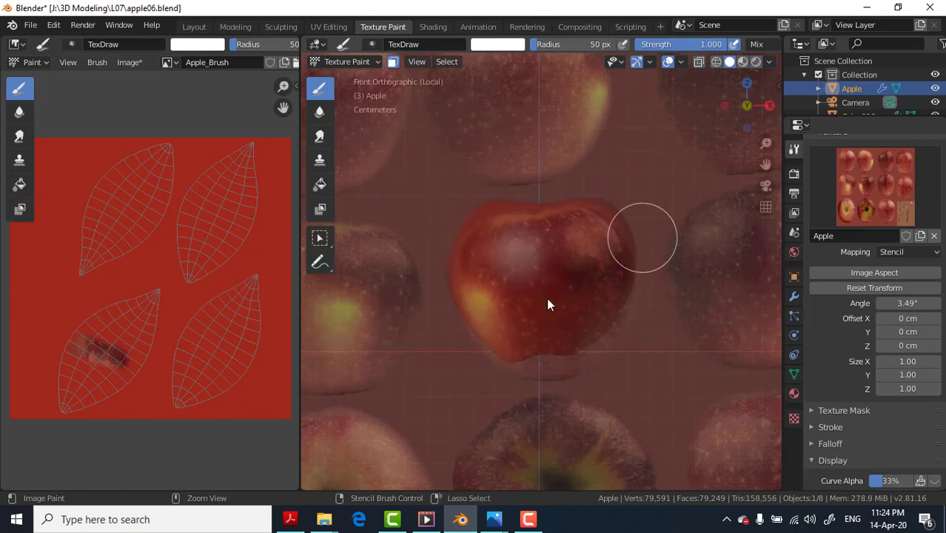
# Step: Undo the test dab and reposition the stencil photo over the apple's front
pyautogui.hotkey('ctrl', 'z')
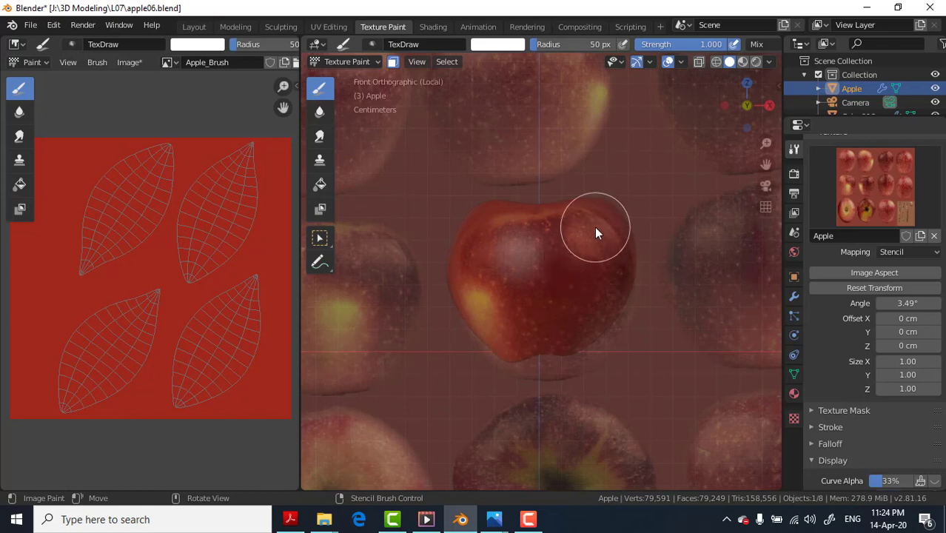
pyautogui.moveTo(594, 228)
pyautogui.mouseDown(button='right')
pyautogui.moveTo(693, 201)
pyautogui.moveTo(605, 241)
pyautogui.mouseUp(button='right')
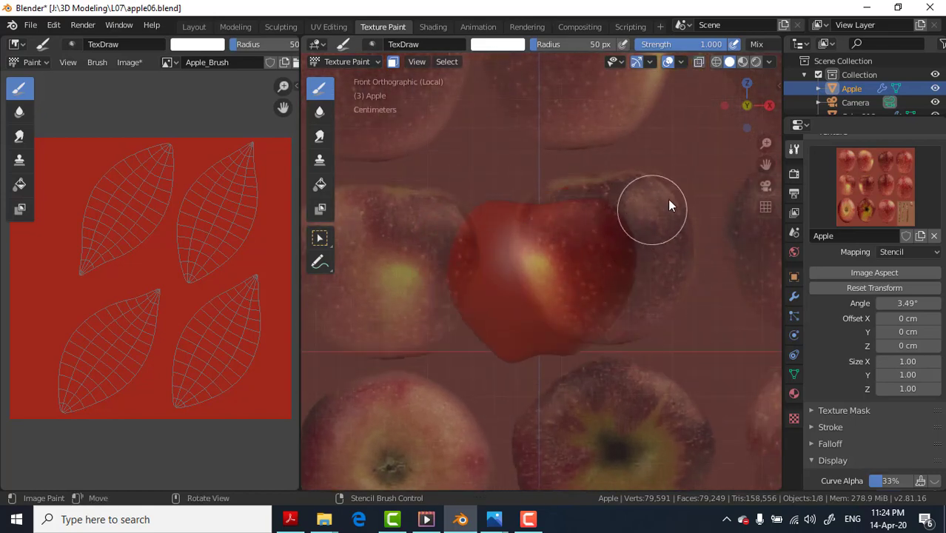
pyautogui.moveTo(668, 199)
pyautogui.mouseDown(button='right')
pyautogui.moveTo(434, 352)
pyautogui.moveTo(444, 240)
pyautogui.moveTo(273, 213)
pyautogui.moveTo(445, 175)
pyautogui.moveTo(432, 85)
pyautogui.mouseUp(button='right')
pyautogui.moveTo(560, 172); pyautogui.dragTo(642, 206, button='right')
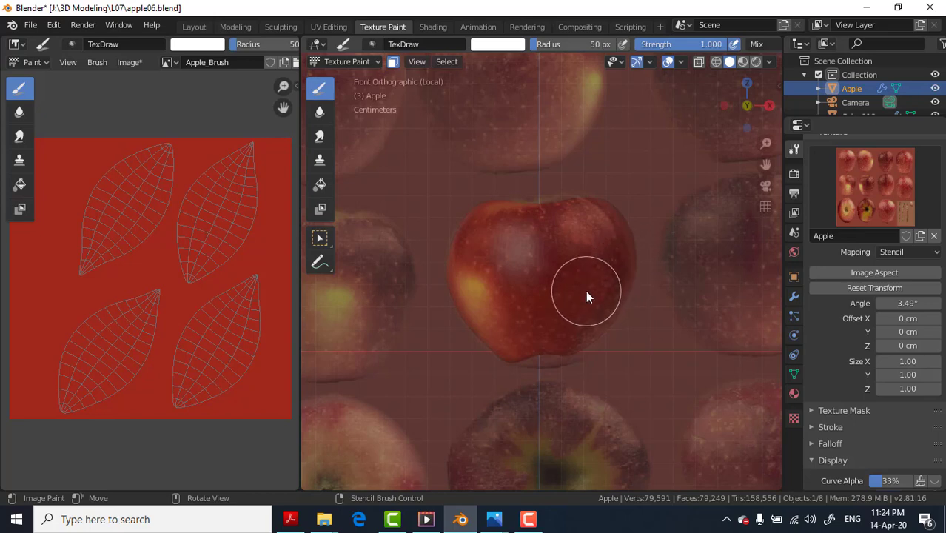
# Step: Paint test strokes on the apple's upper half and undo each, leaving it unpainted
pyautogui.moveTo(603, 238)
pyautogui.mouseDown()
pyautogui.moveTo(547, 277)
pyautogui.moveTo(570, 222)
pyautogui.moveTo(528, 256)
pyautogui.moveTo(597, 275)
pyautogui.moveTo(524, 306)
pyautogui.moveTo(587, 281)
pyautogui.mouseUp()
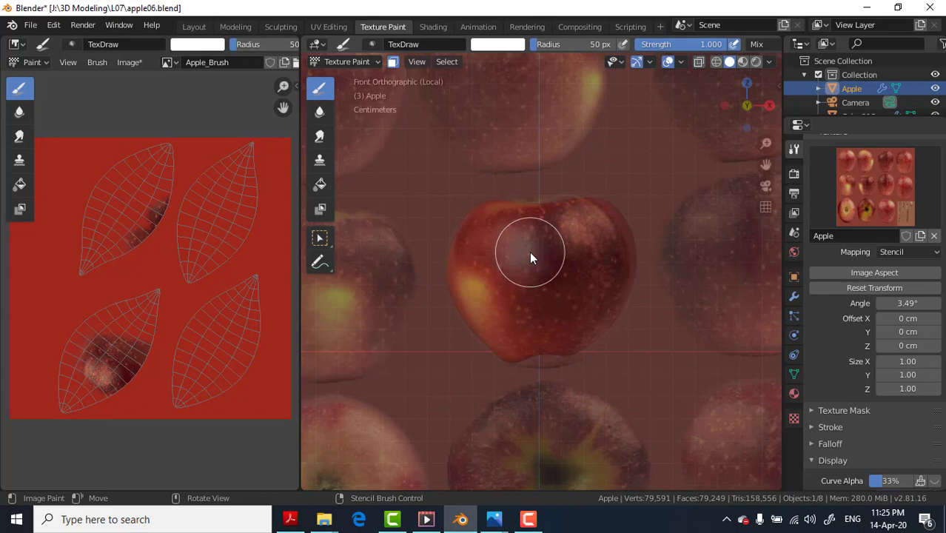
pyautogui.hotkey('ctrl', 'z')
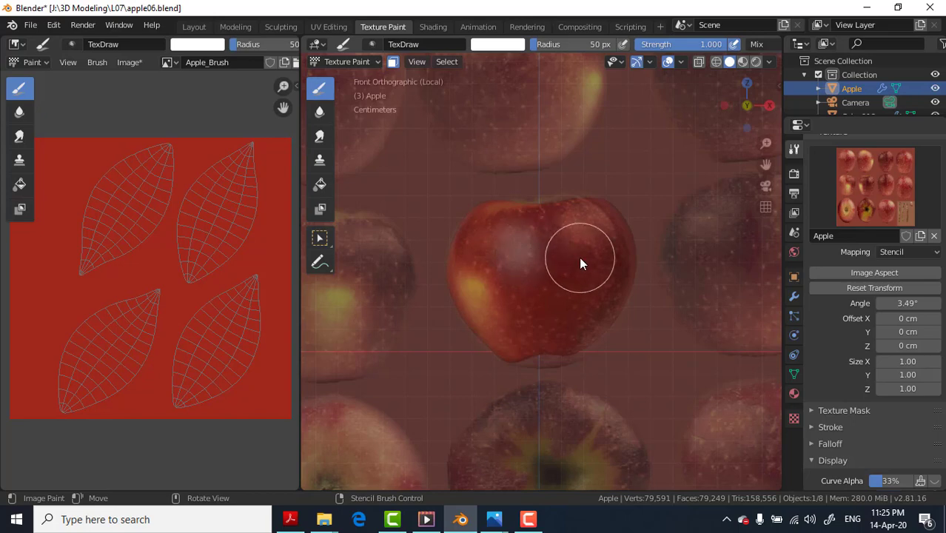
pyautogui.moveTo(569, 259); pyautogui.dragTo(582, 237)
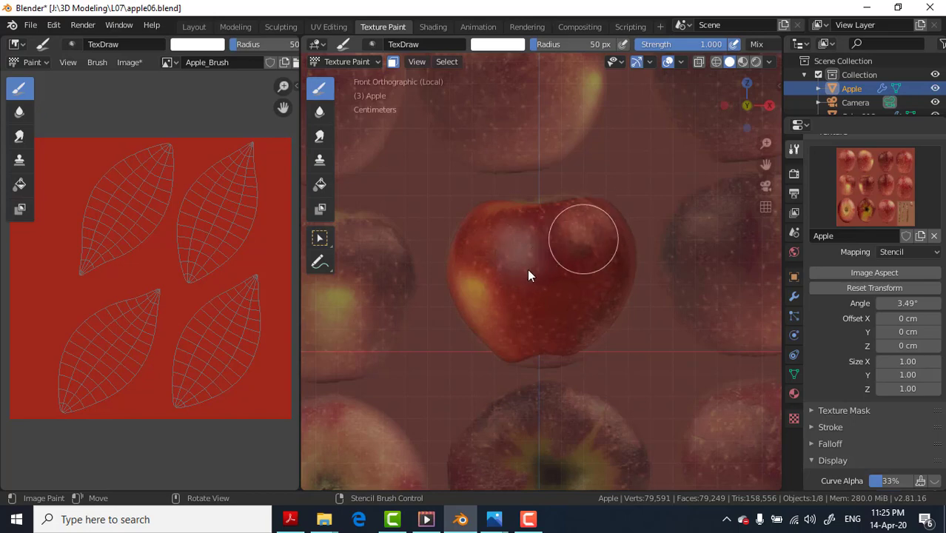
pyautogui.moveTo(529, 276); pyautogui.dragTo(580, 247)
pyautogui.hotkey('ctrl', 'z')
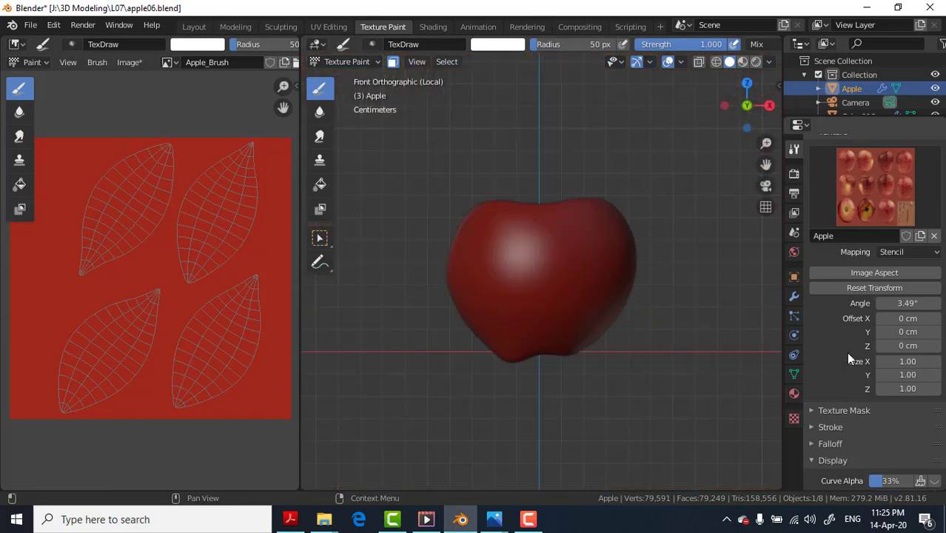
# Step: Enable the Texture Alpha override to hide the stencil, then stamp the photo onto the front
pyautogui.scroll(-3, 848, 358)
pyautogui.scroll(-1, 842, 366)
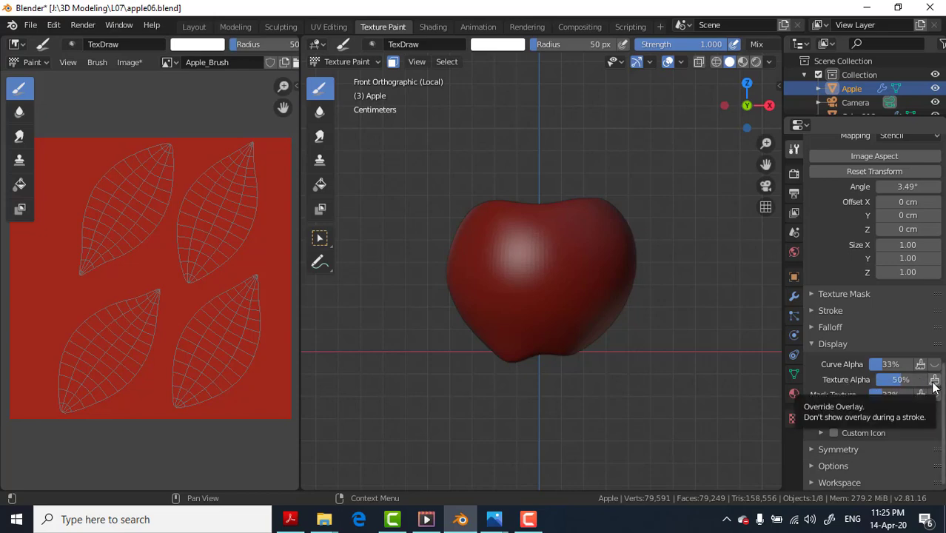
pyautogui.click(933, 380)
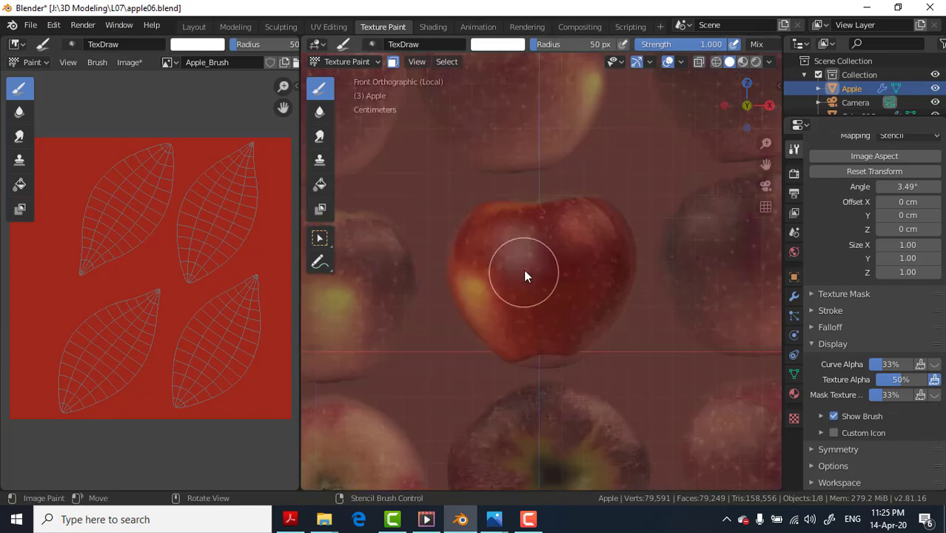
pyautogui.moveTo(612, 234)
pyautogui.mouseDown()
pyautogui.moveTo(587, 220)
pyautogui.moveTo(545, 220)
pyautogui.moveTo(468, 246)
pyautogui.moveTo(532, 270)
pyautogui.moveTo(481, 274)
pyautogui.moveTo(593, 249)
pyautogui.moveTo(549, 290)
pyautogui.moveTo(602, 268)
pyautogui.moveTo(530, 325)
pyautogui.moveTo(503, 312)
pyautogui.moveTo(511, 325)
pyautogui.moveTo(488, 231)
pyautogui.moveTo(492, 252)
pyautogui.moveTo(595, 228)
pyautogui.moveTo(572, 299)
pyautogui.moveTo(522, 327)
pyautogui.moveTo(540, 332)
pyautogui.moveTo(509, 337)
pyautogui.moveTo(610, 262)
pyautogui.moveTo(584, 291)
pyautogui.moveTo(518, 311)
pyautogui.mouseUp()
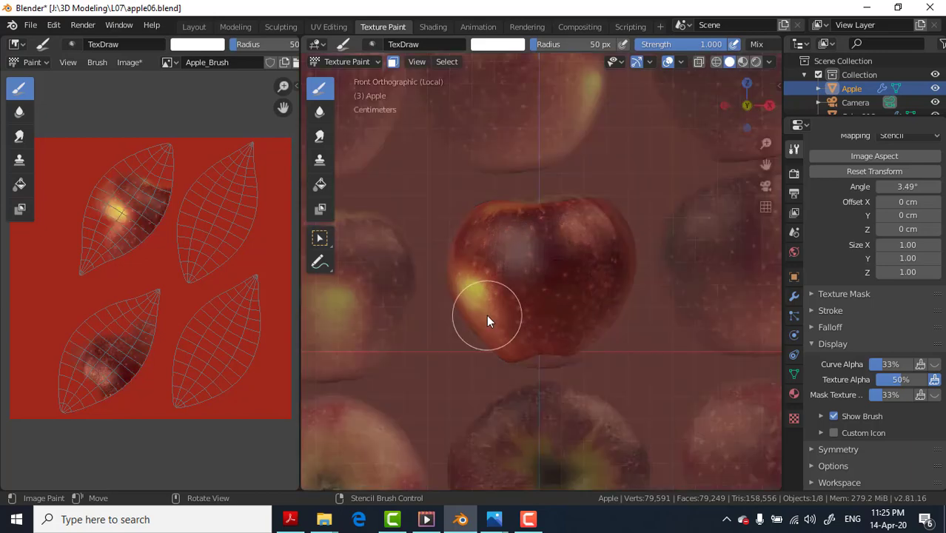
# Step: From the back view, realign the stencil and paint the apple's upper back
pyautogui.press('ctrl+KP_1')
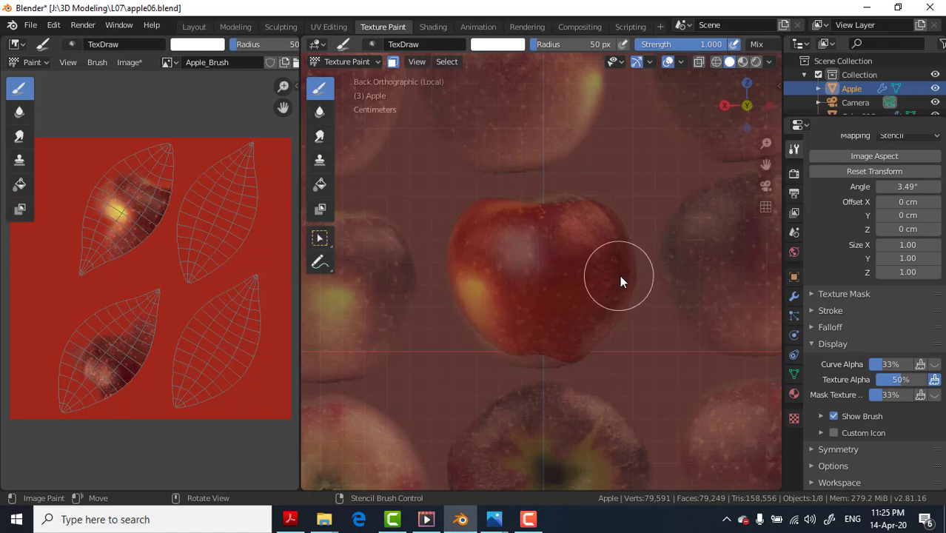
pyautogui.moveTo(624, 244)
pyautogui.mouseDown(button='right')
pyautogui.moveTo(420, 270)
pyautogui.moveTo(283, 268)
pyautogui.moveTo(212, 252)
pyautogui.mouseUp(button='right')
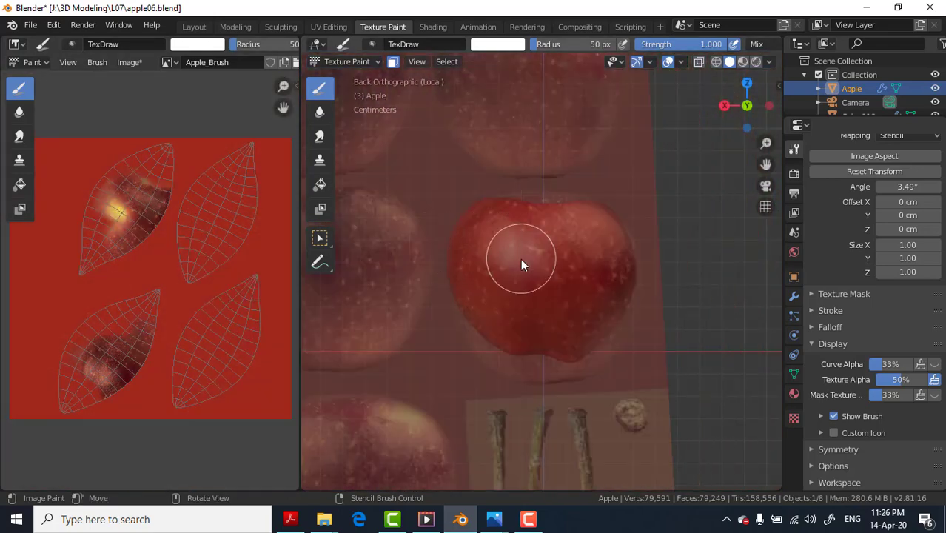
pyautogui.moveTo(505, 230)
pyautogui.mouseDown()
pyautogui.moveTo(528, 237)
pyautogui.moveTo(498, 236)
pyautogui.moveTo(612, 243)
pyautogui.moveTo(616, 254)
pyautogui.moveTo(584, 275)
pyautogui.moveTo(589, 294)
pyautogui.moveTo(512, 294)
pyautogui.moveTo(547, 299)
pyautogui.moveTo(523, 316)
pyautogui.moveTo(557, 313)
pyautogui.moveTo(472, 273)
pyautogui.moveTo(498, 247)
pyautogui.moveTo(591, 251)
pyautogui.moveTo(577, 301)
pyautogui.moveTo(510, 323)
pyautogui.moveTo(583, 308)
pyautogui.moveTo(570, 257)
pyautogui.moveTo(575, 232)
pyautogui.mouseUp()
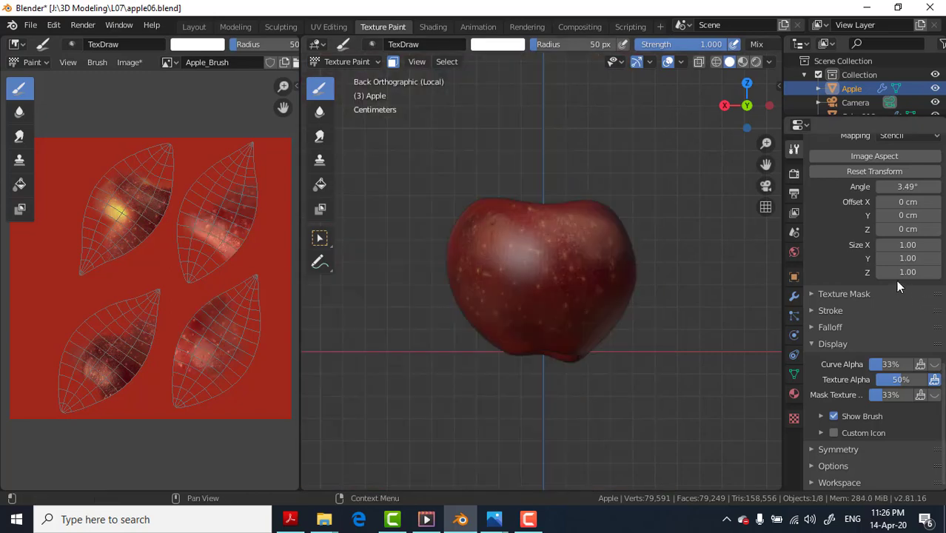
pyautogui.scroll(4, 895, 279)
pyautogui.scroll(7, 903, 258)
pyautogui.scroll(5, 903, 259)
pyautogui.scroll(1, 903, 258)
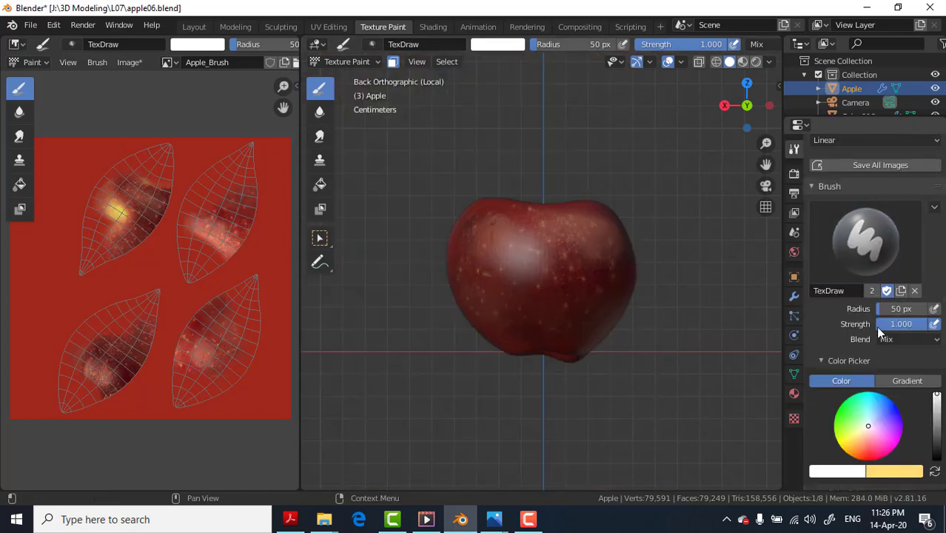
pyautogui.doubleClick(919, 324)
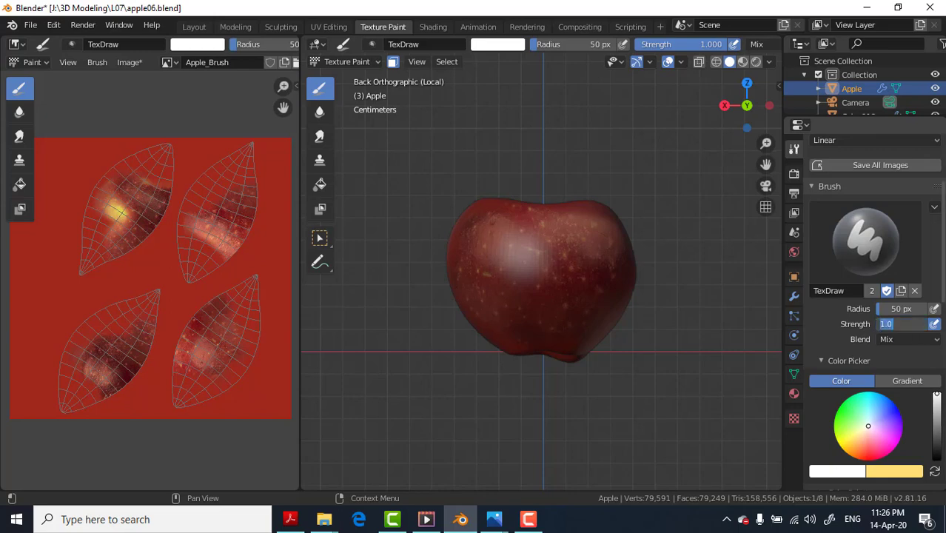
pyautogui.click(829, 322)
pyautogui.scroll(-8, 836, 326)
pyautogui.scroll(-5, 842, 328)
pyautogui.scroll(-3, 842, 327)
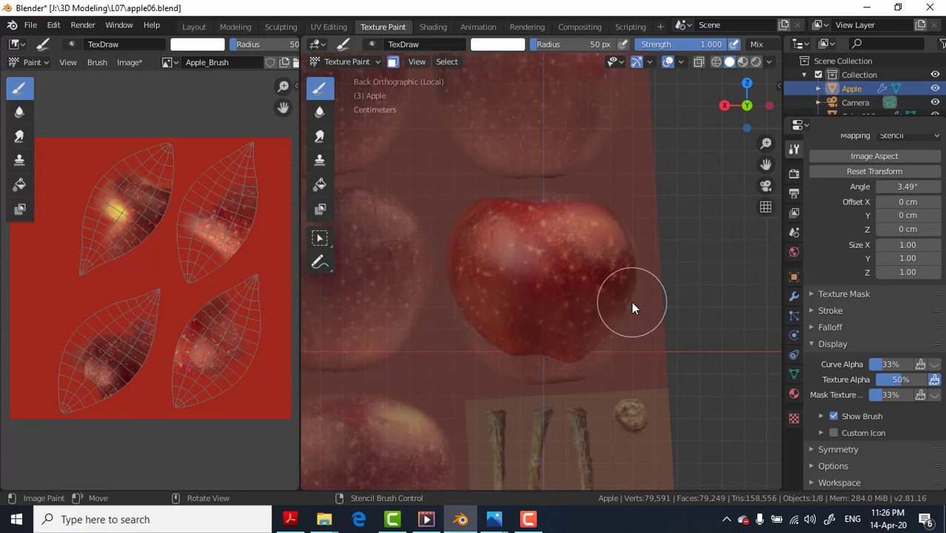
# Step: Paint the apple photo onto the right side and over the white patch on the front
pyautogui.press('KP_1')
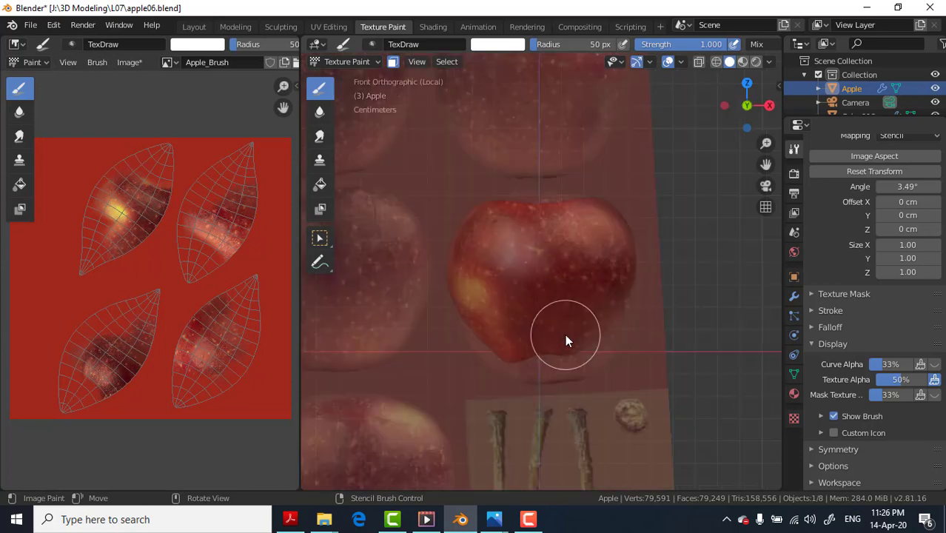
pyautogui.press('ctrl+KP_1')
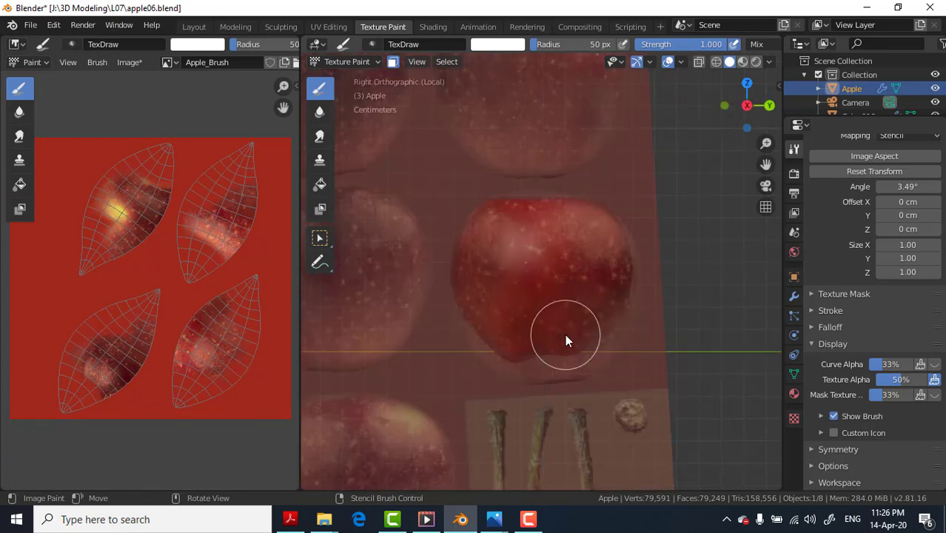
pyautogui.press('KP_3')
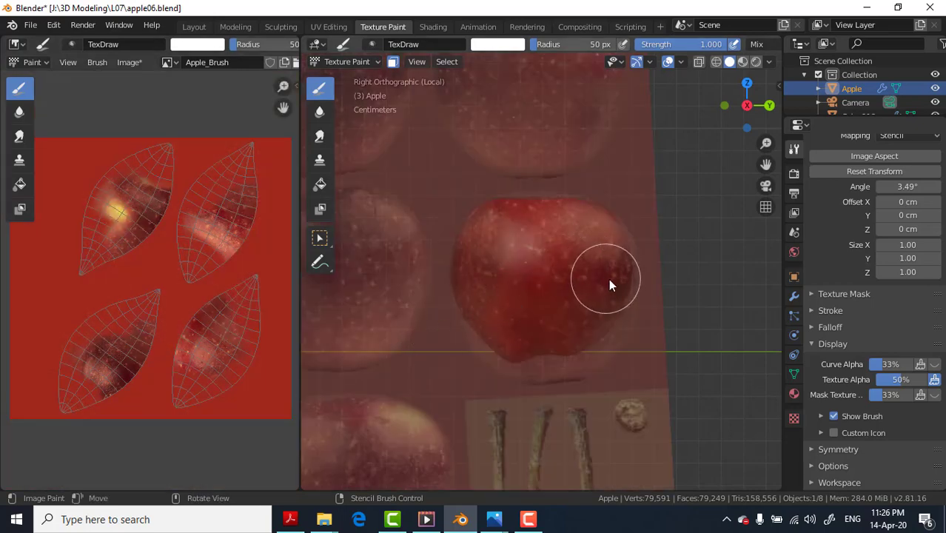
pyautogui.moveTo(540, 263)
pyautogui.mouseDown()
pyautogui.moveTo(526, 245)
pyautogui.moveTo(500, 250)
pyautogui.moveTo(502, 223)
pyautogui.moveTo(494, 258)
pyautogui.moveTo(545, 254)
pyautogui.moveTo(507, 320)
pyautogui.moveTo(566, 284)
pyautogui.moveTo(549, 238)
pyautogui.moveTo(500, 239)
pyautogui.moveTo(500, 272)
pyautogui.moveTo(534, 317)
pyautogui.moveTo(492, 323)
pyautogui.moveTo(570, 312)
pyautogui.moveTo(564, 327)
pyautogui.moveTo(485, 312)
pyautogui.moveTo(498, 255)
pyautogui.moveTo(570, 222)
pyautogui.moveTo(535, 237)
pyautogui.moveTo(577, 294)
pyautogui.moveTo(577, 316)
pyautogui.moveTo(592, 275)
pyautogui.moveTo(433, 295)
pyautogui.mouseUp()
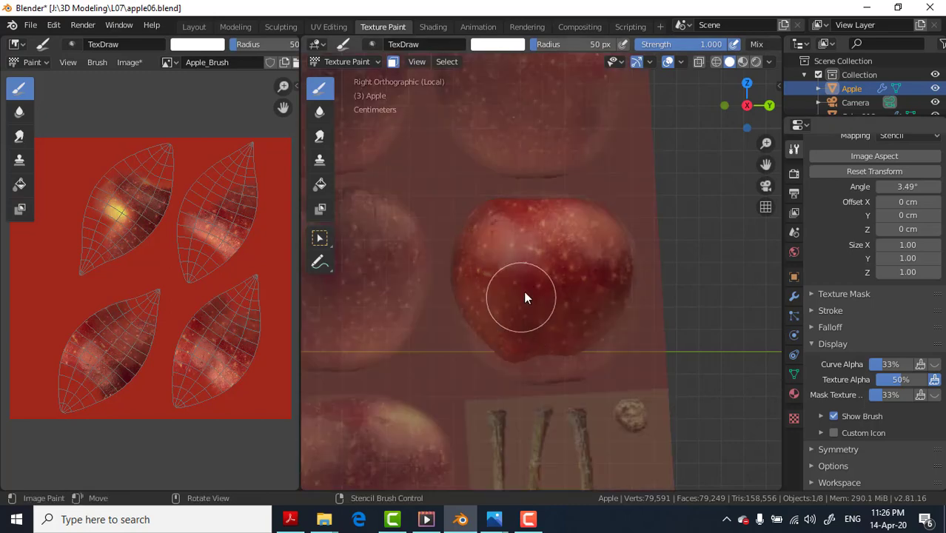
pyautogui.press('KP_1')
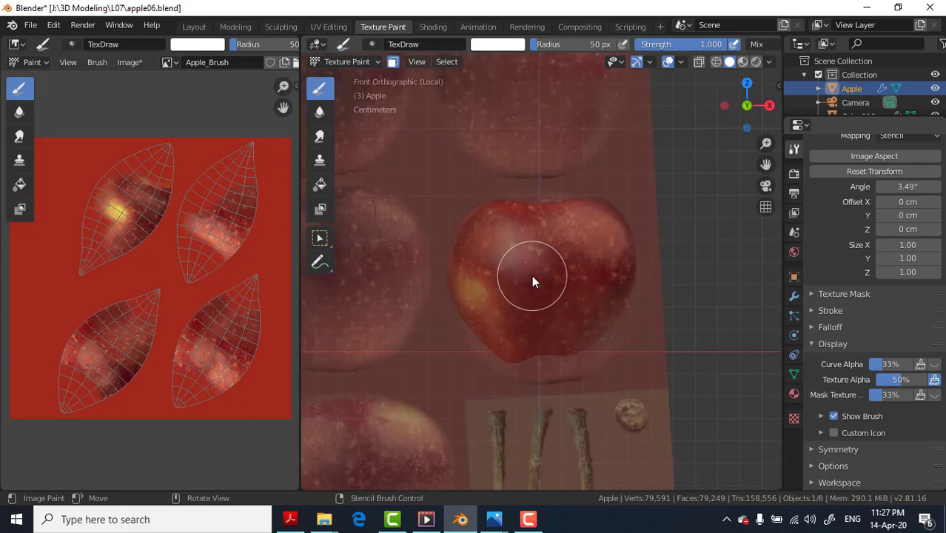
pyautogui.moveTo(576, 234)
pyautogui.mouseDown()
pyautogui.moveTo(503, 250)
pyautogui.moveTo(492, 238)
pyautogui.moveTo(528, 243)
pyautogui.moveTo(516, 302)
pyautogui.moveTo(488, 281)
pyautogui.moveTo(477, 302)
pyautogui.moveTo(473, 279)
pyautogui.moveTo(531, 320)
pyautogui.moveTo(595, 253)
pyautogui.moveTo(569, 234)
pyautogui.moveTo(595, 263)
pyautogui.moveTo(566, 310)
pyautogui.moveTo(564, 240)
pyautogui.moveTo(501, 245)
pyautogui.mouseUp()
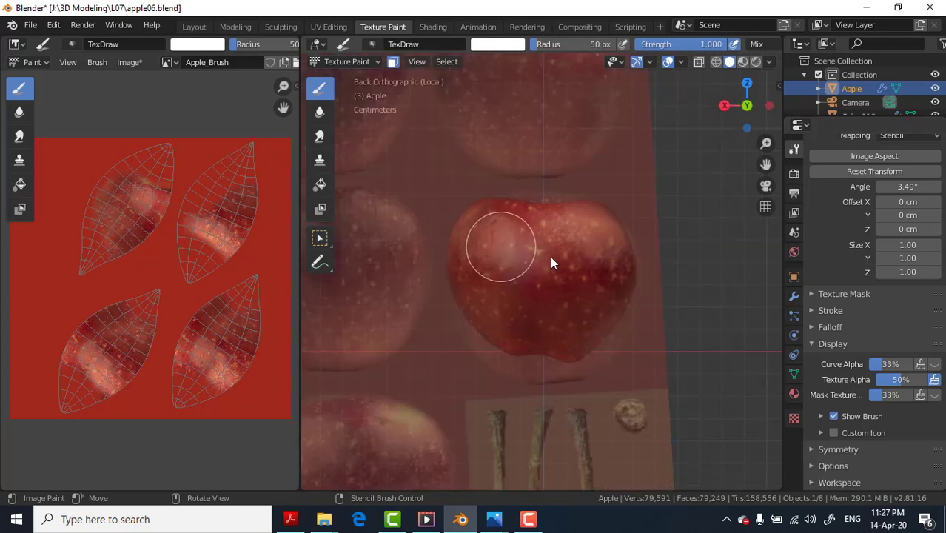
# Step: Paint the upper-left back area and across the right side, ending in left view
pyautogui.press('ctrl+KP_1')
pyautogui.moveTo(501, 243)
pyautogui.mouseDown()
pyautogui.moveTo(481, 274)
pyautogui.moveTo(483, 238)
pyautogui.moveTo(479, 250)
pyautogui.moveTo(518, 317)
pyautogui.moveTo(602, 274)
pyautogui.moveTo(596, 246)
pyautogui.moveTo(516, 246)
pyautogui.moveTo(535, 256)
pyautogui.moveTo(557, 308)
pyautogui.moveTo(615, 273)
pyautogui.moveTo(560, 272)
pyautogui.mouseUp()
pyautogui.press('KP_3')
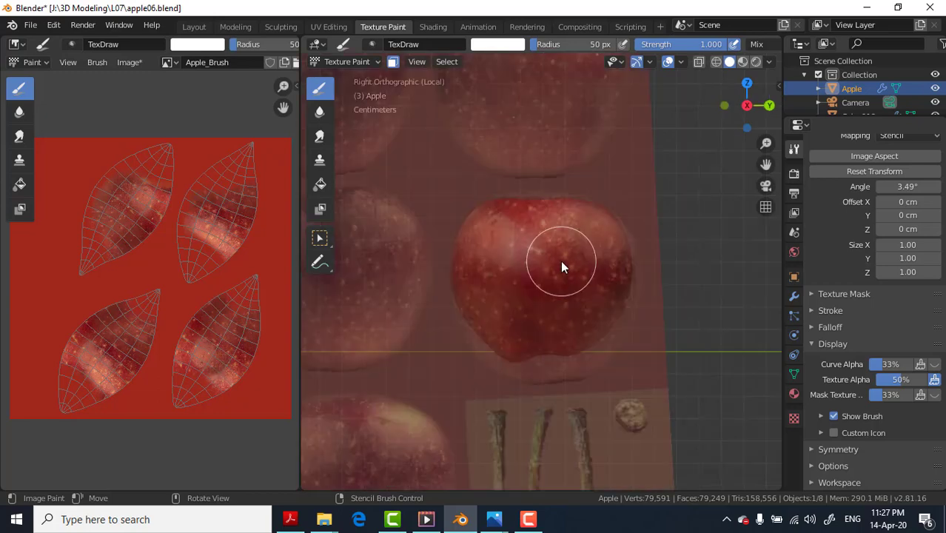
pyautogui.moveTo(563, 252)
pyautogui.mouseDown()
pyautogui.moveTo(502, 265)
pyautogui.moveTo(562, 234)
pyautogui.moveTo(490, 236)
pyautogui.moveTo(561, 233)
pyautogui.moveTo(488, 256)
pyautogui.moveTo(533, 245)
pyautogui.moveTo(592, 272)
pyautogui.moveTo(593, 239)
pyautogui.moveTo(607, 269)
pyautogui.moveTo(473, 321)
pyautogui.moveTo(498, 290)
pyautogui.moveTo(535, 291)
pyautogui.moveTo(514, 285)
pyautogui.moveTo(570, 244)
pyautogui.moveTo(557, 235)
pyautogui.moveTo(490, 239)
pyautogui.moveTo(560, 231)
pyautogui.moveTo(507, 227)
pyautogui.moveTo(550, 279)
pyautogui.moveTo(498, 307)
pyautogui.moveTo(555, 324)
pyautogui.moveTo(481, 322)
pyautogui.moveTo(510, 333)
pyautogui.moveTo(595, 321)
pyautogui.moveTo(589, 249)
pyautogui.moveTo(581, 260)
pyautogui.moveTo(594, 238)
pyautogui.moveTo(522, 289)
pyautogui.moveTo(559, 232)
pyautogui.mouseUp()
pyautogui.press('ctrl+KP_3')
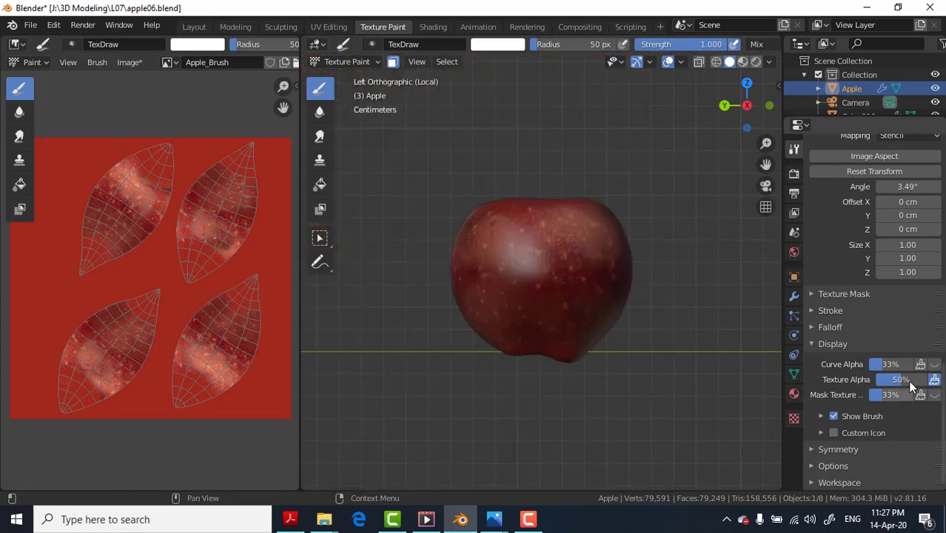
# Step: Switch the brush texture mapping to View Plane
pyautogui.scroll(2, 895, 348)
pyautogui.scroll(2, 895, 348)
pyautogui.click(908, 247)
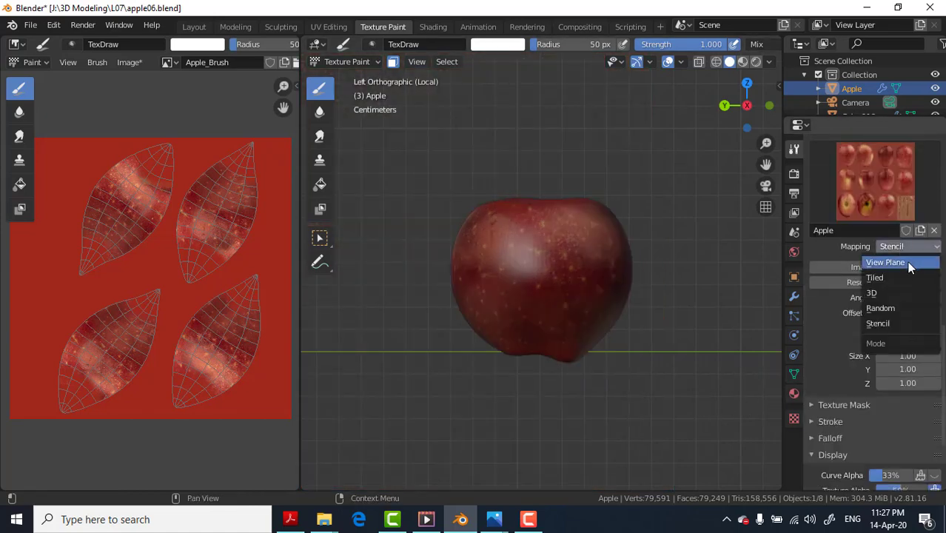
pyautogui.click(903, 262)
# Step: Orbit into the top cavity, snap to top view, and set mapping back to Stencil
pyautogui.moveTo(563, 247)
pyautogui.mouseDown(button='middle')
pyautogui.moveTo(568, 297)
pyautogui.moveTo(630, 282)
pyautogui.moveTo(735, 297)
pyautogui.mouseUp(button='middle')
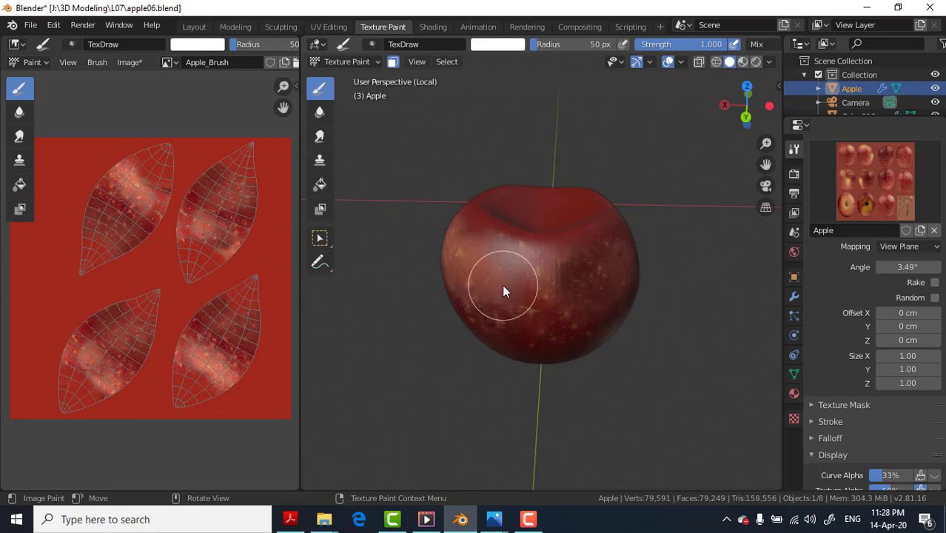
pyautogui.moveTo(501, 284)
pyautogui.mouseDown(button='middle')
pyautogui.moveTo(520, 278)
pyautogui.moveTo(509, 266)
pyautogui.moveTo(661, 247)
pyautogui.moveTo(706, 279)
pyautogui.moveTo(335, 268)
pyautogui.moveTo(345, 175)
pyautogui.moveTo(726, 171)
pyautogui.moveTo(583, 196)
pyautogui.moveTo(477, 247)
pyautogui.moveTo(387, 274)
pyautogui.moveTo(347, 237)
pyautogui.moveTo(352, 207)
pyautogui.moveTo(369, 189)
pyautogui.moveTo(369, 203)
pyautogui.moveTo(403, 102)
pyautogui.moveTo(386, 162)
pyautogui.mouseUp(button='middle')
pyautogui.moveTo(355, 146)
pyautogui.mouseDown(button='middle')
pyautogui.moveTo(310, 214)
pyautogui.moveTo(306, 269)
pyautogui.mouseUp(button='middle')
pyautogui.press('KP_1')
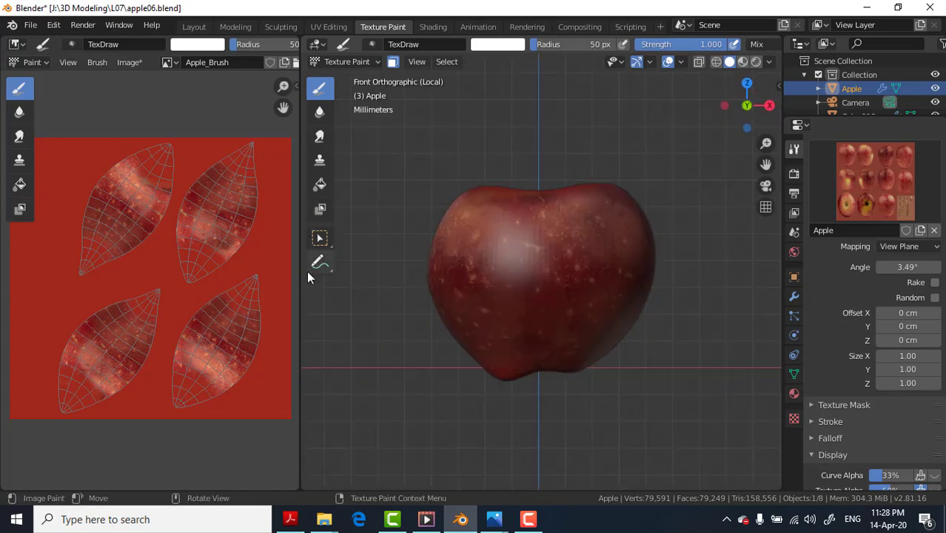
pyautogui.press('KP_7')
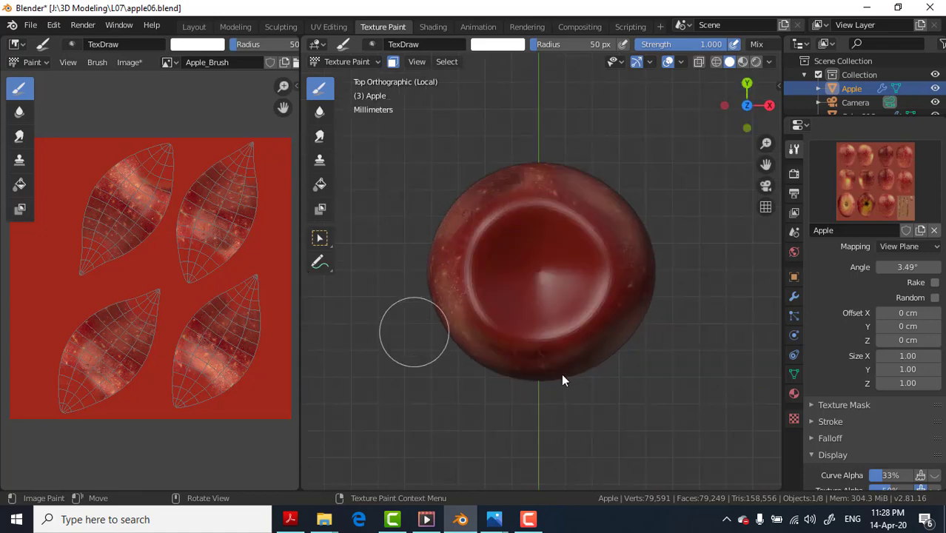
pyautogui.click(910, 247)
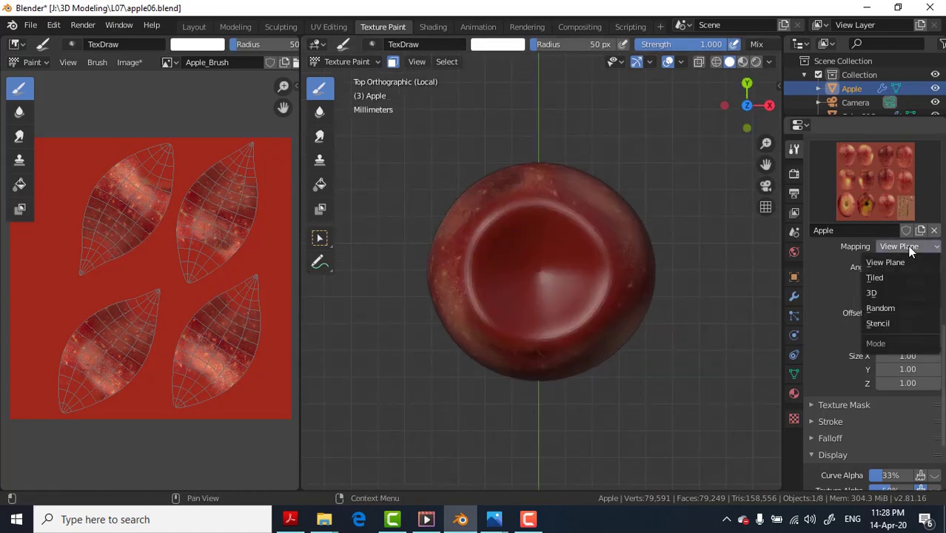
pyautogui.click(891, 326)
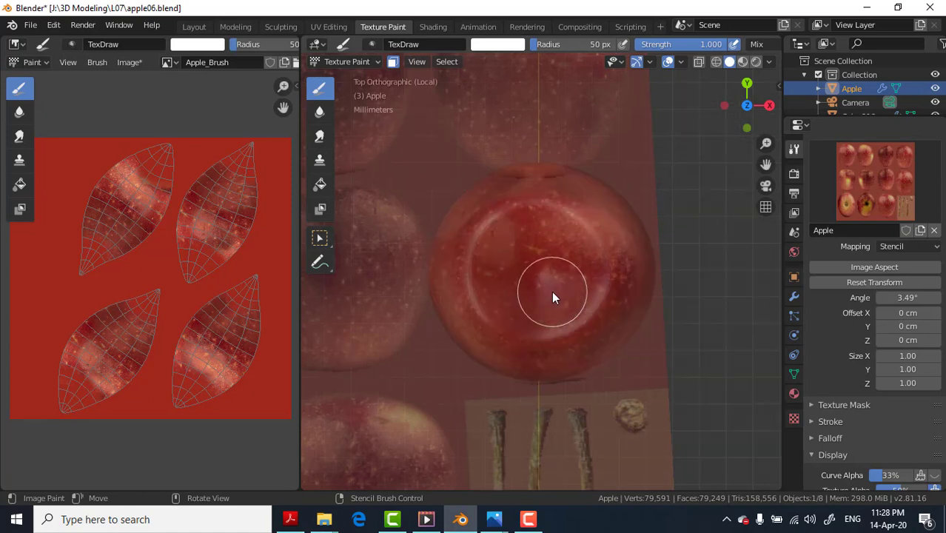
# Step: Position the cut-apple stencil and paint the apple's top cavity around the dark centre
pyautogui.moveTo(551, 291); pyautogui.dragTo(934, 84, button='right')
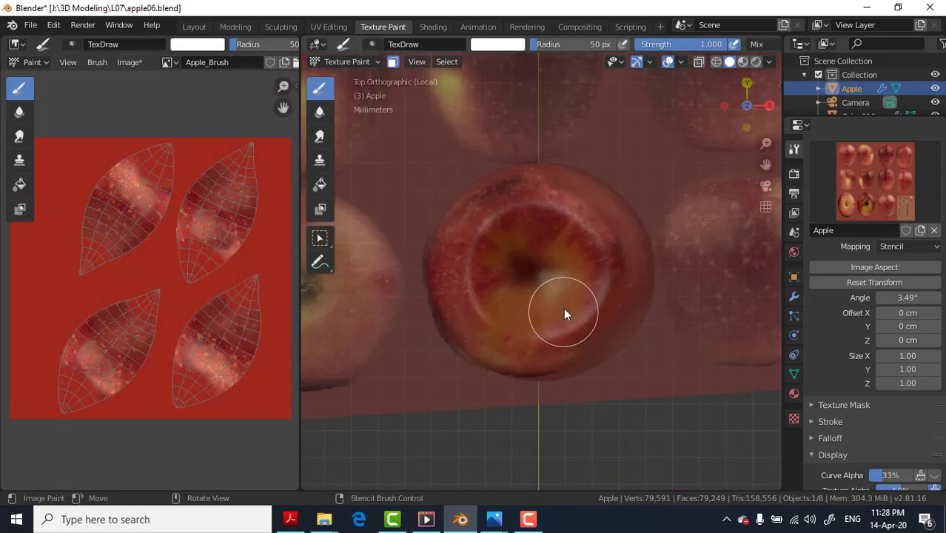
pyautogui.moveTo(563, 308)
pyautogui.mouseDown(button='right')
pyautogui.moveTo(583, 308)
pyautogui.moveTo(579, 295)
pyautogui.mouseUp(button='right')
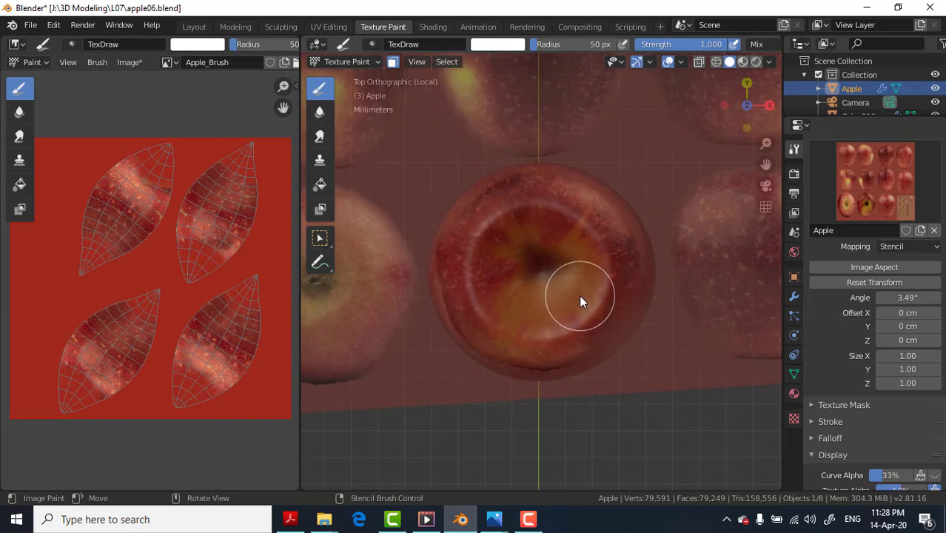
pyautogui.moveTo(550, 316)
pyautogui.mouseDown()
pyautogui.moveTo(530, 232)
pyautogui.moveTo(479, 288)
pyautogui.moveTo(530, 336)
pyautogui.moveTo(533, 262)
pyautogui.moveTo(538, 287)
pyautogui.moveTo(496, 242)
pyautogui.moveTo(549, 213)
pyautogui.moveTo(594, 235)
pyautogui.moveTo(614, 275)
pyautogui.moveTo(597, 324)
pyautogui.moveTo(535, 344)
pyautogui.moveTo(450, 280)
pyautogui.moveTo(488, 205)
pyautogui.moveTo(577, 225)
pyautogui.moveTo(584, 212)
pyautogui.moveTo(579, 224)
pyautogui.mouseUp()
pyautogui.moveTo(530, 251)
pyautogui.mouseDown()
pyautogui.moveTo(583, 227)
pyautogui.moveTo(609, 262)
pyautogui.moveTo(555, 309)
pyautogui.moveTo(528, 308)
pyautogui.mouseUp()
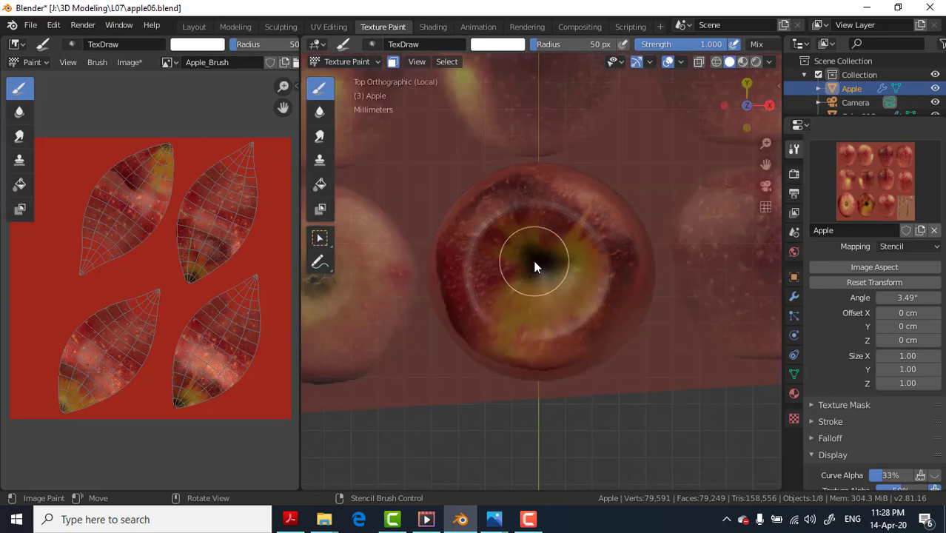
pyautogui.moveTo(489, 247)
pyautogui.mouseDown(button='right')
pyautogui.moveTo(547, 354)
pyautogui.moveTo(341, 245)
pyautogui.moveTo(263, 410)
pyautogui.moveTo(629, 330)
pyautogui.moveTo(684, 259)
pyautogui.moveTo(522, 263)
pyautogui.mouseUp(button='right')
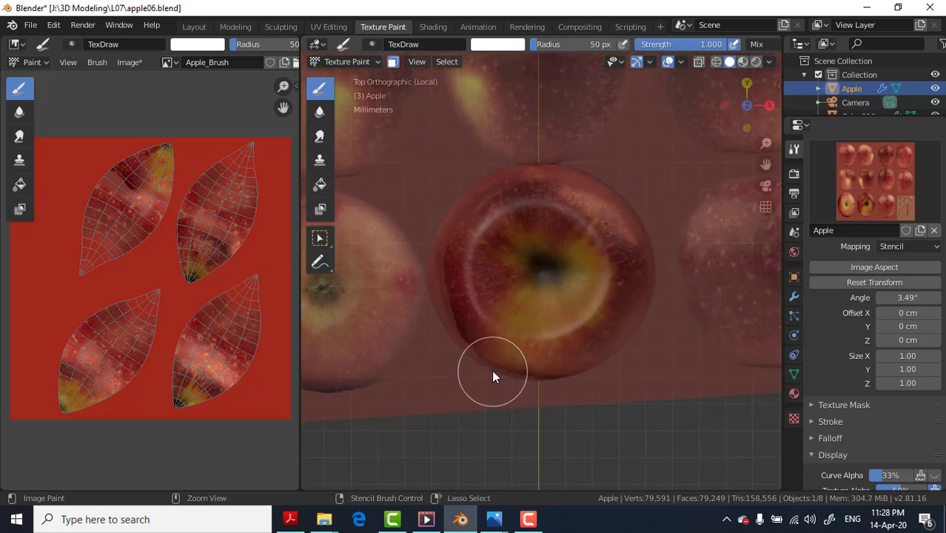
pyautogui.moveTo(560, 308)
pyautogui.mouseDown()
pyautogui.moveTo(471, 279)
pyautogui.moveTo(521, 342)
pyautogui.mouseUp()
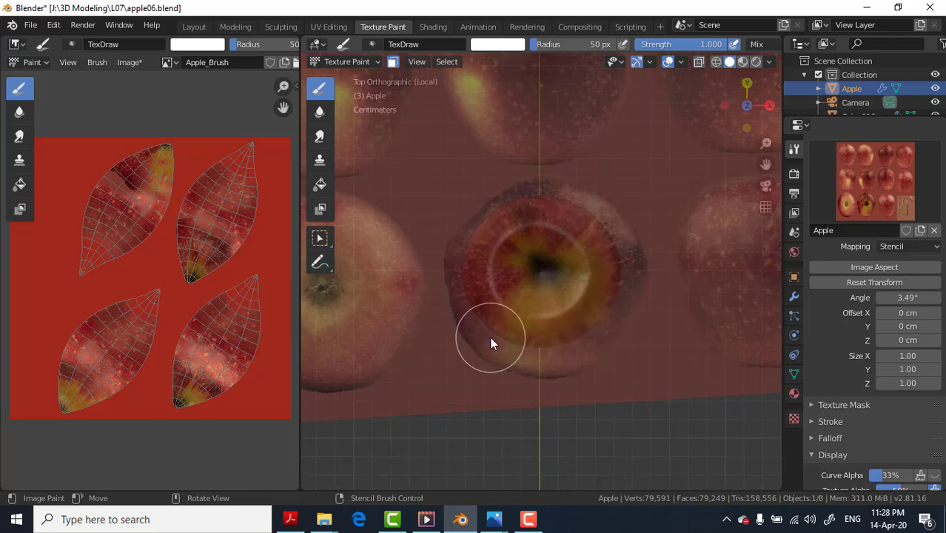
# Step: From the bottom view, align the stencil and stamp the apple-bottom photo onto the underside
pyautogui.press('KP_2')
pyautogui.press('ctrl+KP_7')
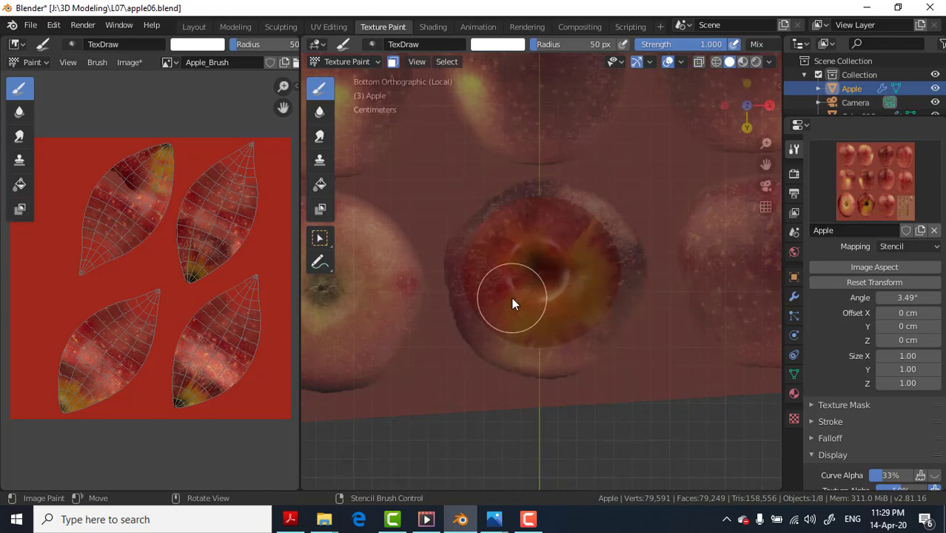
pyautogui.moveTo(527, 282); pyautogui.dragTo(709, 277, button='right')
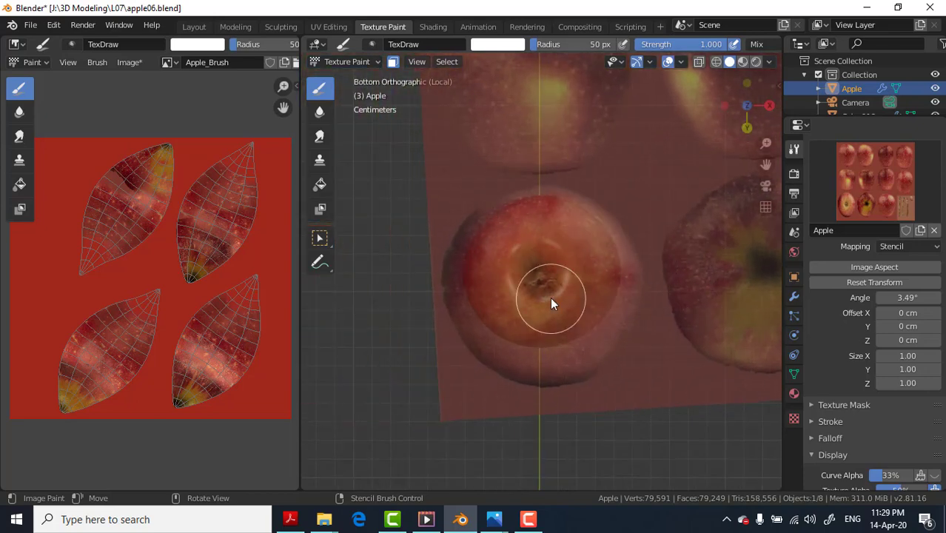
pyautogui.scroll(1, 550, 299)
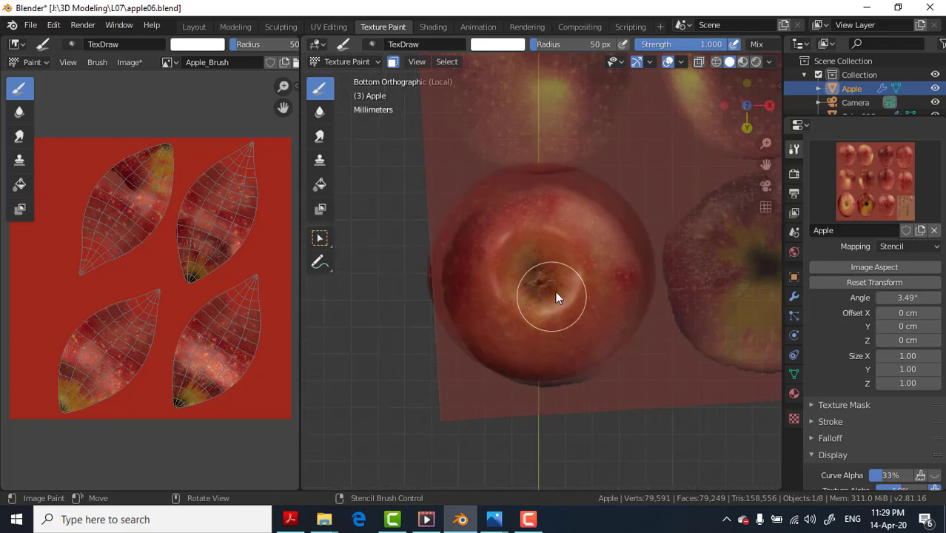
pyautogui.scroll(-1, 552, 281)
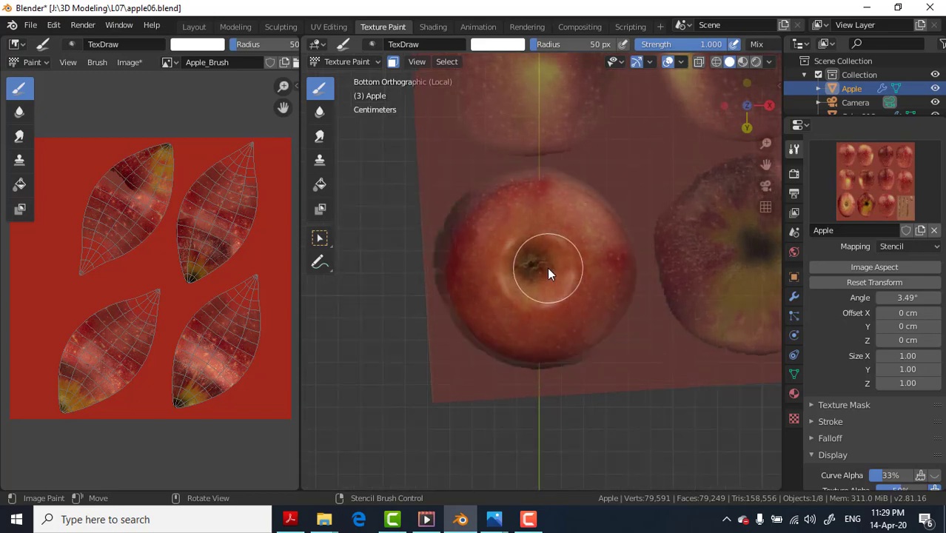
pyautogui.moveTo(547, 267); pyautogui.dragTo(558, 283, button='right')
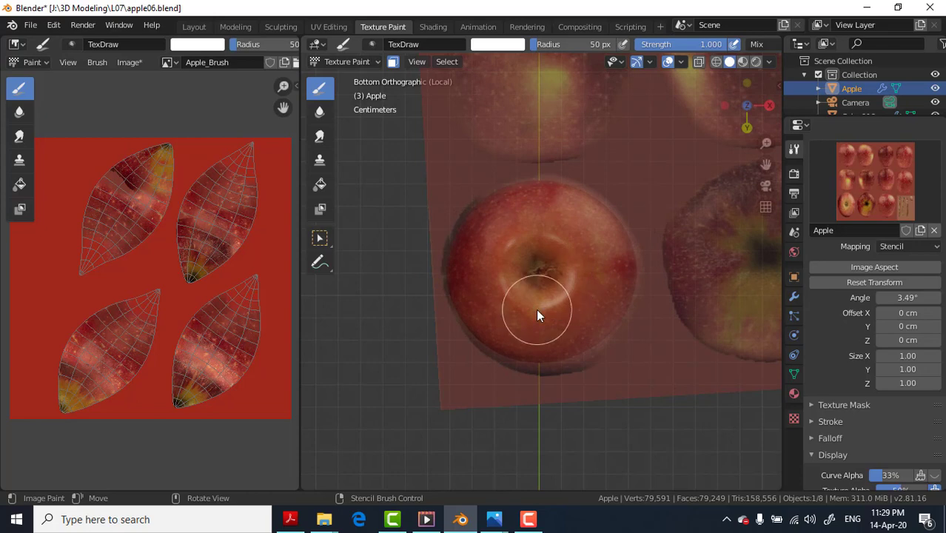
pyautogui.moveTo(542, 251)
pyautogui.mouseDown()
pyautogui.moveTo(524, 262)
pyautogui.moveTo(538, 246)
pyautogui.moveTo(562, 250)
pyautogui.moveTo(538, 282)
pyautogui.moveTo(509, 238)
pyautogui.moveTo(566, 228)
pyautogui.moveTo(571, 263)
pyautogui.moveTo(536, 288)
pyautogui.moveTo(492, 262)
pyautogui.moveTo(495, 249)
pyautogui.moveTo(490, 301)
pyautogui.moveTo(567, 307)
pyautogui.moveTo(578, 248)
pyautogui.moveTo(507, 238)
pyautogui.moveTo(507, 310)
pyautogui.moveTo(517, 307)
pyautogui.mouseUp()
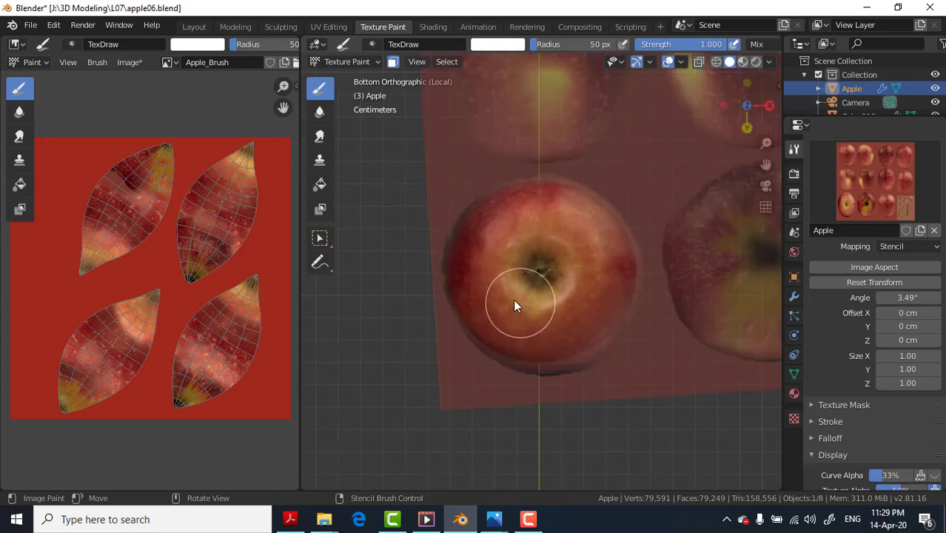
pyautogui.moveTo(502, 221)
pyautogui.mouseDown()
pyautogui.moveTo(496, 228)
pyautogui.moveTo(598, 234)
pyautogui.moveTo(592, 269)
pyautogui.moveTo(559, 297)
pyautogui.moveTo(568, 309)
pyautogui.moveTo(610, 265)
pyautogui.moveTo(553, 327)
pyautogui.moveTo(490, 289)
pyautogui.moveTo(500, 238)
pyautogui.moveTo(579, 217)
pyautogui.moveTo(585, 256)
pyautogui.mouseUp()
# Step: Set the Apple brush mapping to View Plane, snap to top view, and orbit to the underside
pyautogui.click(905, 247)
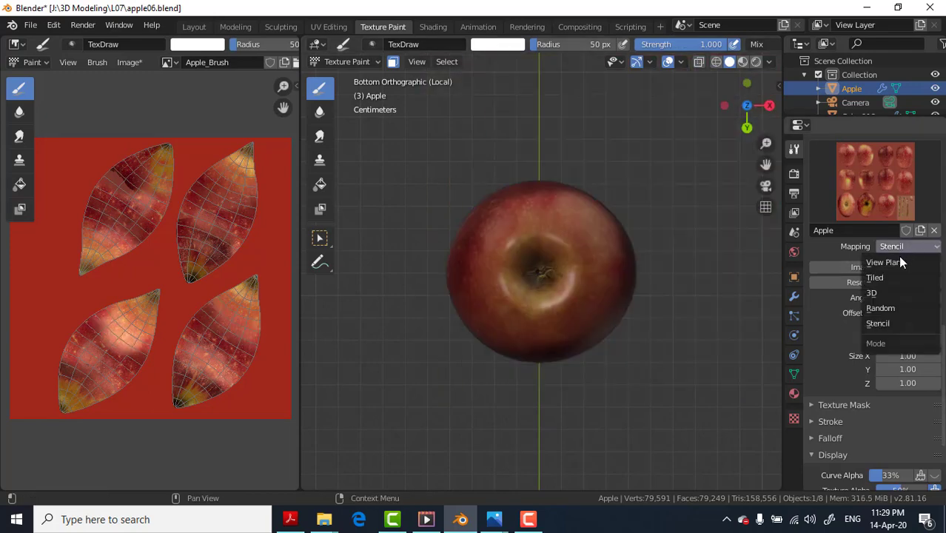
pyautogui.click(896, 257)
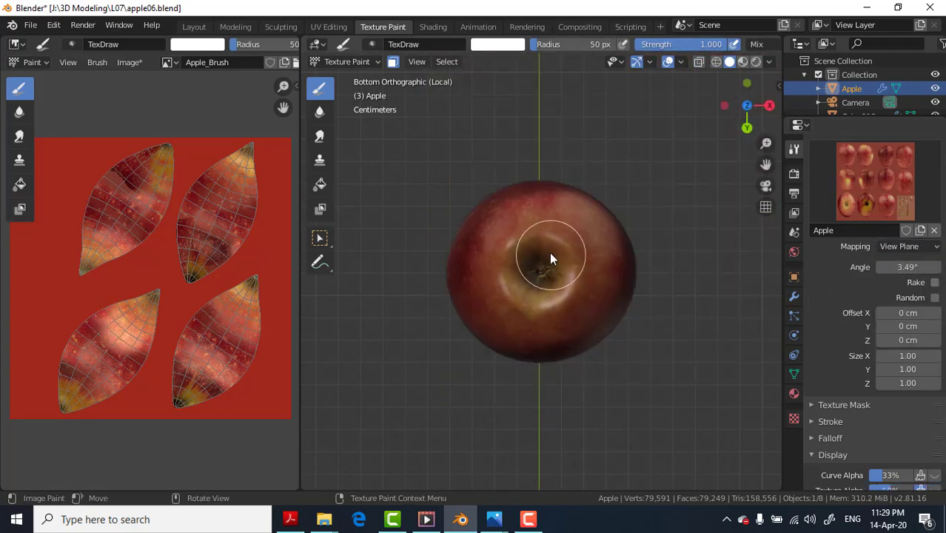
pyautogui.scroll(-1, 567, 354)
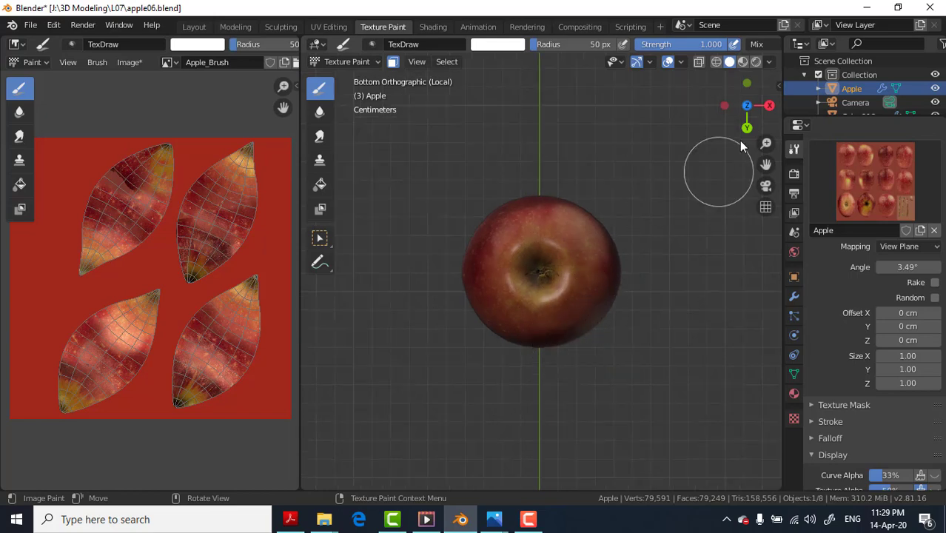
pyautogui.click(746, 105)
pyautogui.moveTo(526, 289)
pyautogui.mouseDown(button='middle')
pyautogui.moveTo(565, 199)
pyautogui.moveTo(515, 164)
pyautogui.moveTo(463, 251)
pyautogui.moveTo(596, 144)
pyautogui.moveTo(586, 64)
pyautogui.mouseUp(button='middle')
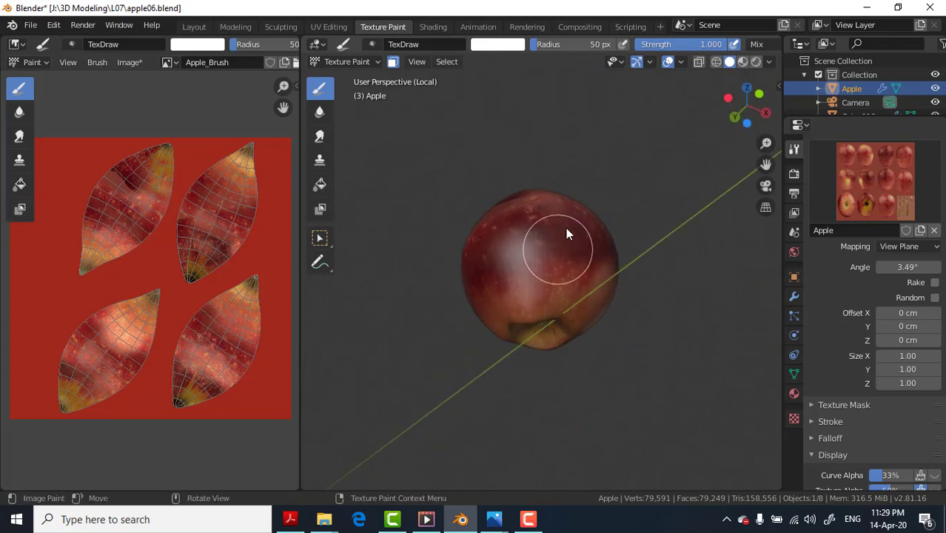
pyautogui.moveTo(554, 198)
pyautogui.mouseDown(button='middle')
pyautogui.moveTo(543, 154)
pyautogui.moveTo(525, 336)
pyautogui.moveTo(543, 191)
pyautogui.moveTo(531, 285)
pyautogui.mouseUp(button='middle')
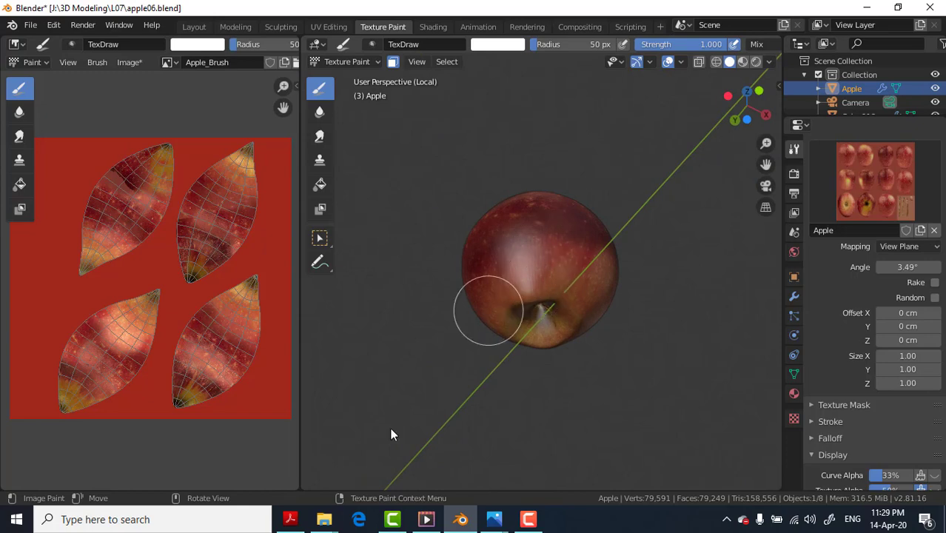
pyautogui.moveTo(324, 520)
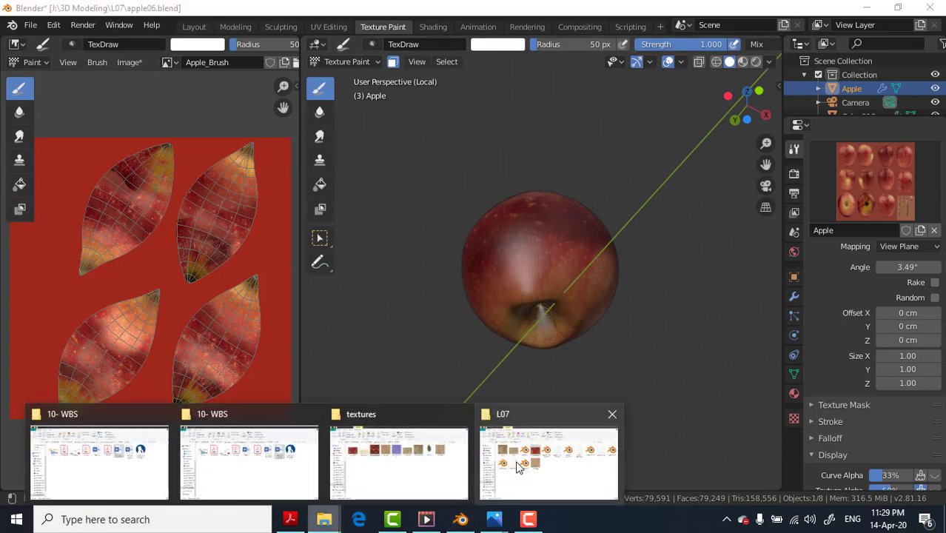
pyautogui.click(520, 464)
pyautogui.press('Return')
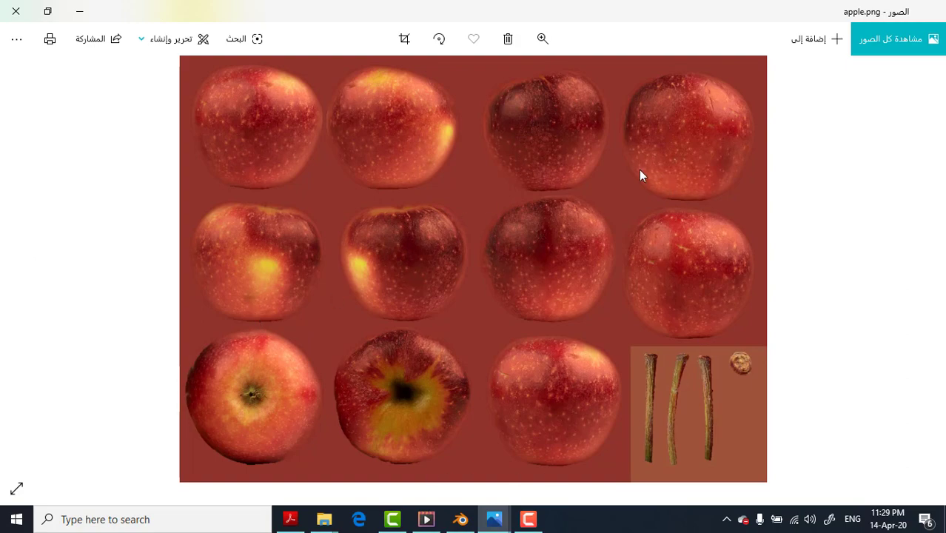
pyautogui.click(82, 10)
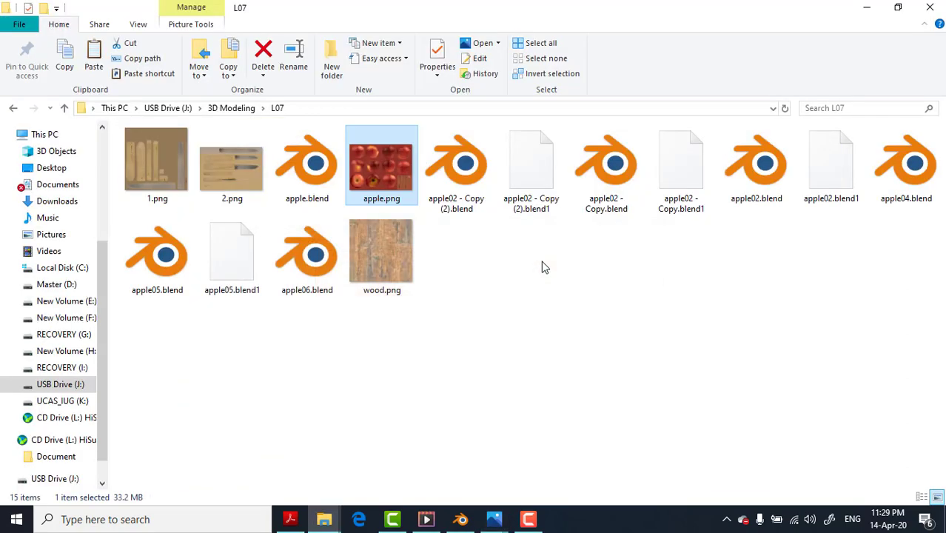
pyautogui.click(461, 519)
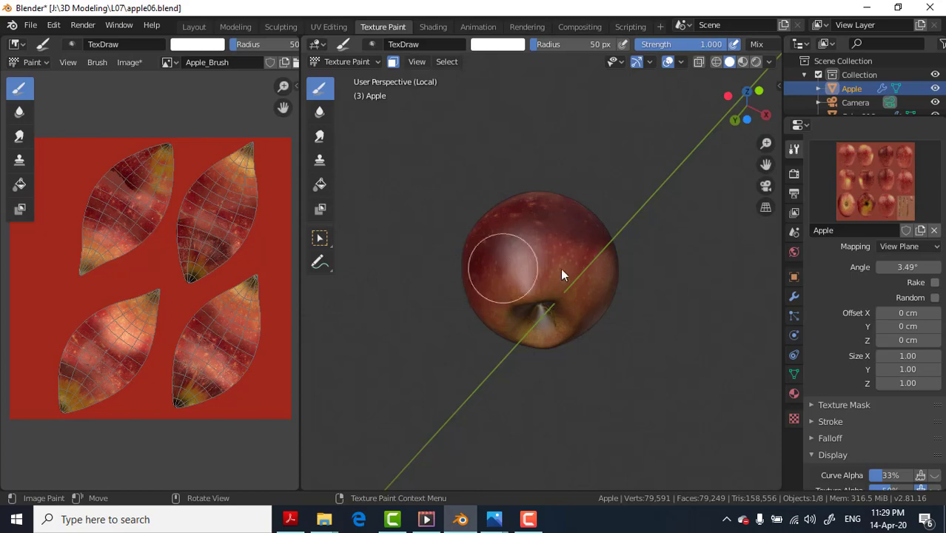
# Step: Return the mapping to Stencil and stamp the aligned apple photo onto the front
pyautogui.click(913, 247)
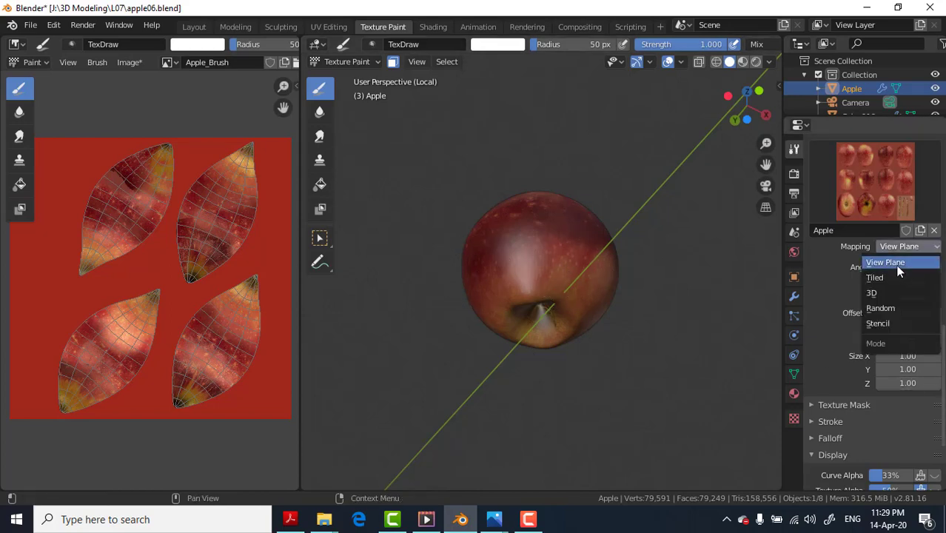
pyautogui.click(874, 323)
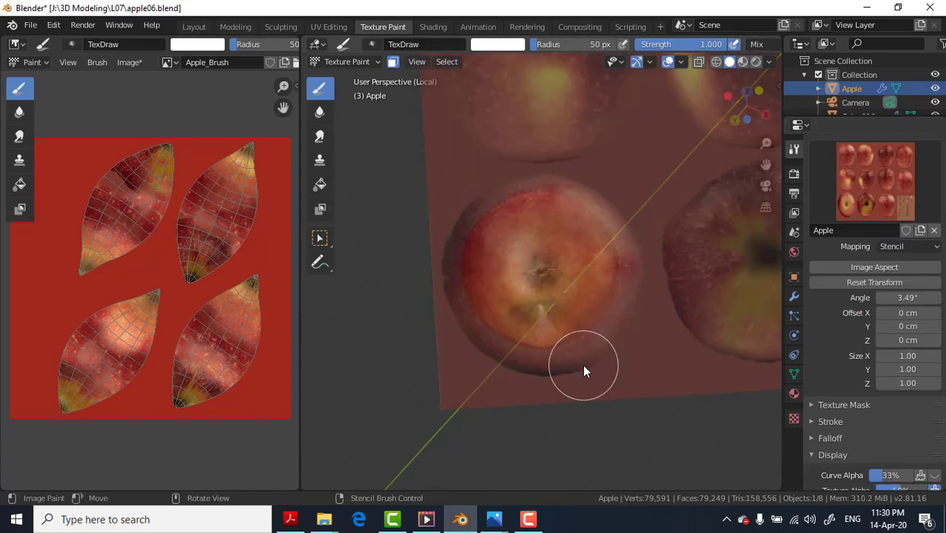
pyautogui.press('KP_1')
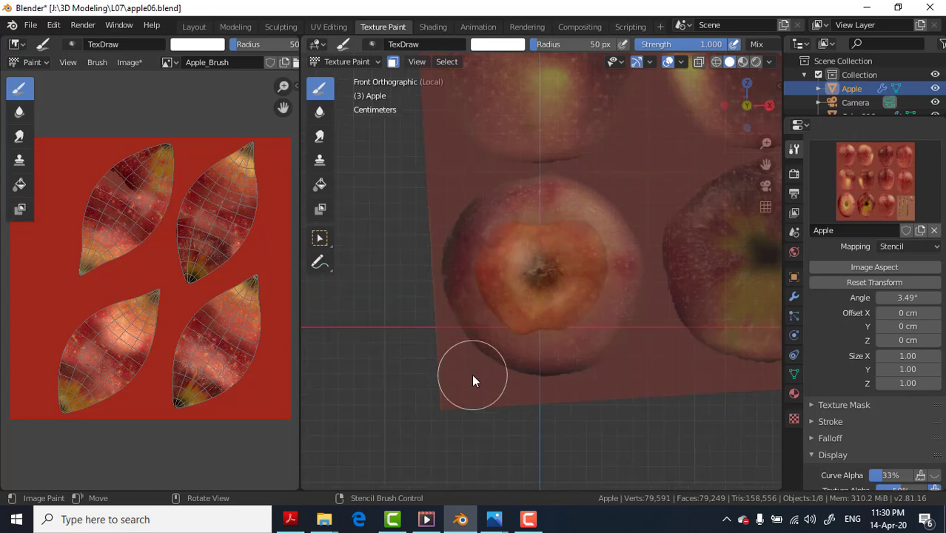
pyautogui.moveTo(474, 380)
pyautogui.mouseDown(button='right')
pyautogui.moveTo(418, 486)
pyautogui.moveTo(608, 367)
pyautogui.moveTo(577, 325)
pyautogui.mouseUp(button='right')
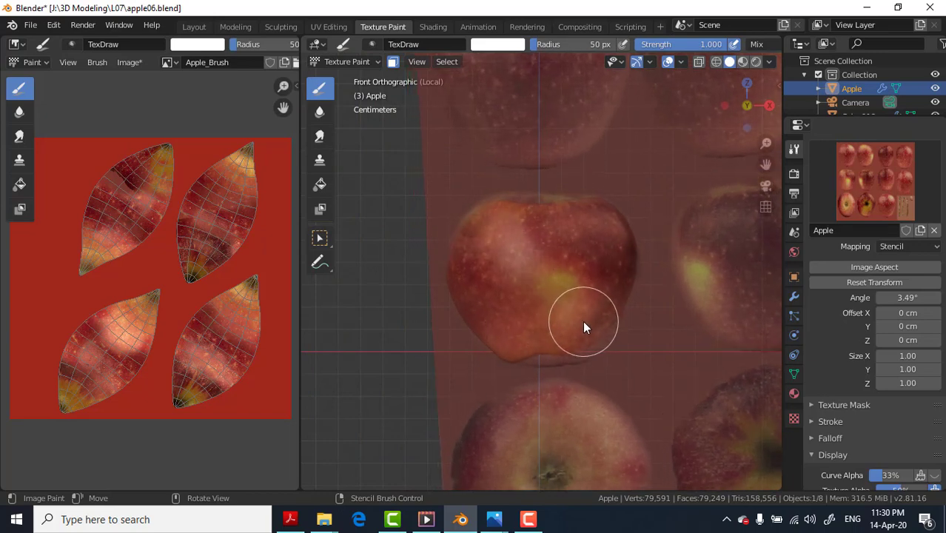
pyautogui.moveTo(578, 248)
pyautogui.mouseDown()
pyautogui.moveTo(474, 246)
pyautogui.moveTo(512, 242)
pyautogui.moveTo(553, 295)
pyautogui.moveTo(583, 264)
pyautogui.moveTo(518, 272)
pyautogui.moveTo(623, 253)
pyautogui.moveTo(587, 238)
pyautogui.moveTo(606, 292)
pyautogui.moveTo(516, 317)
pyautogui.moveTo(498, 300)
pyautogui.moveTo(546, 290)
pyautogui.mouseUp()
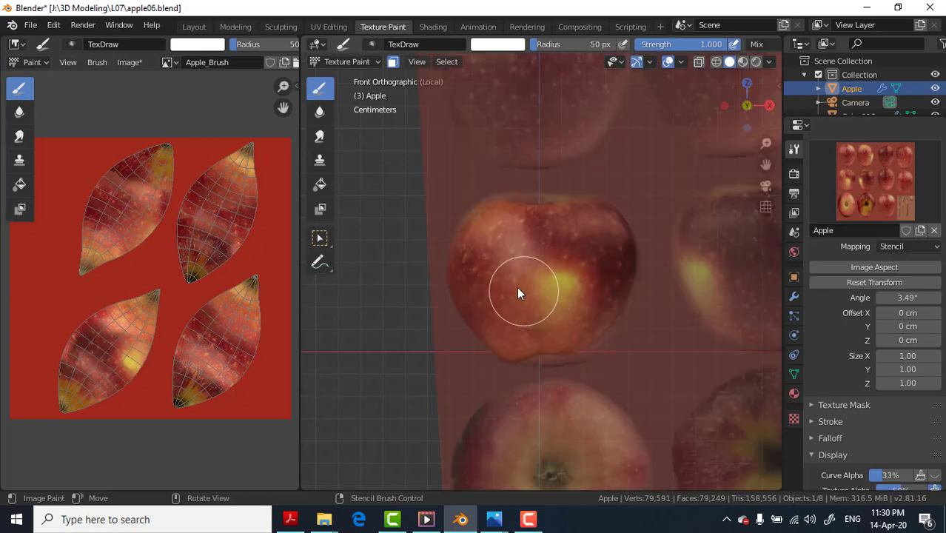
# Step: Stamp the apple photo onto the back and, after repositioning the stencil, the right side
pyautogui.press('ctrl+KP_1')
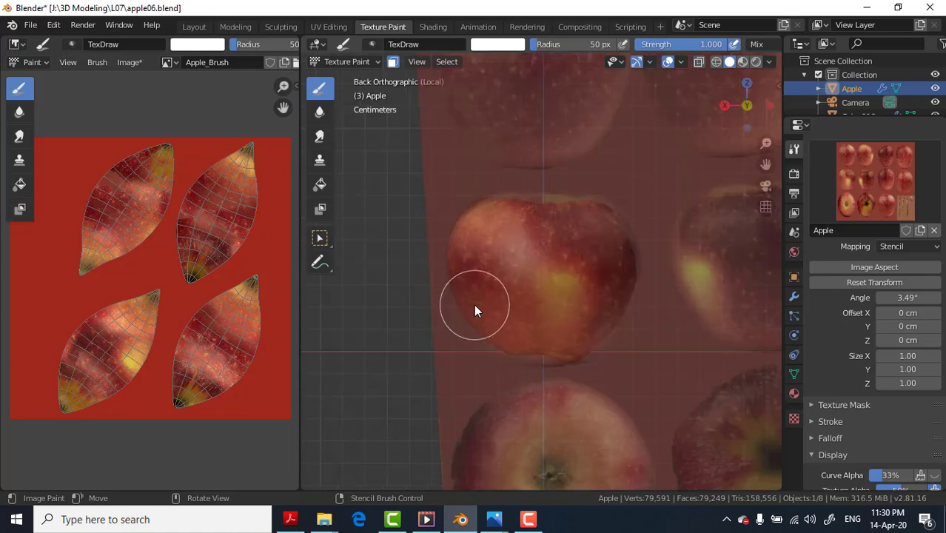
pyautogui.moveTo(487, 244)
pyautogui.mouseDown()
pyautogui.moveTo(592, 230)
pyautogui.moveTo(597, 246)
pyautogui.moveTo(490, 276)
pyautogui.moveTo(481, 302)
pyautogui.moveTo(569, 310)
pyautogui.moveTo(590, 281)
pyautogui.moveTo(567, 277)
pyautogui.moveTo(600, 267)
pyautogui.moveTo(560, 238)
pyautogui.moveTo(489, 232)
pyautogui.moveTo(478, 295)
pyautogui.moveTo(583, 306)
pyautogui.moveTo(602, 289)
pyautogui.moveTo(549, 318)
pyautogui.moveTo(496, 316)
pyautogui.moveTo(500, 304)
pyautogui.mouseUp()
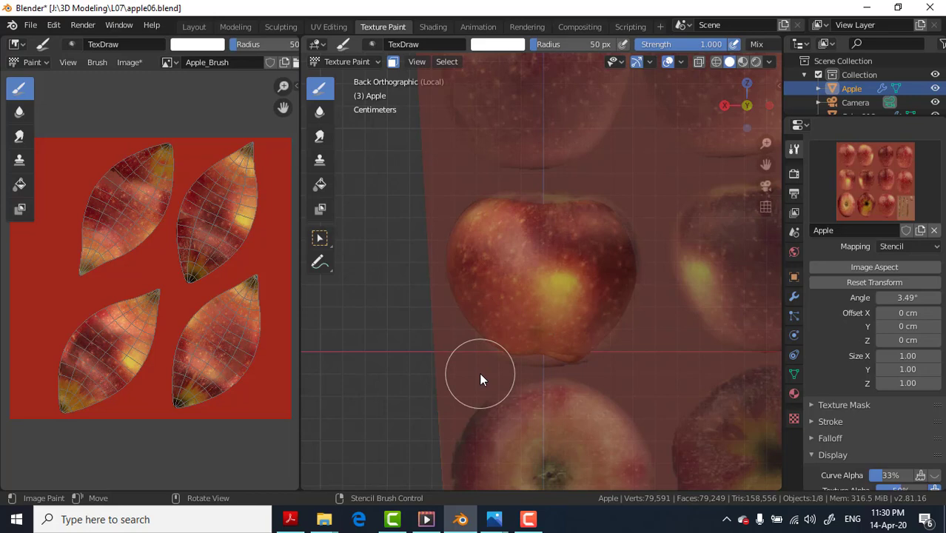
pyautogui.press('KP_3')
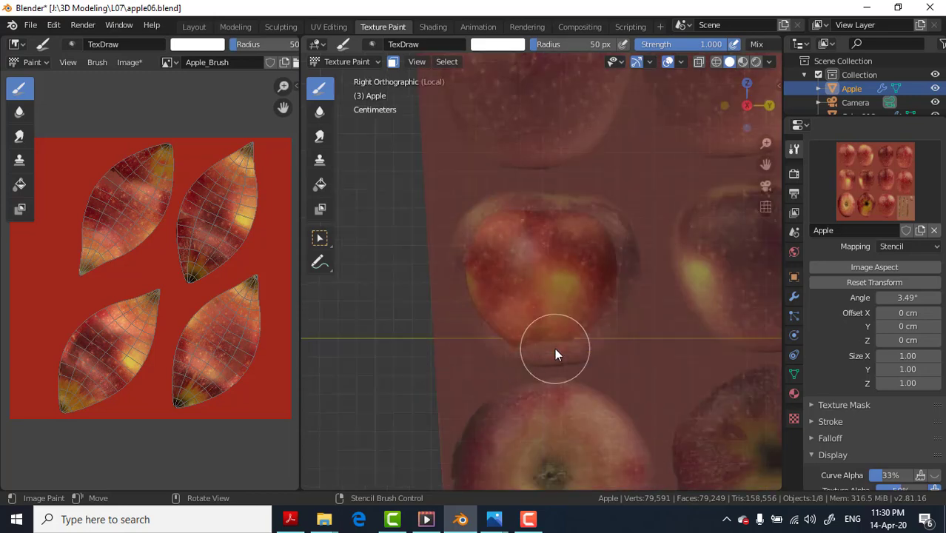
pyautogui.moveTo(584, 308)
pyautogui.mouseDown(button='right')
pyautogui.moveTo(526, 435)
pyautogui.moveTo(539, 451)
pyautogui.moveTo(564, 445)
pyautogui.moveTo(539, 449)
pyautogui.moveTo(493, 258)
pyautogui.moveTo(583, 433)
pyautogui.moveTo(581, 479)
pyautogui.moveTo(597, 493)
pyautogui.mouseUp(button='right')
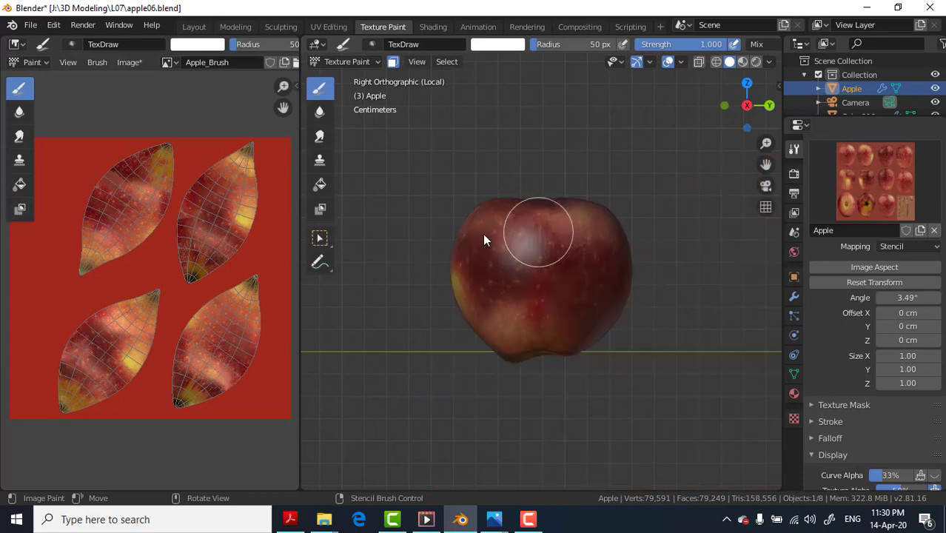
pyautogui.moveTo(485, 239)
pyautogui.mouseDown()
pyautogui.moveTo(499, 262)
pyautogui.moveTo(480, 296)
pyautogui.moveTo(566, 315)
pyautogui.moveTo(555, 302)
pyautogui.moveTo(502, 313)
pyautogui.moveTo(473, 290)
pyautogui.moveTo(553, 311)
pyautogui.moveTo(566, 249)
pyautogui.moveTo(500, 237)
pyautogui.moveTo(519, 292)
pyautogui.moveTo(474, 330)
pyautogui.moveTo(597, 310)
pyautogui.moveTo(537, 319)
pyautogui.moveTo(597, 304)
pyautogui.moveTo(575, 248)
pyautogui.moveTo(579, 267)
pyautogui.moveTo(495, 247)
pyautogui.moveTo(577, 230)
pyautogui.moveTo(511, 236)
pyautogui.moveTo(509, 292)
pyautogui.moveTo(564, 244)
pyautogui.moveTo(593, 242)
pyautogui.moveTo(602, 290)
pyautogui.moveTo(510, 324)
pyautogui.moveTo(544, 290)
pyautogui.mouseUp()
pyautogui.press('ctrl+KP_3')
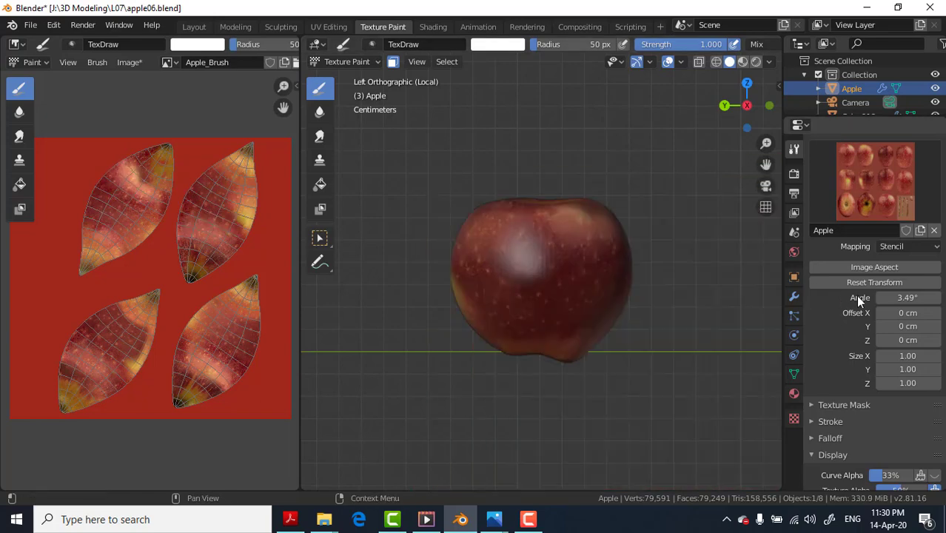
# Step: Toggle the brush mapping to View Plane and back to Stencil, then orbit to check the paint
pyautogui.click(907, 249)
pyautogui.click(903, 261)
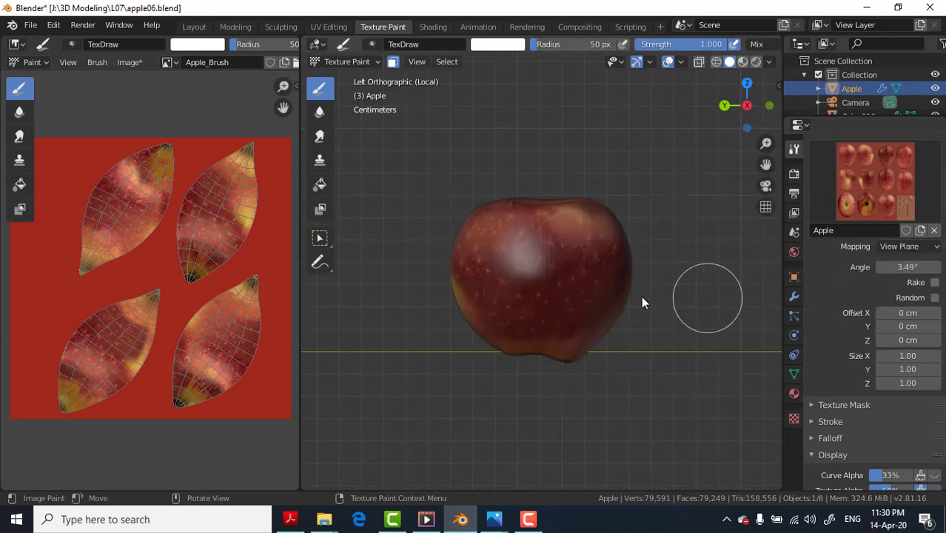
pyautogui.click(918, 248)
pyautogui.click(896, 322)
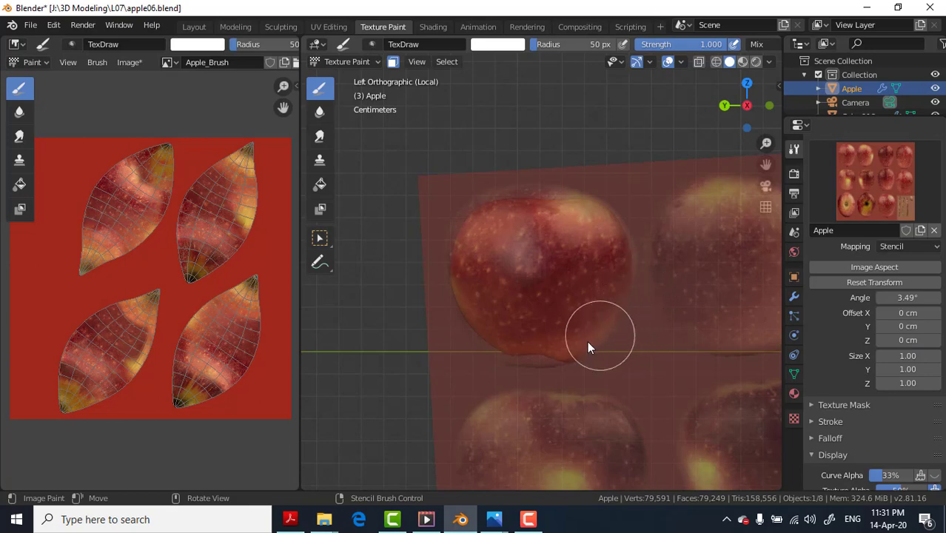
pyautogui.moveTo(588, 215)
pyautogui.mouseDown(button='middle')
pyautogui.moveTo(444, 302)
pyautogui.moveTo(443, 190)
pyautogui.moveTo(418, 190)
pyautogui.moveTo(318, 243)
pyautogui.moveTo(644, 261)
pyautogui.moveTo(408, 270)
pyautogui.moveTo(435, 260)
pyautogui.moveTo(407, 250)
pyautogui.mouseUp(button='middle')
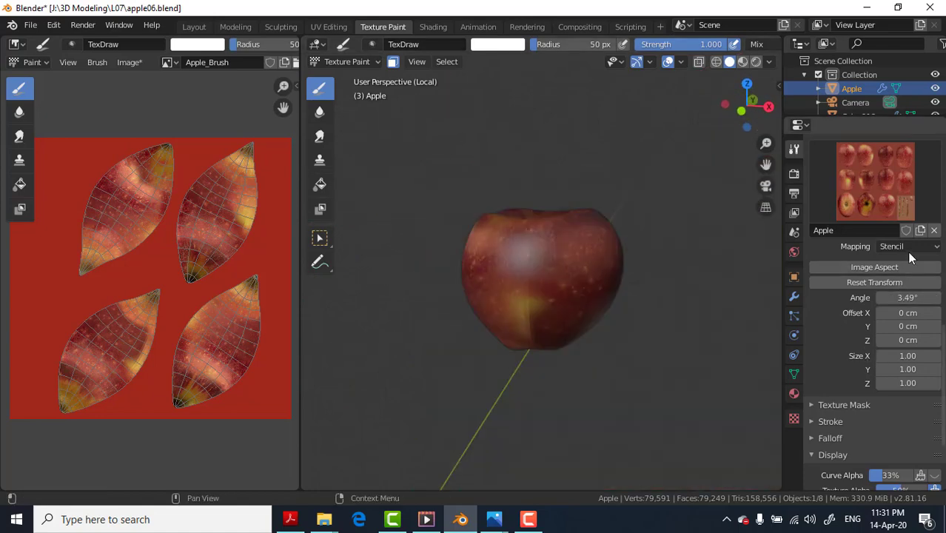
# Step: In front view with Stencil mapping, paint and realign the stencil photo to cover the front
pyautogui.click(909, 251)
pyautogui.click(851, 261)
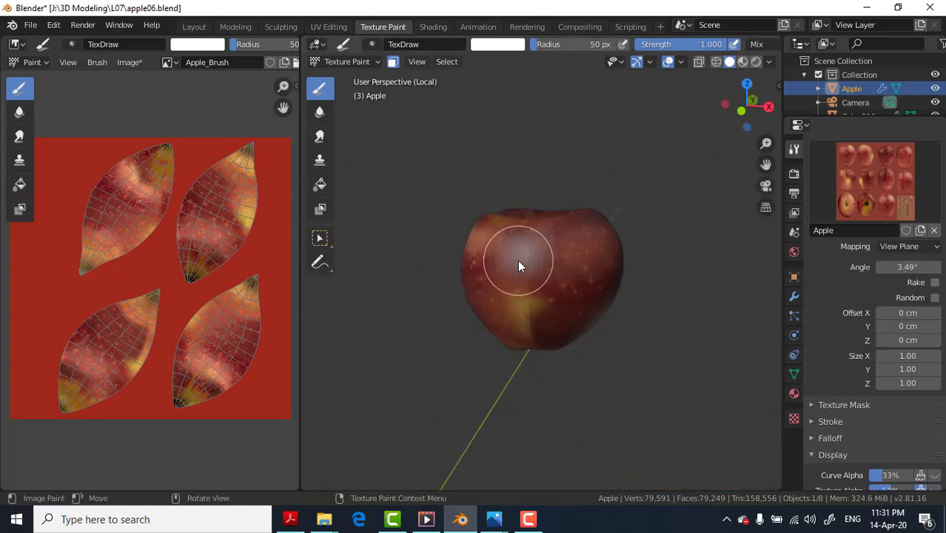
pyautogui.press('KP_1')
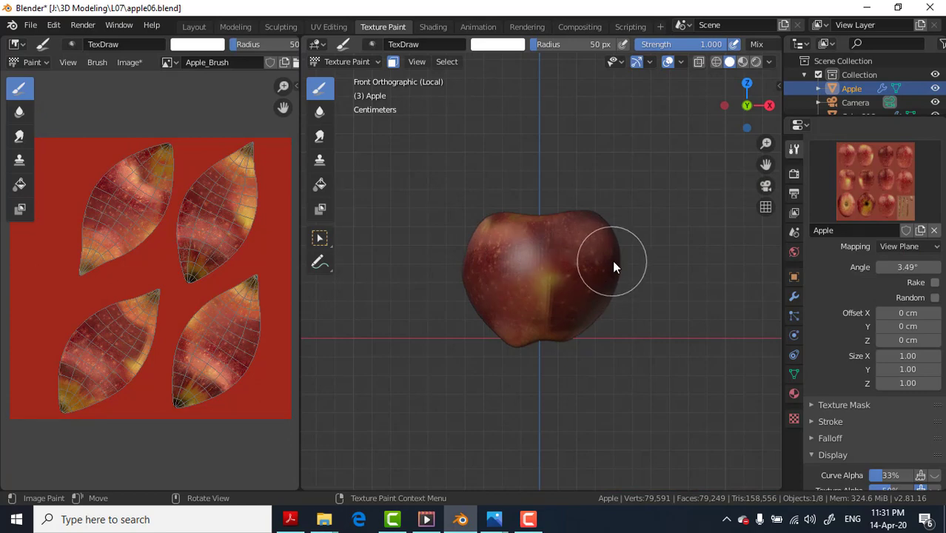
pyautogui.click(909, 246)
pyautogui.click(894, 324)
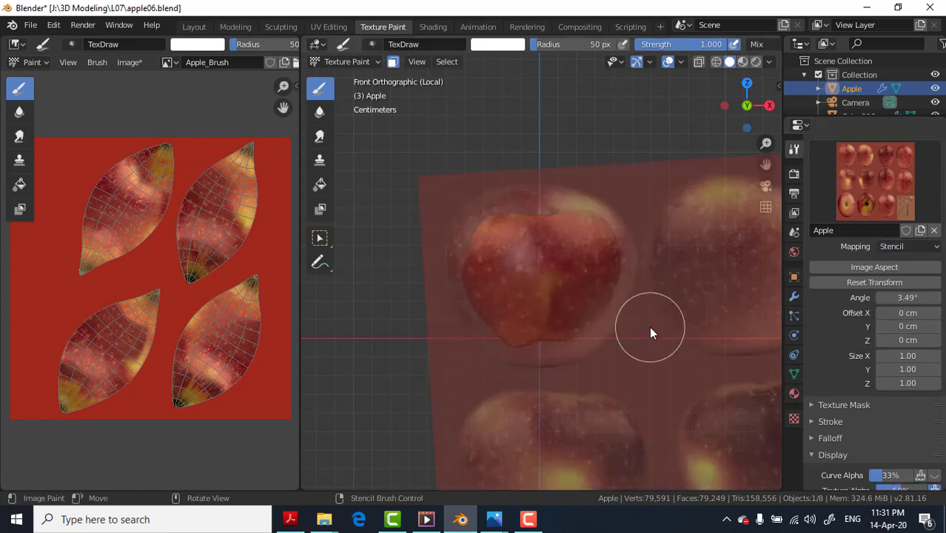
pyautogui.moveTo(649, 329); pyautogui.dragTo(548, 235)
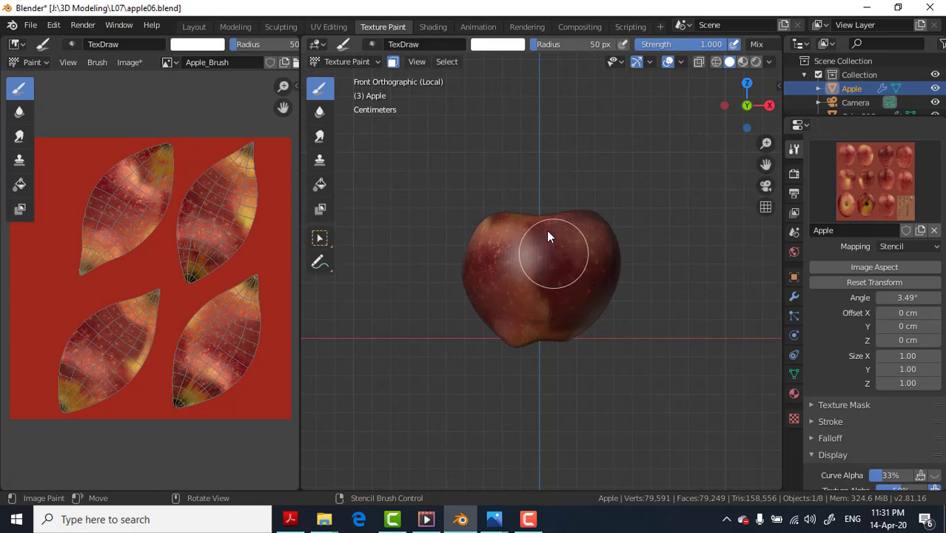
pyautogui.moveTo(548, 232); pyautogui.dragTo(539, 267)
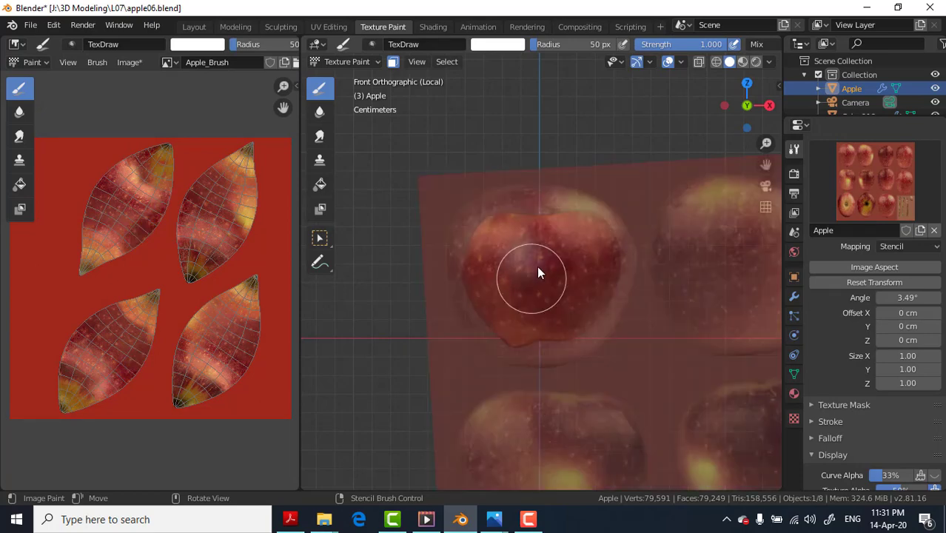
pyautogui.click(541, 260)
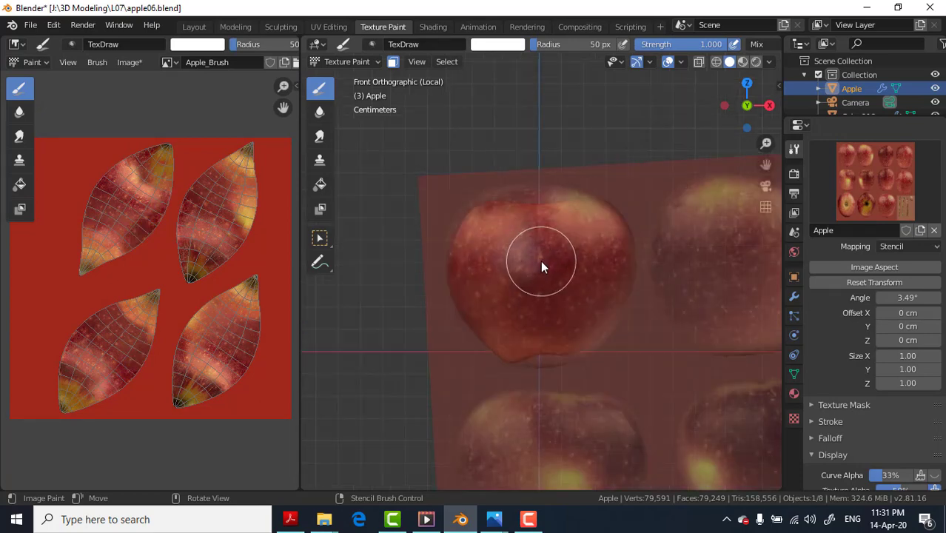
pyautogui.moveTo(551, 332)
pyautogui.mouseDown(button='right')
pyautogui.moveTo(542, 238)
pyautogui.moveTo(414, 166)
pyautogui.mouseUp(button='right')
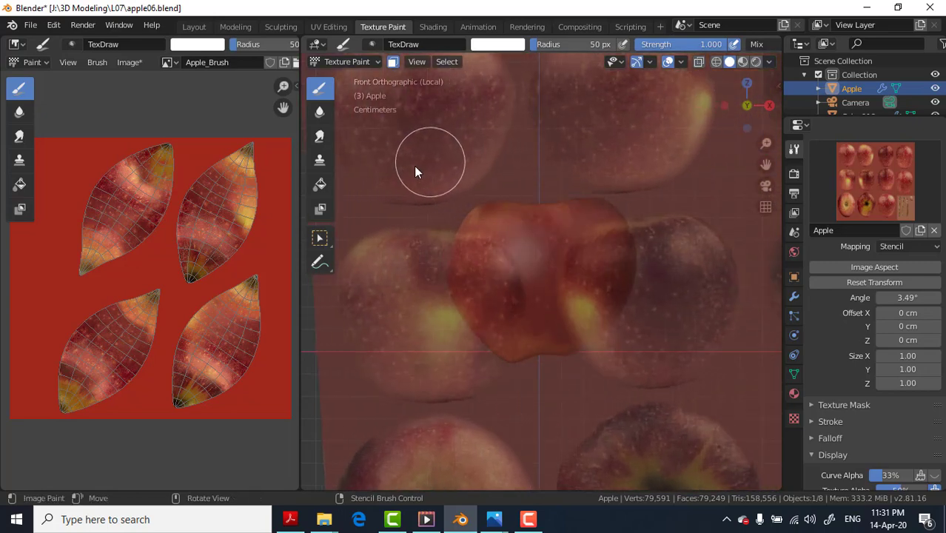
pyautogui.moveTo(415, 172); pyautogui.dragTo(356, 335, button='right')
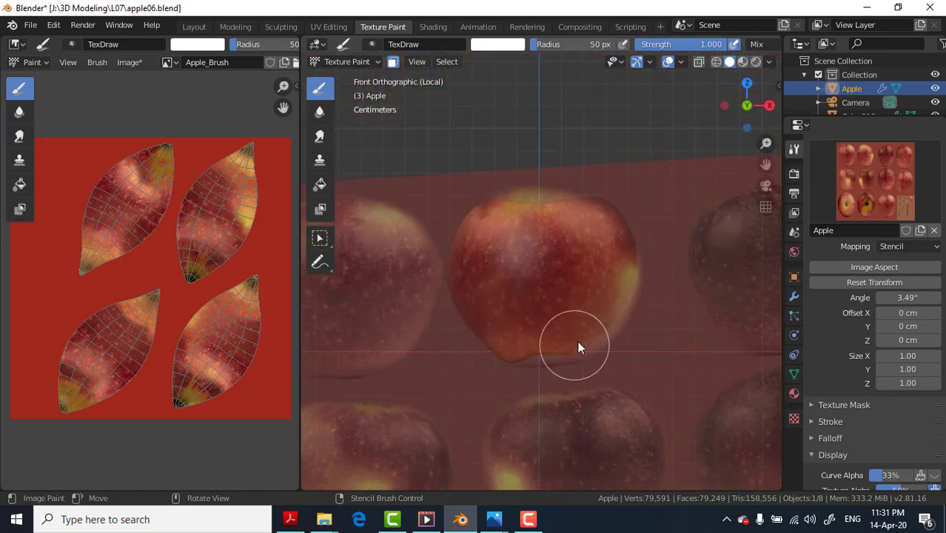
pyautogui.moveTo(549, 258)
pyautogui.mouseDown()
pyautogui.moveTo(505, 268)
pyautogui.moveTo(502, 313)
pyautogui.moveTo(494, 227)
pyautogui.moveTo(512, 346)
pyautogui.mouseUp()
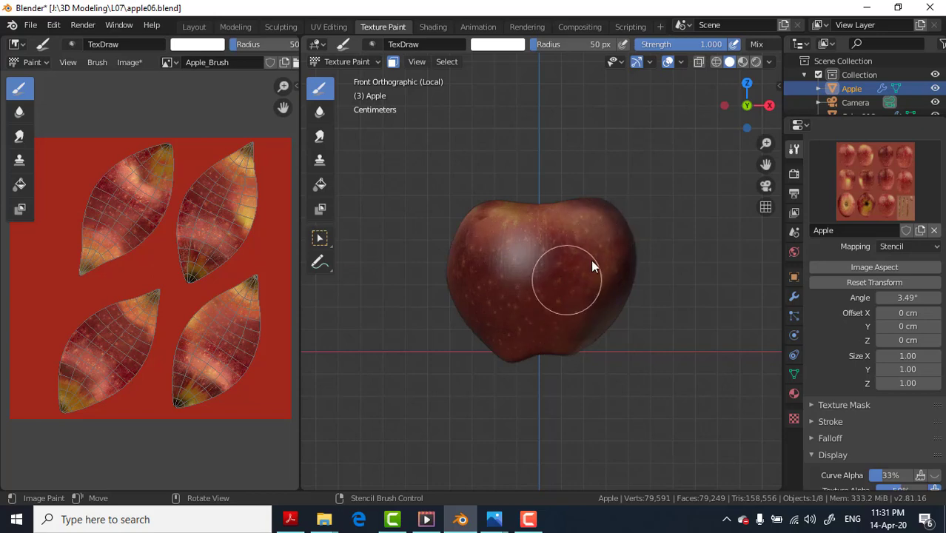
# Step: Stamp the apple photo onto the back, then set mapping to View Plane and orbit above
pyautogui.press('ctrl+KP_1')
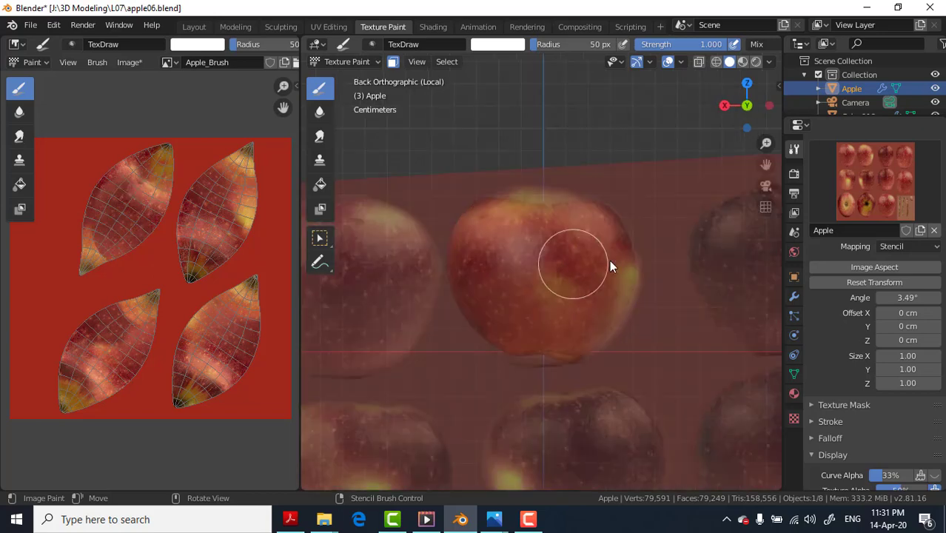
pyautogui.moveTo(530, 235)
pyautogui.mouseDown()
pyautogui.moveTo(477, 237)
pyautogui.moveTo(534, 306)
pyautogui.moveTo(570, 281)
pyautogui.moveTo(562, 298)
pyautogui.moveTo(518, 312)
pyautogui.moveTo(555, 321)
pyautogui.moveTo(602, 247)
pyautogui.moveTo(590, 280)
pyautogui.mouseUp()
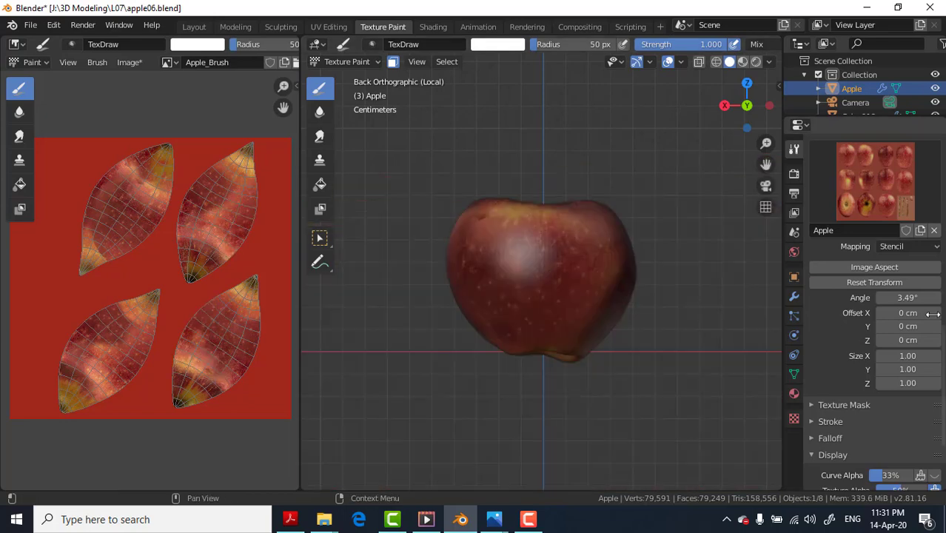
pyautogui.click(909, 246)
pyautogui.click(897, 260)
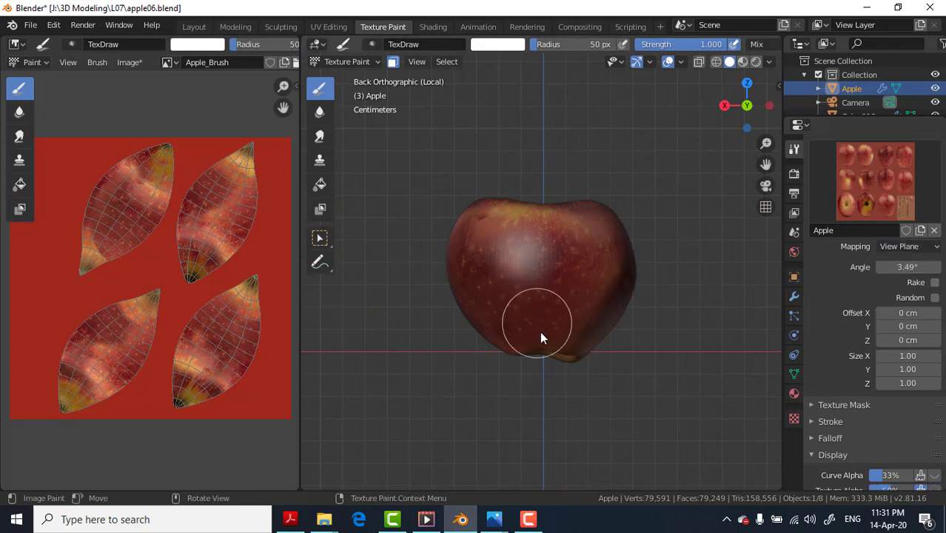
pyautogui.moveTo(553, 261)
pyautogui.mouseDown(button='middle')
pyautogui.moveTo(586, 335)
pyautogui.moveTo(719, 346)
pyautogui.moveTo(358, 374)
pyautogui.moveTo(410, 359)
pyautogui.mouseUp(button='middle')
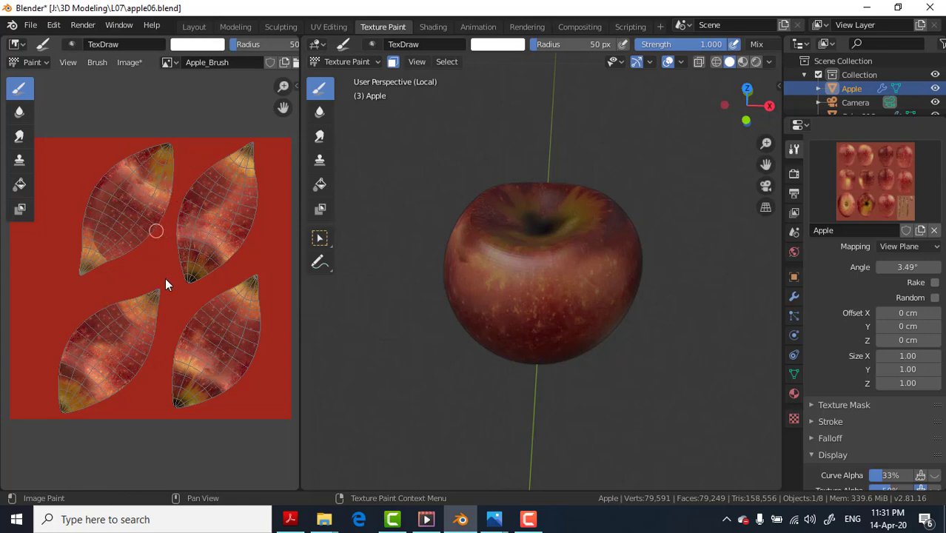
# Step: Turn off face masking, enter Edit Mode, and reveal the hidden stem with Alt+H
pyautogui.click(393, 62)
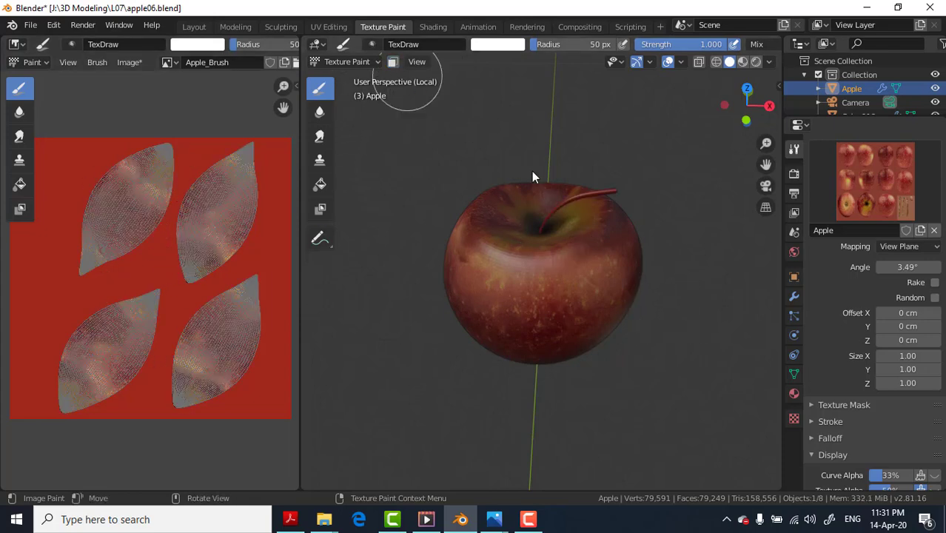
pyautogui.click(352, 64)
pyautogui.click(349, 92)
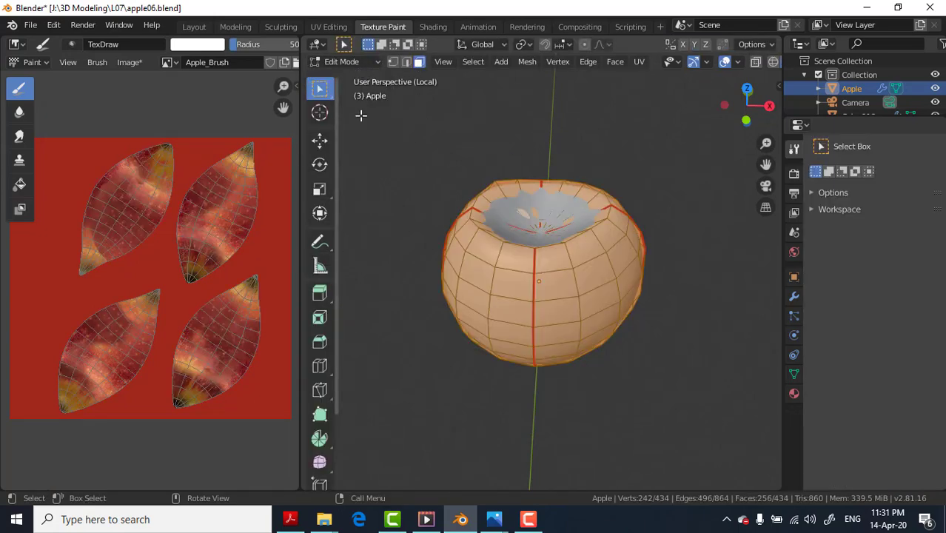
pyautogui.hotkey('alt', 'h')
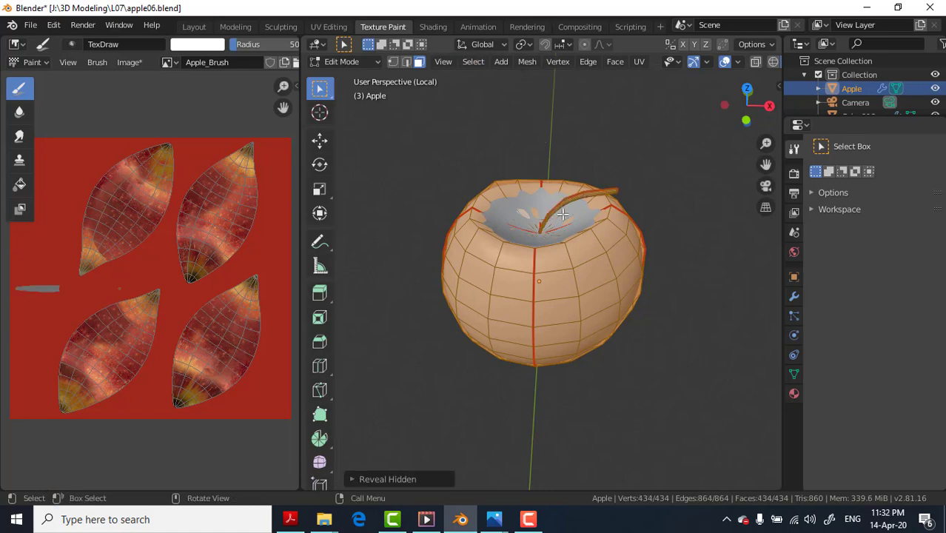
# Step: Select the seam-bounded left island of faces, cancelling an accidental knife cut
pyautogui.click(584, 199)
pyautogui.scroll(3, 578, 130)
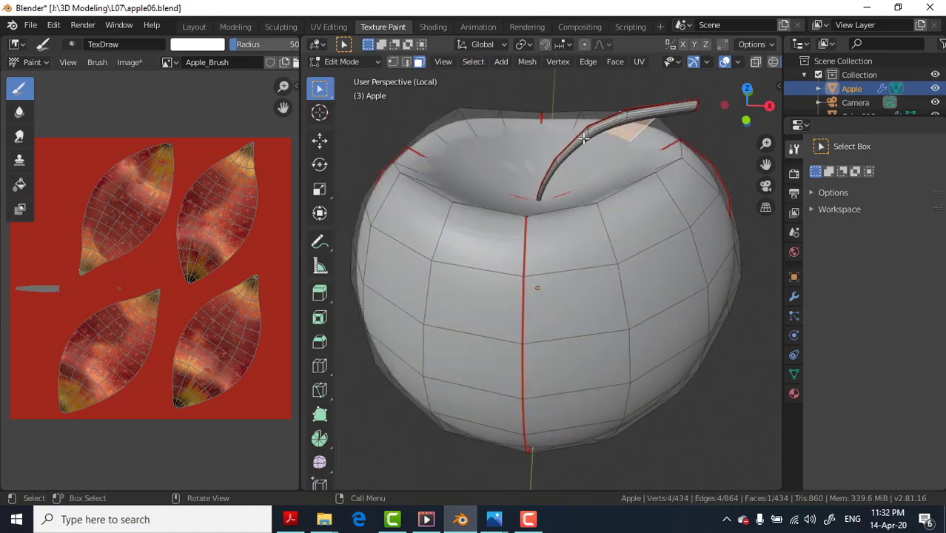
pyautogui.click(572, 150)
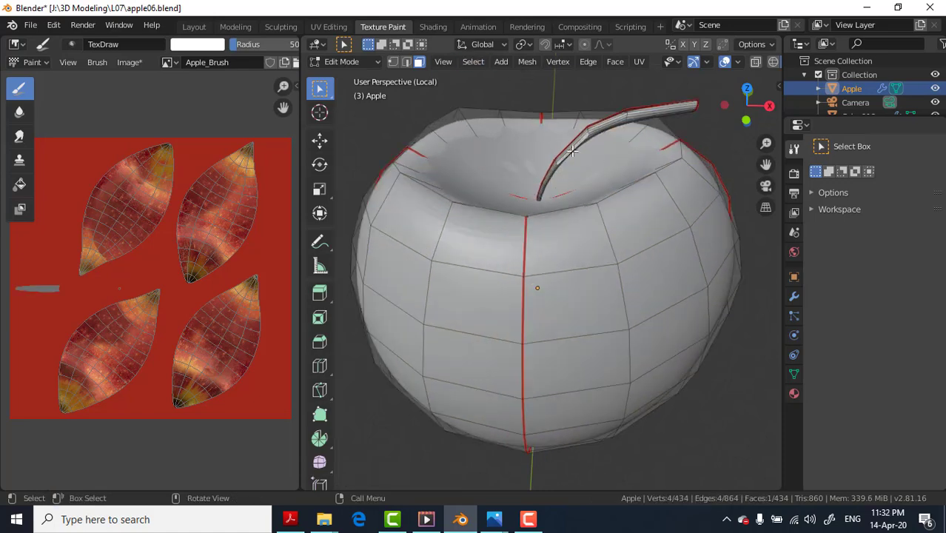
pyautogui.click(496, 239)
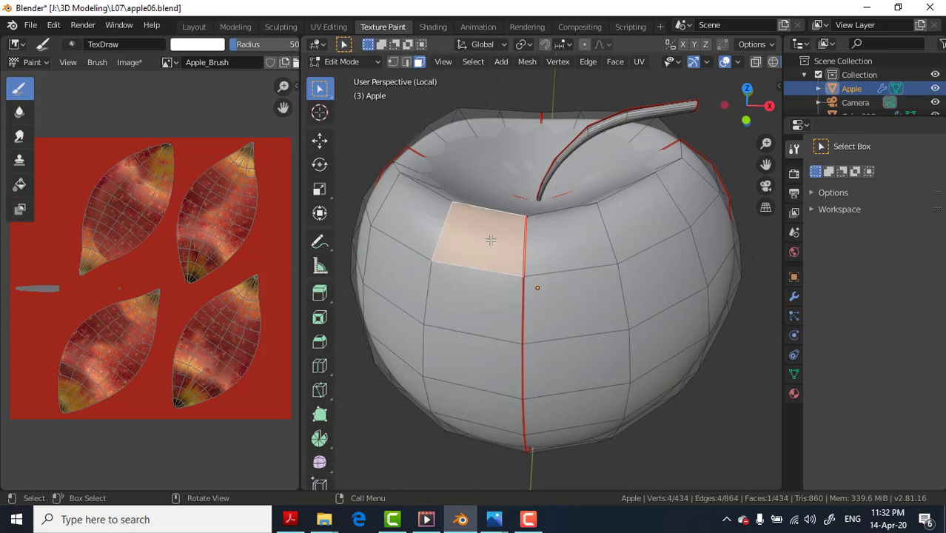
pyautogui.press('l')
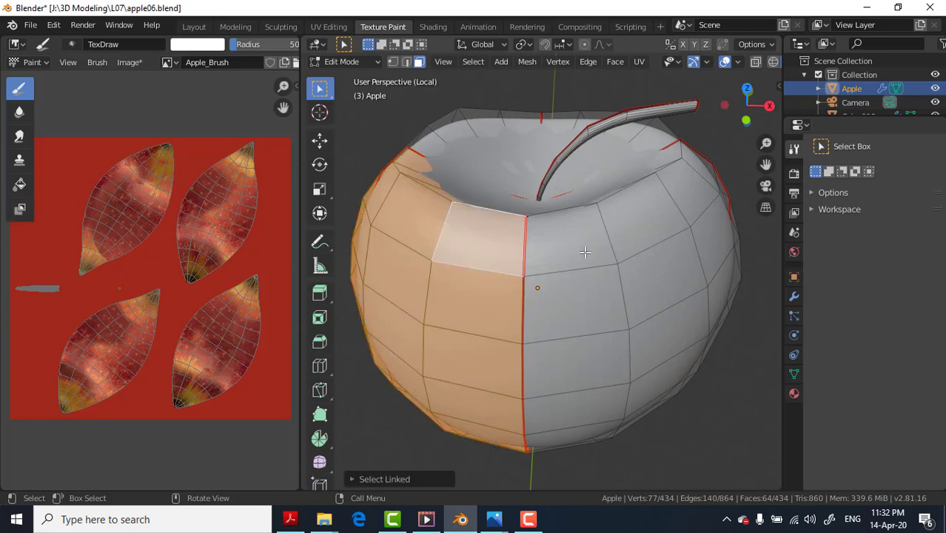
pyautogui.click(585, 253)
pyautogui.click(488, 250)
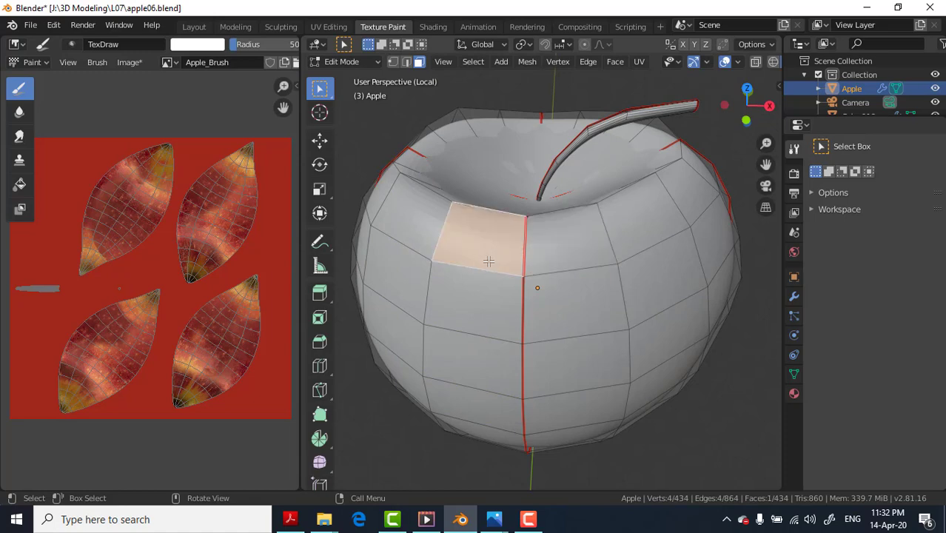
pyautogui.press('k')
pyautogui.click(490, 260)
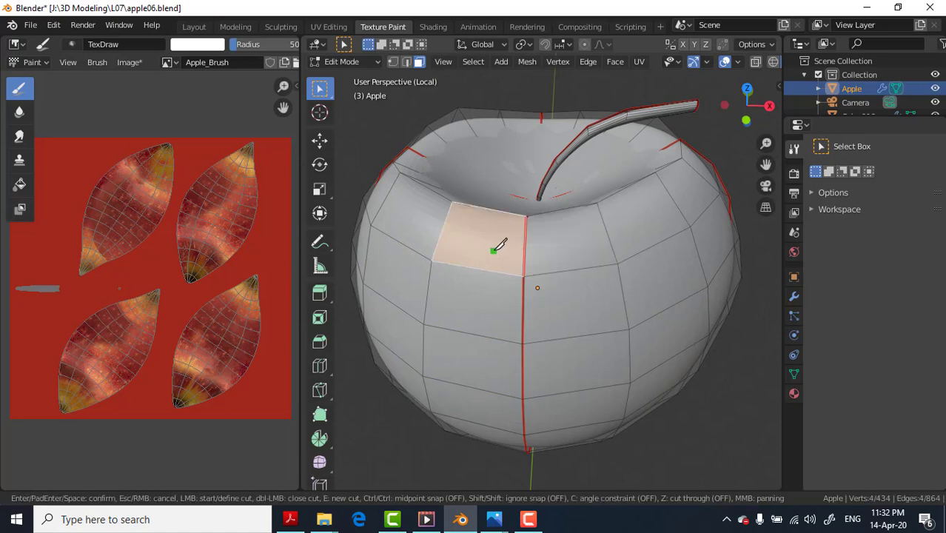
pyautogui.press('Escape')
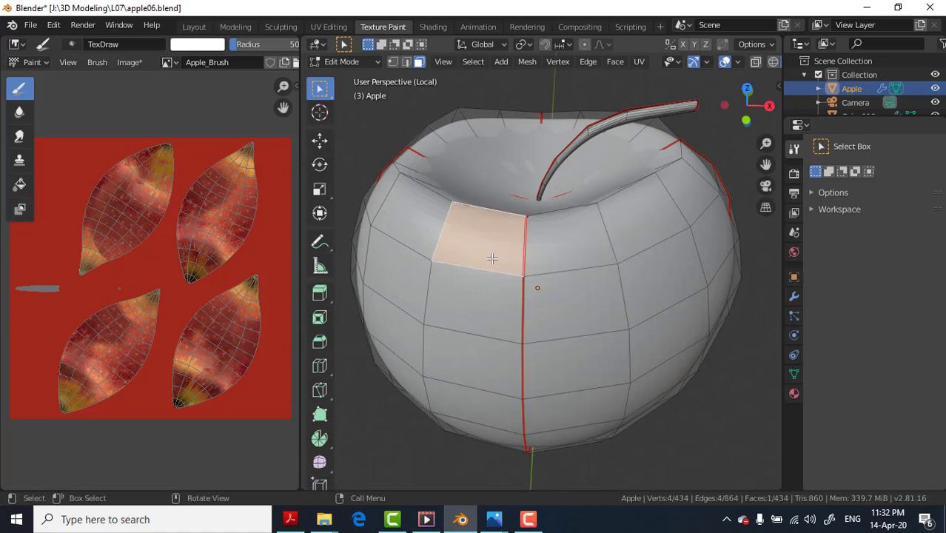
pyautogui.press('l')
# Step: Add the right, front and upper-left face islands to the selection with L
pyautogui.keyDown('shift'); pyautogui.click(568, 238); pyautogui.keyUp('shift')
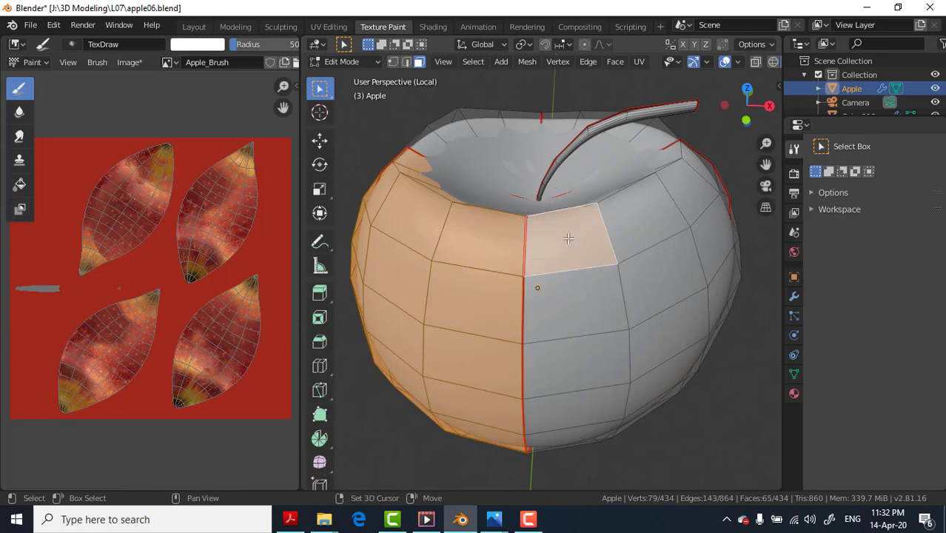
pyautogui.press('l')
pyautogui.moveTo(503, 230)
pyautogui.mouseDown(button='middle')
pyautogui.moveTo(581, 275)
pyautogui.moveTo(595, 297)
pyautogui.mouseUp(button='middle')
pyautogui.keyDown('shift'); pyautogui.click(595, 298); pyautogui.keyUp('shift')
pyautogui.press('l')
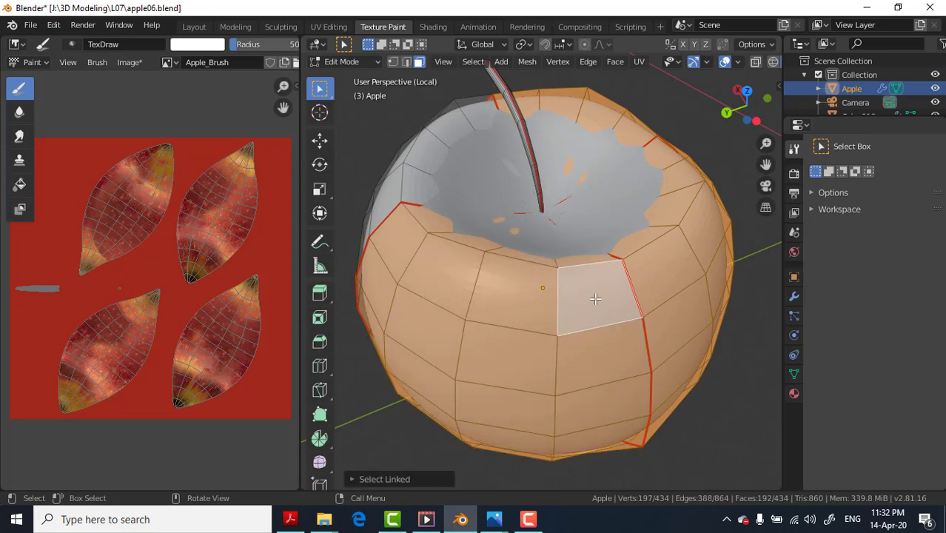
pyautogui.moveTo(493, 277)
pyautogui.mouseDown(button='middle')
pyautogui.moveTo(633, 293)
pyautogui.moveTo(497, 250)
pyautogui.mouseUp(button='middle')
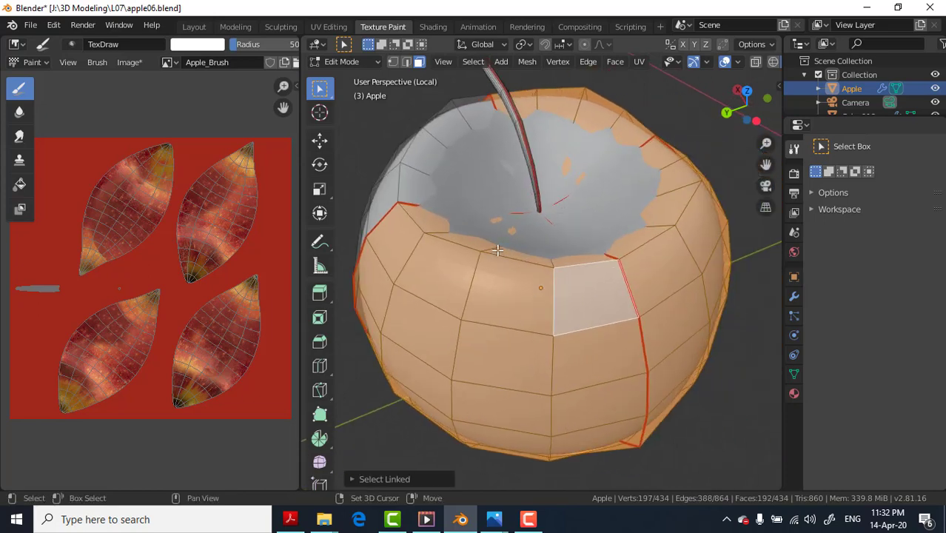
pyautogui.keyDown('shift'); pyautogui.click(418, 163); pyautogui.keyUp('shift')
pyautogui.press('l')
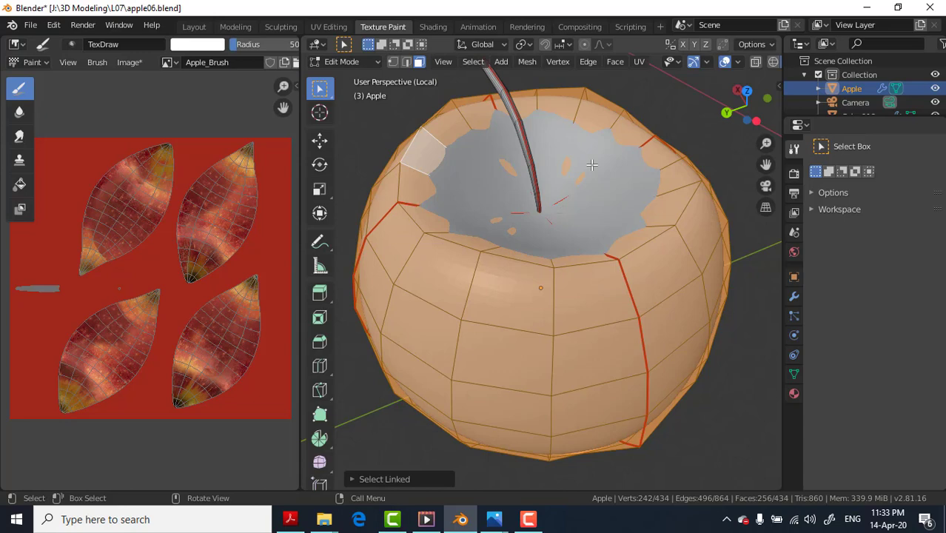
# Step: Hide the apple body, enter Texture Paint mode, and limit painting to selected faces
pyautogui.press('h')
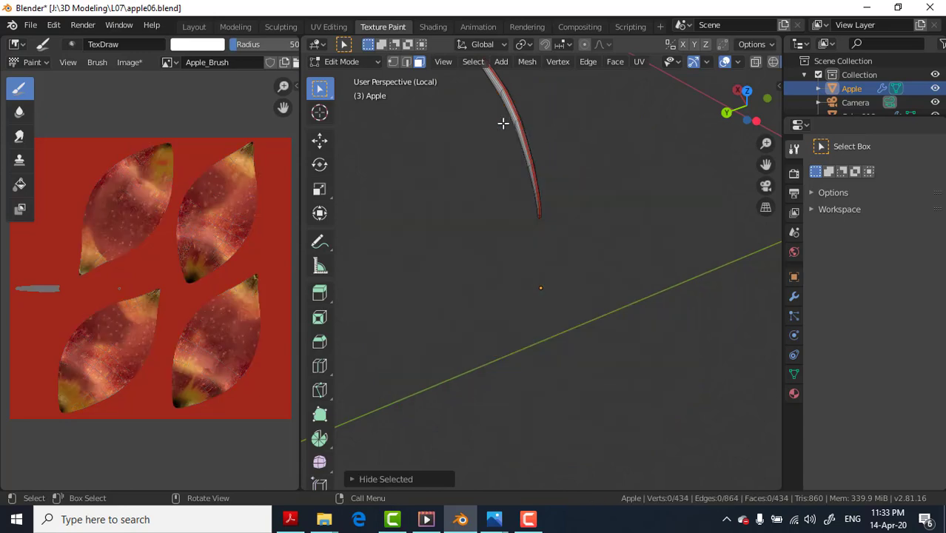
pyautogui.click(349, 64)
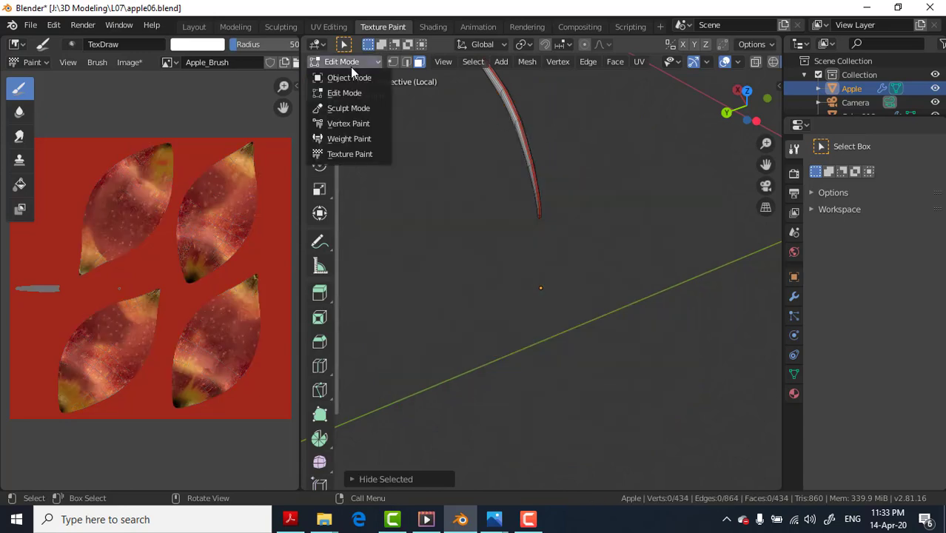
pyautogui.click(348, 155)
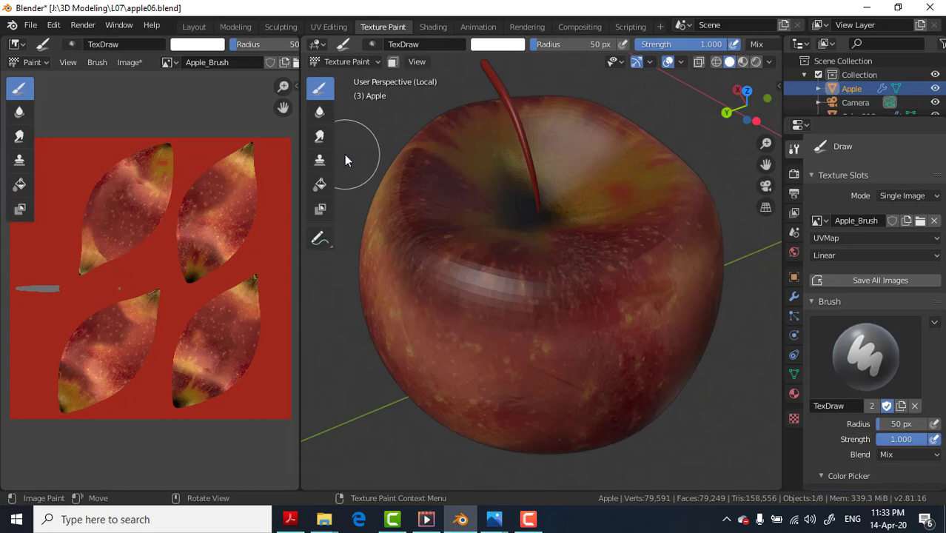
pyautogui.click(395, 62)
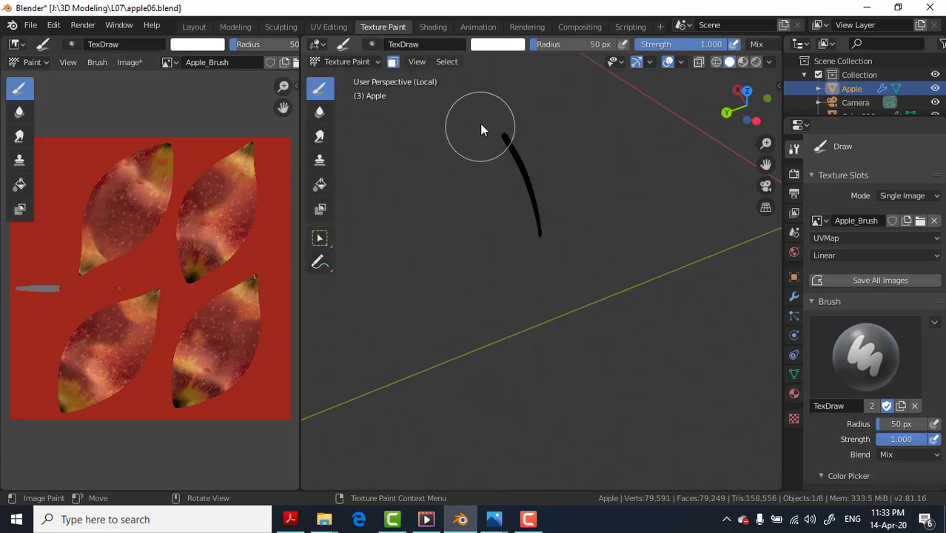
# Step: Orbit to the stem and set the Apple brush texture mapping to Stencil
pyautogui.moveTo(478, 139); pyautogui.dragTo(501, 175, button='middle')
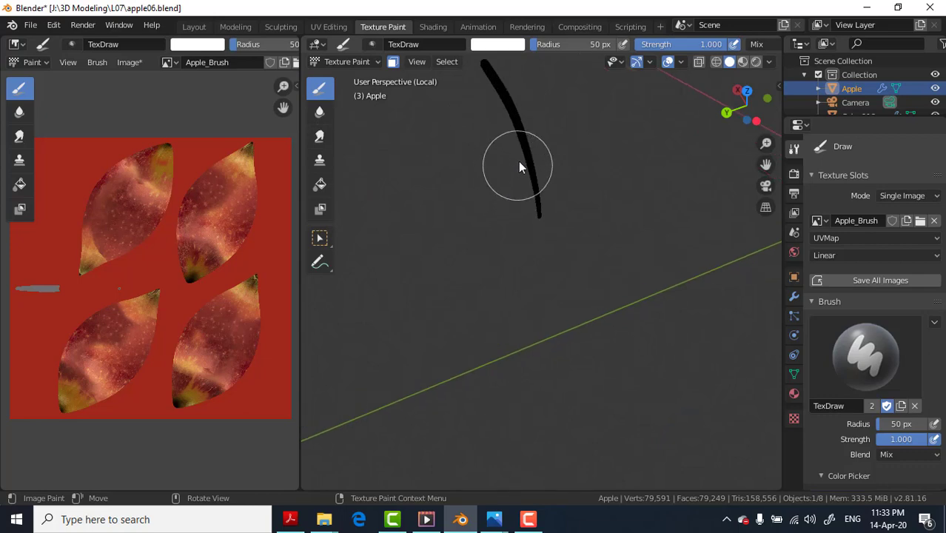
pyautogui.moveTo(513, 131); pyautogui.dragTo(532, 155, button='middle')
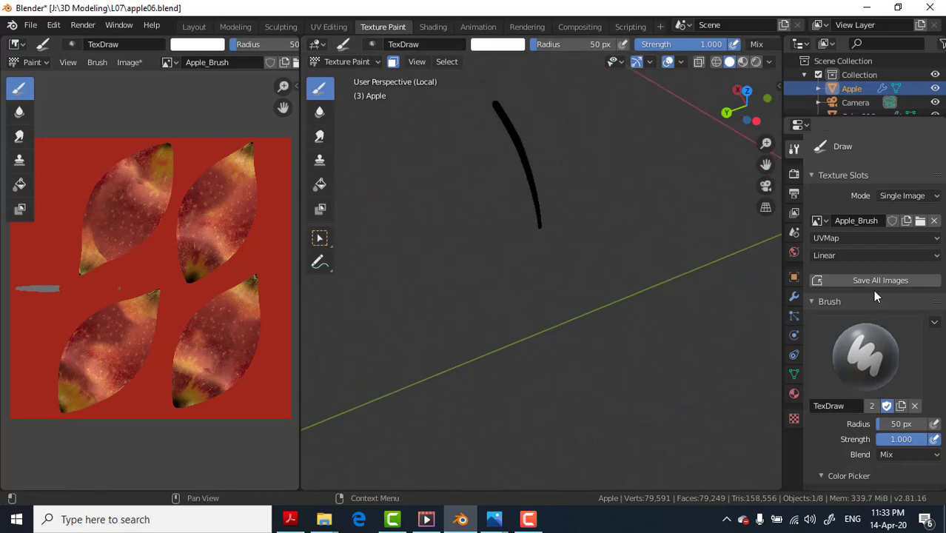
pyautogui.scroll(-2, 870, 274)
pyautogui.scroll(-5, 865, 311)
pyautogui.scroll(-3, 881, 367)
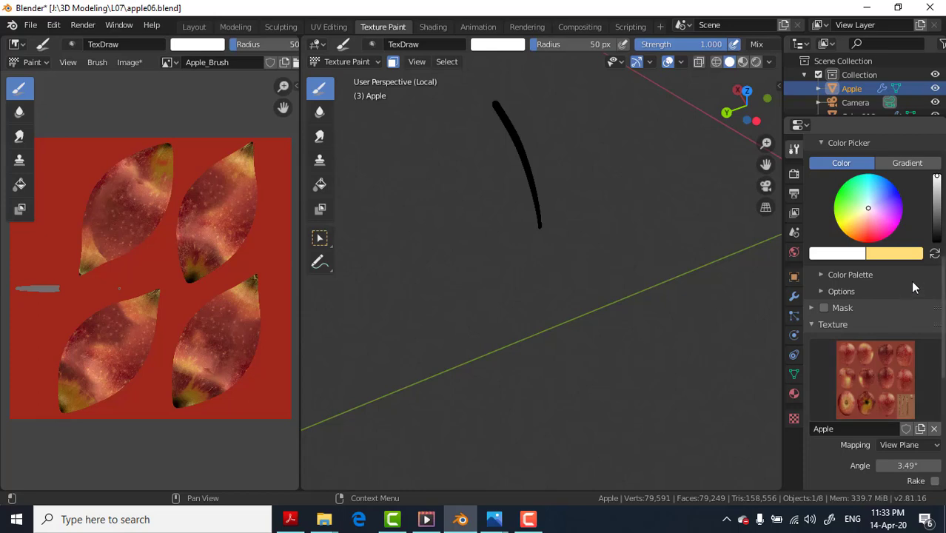
pyautogui.scroll(2, 910, 280)
pyautogui.scroll(2, 893, 316)
pyautogui.scroll(4, 900, 265)
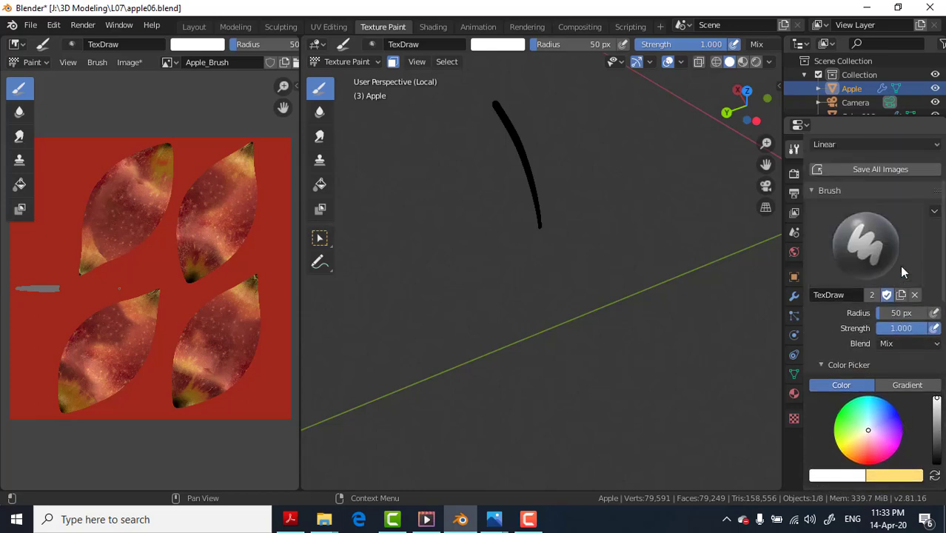
pyautogui.scroll(-3, 900, 265)
pyautogui.scroll(-4, 899, 265)
pyautogui.scroll(-3, 903, 281)
pyautogui.click(909, 305)
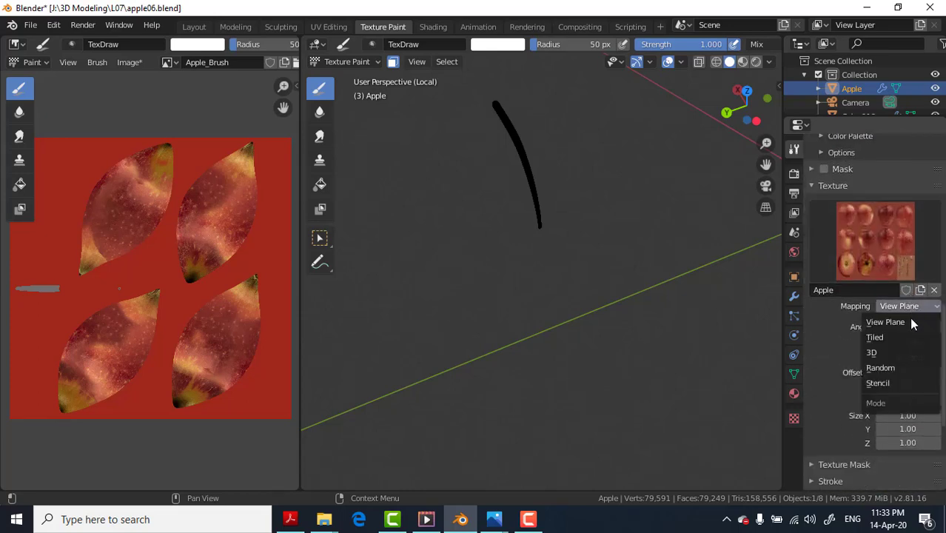
pyautogui.click(883, 383)
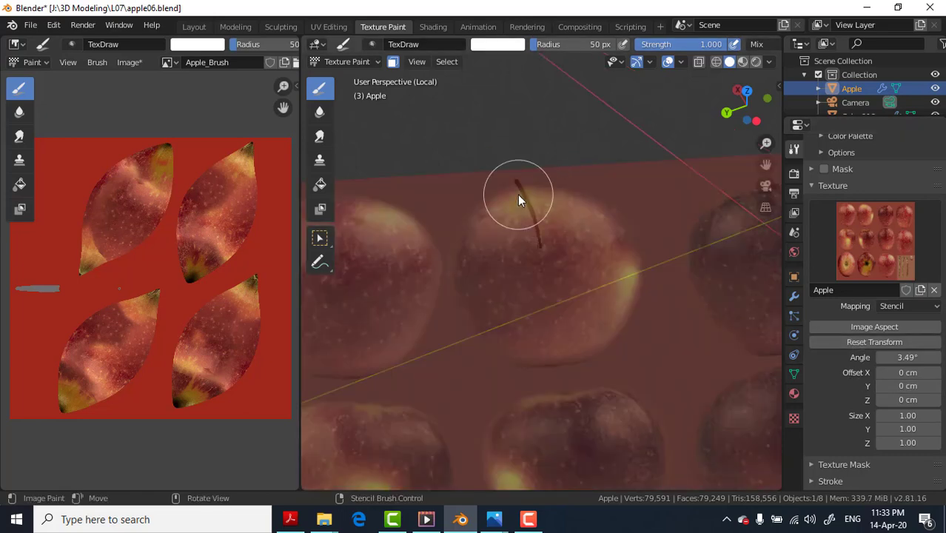
# Step: Paint a dark mark on the stem and move the stencil image up and right
pyautogui.moveTo(517, 194); pyautogui.dragTo(520, 199)
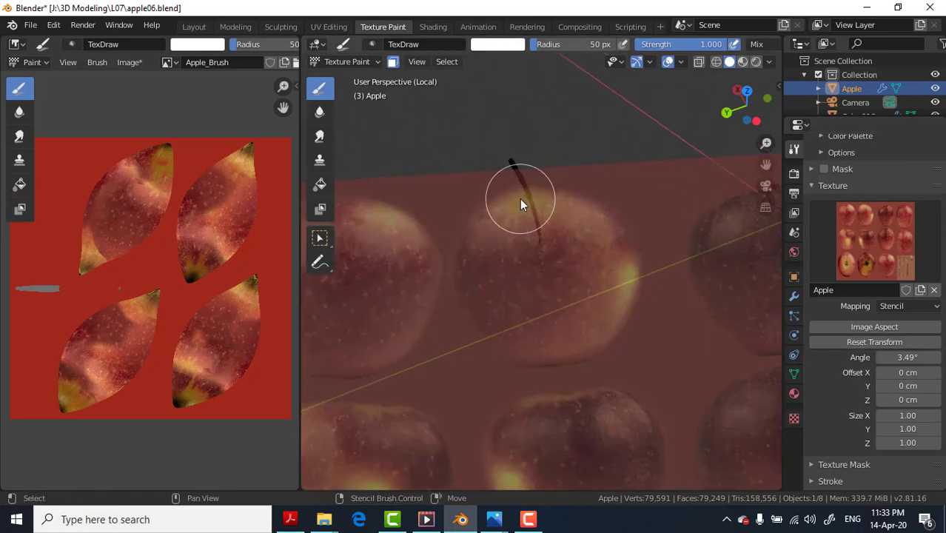
pyautogui.moveTo(520, 198); pyautogui.dragTo(556, 99, button='right')
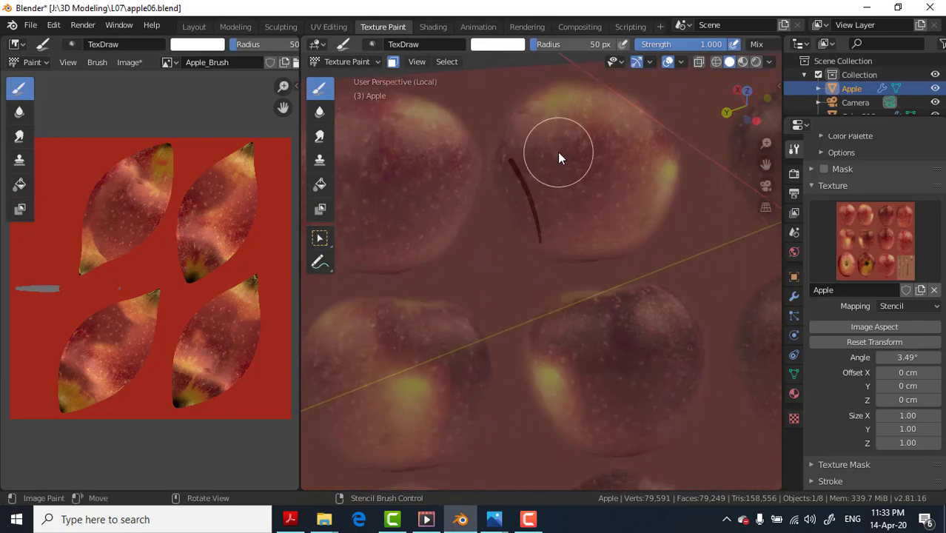
pyautogui.moveTo(557, 152)
pyautogui.mouseDown(button='right')
pyautogui.moveTo(541, 175)
pyautogui.moveTo(536, 139)
pyautogui.moveTo(554, 123)
pyautogui.mouseUp(button='right')
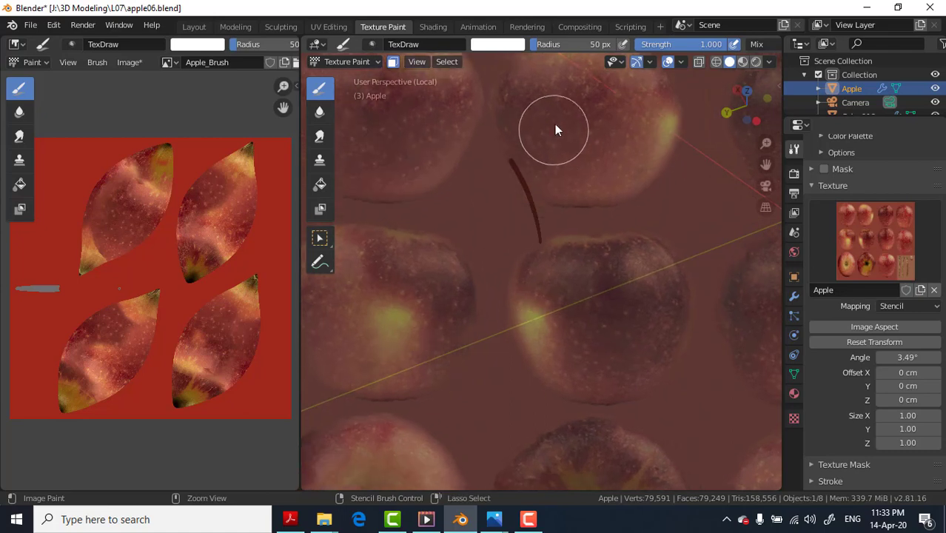
# Step: Reset the stencil transform to 0°, restore its image aspect, and enlarge it
pyautogui.click(843, 341)
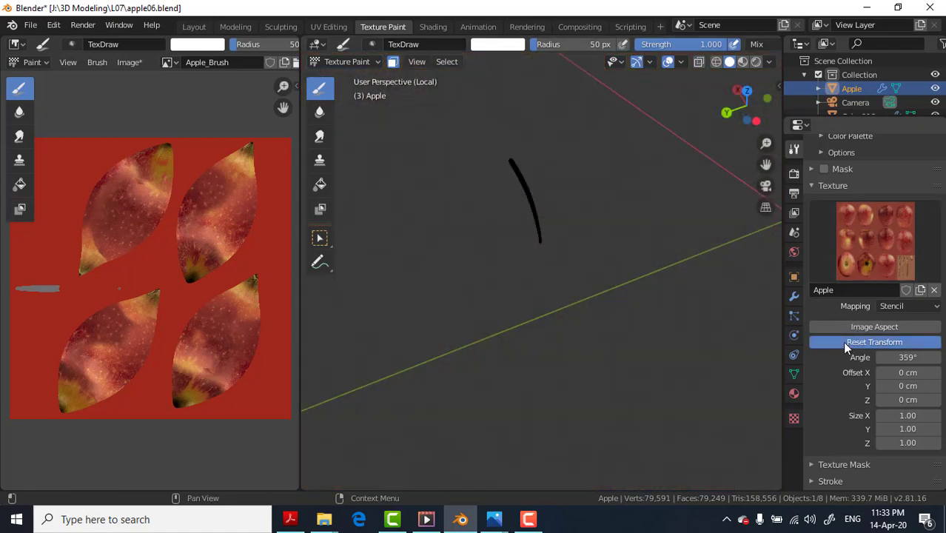
pyautogui.click(847, 327)
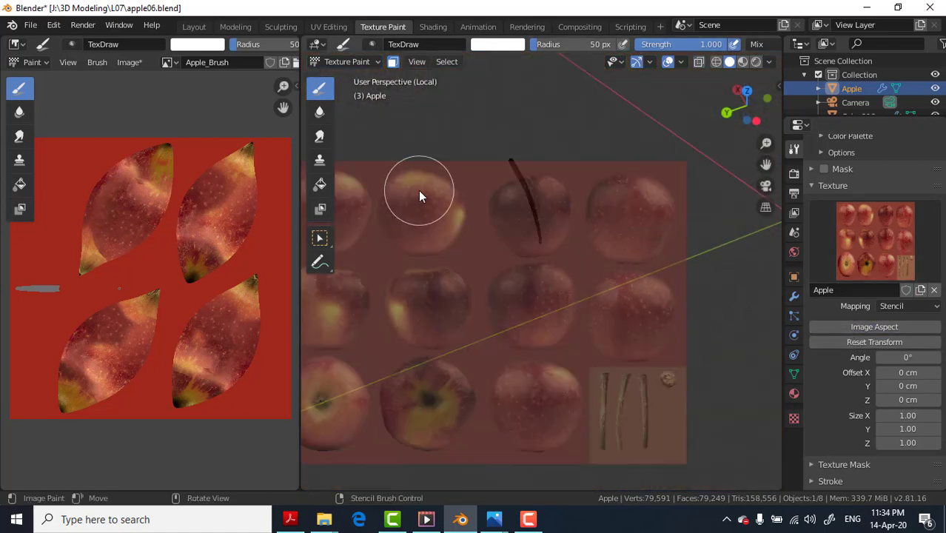
pyautogui.scroll(1, 543, 281)
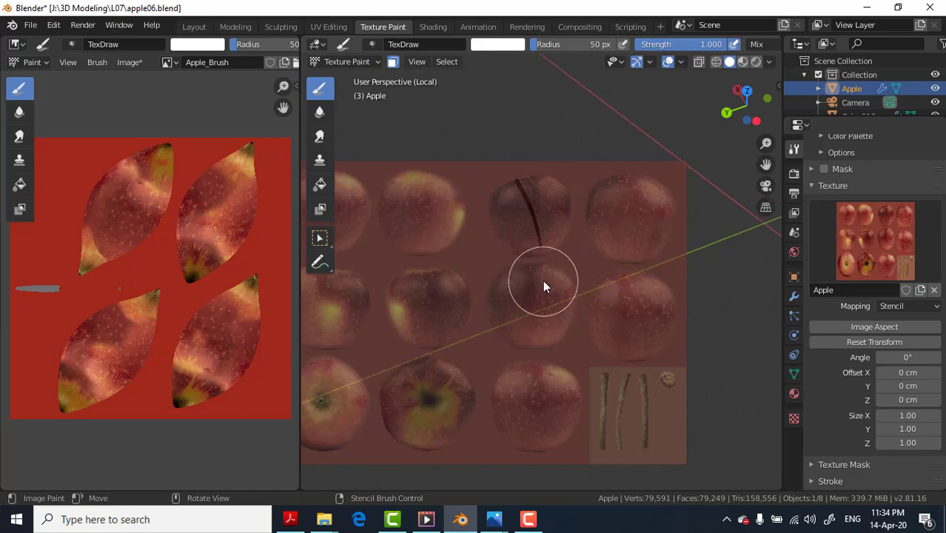
pyautogui.scroll(1, 544, 279)
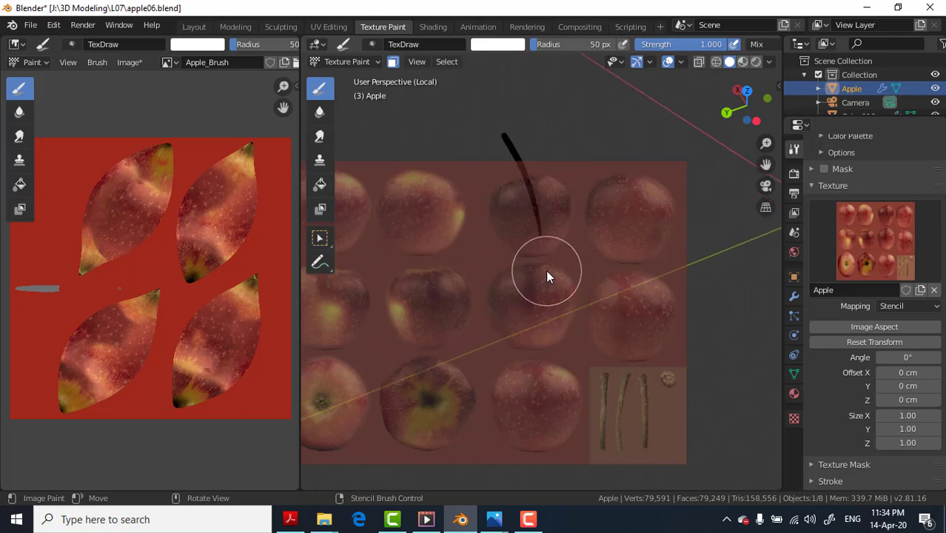
pyautogui.moveTo(546, 269)
pyautogui.keyDown('shift'); pyautogui.mouseDown(button='right')
pyautogui.moveTo(533, 203)
pyautogui.moveTo(578, 294)
pyautogui.moveTo(426, 222)
pyautogui.mouseUp(button='right'); pyautogui.keyUp('shift')
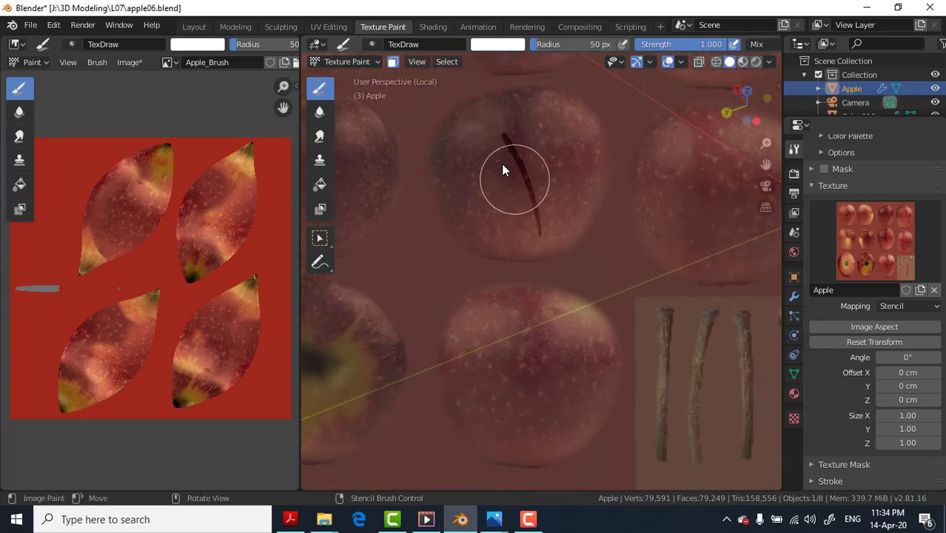
# Step: Switch to front and top orthographic views, shift the stencil, and paint a stroke on the stem
pyautogui.press('KP_1')
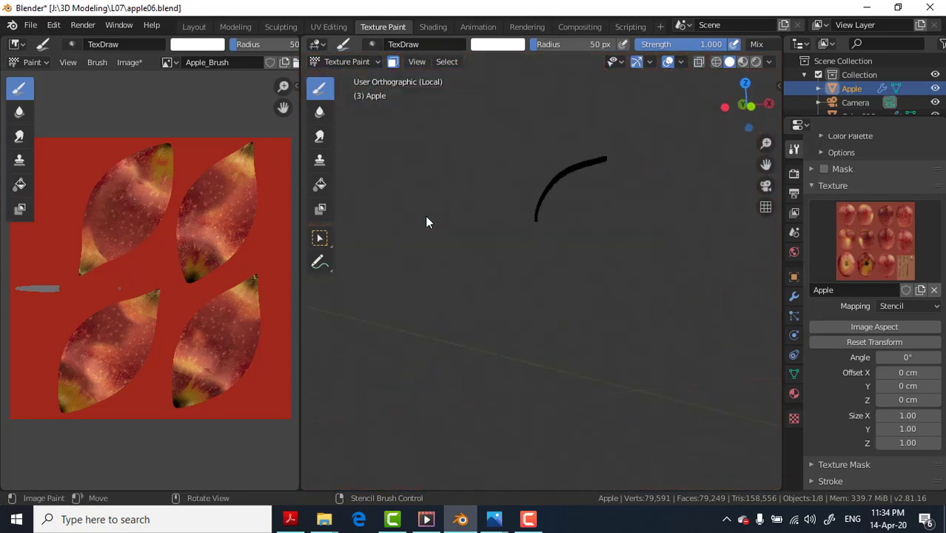
pyautogui.press('KP_7')
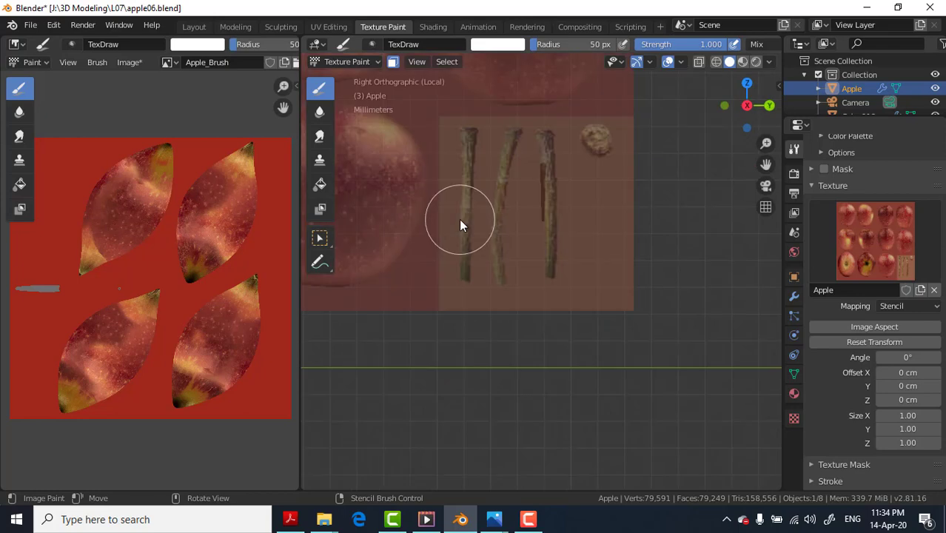
pyautogui.press('KP_1')
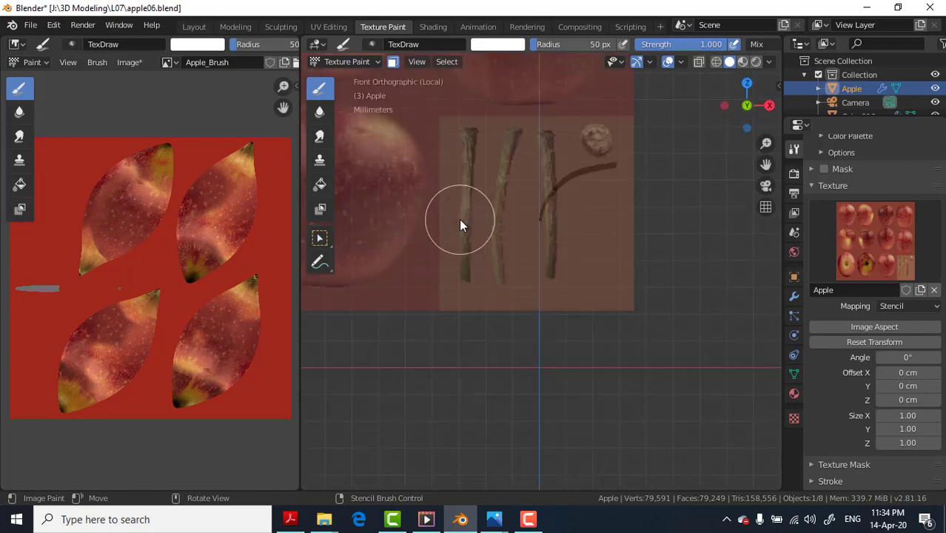
pyautogui.moveTo(521, 225); pyautogui.dragTo(524, 241, button='right')
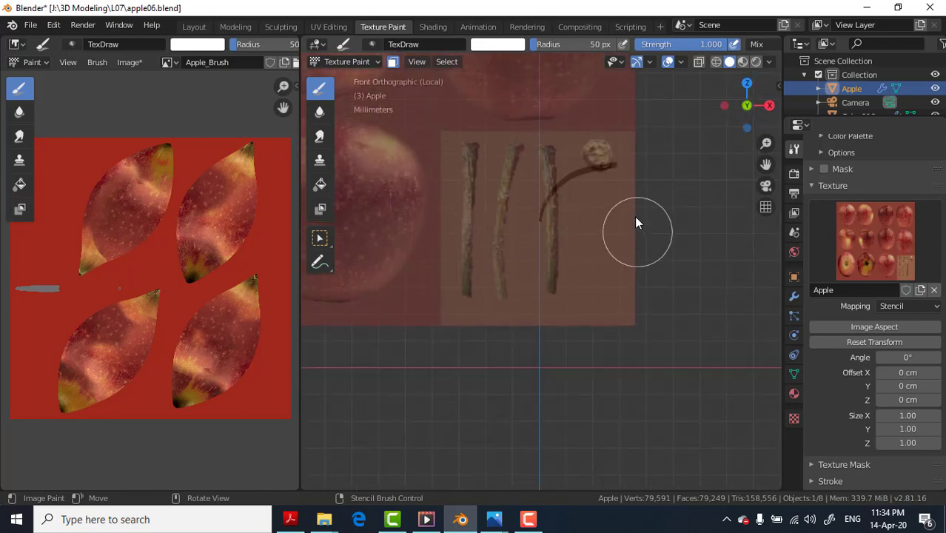
pyautogui.moveTo(636, 222); pyautogui.dragTo(592, 203)
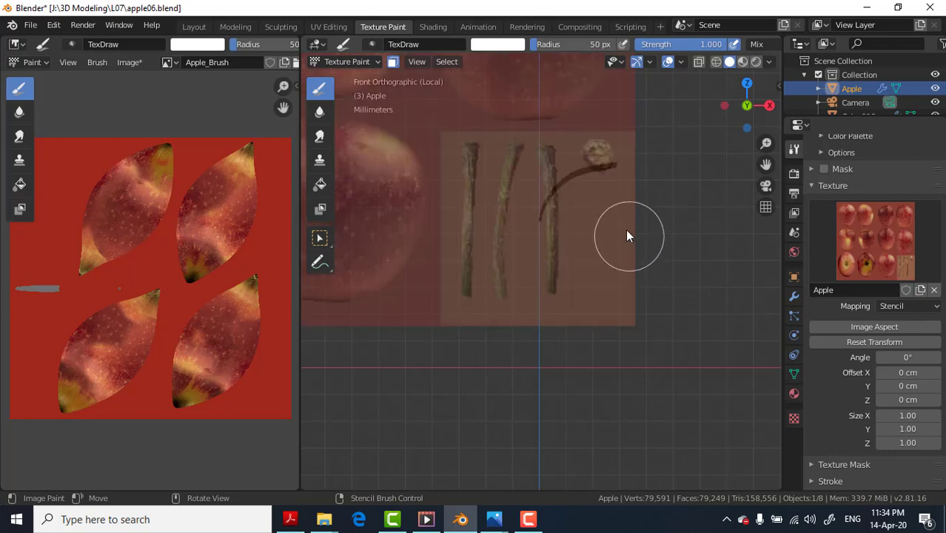
# Step: Move the sticks stencil over the stem and rotate it to about 351° to align a stick
pyautogui.moveTo(626, 229); pyautogui.dragTo(592, 185, button='middle')
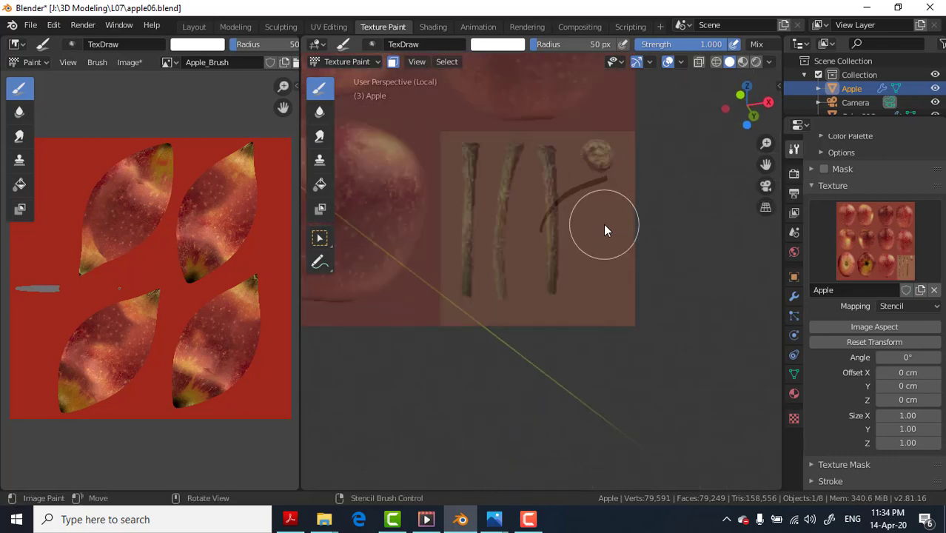
pyautogui.moveTo(603, 224)
pyautogui.mouseDown(button='middle')
pyautogui.moveTo(629, 314)
pyautogui.moveTo(651, 316)
pyautogui.mouseUp(button='middle')
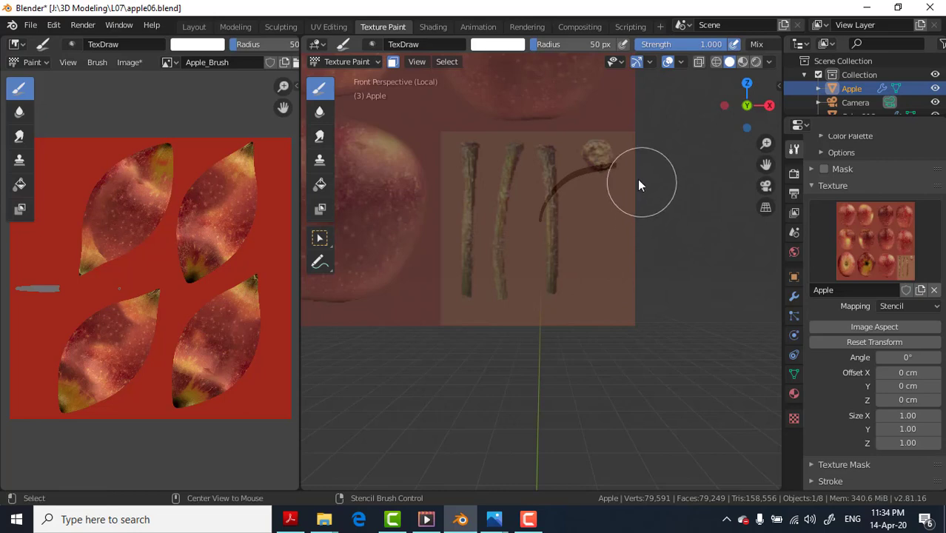
pyautogui.moveTo(581, 196); pyautogui.dragTo(450, 93, button='middle')
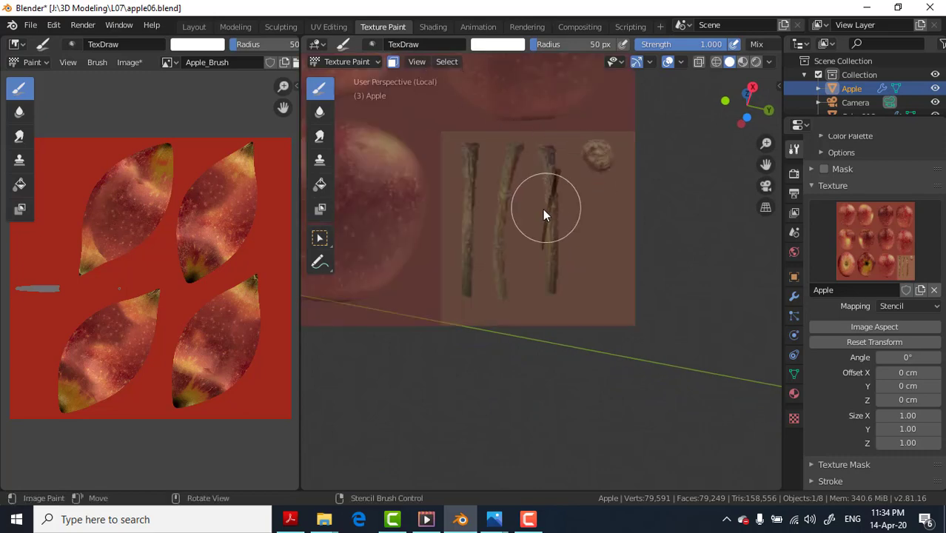
pyautogui.moveTo(543, 202); pyautogui.dragTo(538, 202, button='middle')
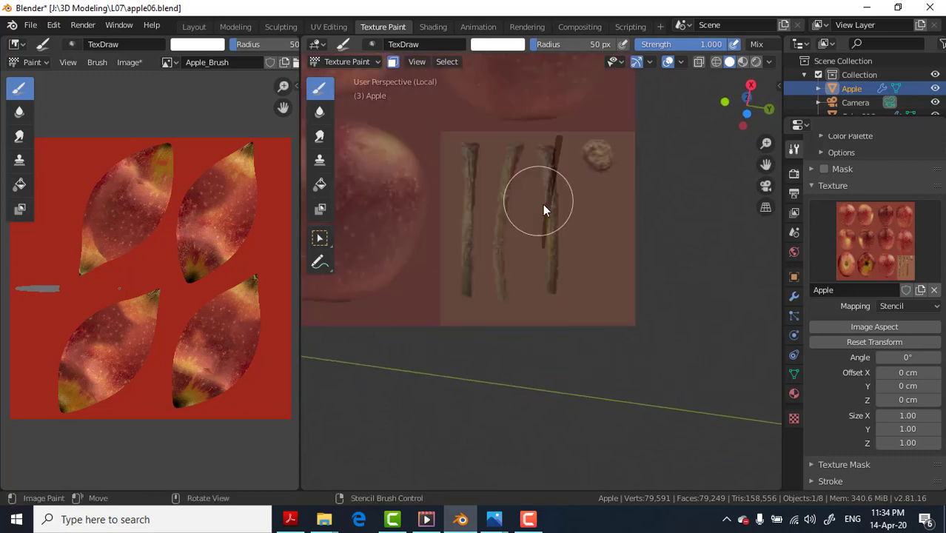
pyautogui.moveTo(555, 209)
pyautogui.mouseDown(button='right')
pyautogui.moveTo(592, 207)
pyautogui.moveTo(538, 174)
pyautogui.mouseUp(button='right')
pyautogui.moveTo(538, 174); pyautogui.dragTo(579, 170, button='middle')
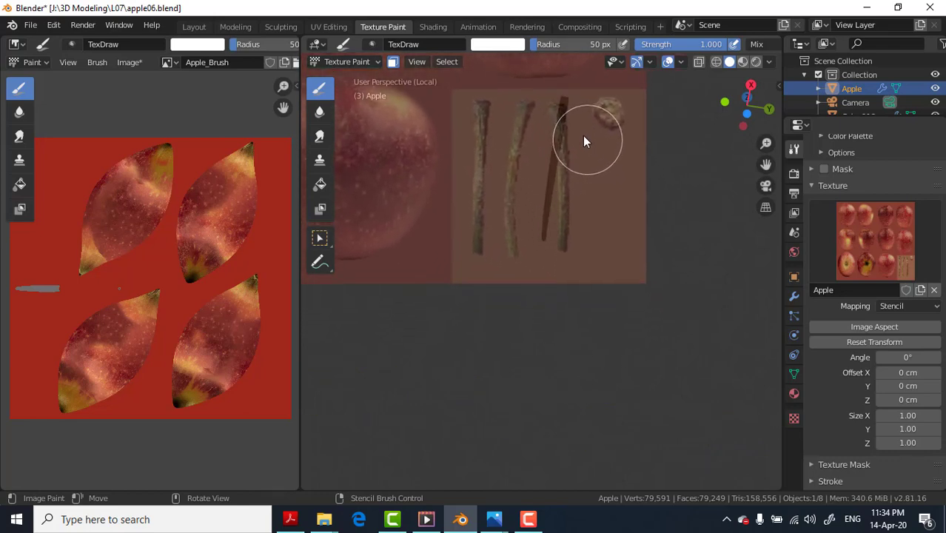
pyautogui.moveTo(579, 170); pyautogui.dragTo(577, 131, button='right')
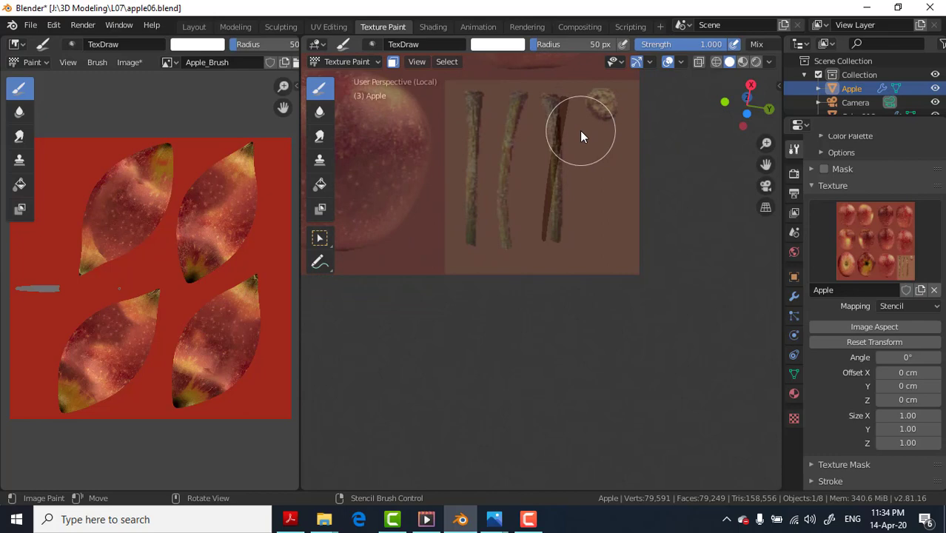
pyautogui.keyDown('ctrl'); pyautogui.moveTo(591, 136); pyautogui.dragTo(599, 150); pyautogui.keyUp('ctrl')
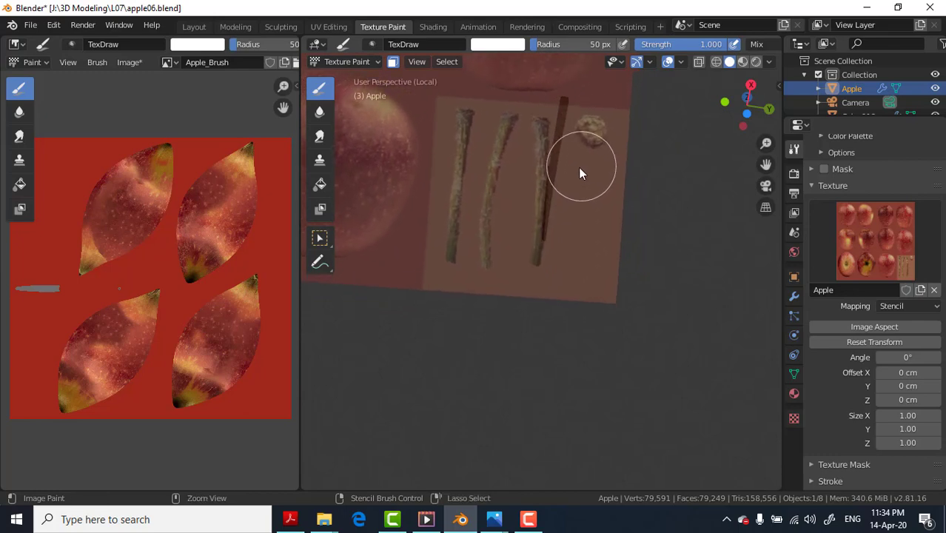
pyautogui.moveTo(598, 146)
pyautogui.keyDown('ctrl'); pyautogui.mouseDown(button='right')
pyautogui.moveTo(568, 179)
pyautogui.moveTo(570, 130)
pyautogui.moveTo(599, 150)
pyautogui.moveTo(594, 161)
pyautogui.moveTo(589, 151)
pyautogui.mouseUp(button='right'); pyautogui.keyUp('ctrl')
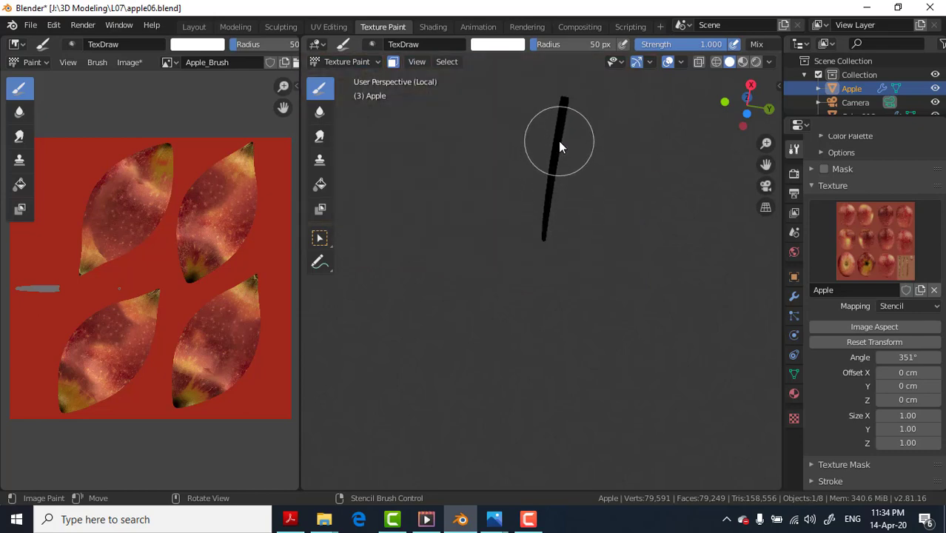
pyautogui.moveTo(558, 140); pyautogui.dragTo(560, 161, button='right')
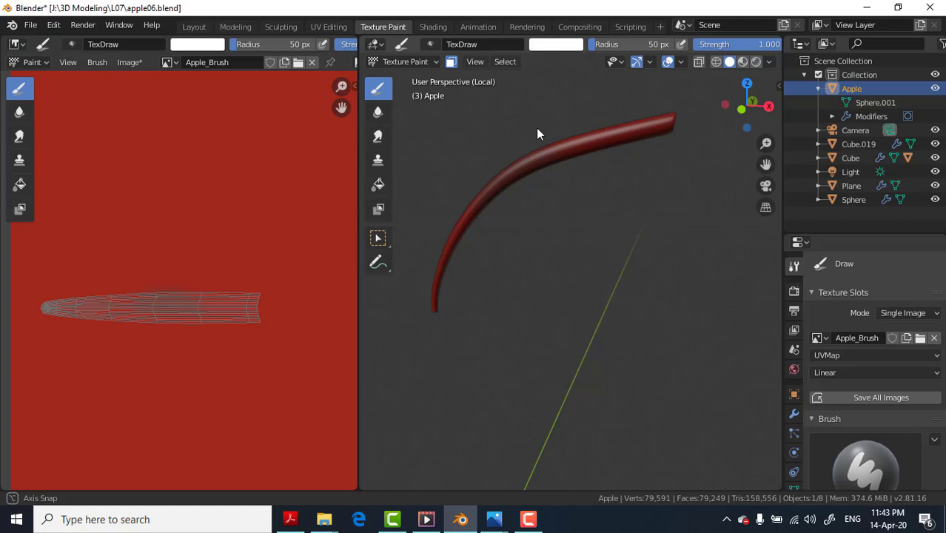
pyautogui.moveTo(535, 127)
pyautogui.mouseDown(button='middle')
pyautogui.moveTo(363, 89)
pyautogui.moveTo(675, 91)
pyautogui.moveTo(664, 166)
pyautogui.mouseUp(button='middle')
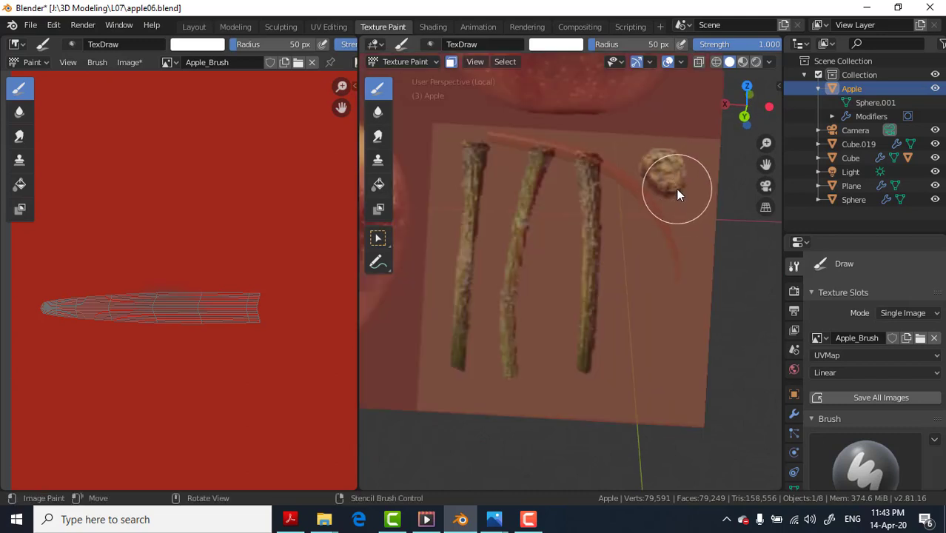
# Step: Reposition and rotate the stencil so its middle stick covers the stem
pyautogui.moveTo(665, 203)
pyautogui.mouseDown(button='middle')
pyautogui.moveTo(600, 224)
pyautogui.moveTo(503, 223)
pyautogui.moveTo(433, 211)
pyautogui.moveTo(398, 183)
pyautogui.mouseUp(button='middle')
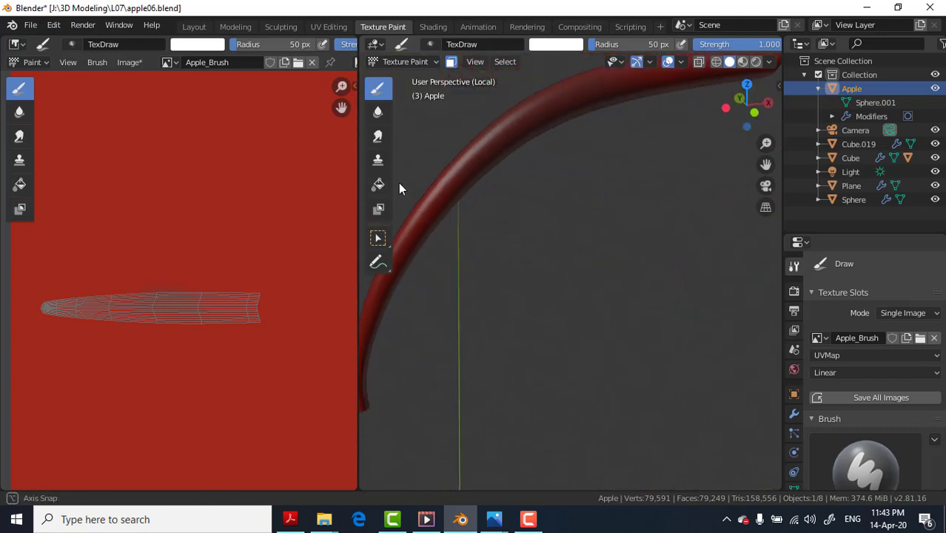
pyautogui.moveTo(500, 188)
pyautogui.mouseDown(button='middle')
pyautogui.moveTo(554, 183)
pyautogui.moveTo(558, 196)
pyautogui.moveTo(510, 192)
pyautogui.moveTo(538, 193)
pyautogui.moveTo(538, 222)
pyautogui.moveTo(554, 192)
pyautogui.moveTo(463, 93)
pyautogui.mouseUp(button='middle')
pyautogui.moveTo(538, 172)
pyautogui.mouseDown(button='middle')
pyautogui.moveTo(531, 158)
pyautogui.moveTo(608, 283)
pyautogui.mouseUp(button='middle')
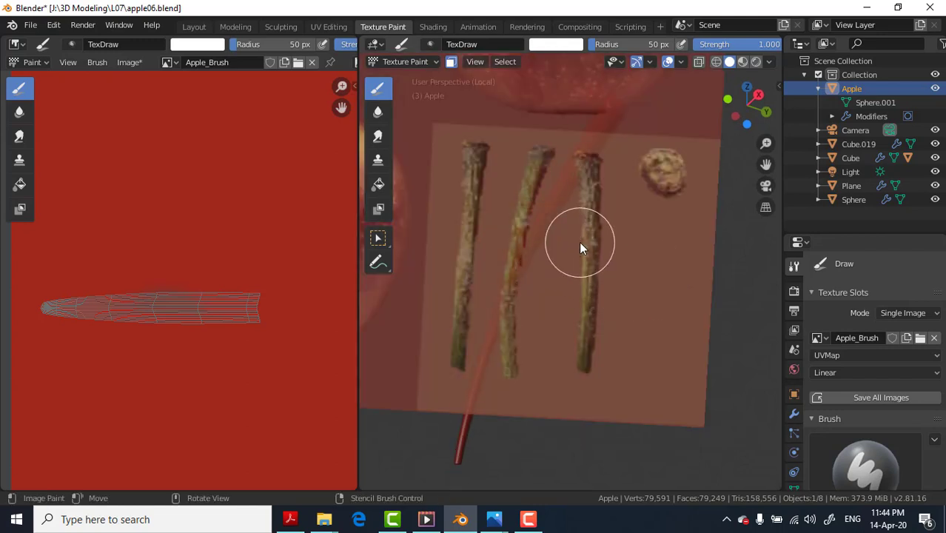
pyautogui.moveTo(594, 255); pyautogui.dragTo(610, 247, button='right')
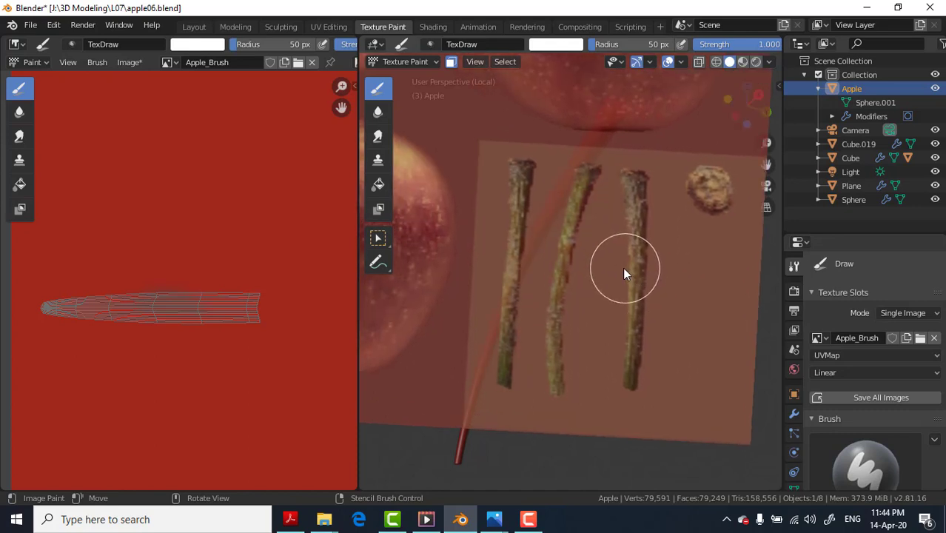
pyautogui.moveTo(623, 277)
pyautogui.mouseDown()
pyautogui.moveTo(569, 261)
pyautogui.moveTo(595, 289)
pyautogui.mouseUp()
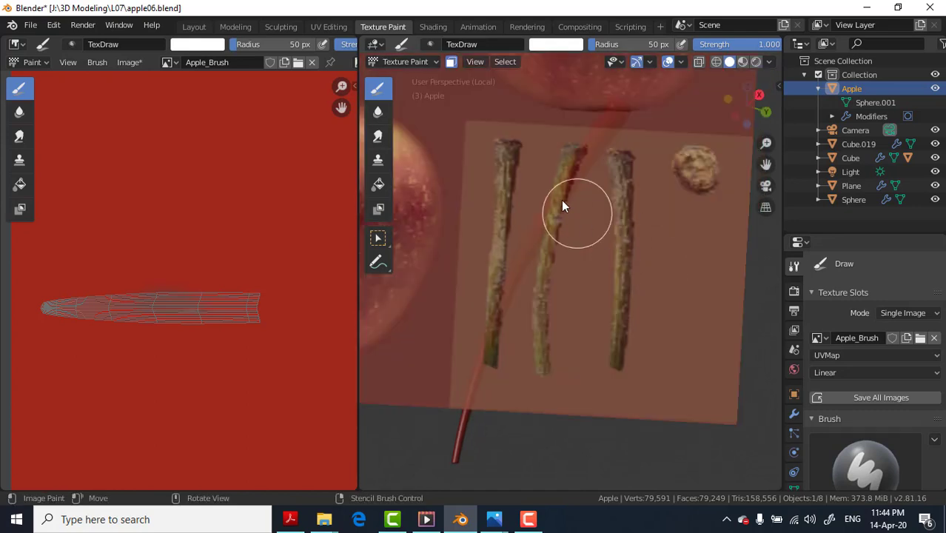
pyautogui.moveTo(561, 200)
pyautogui.mouseDown(button='middle')
pyautogui.moveTo(565, 216)
pyautogui.moveTo(596, 179)
pyautogui.moveTo(574, 234)
pyautogui.moveTo(577, 178)
pyautogui.moveTo(557, 188)
pyautogui.moveTo(586, 222)
pyautogui.mouseUp(button='middle')
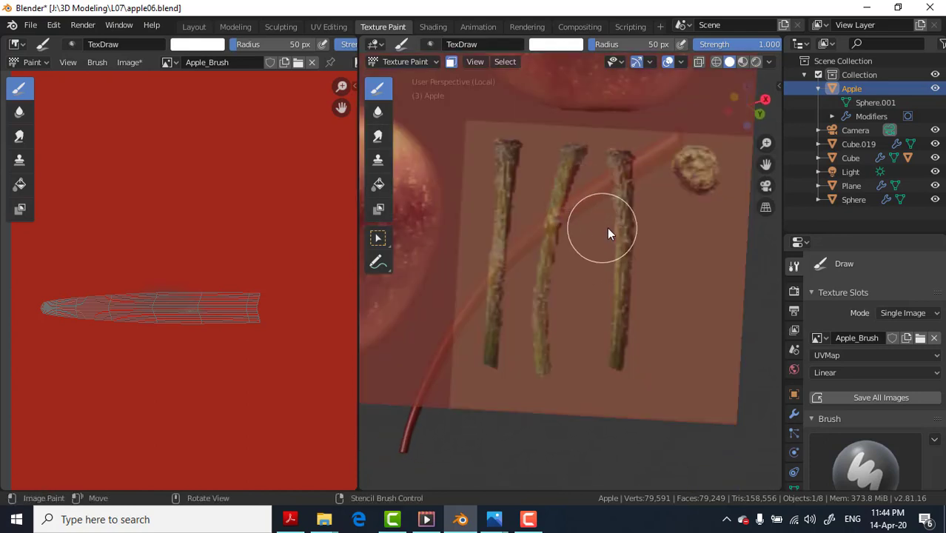
pyautogui.moveTo(644, 204)
pyautogui.keyDown('ctrl'); pyautogui.mouseDown(button='right')
pyautogui.moveTo(663, 285)
pyautogui.moveTo(536, 403)
pyautogui.moveTo(484, 334)
pyautogui.moveTo(593, 243)
pyautogui.moveTo(586, 226)
pyautogui.moveTo(661, 219)
pyautogui.moveTo(587, 313)
pyautogui.moveTo(496, 290)
pyautogui.moveTo(656, 219)
pyautogui.moveTo(667, 198)
pyautogui.moveTo(657, 215)
pyautogui.moveTo(621, 228)
pyautogui.moveTo(681, 201)
pyautogui.mouseUp(button='right'); pyautogui.keyUp('ctrl')
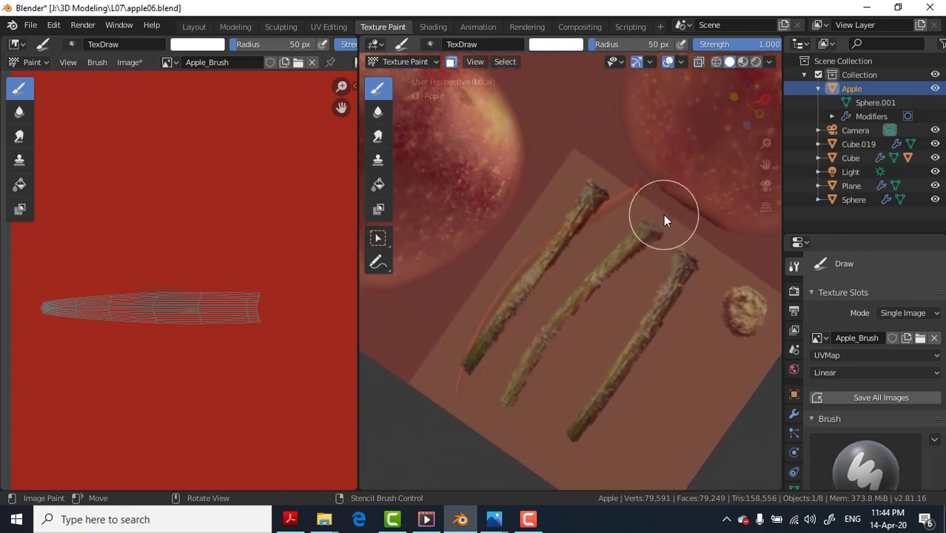
pyautogui.moveTo(663, 215)
pyautogui.keyDown('shift'); pyautogui.mouseDown(button='middle')
pyautogui.moveTo(629, 161)
pyautogui.moveTo(634, 193)
pyautogui.moveTo(649, 182)
pyautogui.moveTo(645, 205)
pyautogui.moveTo(608, 228)
pyautogui.moveTo(663, 186)
pyautogui.moveTo(633, 227)
pyautogui.mouseUp(button='middle'); pyautogui.keyUp('shift')
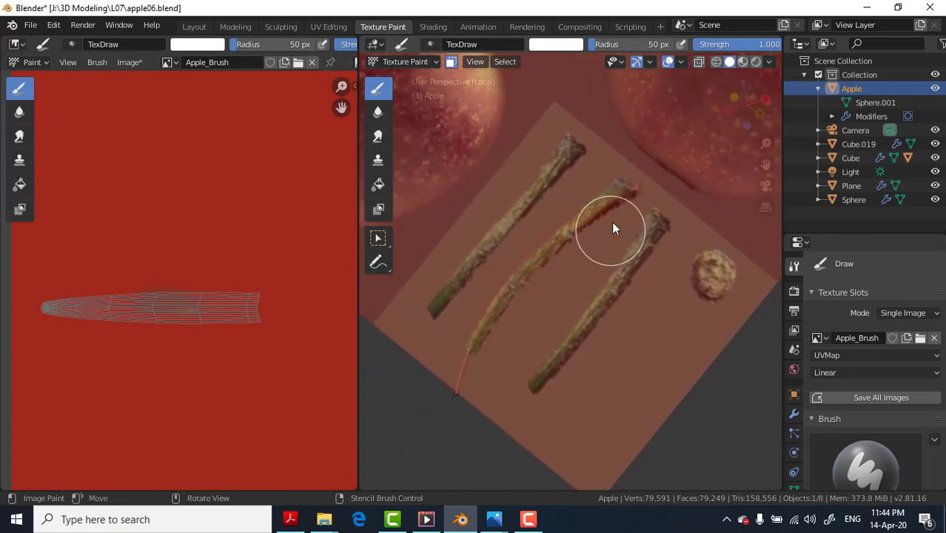
# Step: Paint stick texture onto the stem in several strokes with the TexDraw brush
pyautogui.moveTo(528, 270)
pyautogui.mouseDown()
pyautogui.moveTo(478, 348)
pyautogui.moveTo(512, 327)
pyautogui.mouseUp()
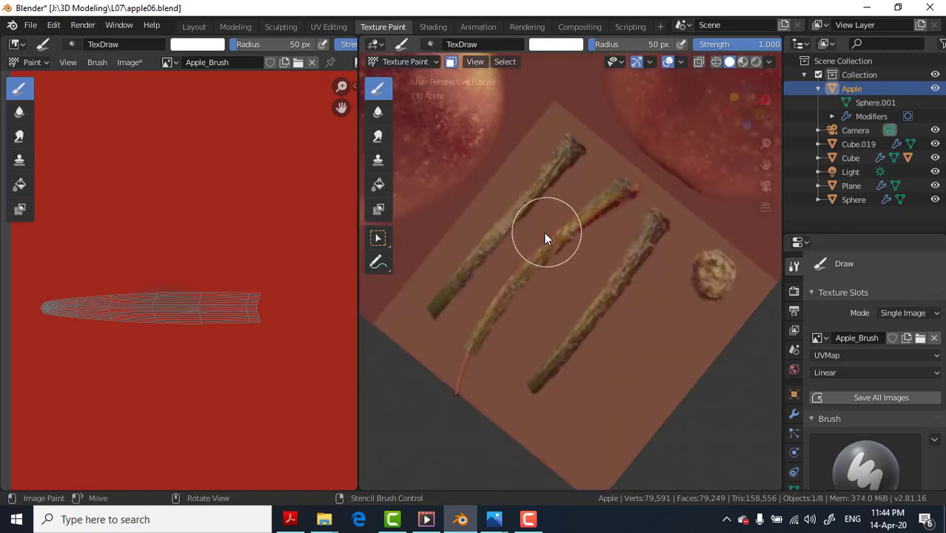
pyautogui.moveTo(557, 246); pyautogui.dragTo(514, 278)
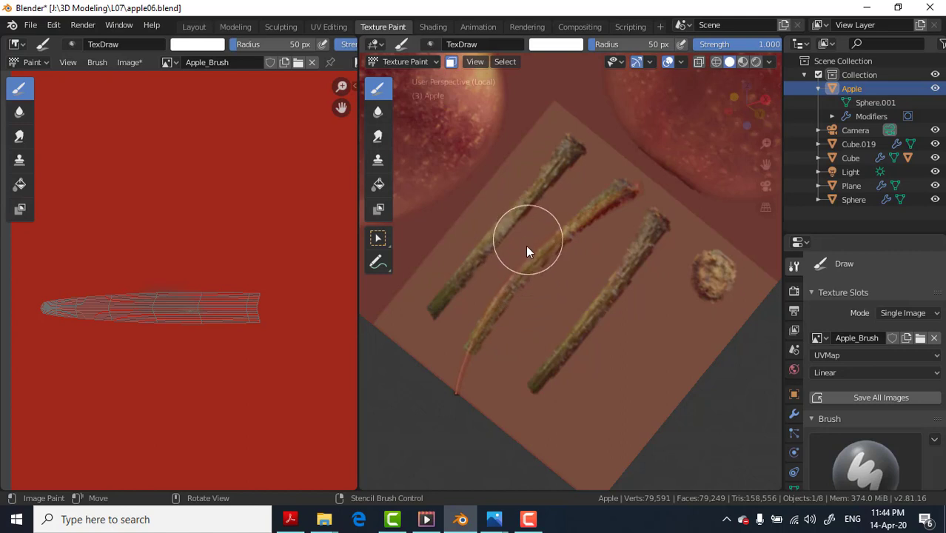
pyautogui.moveTo(524, 248); pyautogui.dragTo(561, 226)
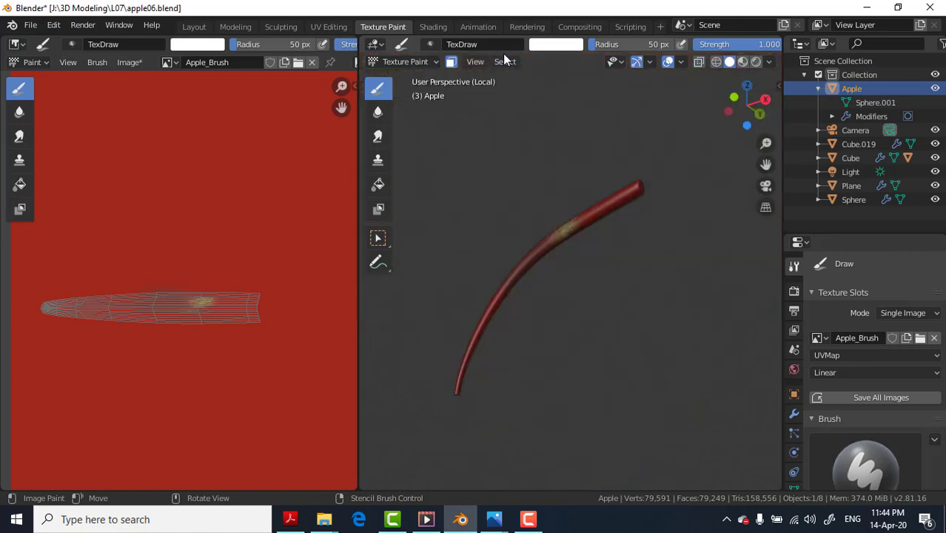
pyautogui.click(505, 62)
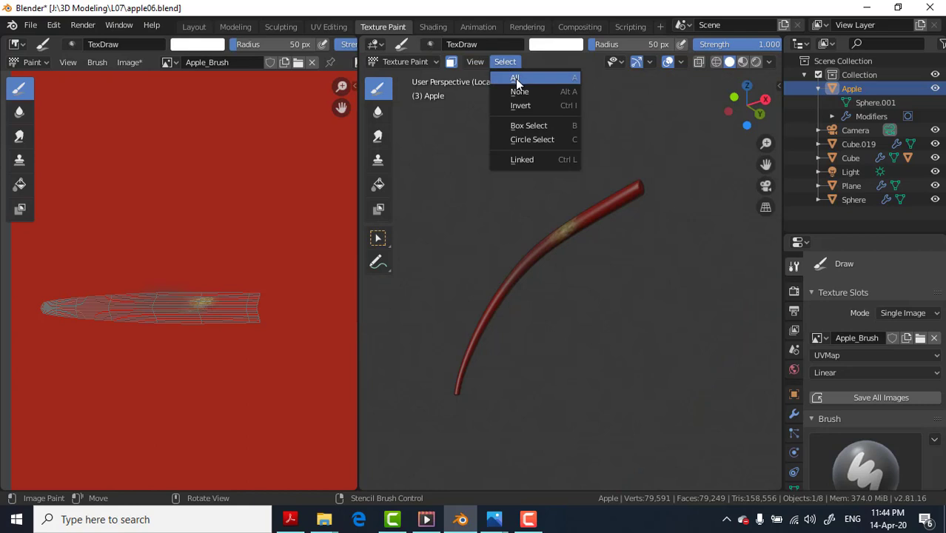
pyautogui.click(515, 79)
pyautogui.click(506, 62)
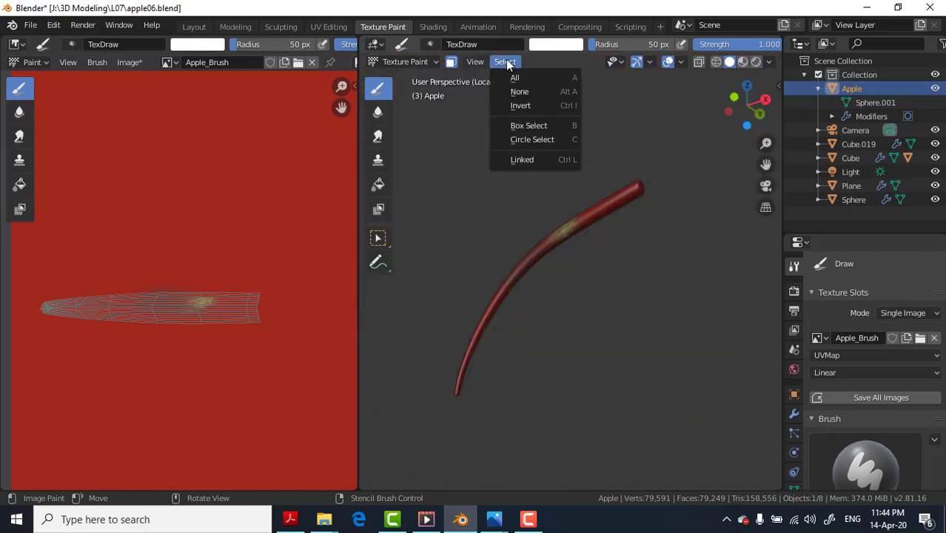
pyautogui.click(519, 91)
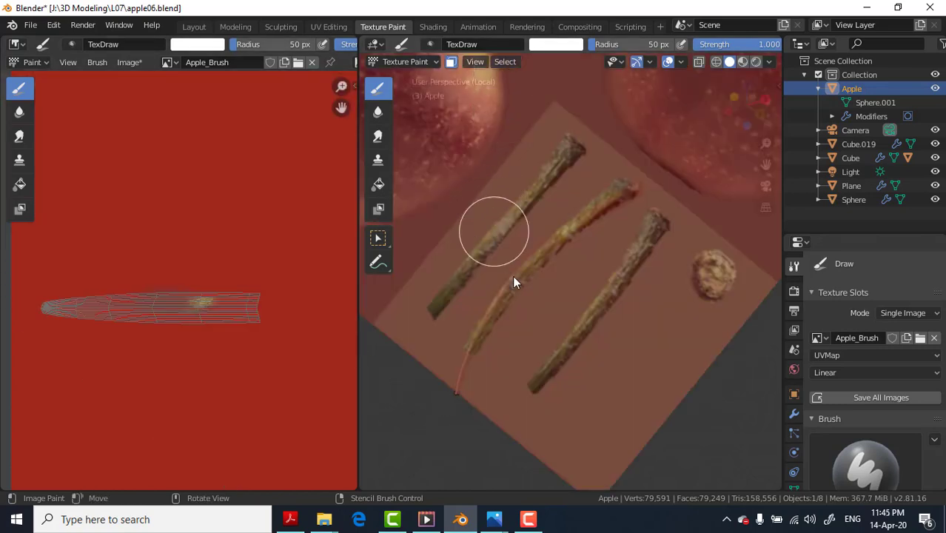
# Step: Paint the stick texture up and down the stem, then check the unpainted side
pyautogui.moveTo(610, 205)
pyautogui.mouseDown()
pyautogui.moveTo(614, 196)
pyautogui.moveTo(436, 419)
pyautogui.moveTo(613, 195)
pyautogui.moveTo(581, 244)
pyautogui.moveTo(409, 381)
pyautogui.mouseUp()
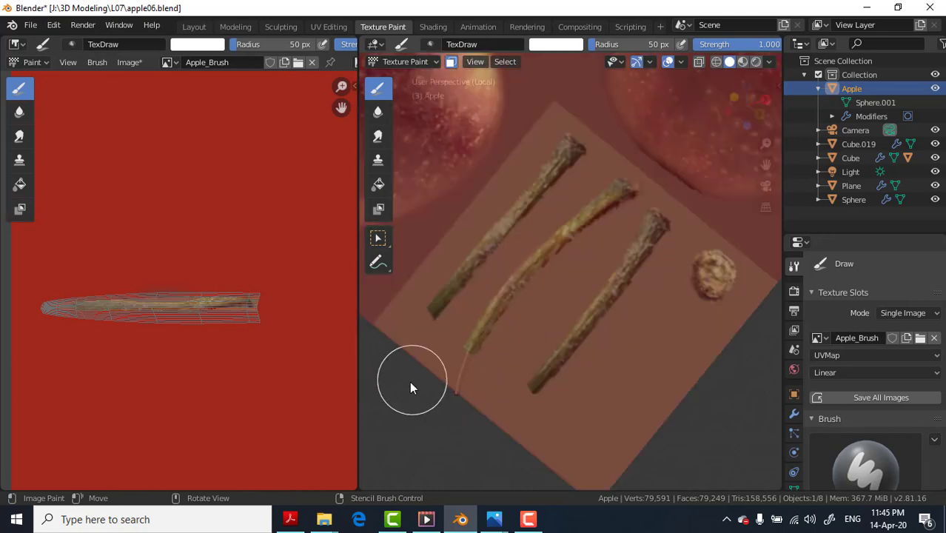
pyautogui.moveTo(648, 307)
pyautogui.mouseDown(button='right')
pyautogui.moveTo(665, 348)
pyautogui.moveTo(606, 355)
pyautogui.moveTo(567, 340)
pyautogui.moveTo(686, 332)
pyautogui.mouseUp(button='right')
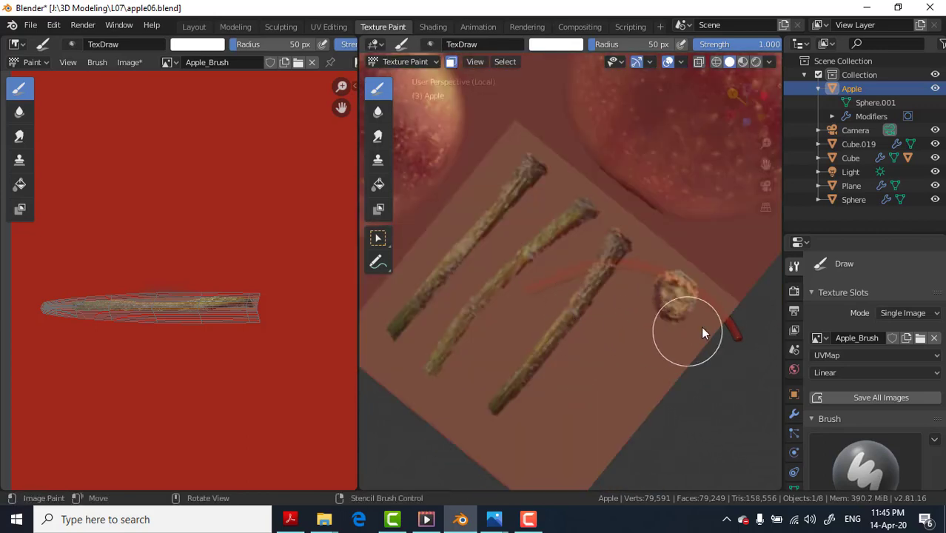
pyautogui.moveTo(686, 332)
pyautogui.mouseDown(button='middle')
pyautogui.moveTo(619, 438)
pyautogui.moveTo(687, 461)
pyautogui.moveTo(723, 445)
pyautogui.mouseUp(button='middle')
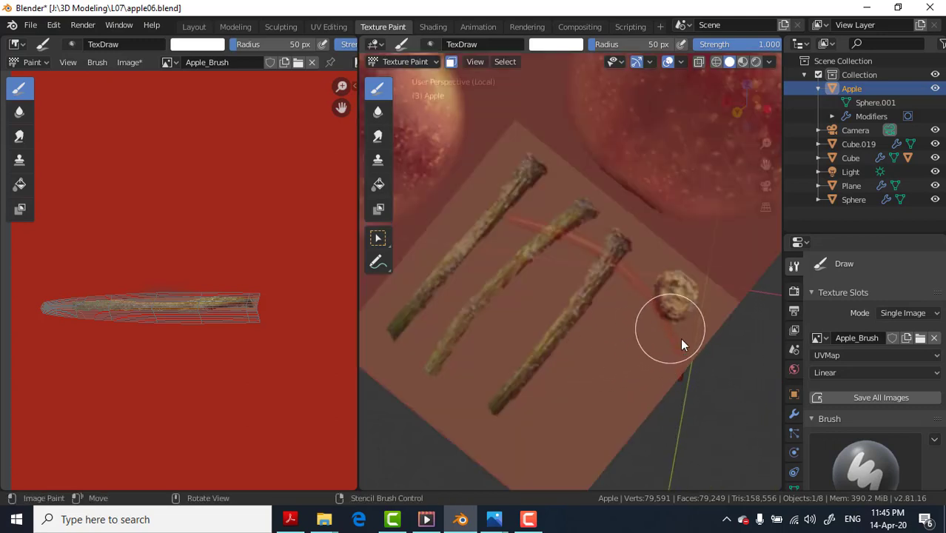
pyautogui.moveTo(650, 372)
pyautogui.mouseDown(button='middle')
pyautogui.moveTo(723, 332)
pyautogui.moveTo(647, 370)
pyautogui.mouseUp(button='middle')
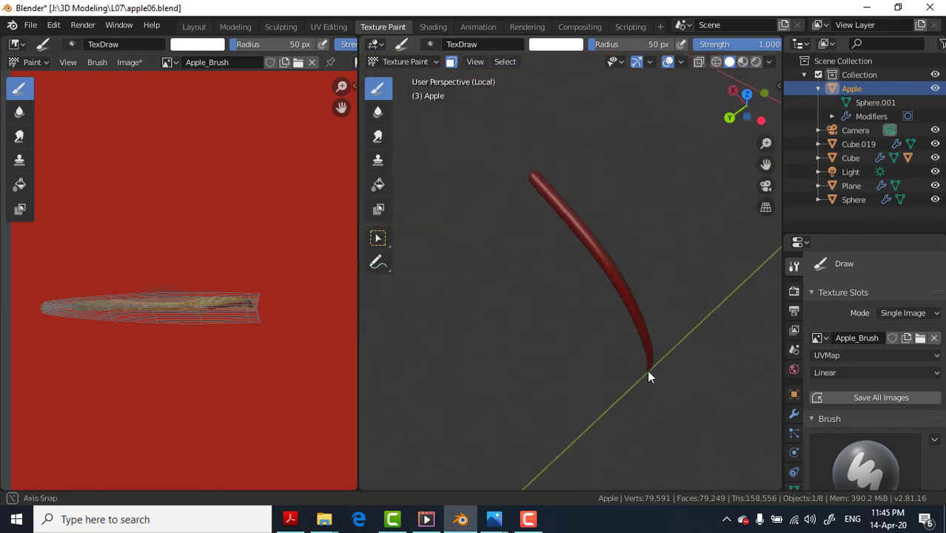
# Step: Orbit to the stem's other side and move the stencil toward it
pyautogui.press('Escape')
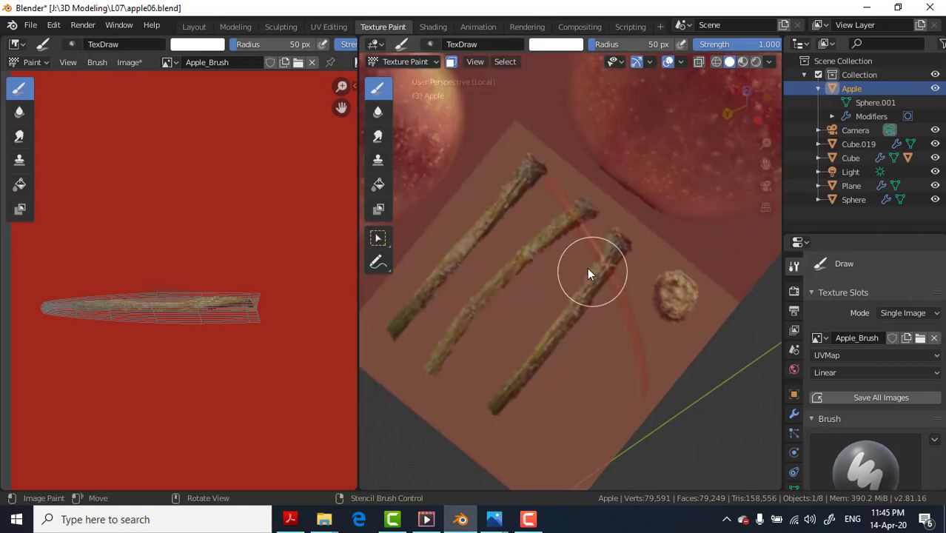
pyautogui.moveTo(592, 267)
pyautogui.mouseDown(button='middle')
pyautogui.moveTo(724, 191)
pyautogui.moveTo(749, 219)
pyautogui.moveTo(705, 254)
pyautogui.moveTo(703, 191)
pyautogui.moveTo(720, 163)
pyautogui.mouseUp(button='middle')
pyautogui.press('Escape')
pyautogui.moveTo(636, 196)
pyautogui.mouseDown(button='middle')
pyautogui.moveTo(686, 224)
pyautogui.moveTo(661, 167)
pyautogui.moveTo(576, 270)
pyautogui.mouseUp(button='middle')
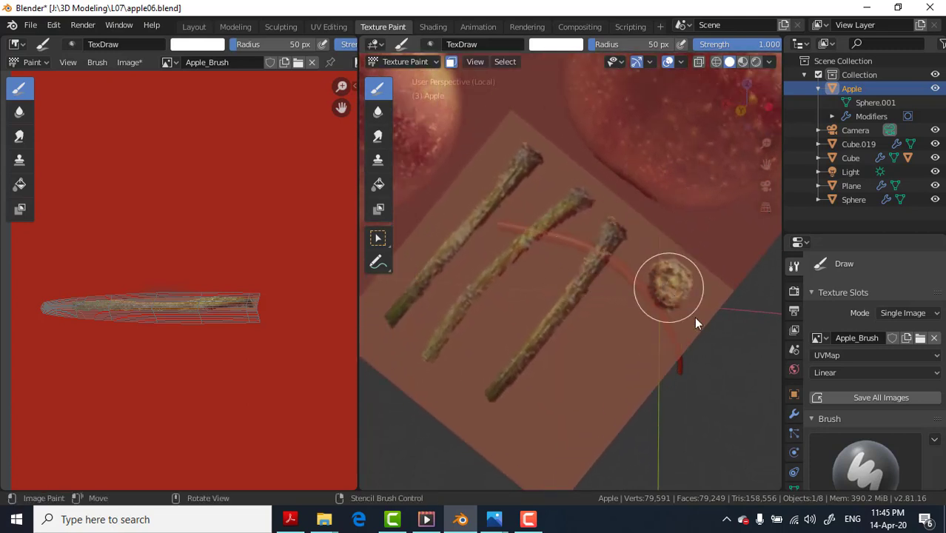
pyautogui.moveTo(677, 361); pyautogui.dragTo(680, 369, button='right')
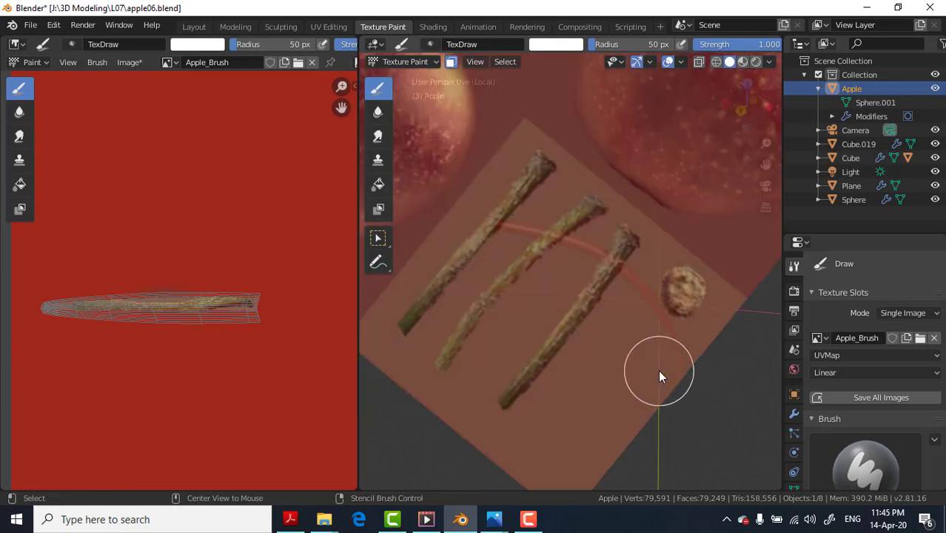
pyautogui.moveTo(629, 355)
pyautogui.mouseDown(button='middle')
pyautogui.moveTo(666, 282)
pyautogui.moveTo(633, 330)
pyautogui.mouseUp(button='middle')
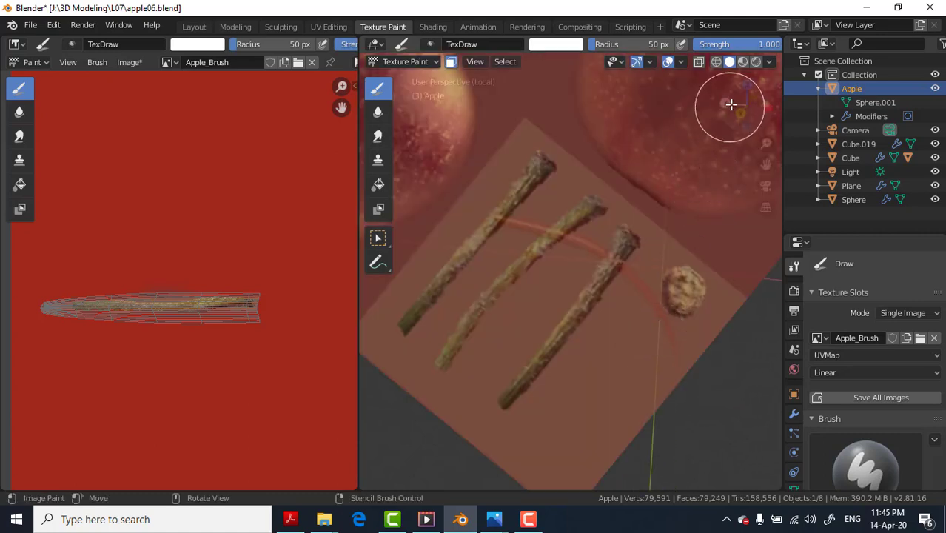
pyautogui.moveTo(730, 102)
pyautogui.mouseDown()
pyautogui.moveTo(740, 119)
pyautogui.moveTo(746, 110)
pyautogui.mouseUp()
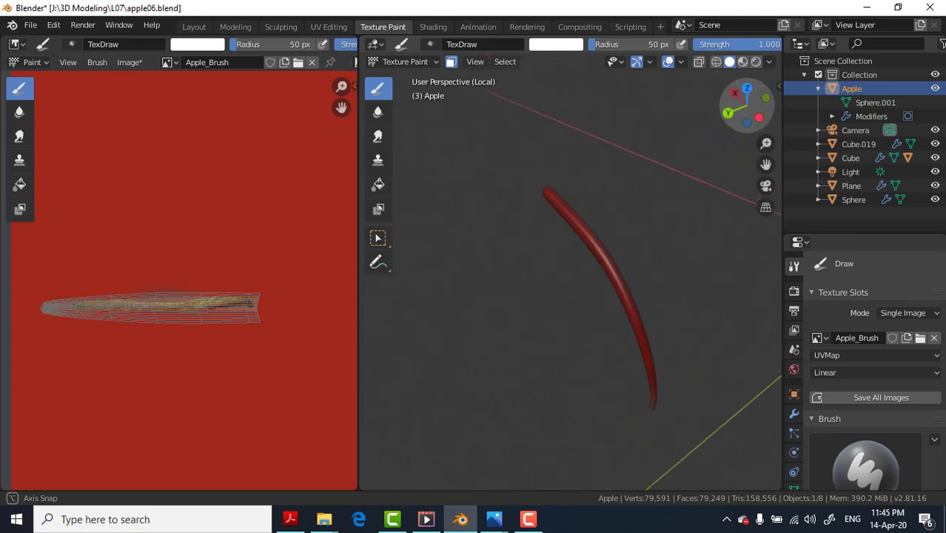
pyautogui.moveTo(746, 110); pyautogui.dragTo(746, 111)
# Step: Enlarge, rotate diagonally and reposition the twig stencil, then paint bark along the curved stem
pyautogui.keyDown('shift'); pyautogui.moveTo(605, 279); pyautogui.dragTo(729, 87, button='right'); pyautogui.keyUp('shift')
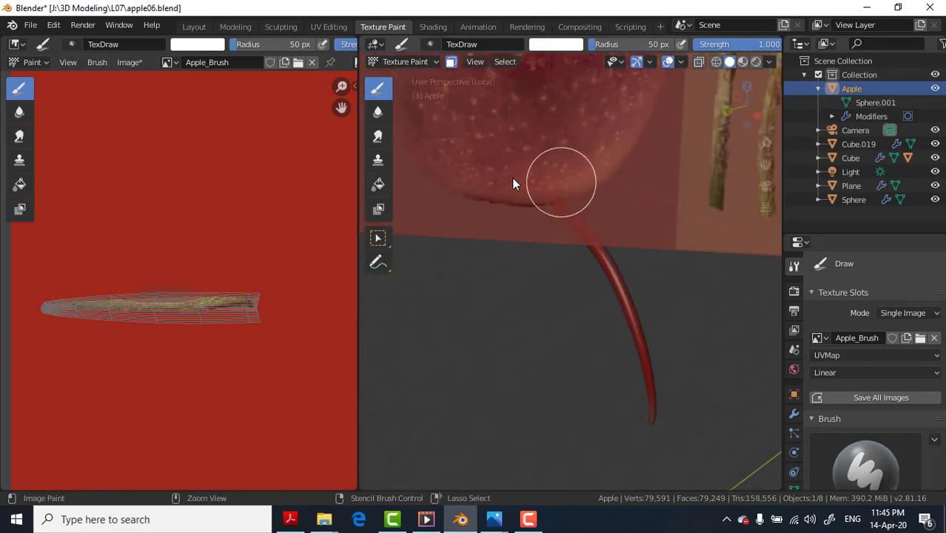
pyautogui.moveTo(512, 183)
pyautogui.keyDown('ctrl'); pyautogui.mouseDown(button='right')
pyautogui.moveTo(566, 211)
pyautogui.moveTo(443, 481)
pyautogui.mouseUp(button='right'); pyautogui.keyUp('ctrl')
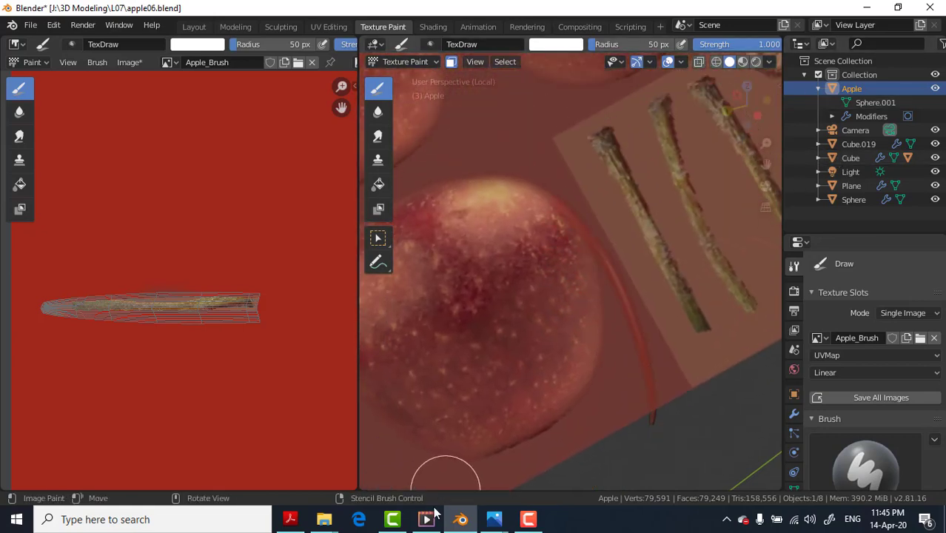
pyautogui.moveTo(612, 338)
pyautogui.mouseDown(button='right')
pyautogui.moveTo(591, 370)
pyautogui.moveTo(530, 359)
pyautogui.mouseUp(button='right')
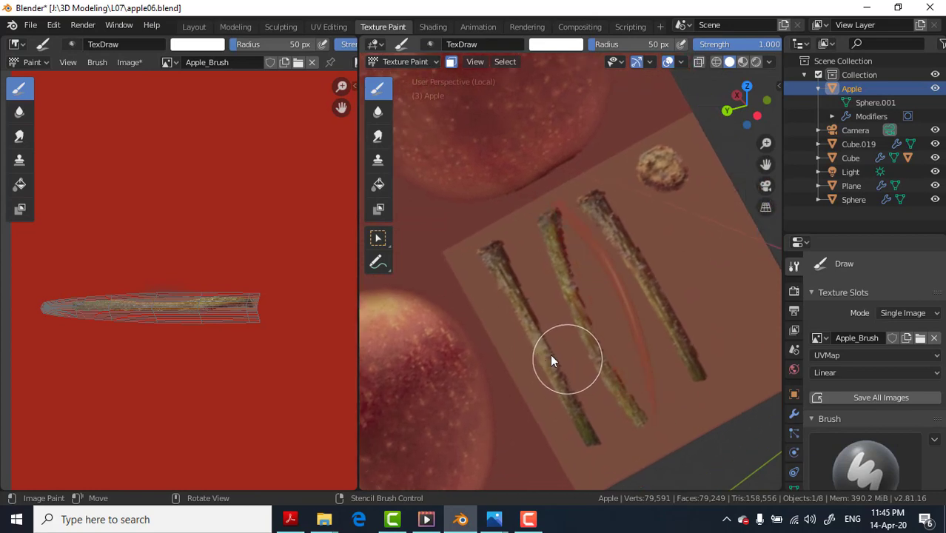
pyautogui.moveTo(530, 359)
pyautogui.mouseDown(button='middle')
pyautogui.moveTo(579, 217)
pyautogui.moveTo(640, 308)
pyautogui.moveTo(632, 346)
pyautogui.mouseUp(button='middle')
pyautogui.moveTo(632, 345); pyautogui.dragTo(602, 293)
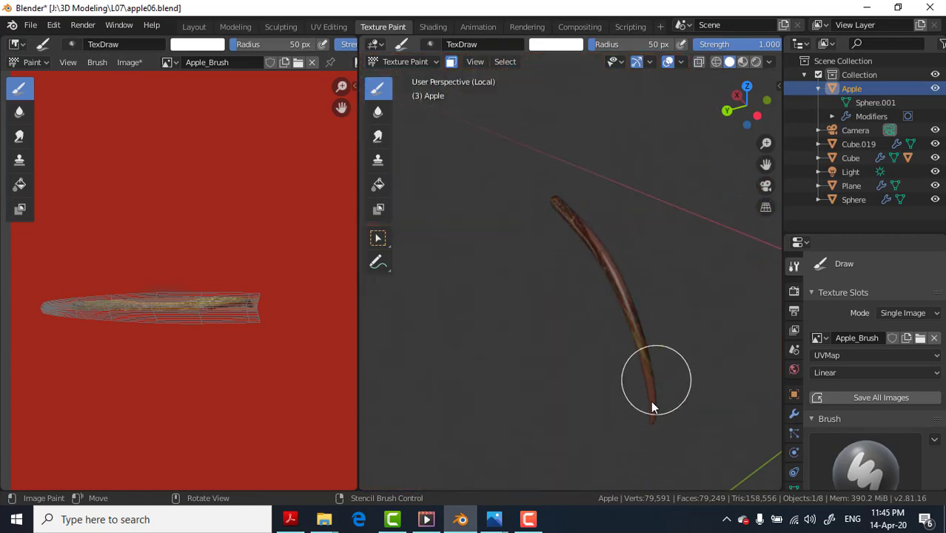
pyautogui.moveTo(652, 284)
pyautogui.mouseDown(button='middle')
pyautogui.moveTo(520, 305)
pyautogui.moveTo(645, 246)
pyautogui.mouseUp(button='middle')
pyautogui.moveTo(558, 300); pyautogui.dragTo(641, 301, button='middle')
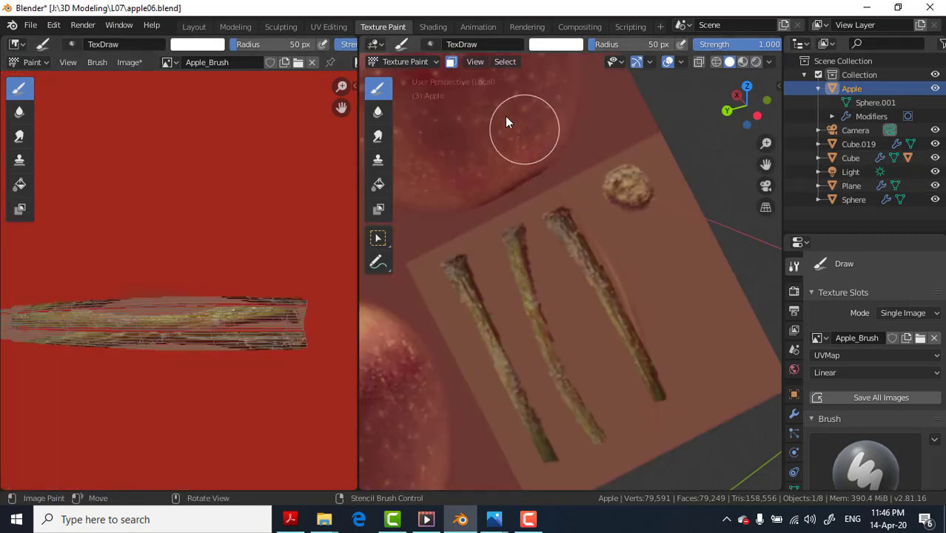
pyautogui.click(413, 62)
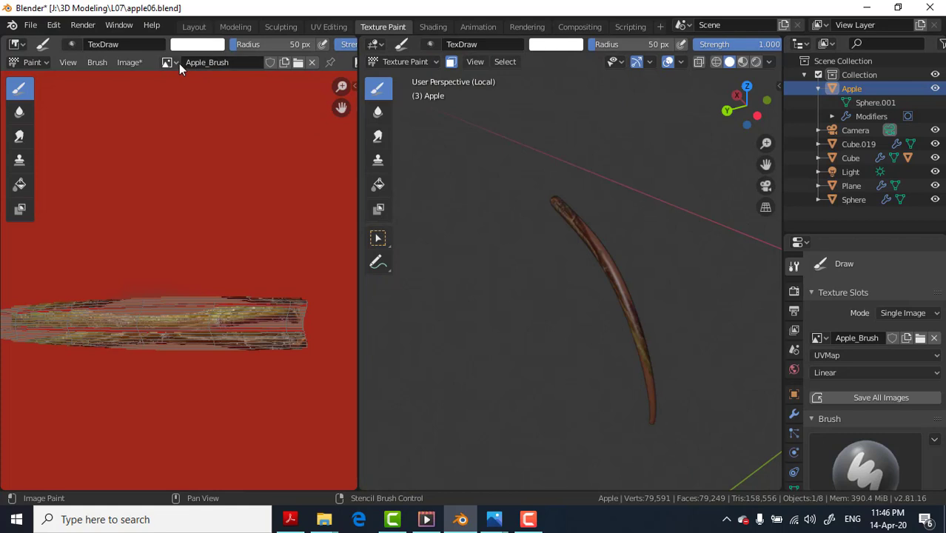
# Step: Keep Apple_Brush as the painted image and widen the image editor
pyautogui.click(168, 62)
pyautogui.click(203, 97)
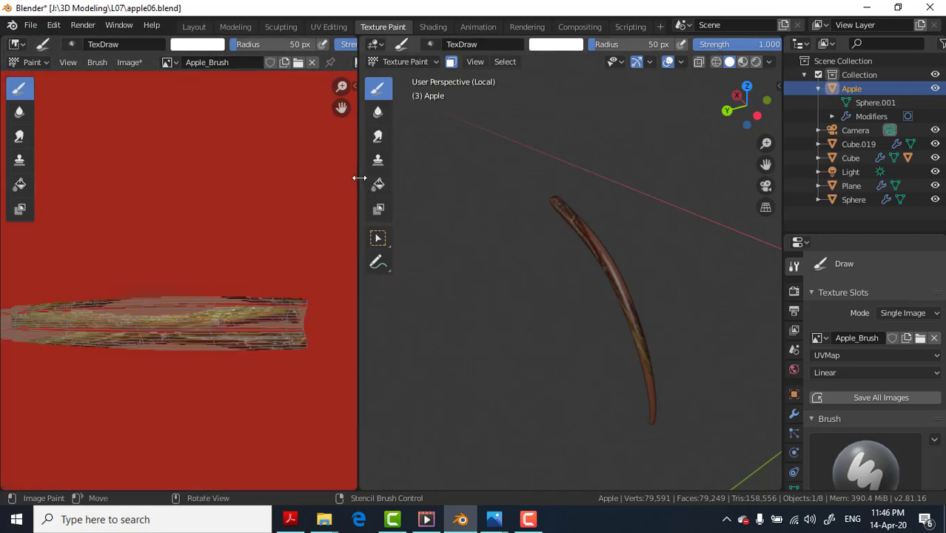
pyautogui.moveTo(356, 178); pyautogui.dragTo(489, 178)
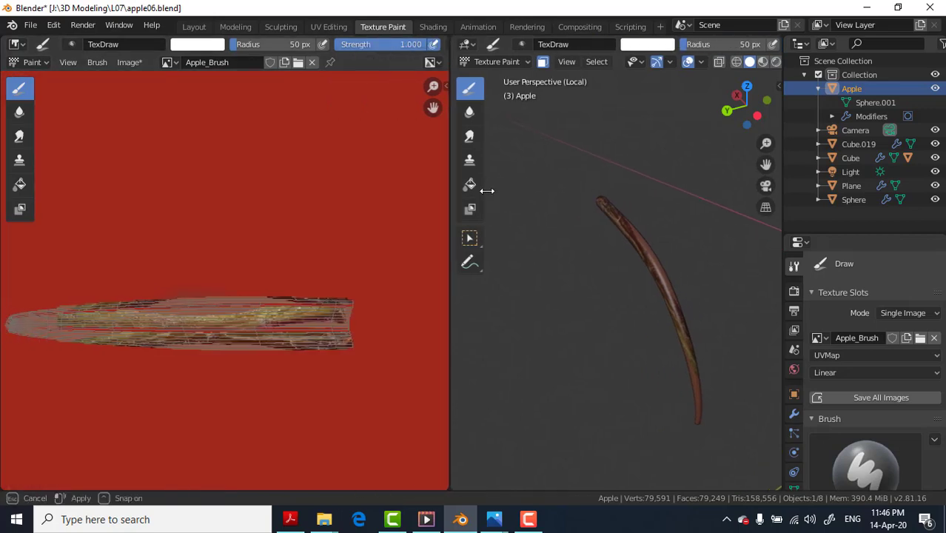
# Step: Change the brush texture mapping to View Plane and return the apple to Object Mode
pyautogui.click(902, 313)
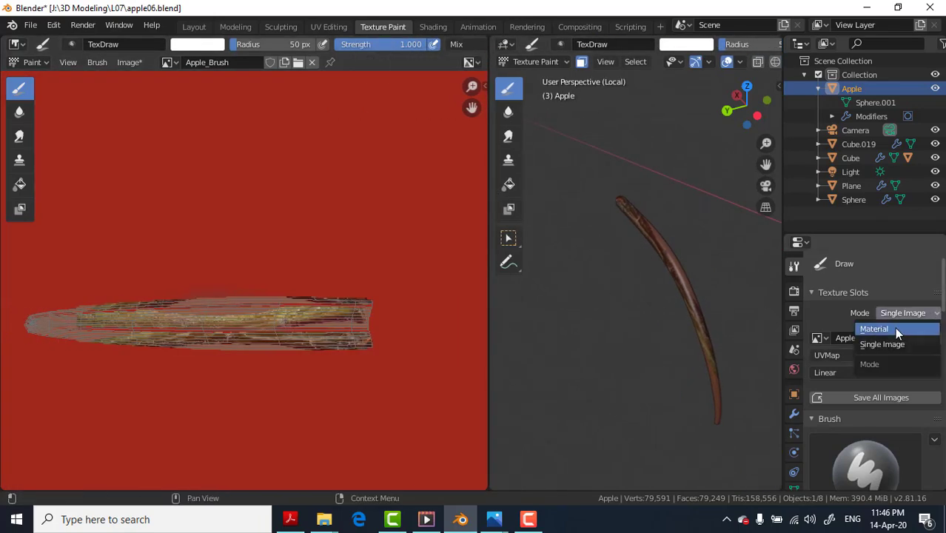
pyautogui.scroll(-5, 925, 326)
pyautogui.scroll(-2, 918, 333)
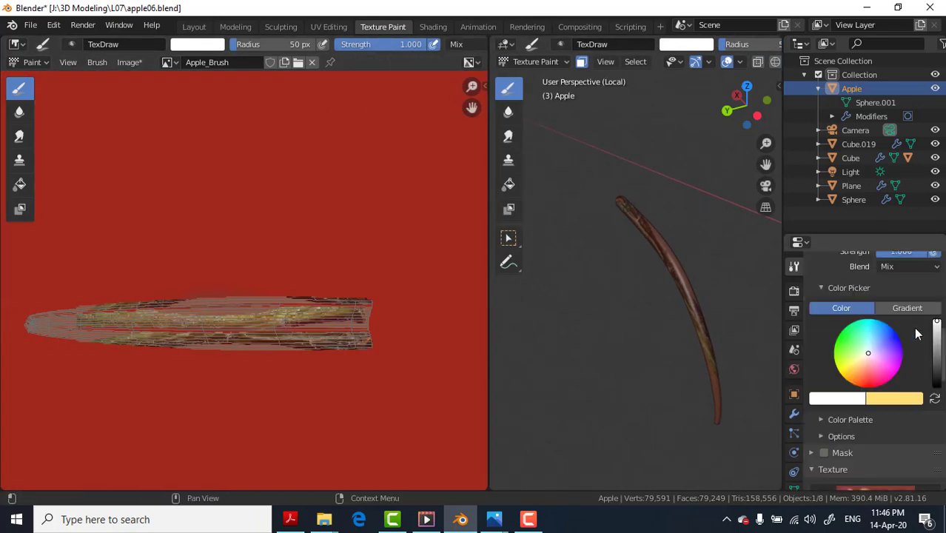
pyautogui.scroll(-3, 910, 347)
pyautogui.scroll(-5, 910, 346)
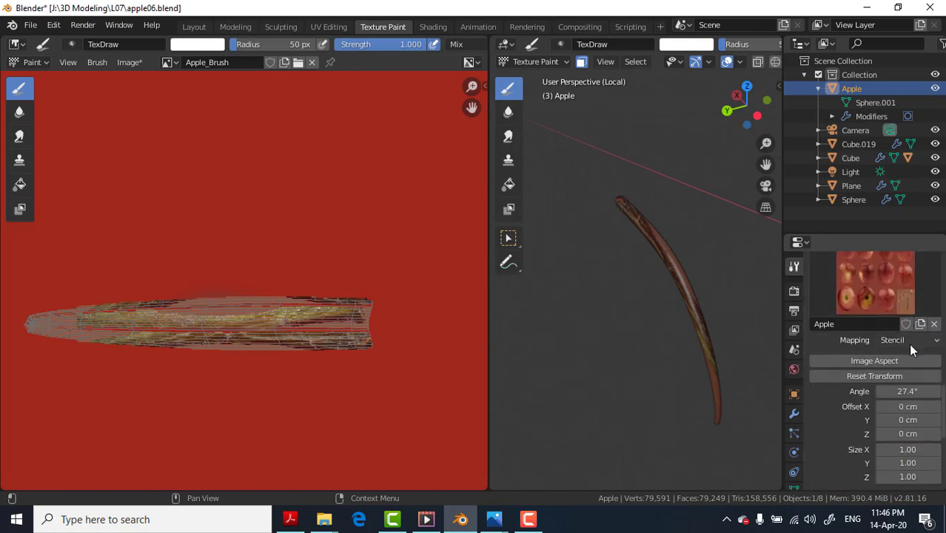
pyautogui.click(910, 345)
pyautogui.click(888, 352)
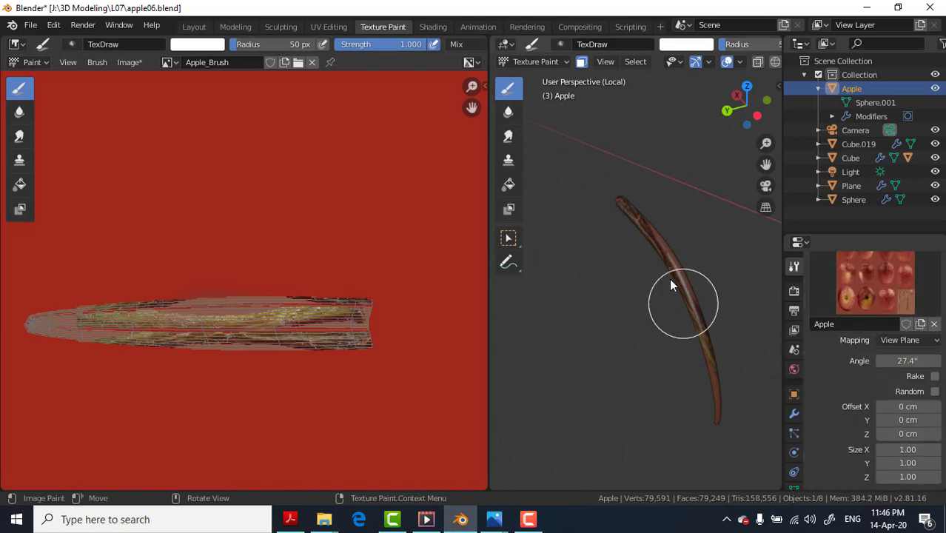
pyautogui.click(547, 62)
pyautogui.click(537, 78)
# Step: Leave local view to show the whole scene, frame the full texture, and save apple06.blend
pyautogui.scroll(-2, 629, 259)
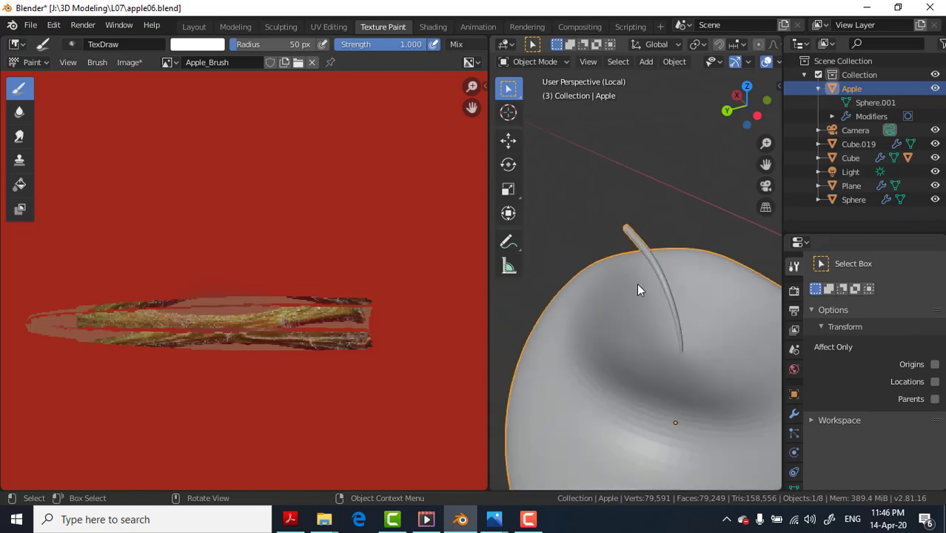
pyautogui.scroll(-4, 658, 296)
pyautogui.press('KP_Divide')
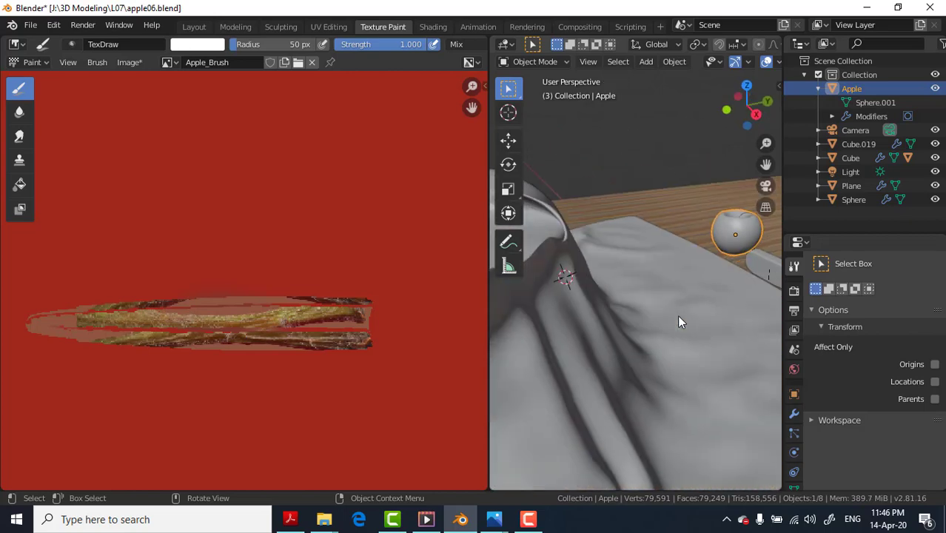
pyautogui.scroll(-4, 194, 267)
pyautogui.scroll(-3, 214, 262)
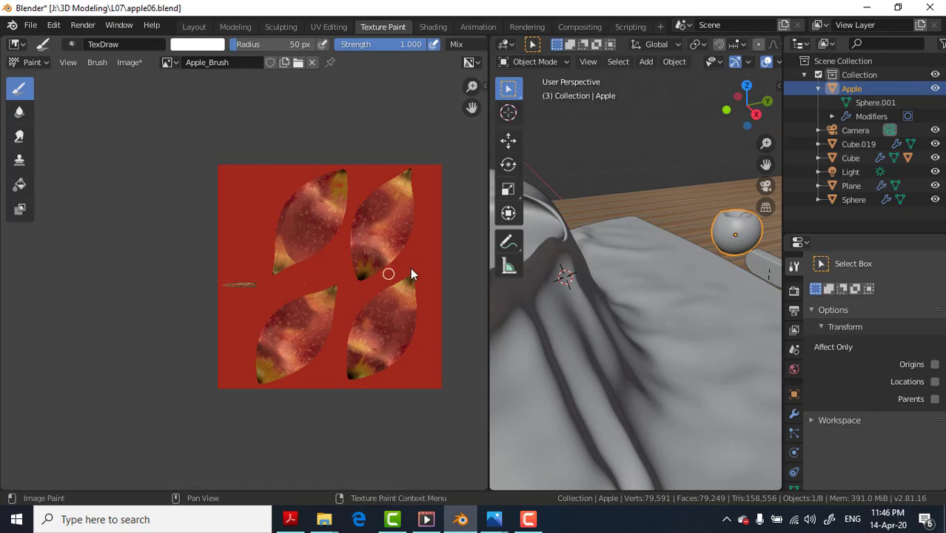
pyautogui.scroll(1, 411, 274)
pyautogui.scroll(1, 408, 256)
pyautogui.rightClick(416, 247)
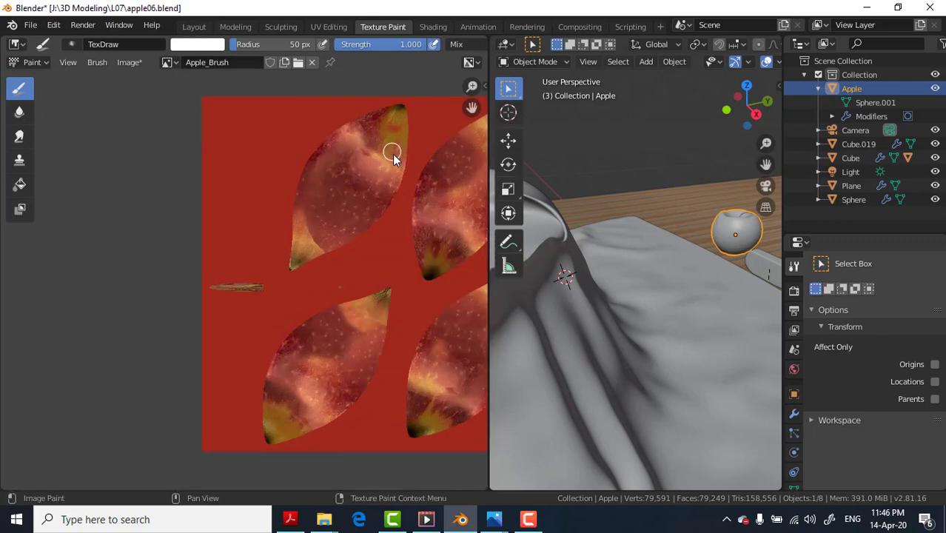
pyautogui.moveTo(393, 154); pyautogui.dragTo(285, 177, button='middle')
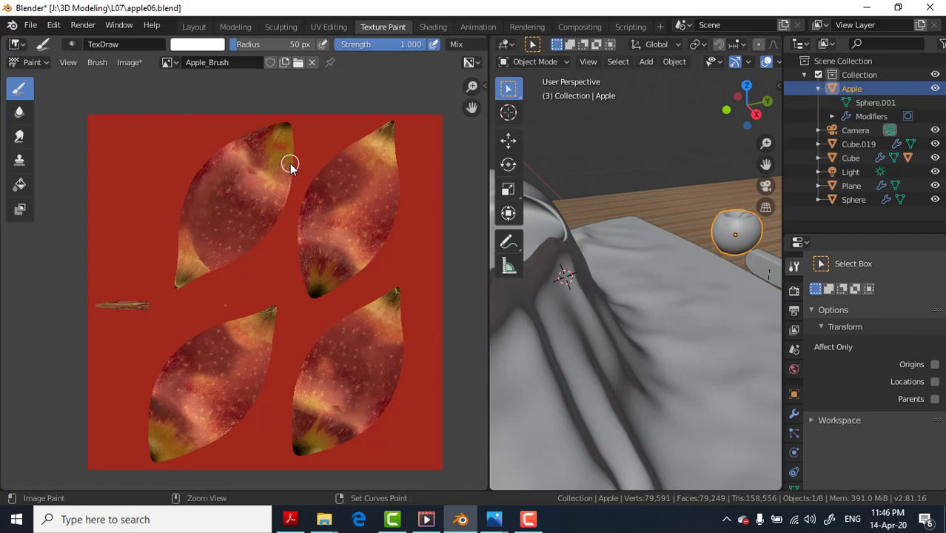
pyautogui.hotkey('ctrl', 's')
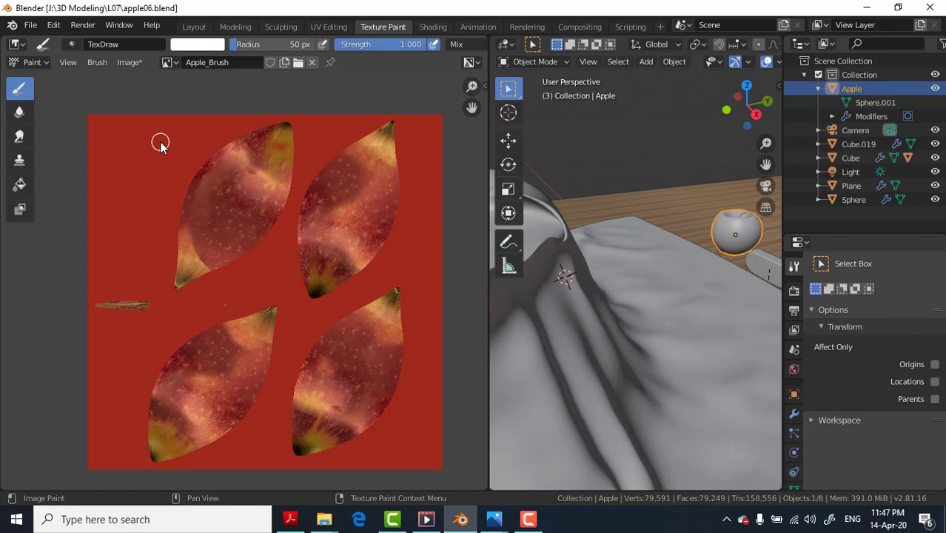
# Step: Save the painted texture image as Apple_texture.png in the L07 folder via Image > Save As
pyautogui.click(130, 62)
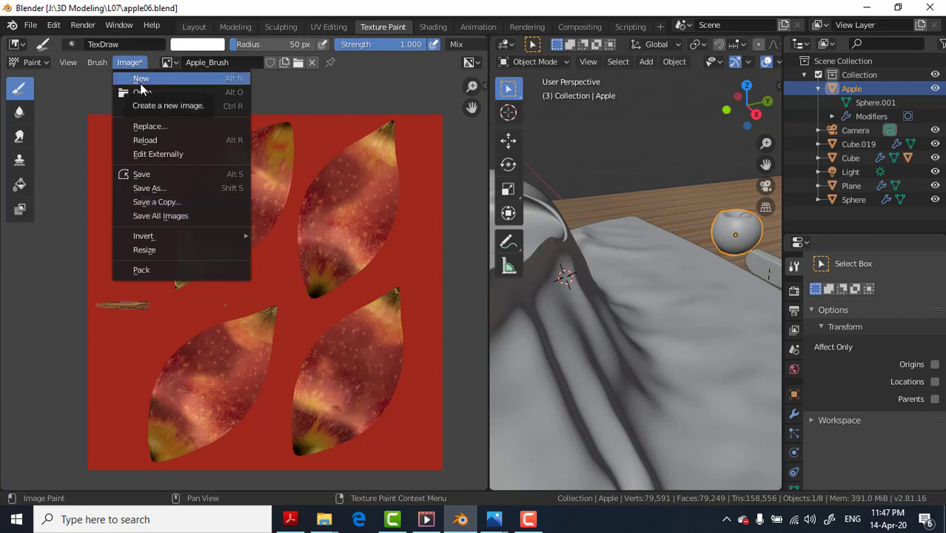
pyautogui.click(174, 186)
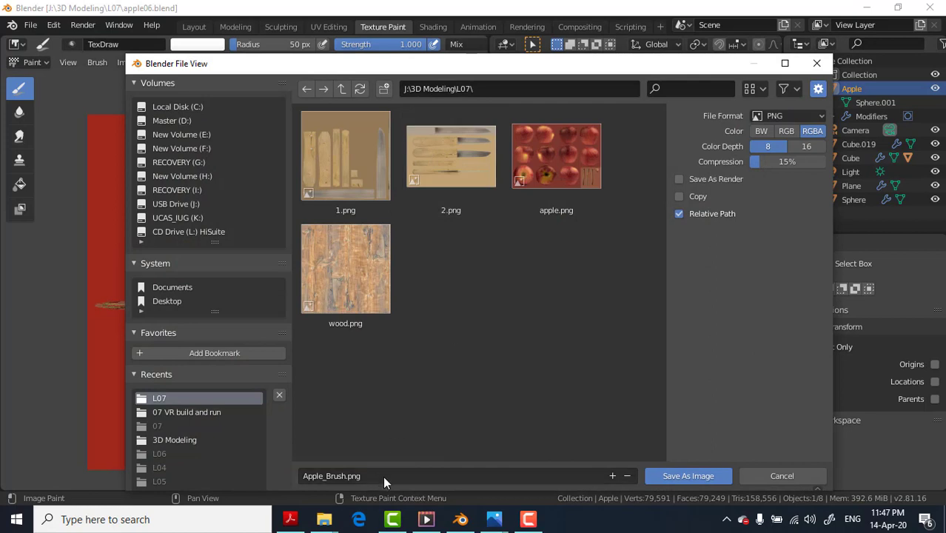
pyautogui.click(333, 477)
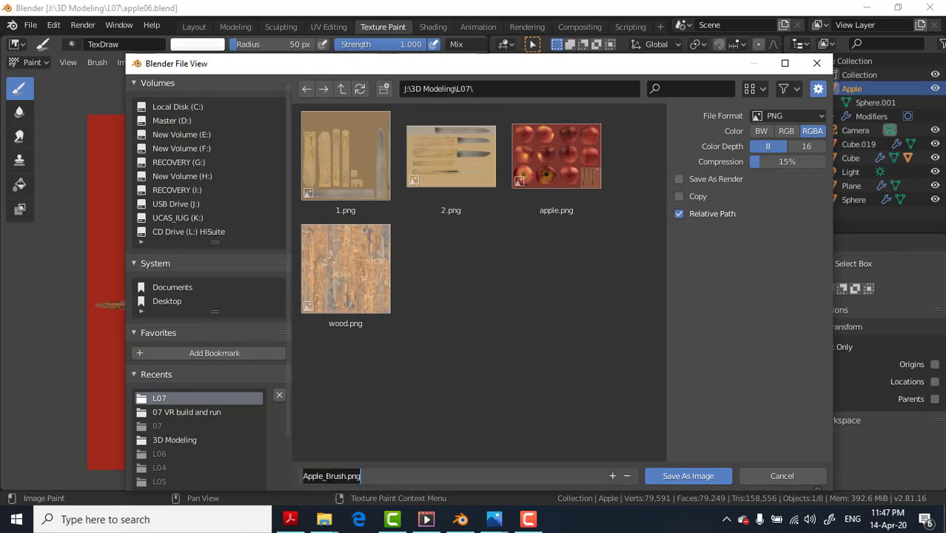
pyautogui.click(325, 478)
pyautogui.write('texture')
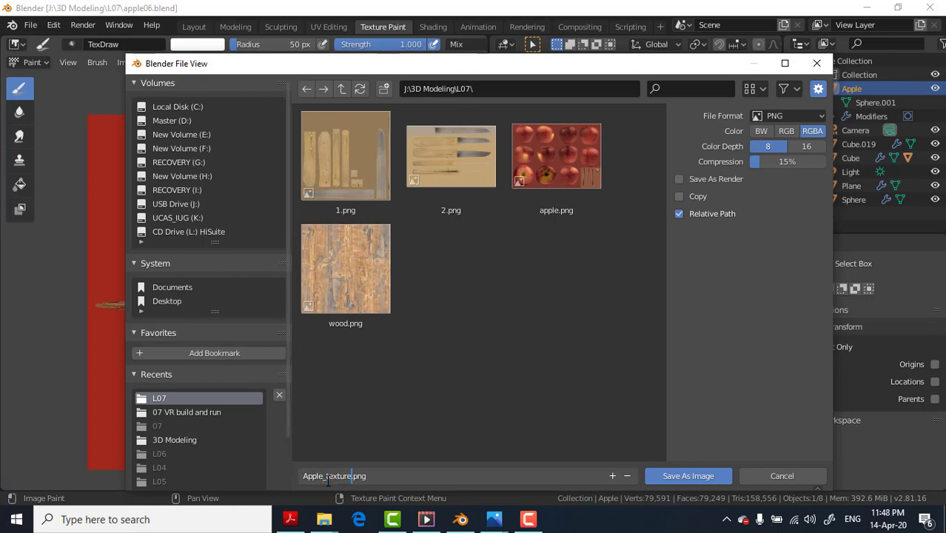
pyautogui.click(685, 475)
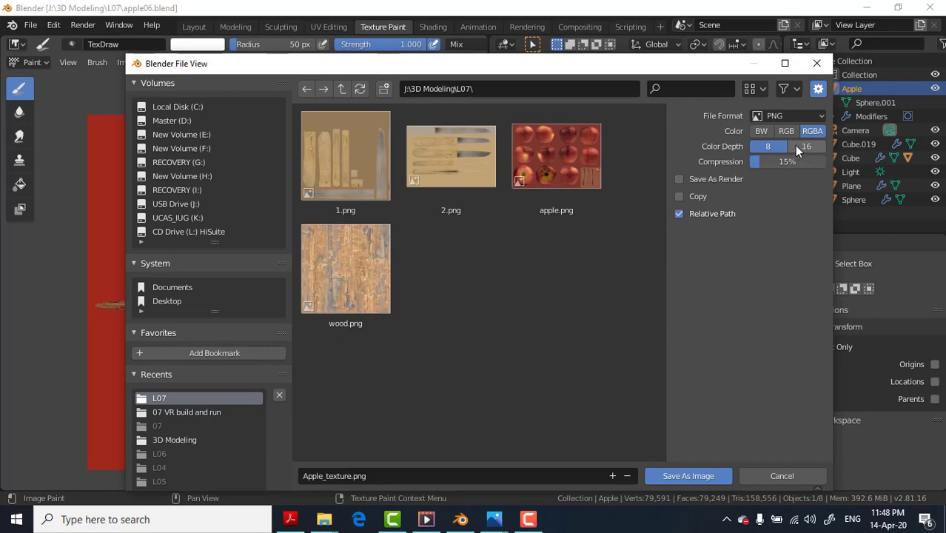
pyautogui.click(685, 477)
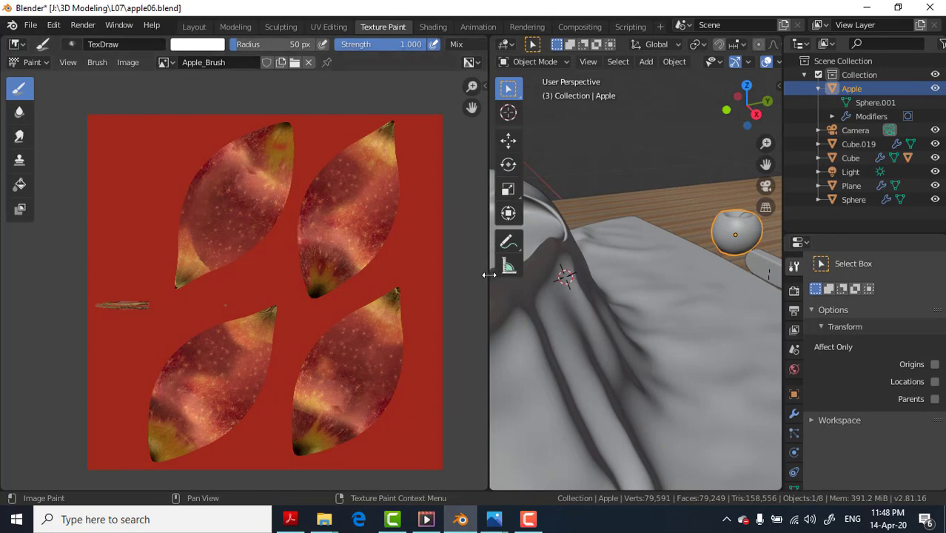
# Step: Select the knife handle (Cube) and switch it to Texture Paint mode
pyautogui.moveTo(489, 275); pyautogui.dragTo(323, 289)
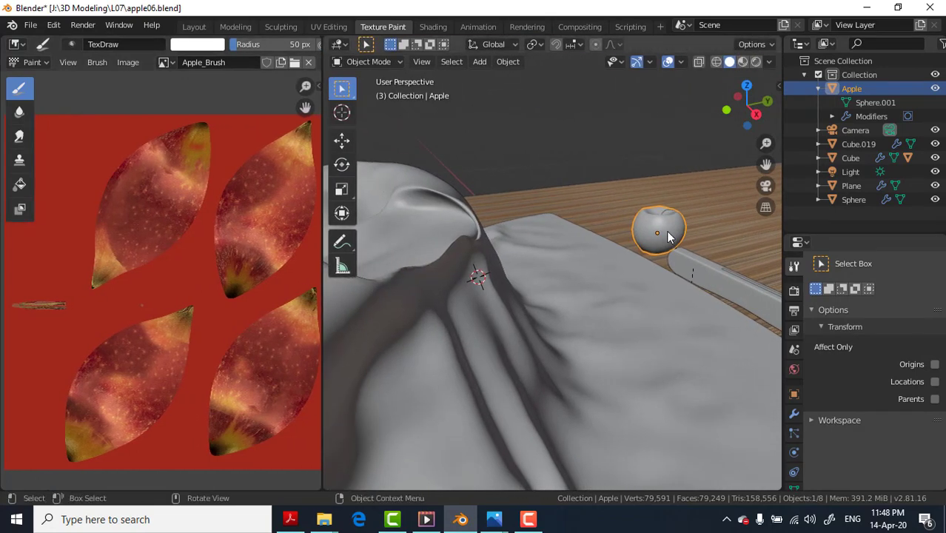
pyautogui.click(704, 274)
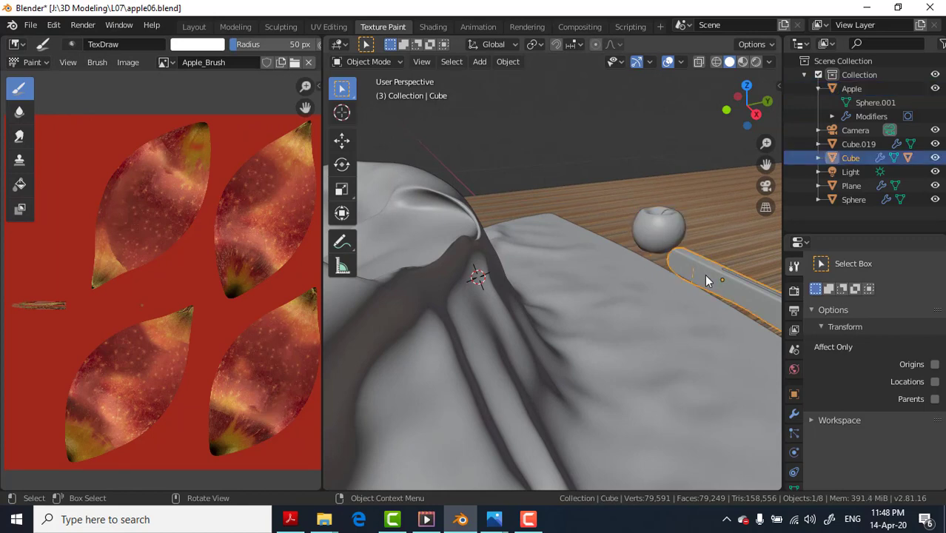
pyautogui.moveTo(691, 299); pyautogui.dragTo(591, 263, button='middle')
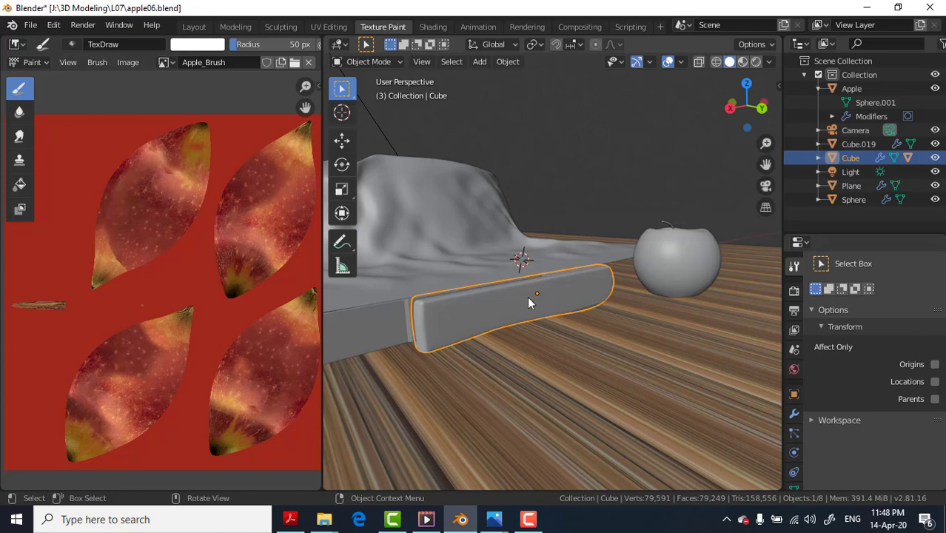
pyautogui.click(367, 62)
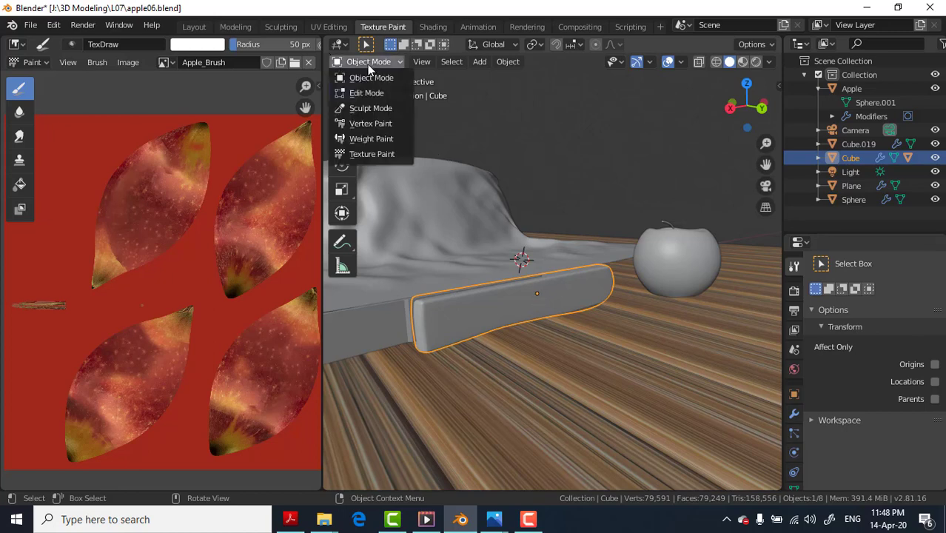
pyautogui.click(372, 159)
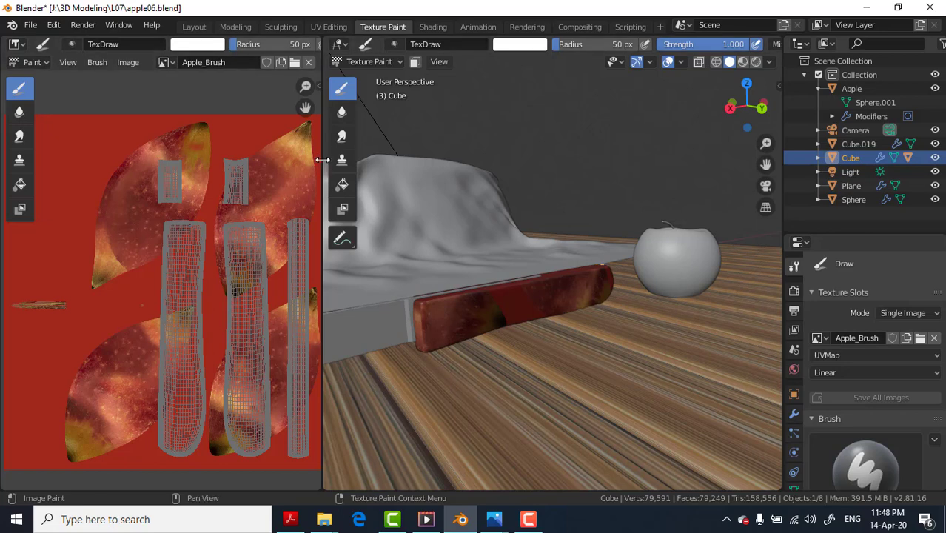
# Step: Unlink the Apple_Brush image from the image editor and the handle's texture slot
pyautogui.moveTo(323, 161); pyautogui.dragTo(411, 161)
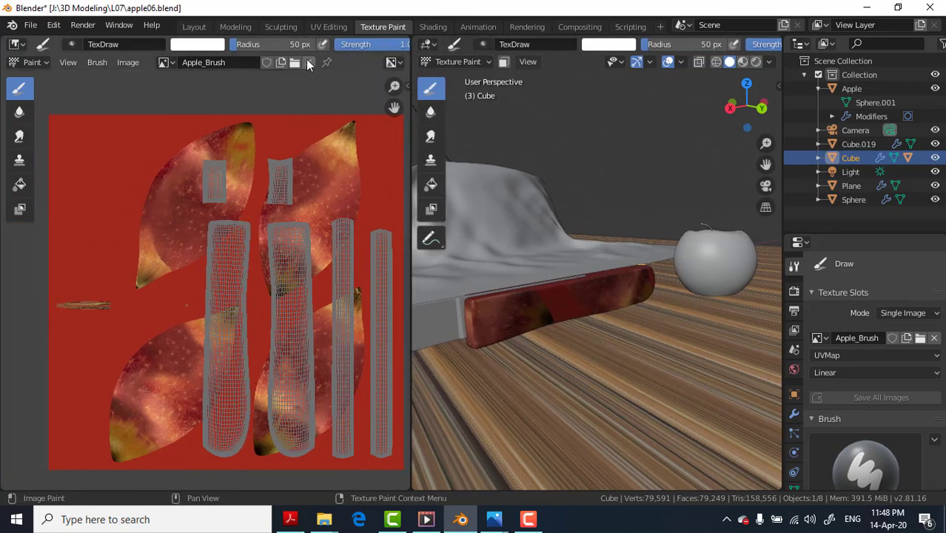
pyautogui.click(309, 62)
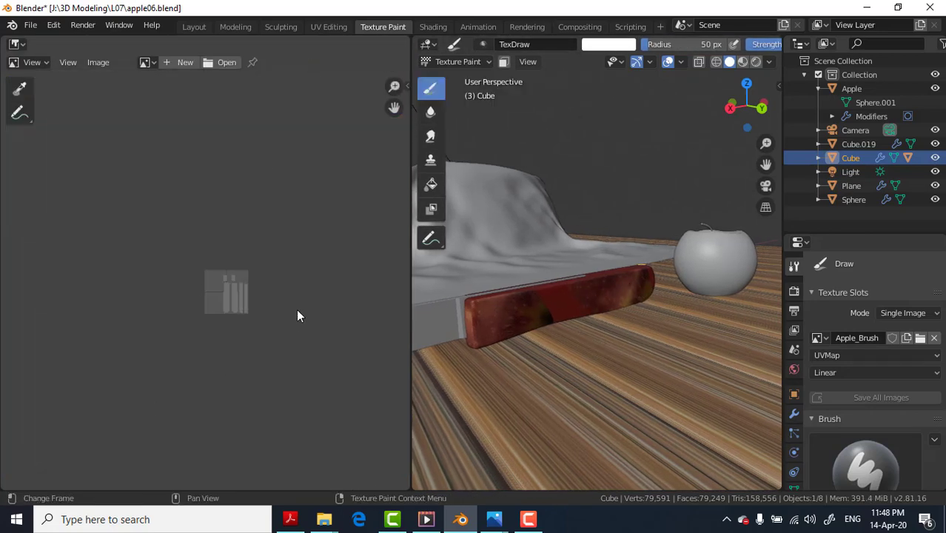
pyautogui.scroll(4, 250, 308)
pyautogui.scroll(-2, 291, 326)
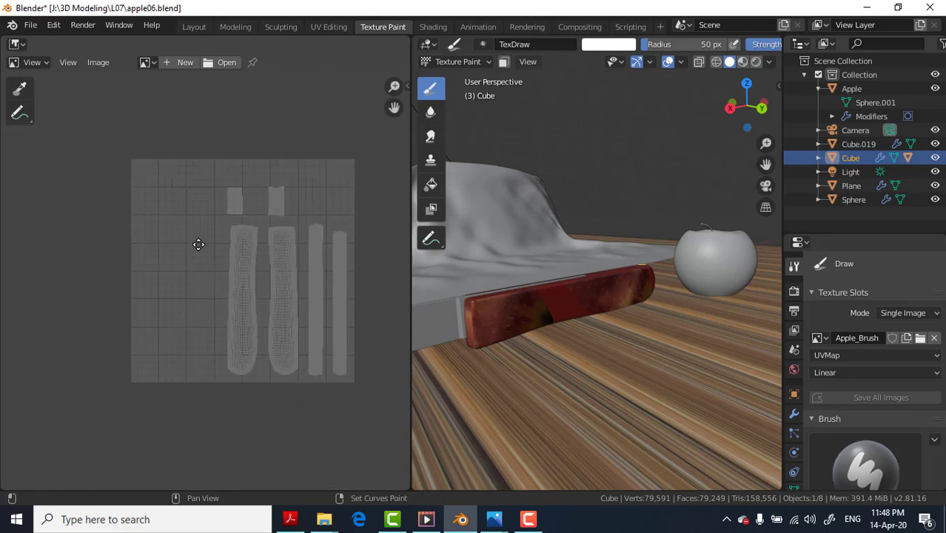
pyautogui.scroll(1, 247, 277)
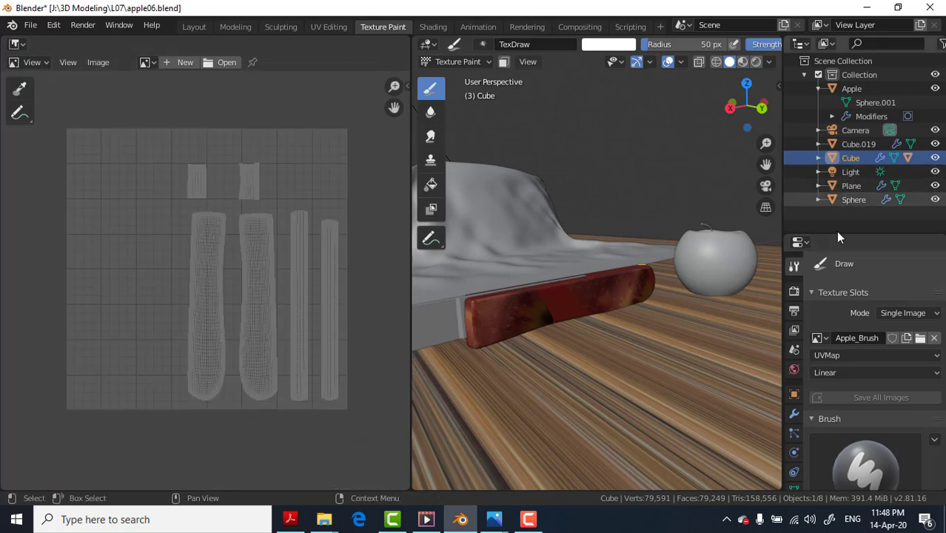
pyautogui.scroll(-1, 855, 276)
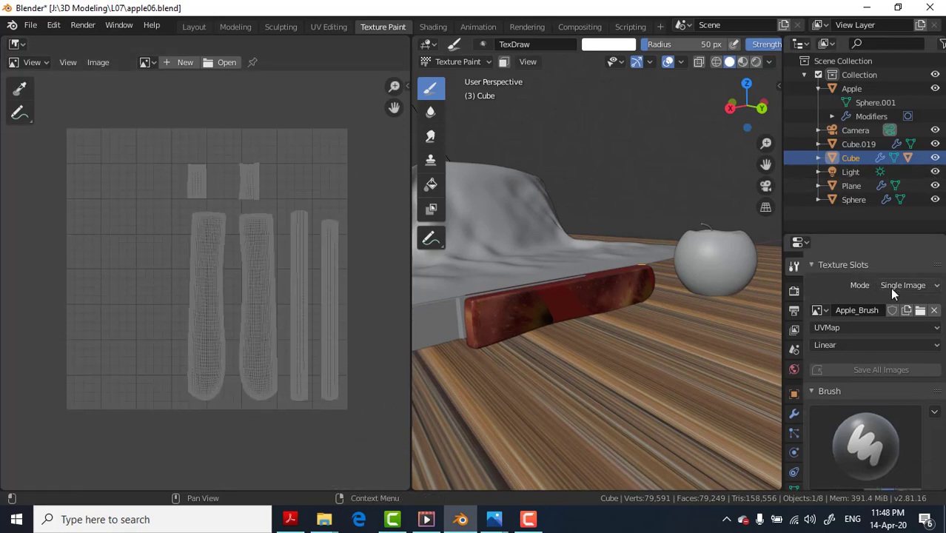
pyautogui.click(933, 311)
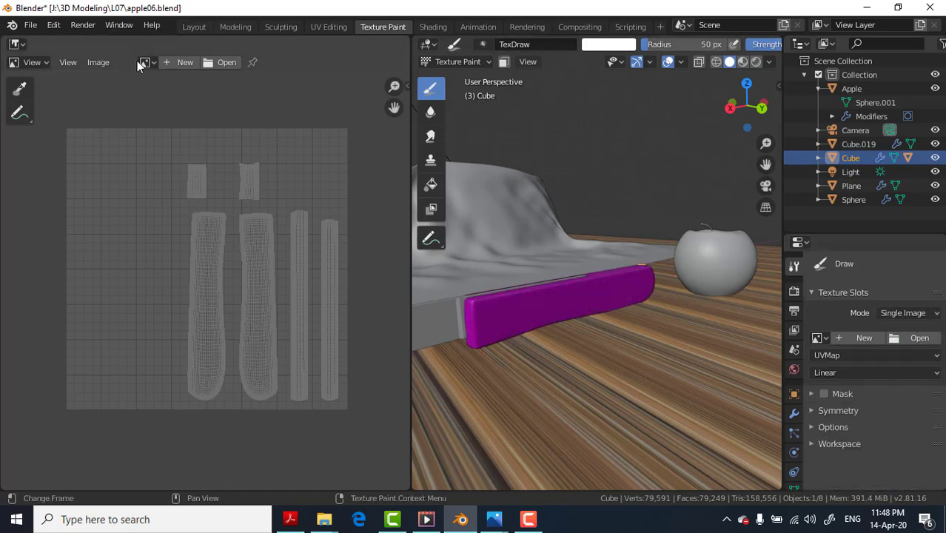
# Step: Isolate the knife handle in local view and look at it in front orthographic view
pyautogui.click(157, 62)
pyautogui.click(156, 62)
pyautogui.click(156, 62)
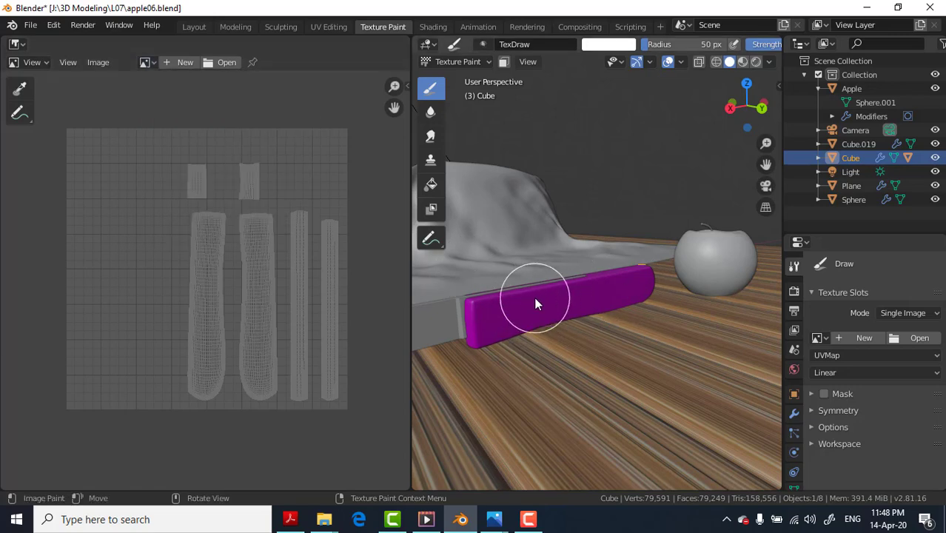
pyautogui.press('KP_Divide')
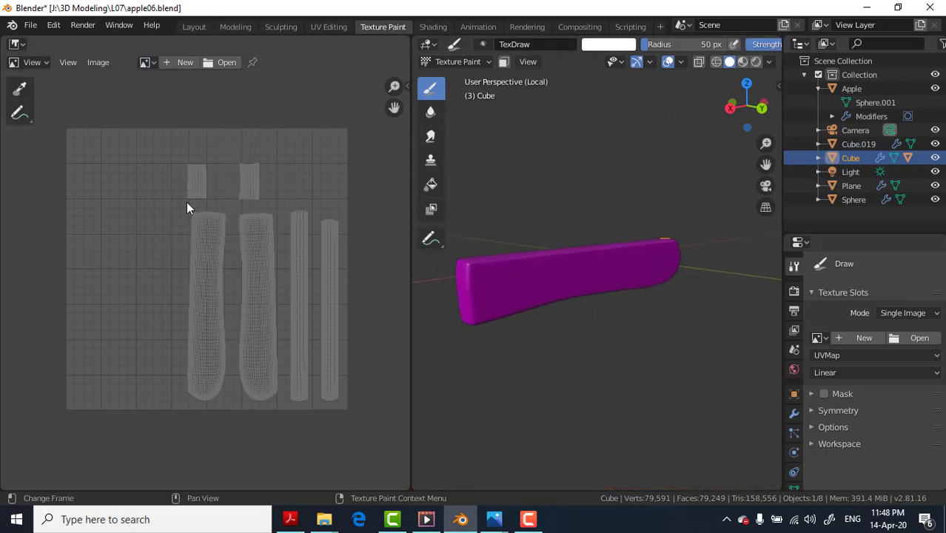
pyautogui.press('KP_1')
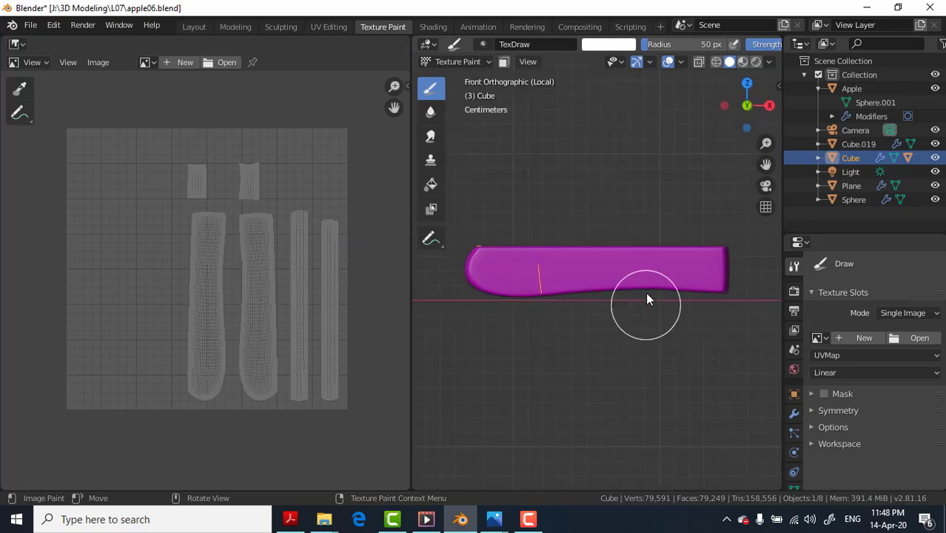
pyautogui.scroll(1, 590, 269)
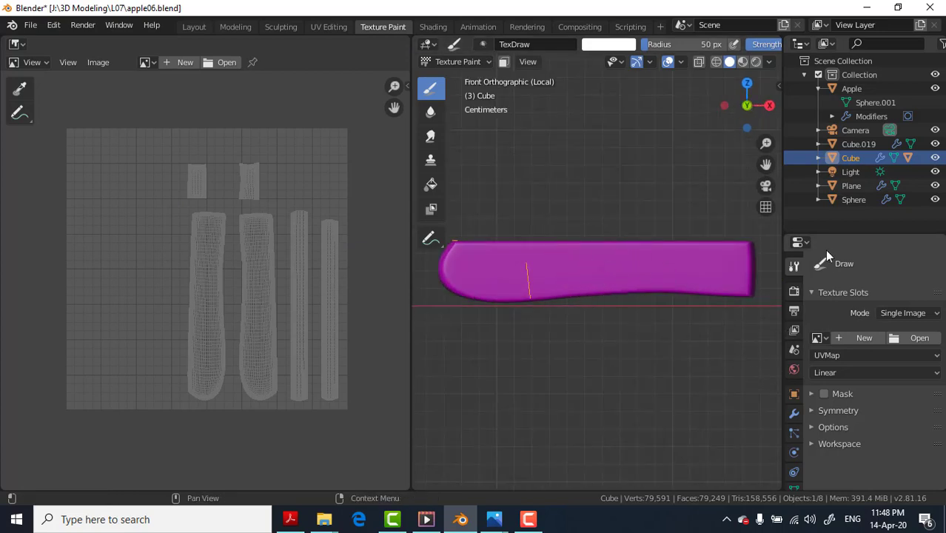
# Step: Keep the Single Image slot mode and start a new 2048 × 2048 image with a gold fill
pyautogui.click(904, 312)
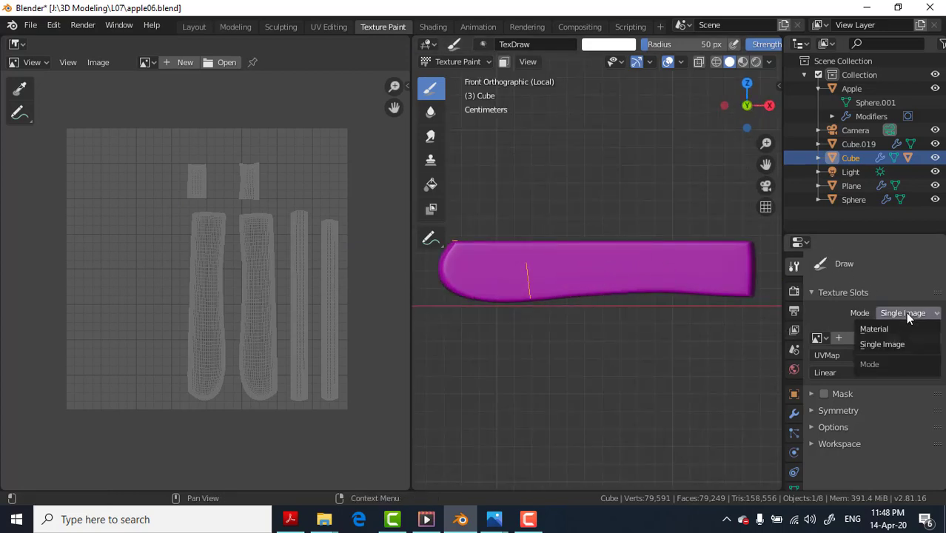
pyautogui.click(873, 344)
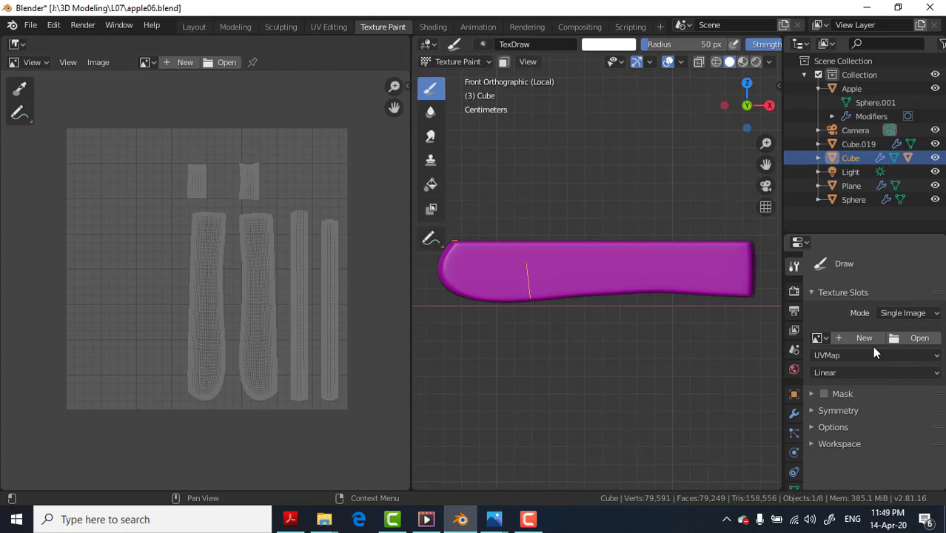
pyautogui.click(169, 62)
pyautogui.click(194, 100)
# Step: Fill the new image with gold, name it Knife_Brush, and create it at 2048 × 2048 px
pyautogui.moveTo(222, 201); pyautogui.dragTo(201, 194)
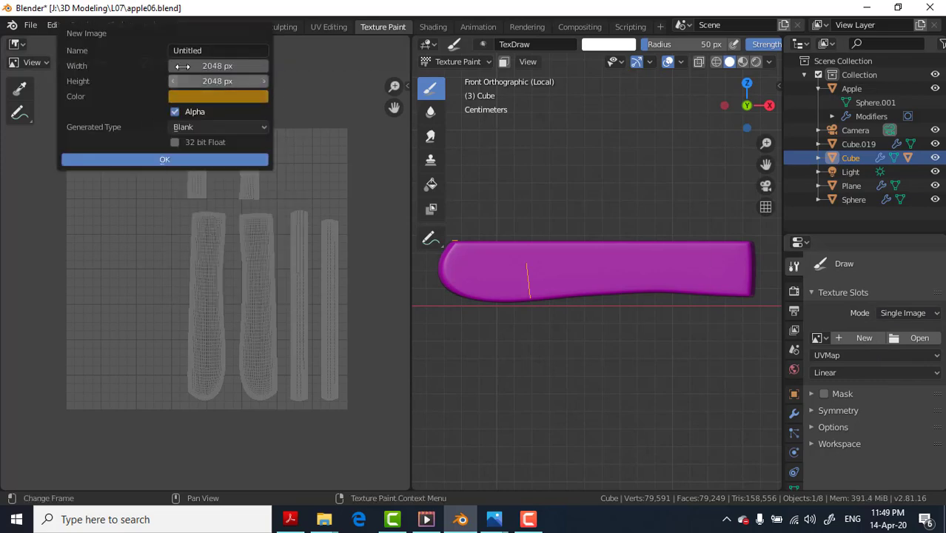
pyautogui.click(215, 50)
pyautogui.write('Knife_Brush')
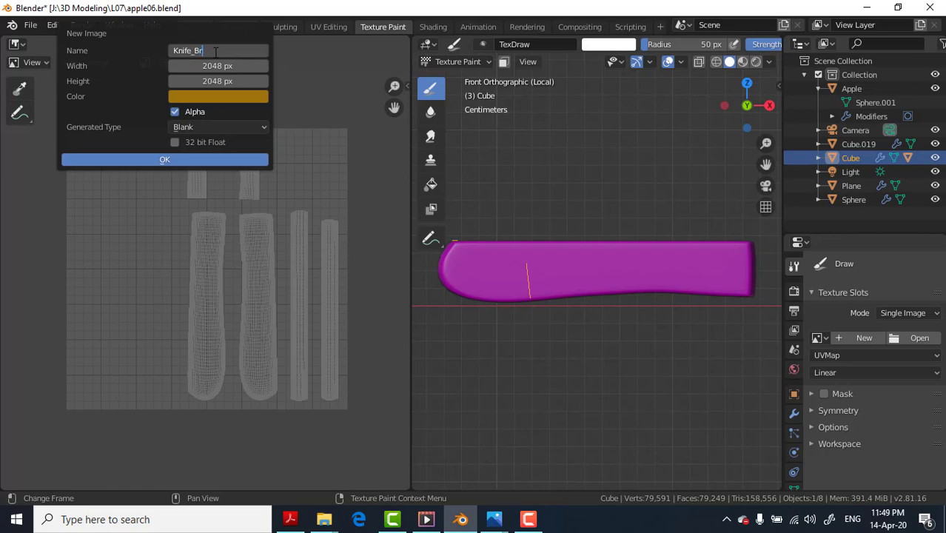
pyautogui.click(165, 160)
pyautogui.scroll(-2, 213, 188)
pyautogui.scroll(-2, 214, 182)
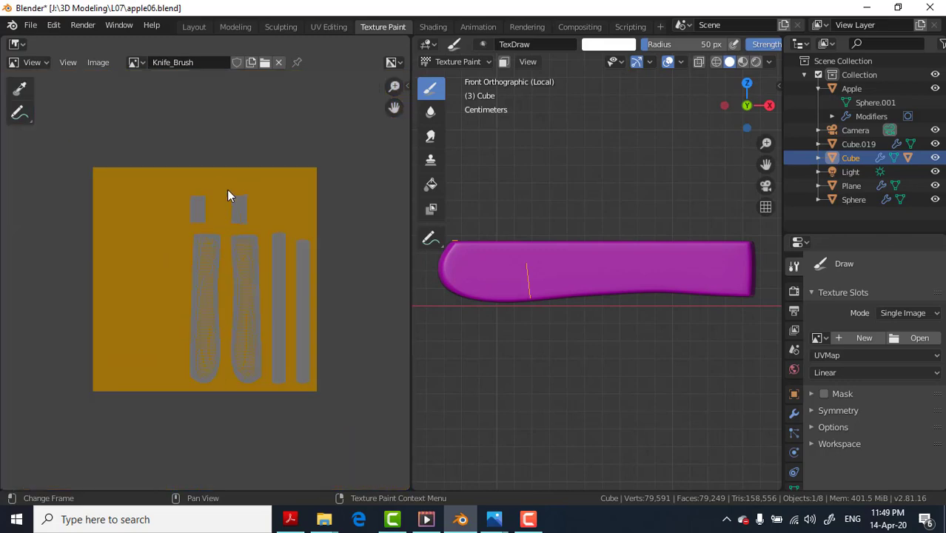
pyautogui.scroll(2, 229, 200)
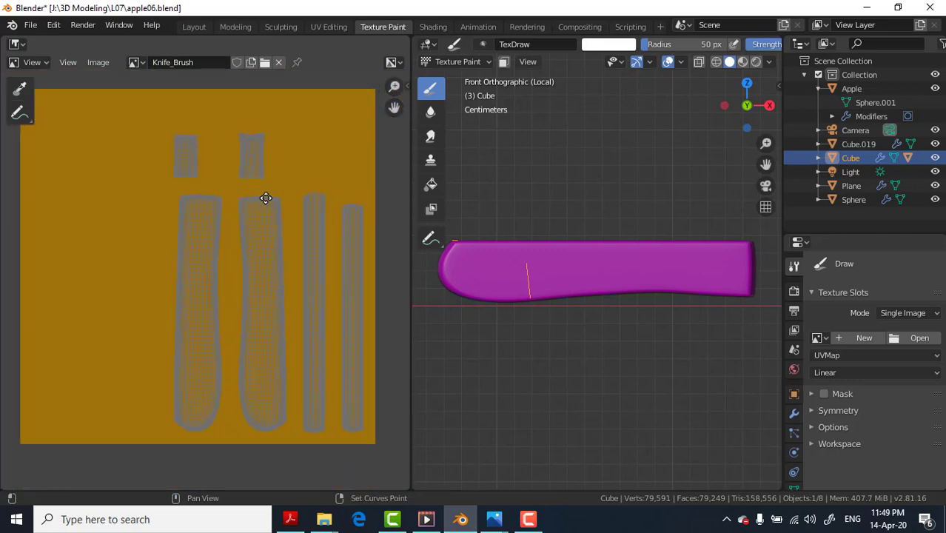
# Step: Enlarge the properties area over the outliner and keep the texture slot mode on Single Image
pyautogui.scroll(1, 252, 199)
pyautogui.scroll(-1, 270, 222)
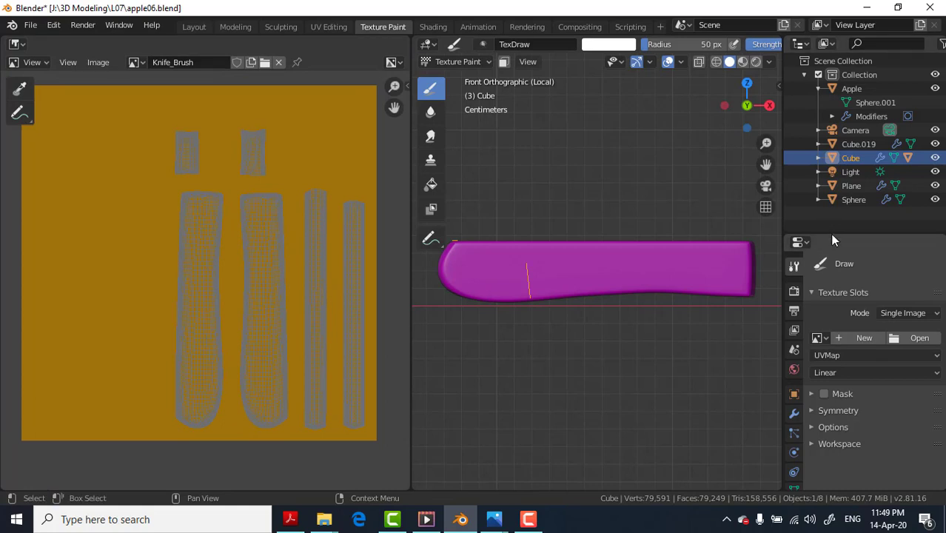
pyautogui.moveTo(833, 236); pyautogui.dragTo(832, 133)
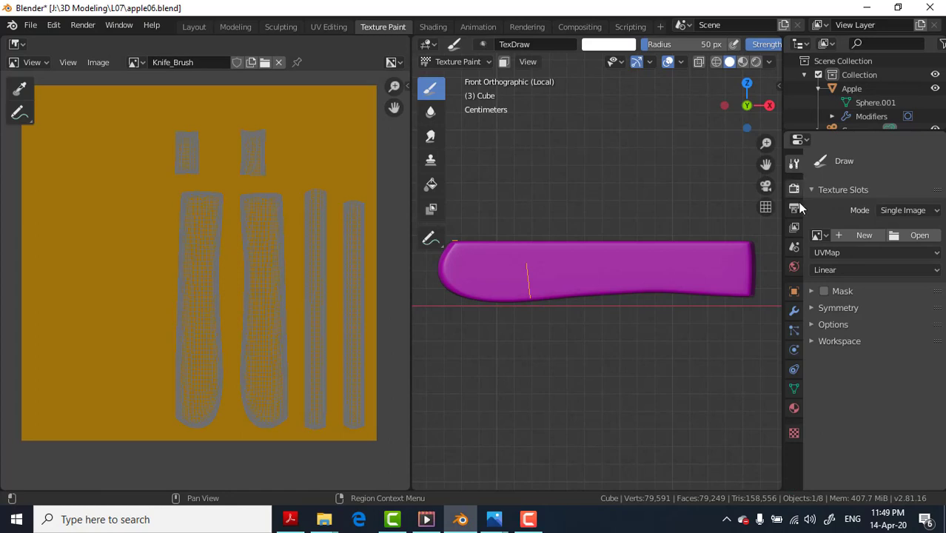
pyautogui.click(892, 210)
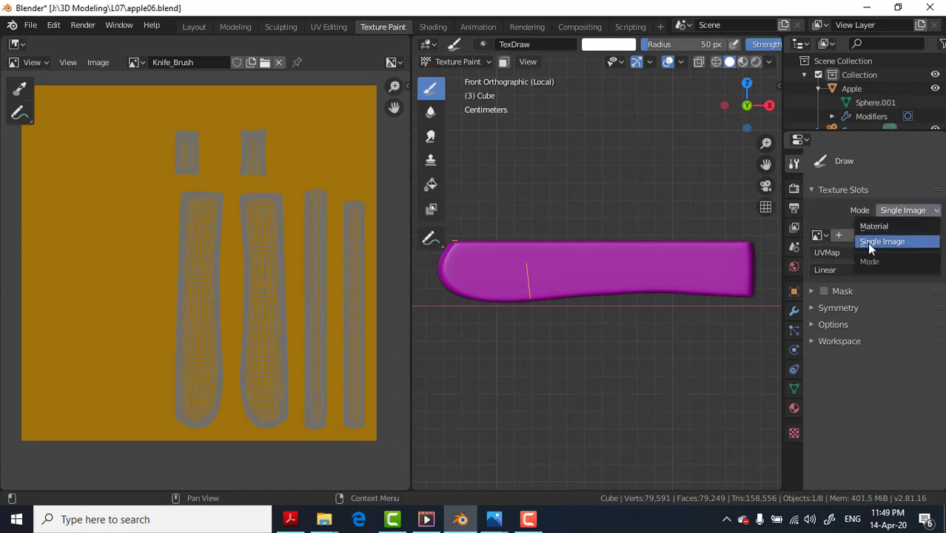
pyautogui.click(869, 242)
pyautogui.click(908, 212)
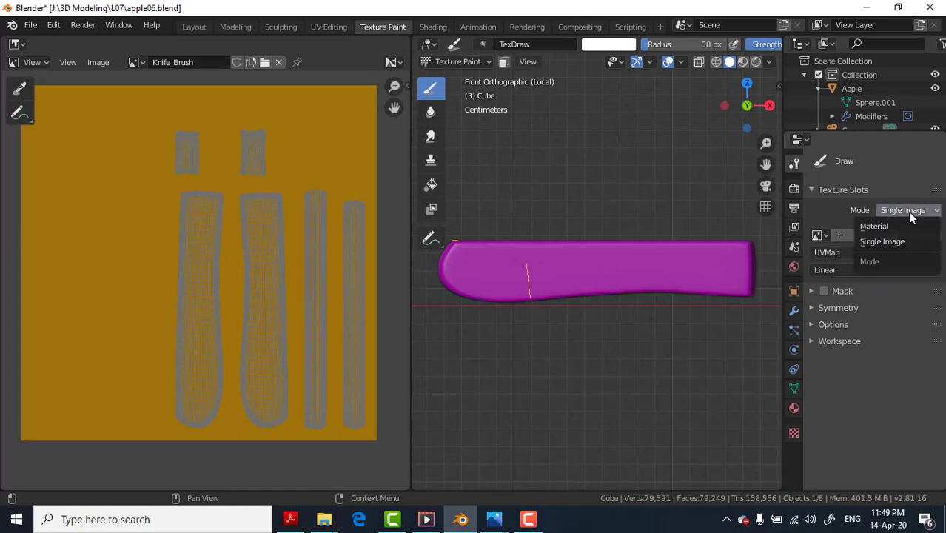
pyautogui.click(881, 241)
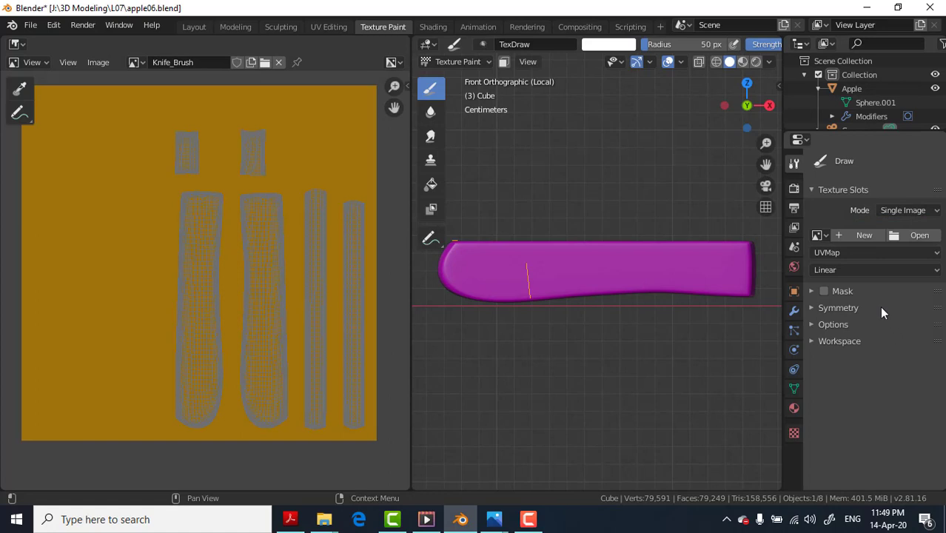
pyautogui.click(839, 236)
# Step: Unlink the Apple texture from the paint brush in Texture properties
pyautogui.click(793, 434)
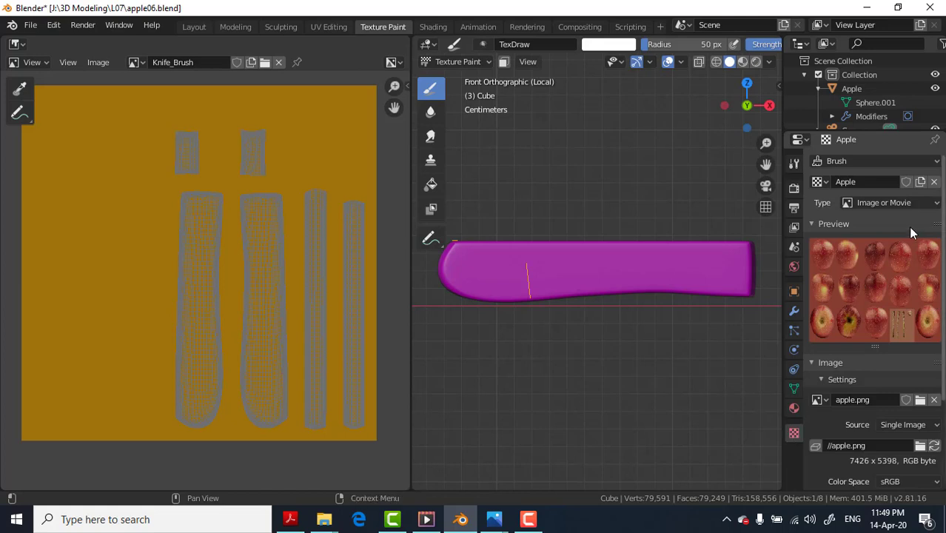
pyautogui.click(934, 182)
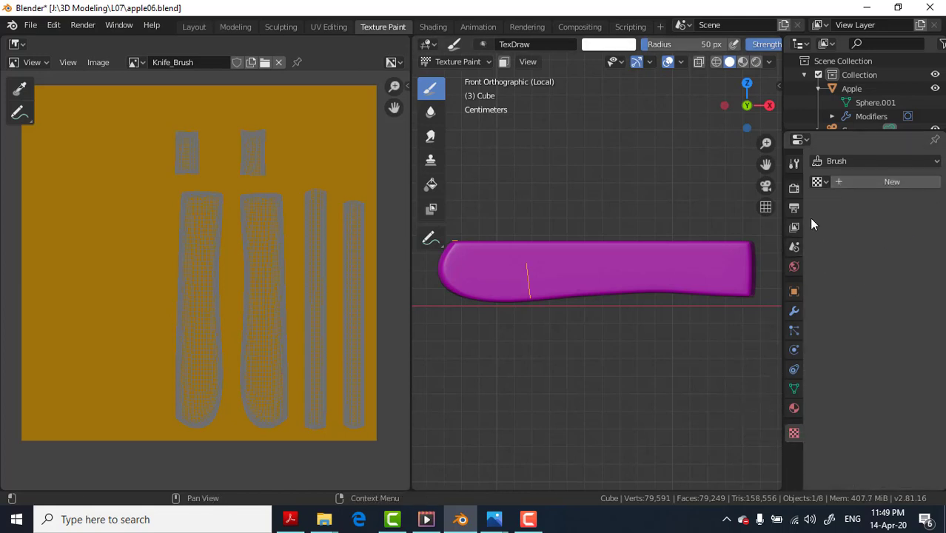
pyautogui.click(795, 164)
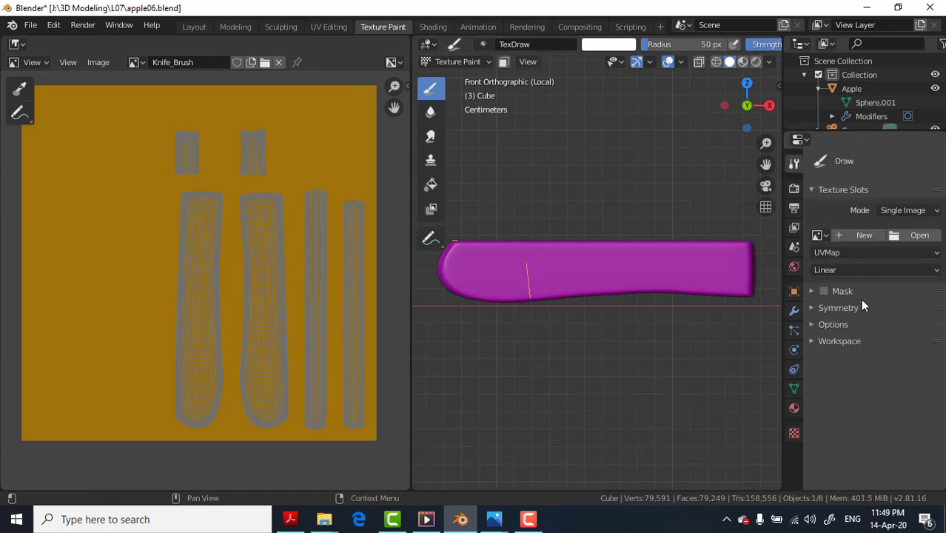
# Step: Select Knife_Brush as the texture slot image to paint on
pyautogui.click(817, 235)
pyautogui.click(699, 224)
pyautogui.click(817, 234)
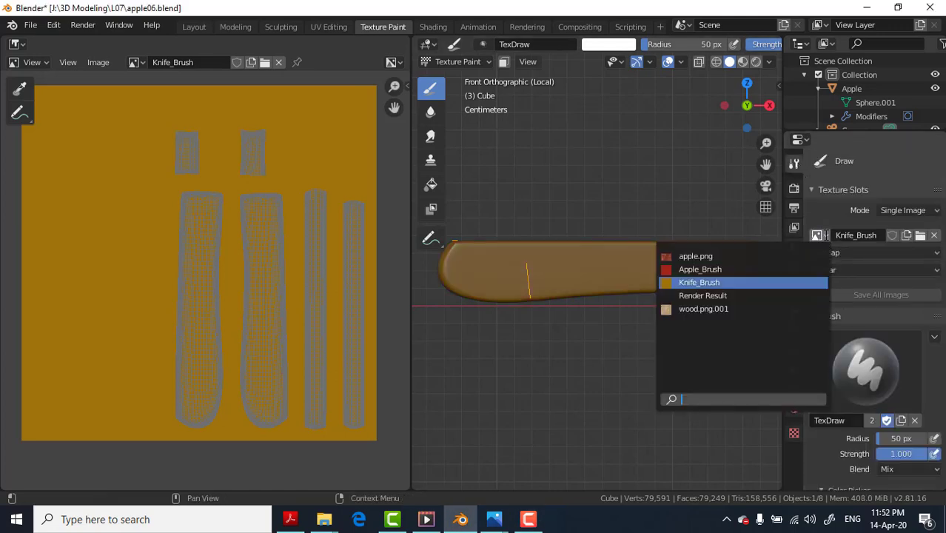
pyautogui.click(698, 282)
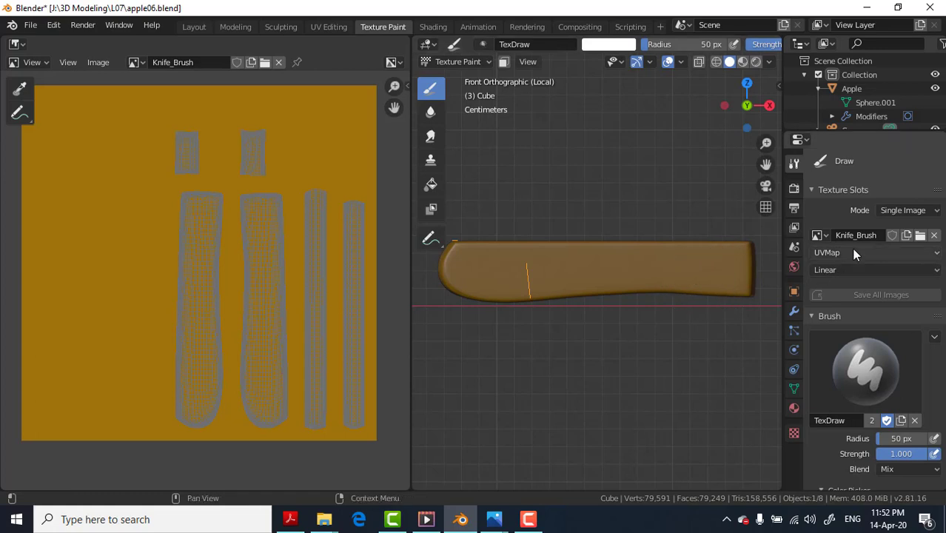
pyautogui.scroll(-5, 847, 245)
pyautogui.scroll(-5, 844, 240)
pyautogui.scroll(-5, 843, 240)
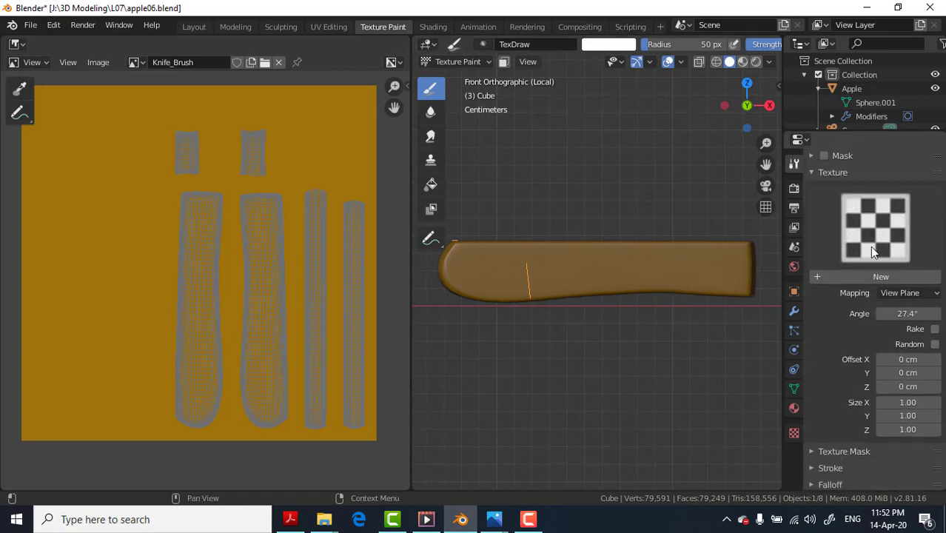
# Step: Add a new brush texture named Knife and load the 2.png knife photo into it
pyautogui.click(874, 278)
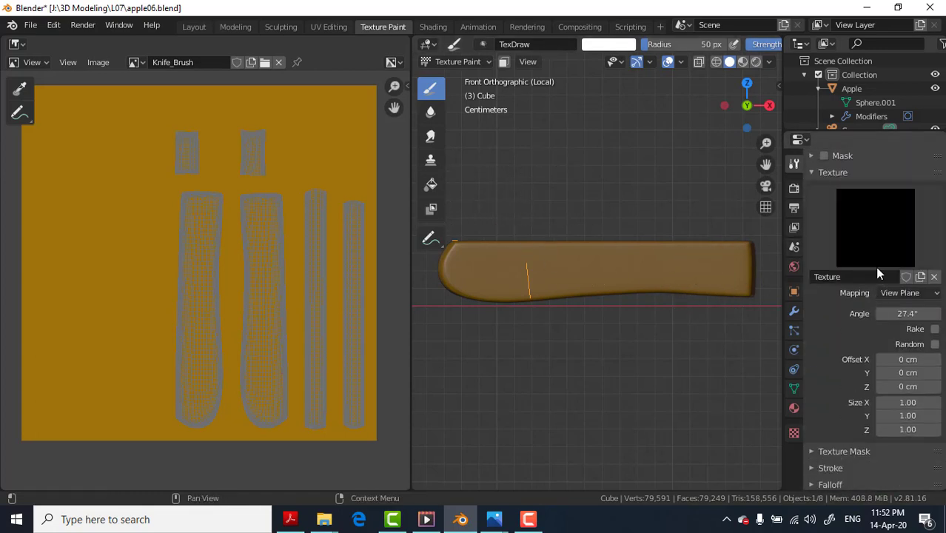
pyautogui.doubleClick(858, 280)
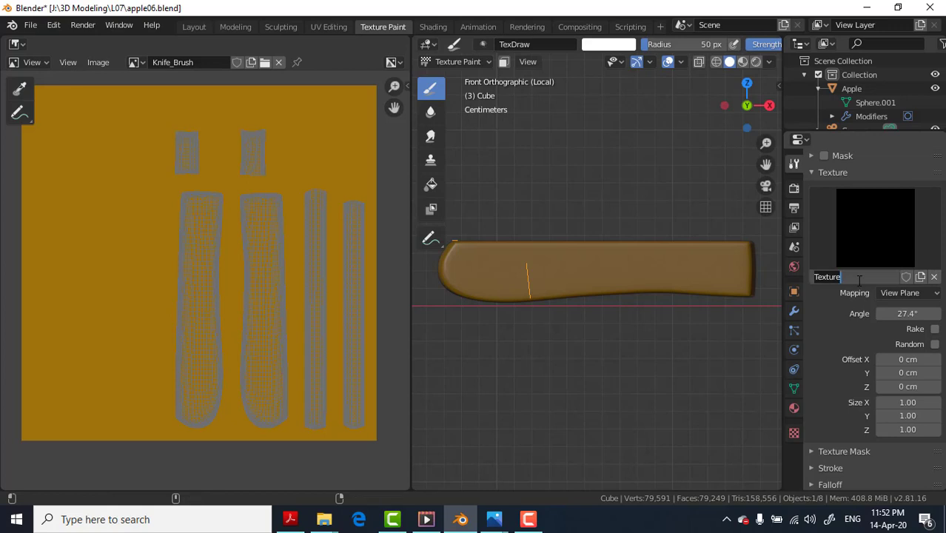
pyautogui.write('Knife')
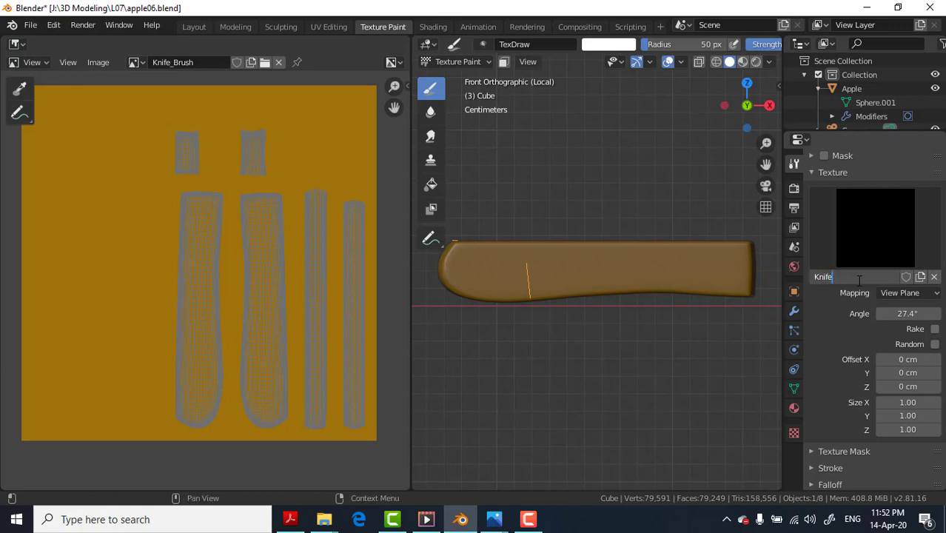
pyautogui.press('Return')
pyautogui.click(794, 433)
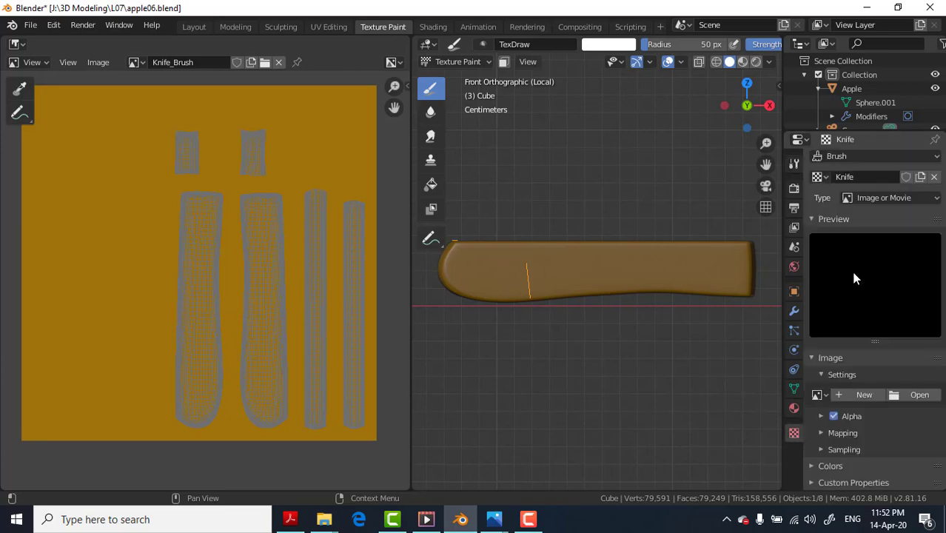
pyautogui.click(904, 394)
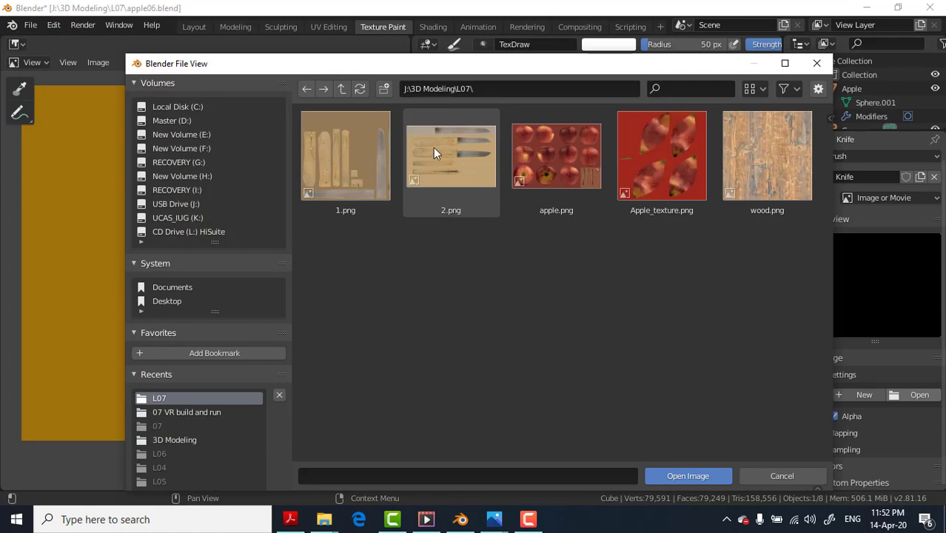
pyautogui.doubleClick(438, 144)
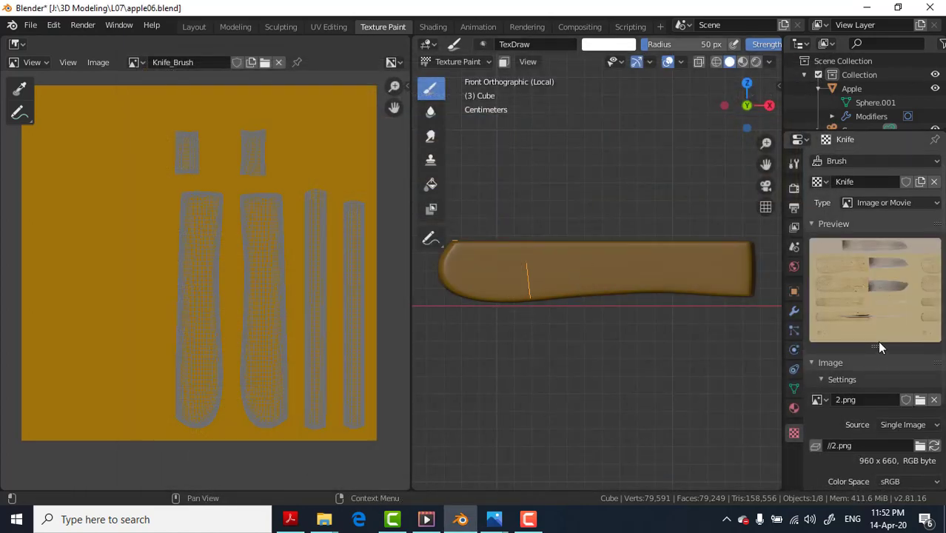
pyautogui.click(793, 163)
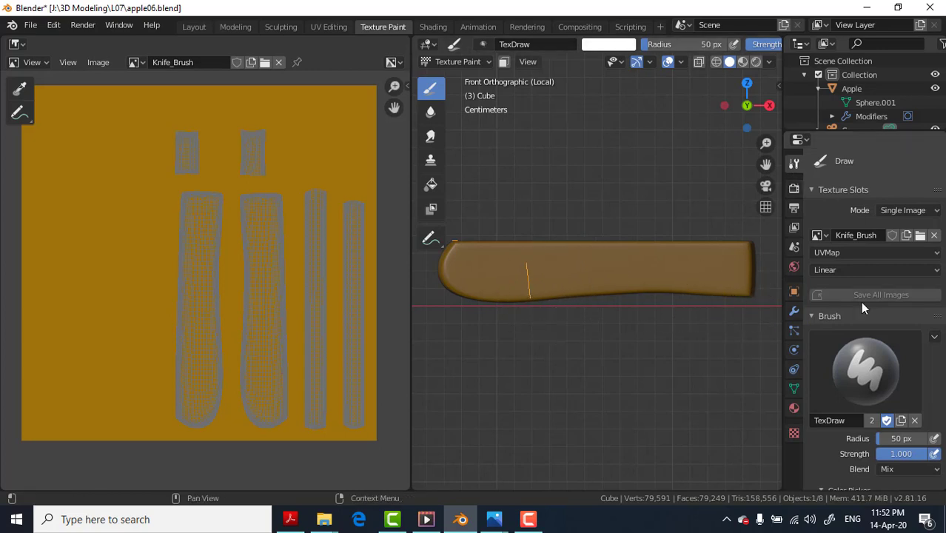
# Step: Set the Knife texture to Stencil mapping, reset its transform to 0°, and place it over the handle
pyautogui.scroll(-4, 860, 277)
pyautogui.scroll(-4, 859, 272)
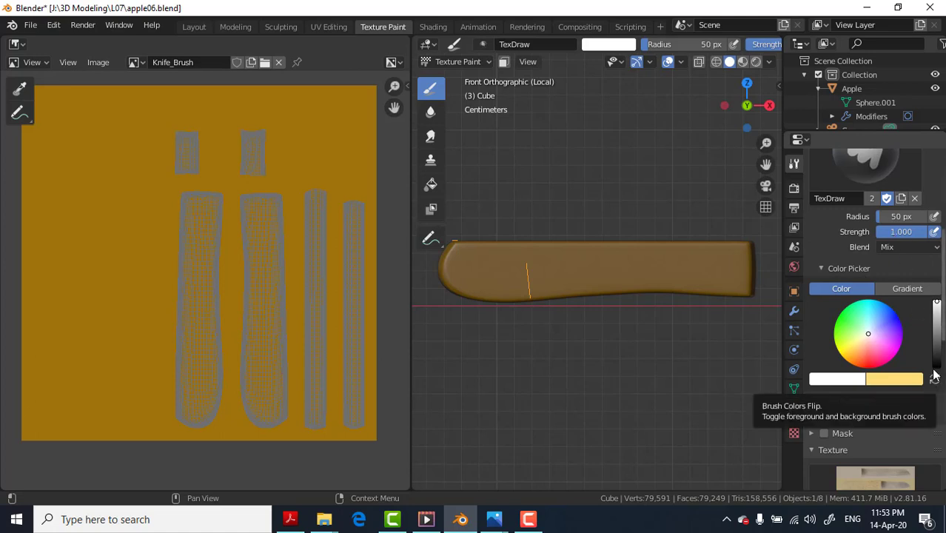
pyautogui.scroll(-3, 867, 382)
pyautogui.scroll(-3, 867, 381)
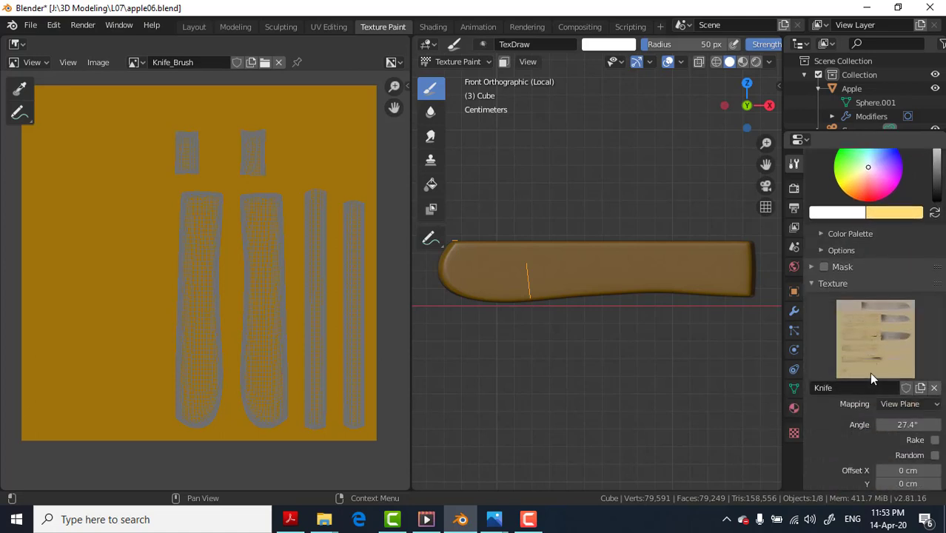
pyautogui.scroll(-3, 869, 372)
pyautogui.click(914, 323)
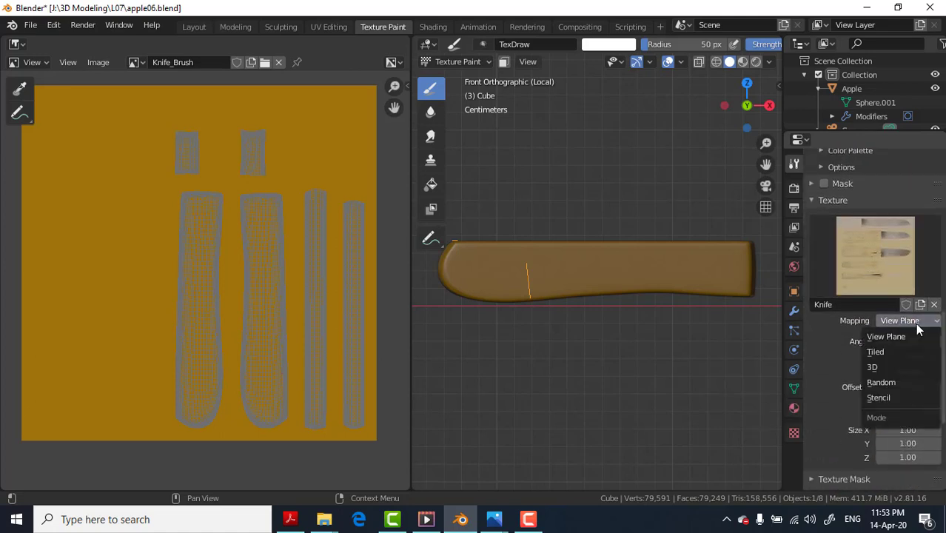
pyautogui.click(887, 398)
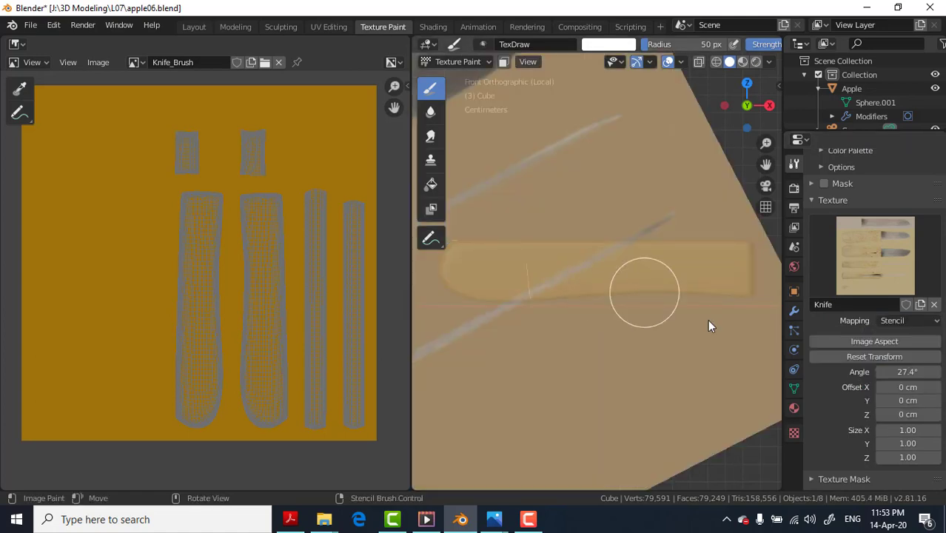
pyautogui.click(847, 357)
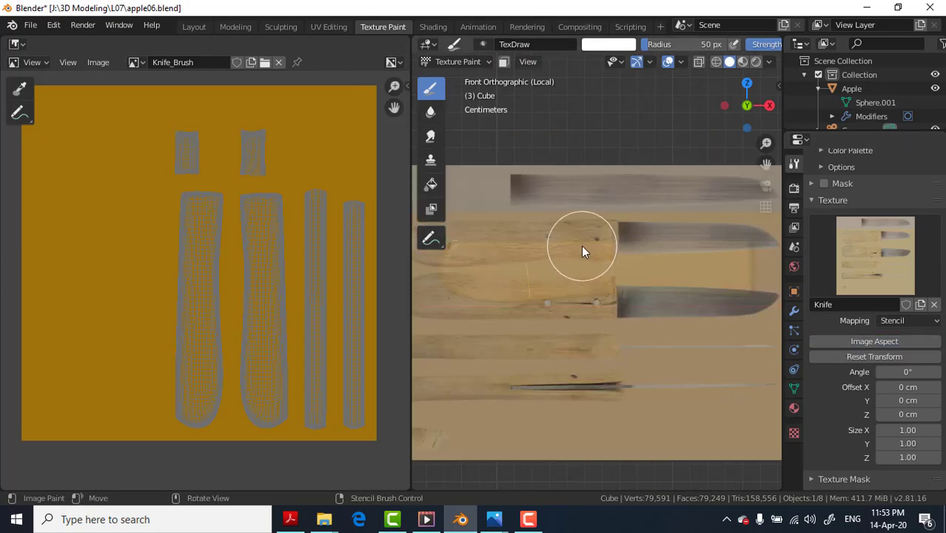
pyautogui.moveTo(410, 249); pyautogui.dragTo(299, 248)
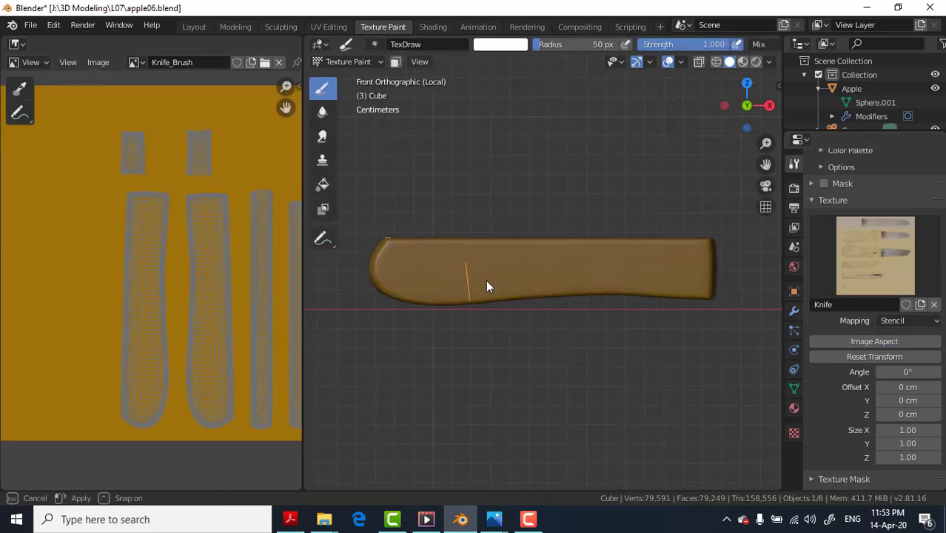
pyautogui.moveTo(503, 263)
pyautogui.mouseDown(button='right')
pyautogui.moveTo(637, 256)
pyautogui.moveTo(569, 279)
pyautogui.mouseUp(button='right')
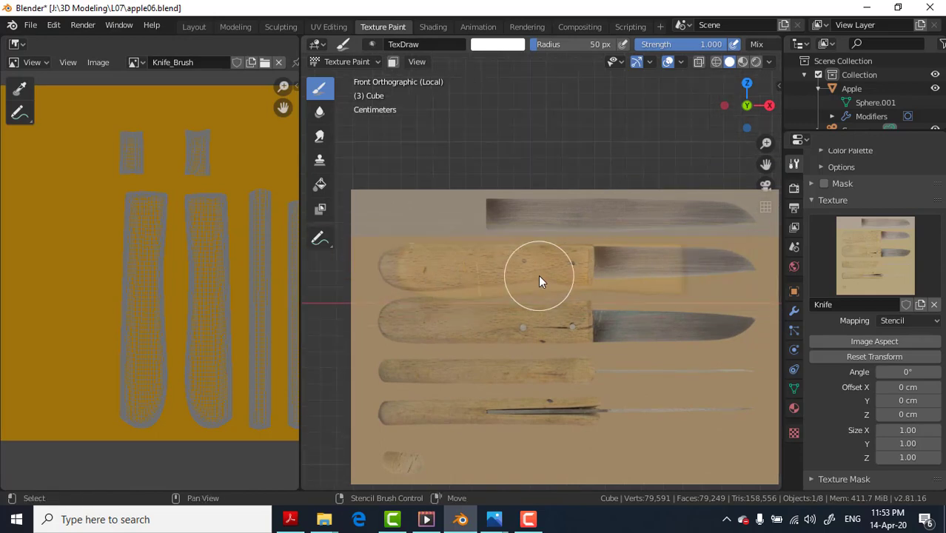
# Step: Fit the stencil to the handle in perspective, paint wood grain on its front, then view the back
pyautogui.keyDown('shift'); pyautogui.moveTo(541, 269); pyautogui.dragTo(566, 262, button='right'); pyautogui.keyUp('shift')
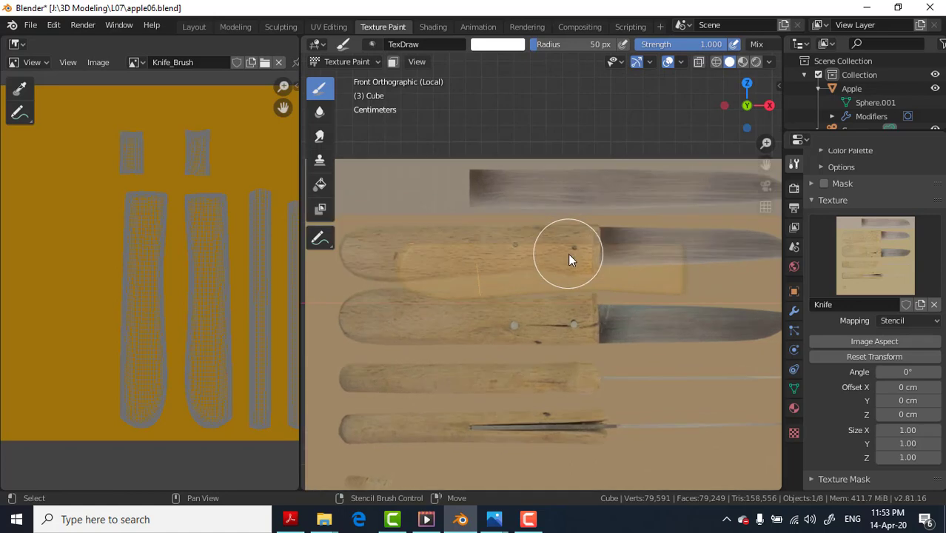
pyautogui.press('KP_5')
pyautogui.moveTo(515, 248)
pyautogui.keyDown('shift'); pyautogui.mouseDown(button='right')
pyautogui.moveTo(554, 268)
pyautogui.moveTo(555, 221)
pyautogui.moveTo(598, 258)
pyautogui.moveTo(577, 259)
pyautogui.mouseUp(button='right'); pyautogui.keyUp('shift')
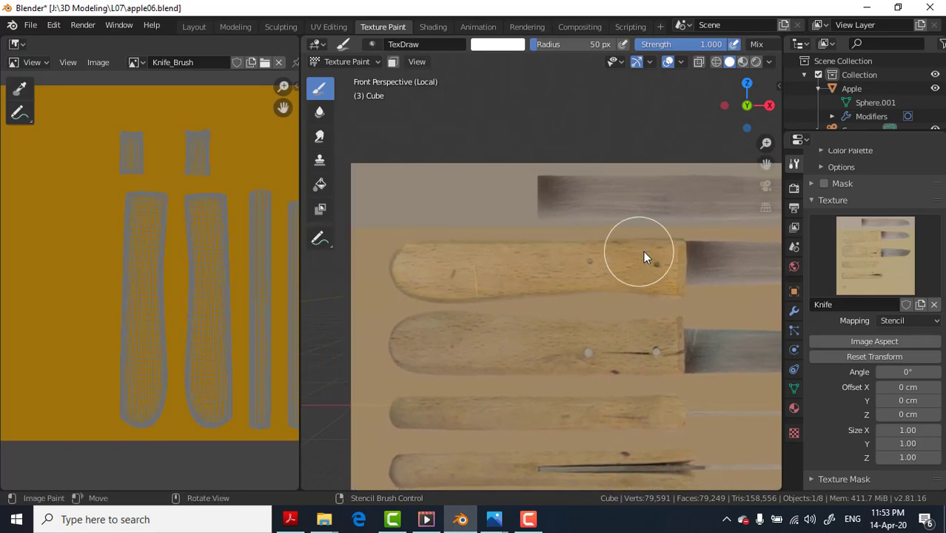
pyautogui.moveTo(596, 280)
pyautogui.mouseDown()
pyautogui.moveTo(672, 252)
pyautogui.moveTo(601, 281)
pyautogui.moveTo(447, 291)
pyautogui.moveTo(429, 248)
pyautogui.moveTo(627, 277)
pyautogui.moveTo(682, 268)
pyautogui.moveTo(681, 287)
pyautogui.moveTo(411, 259)
pyautogui.moveTo(599, 262)
pyautogui.moveTo(546, 322)
pyautogui.mouseUp()
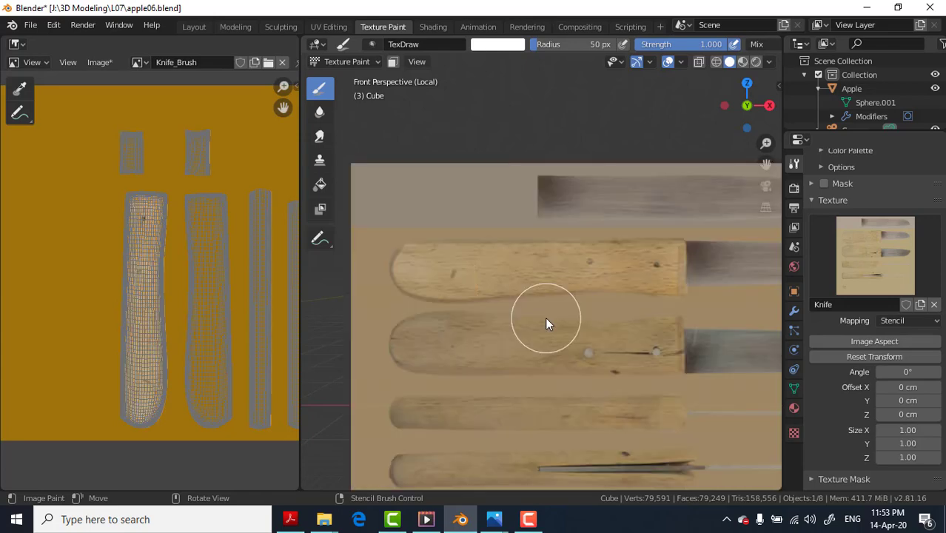
pyautogui.press('ctrl+KP_1')
pyautogui.moveTo(619, 260); pyautogui.dragTo(654, 294)
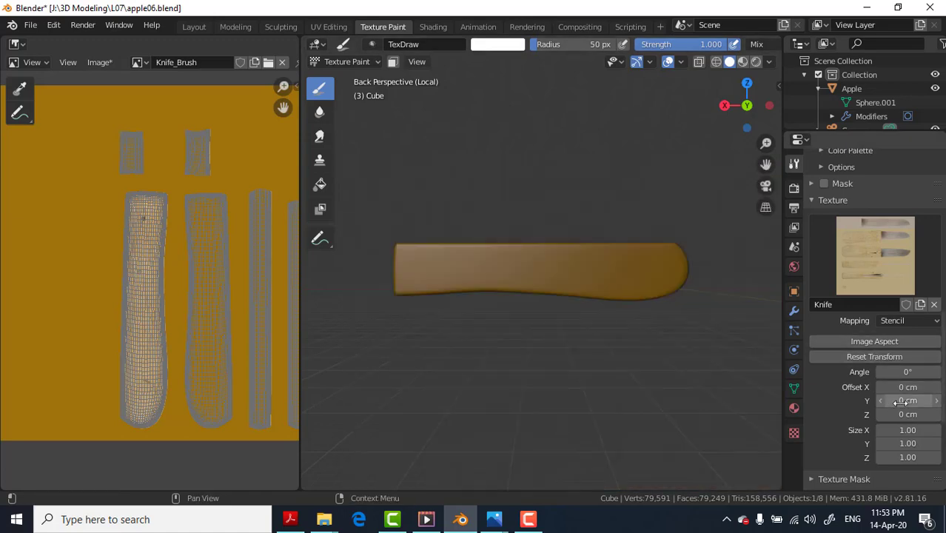
# Step: Mirror the knife stencil horizontally by setting its Size X to -1
pyautogui.scroll(-1, 893, 403)
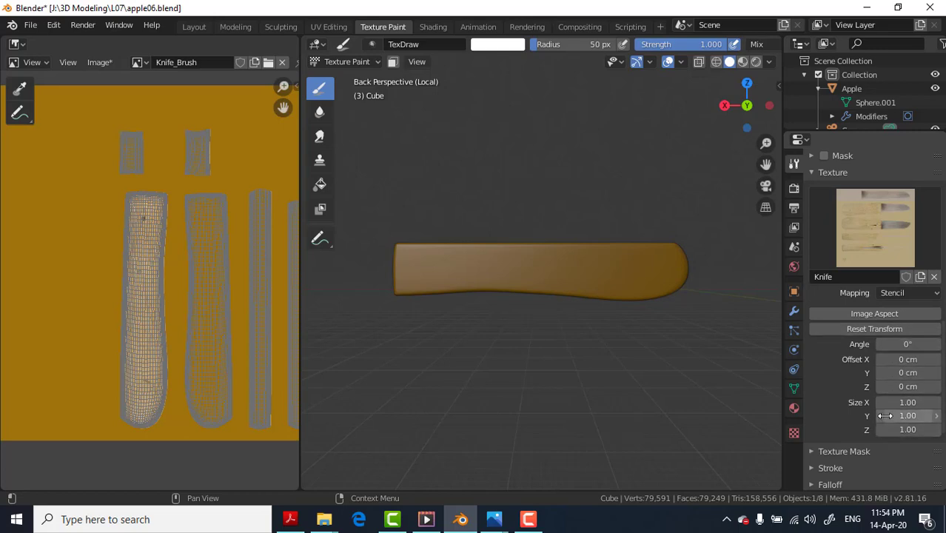
pyautogui.click(913, 403)
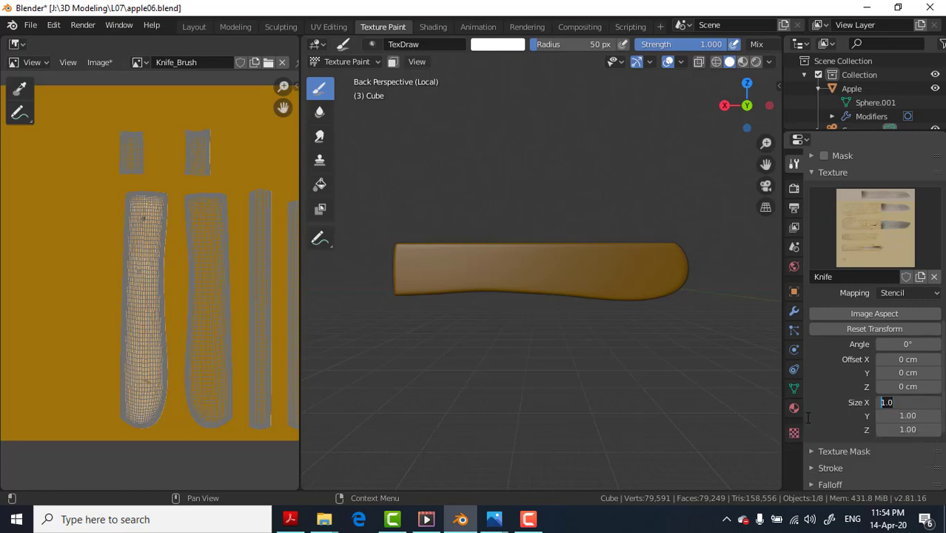
pyautogui.write('-1')
pyautogui.press('Return')
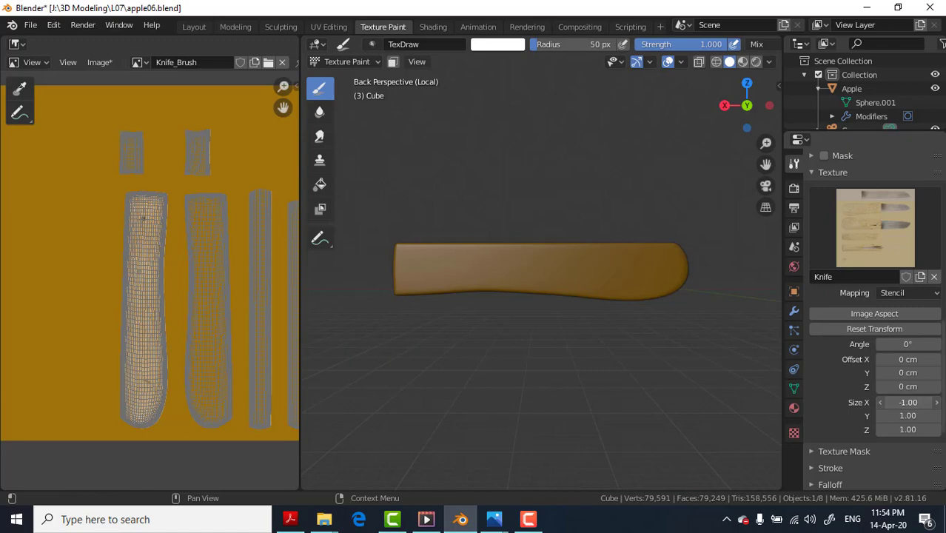
pyautogui.click(908, 402)
pyautogui.write('1')
pyautogui.press('Return')
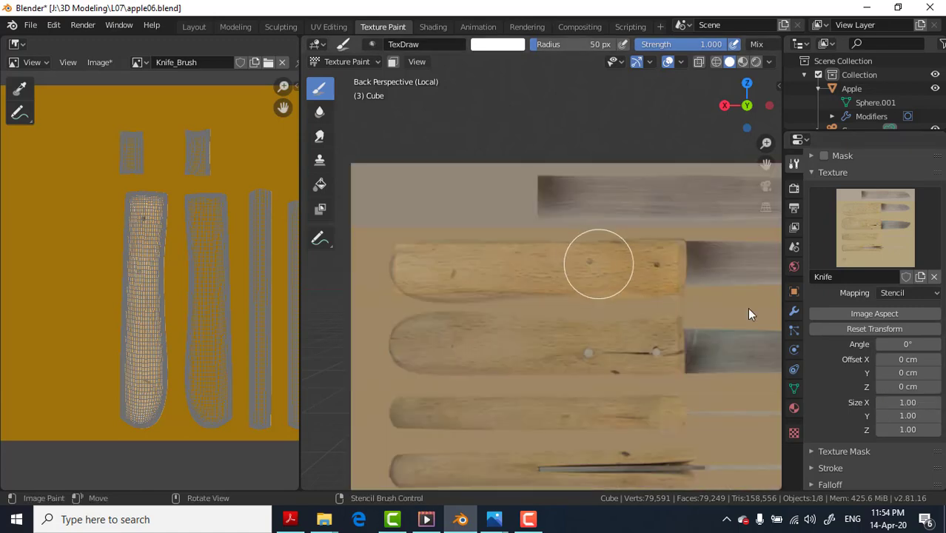
pyautogui.click(902, 402)
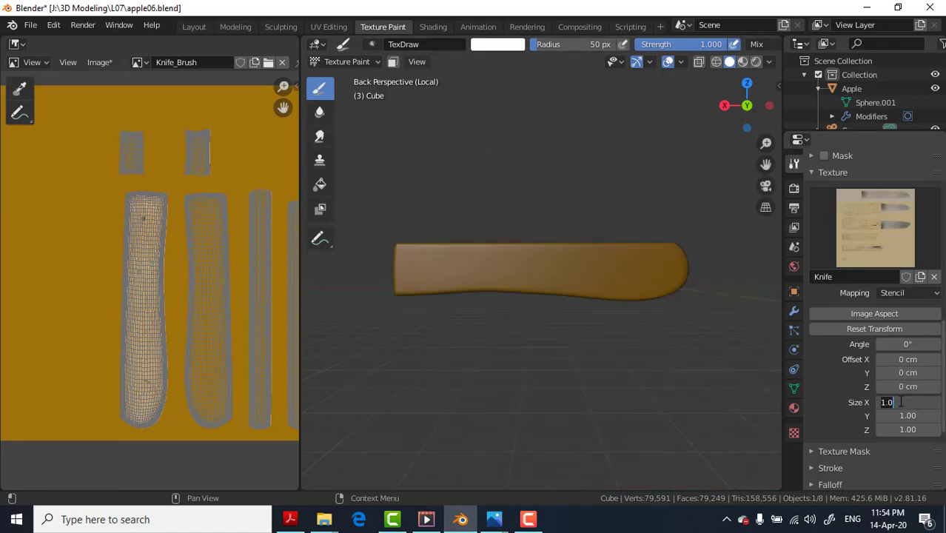
pyautogui.write('-1')
pyautogui.press('Return')
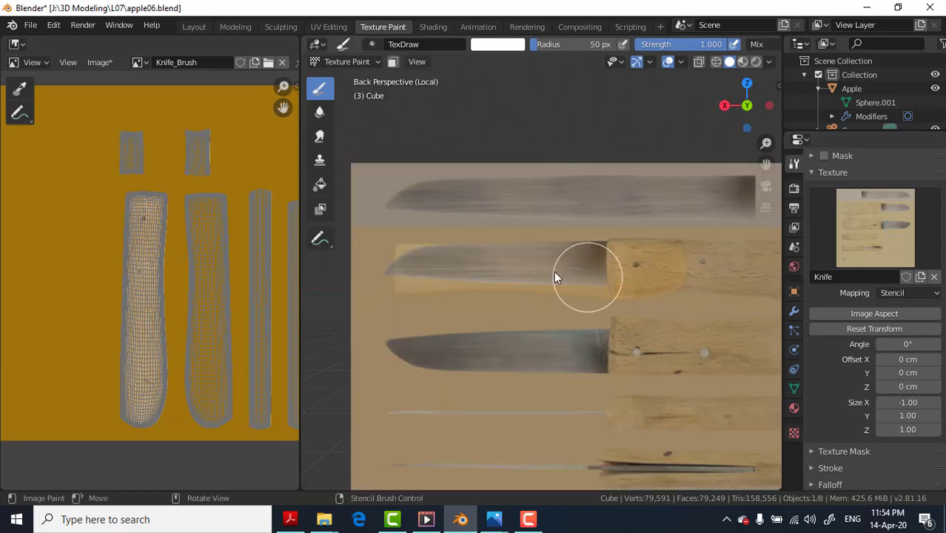
# Step: Position the mirrored stencil over the handle and paint wood grain onto its back face
pyautogui.moveTo(595, 275); pyautogui.dragTo(455, 260, button='right')
pyautogui.moveTo(402, 272); pyautogui.dragTo(395, 268, button='right')
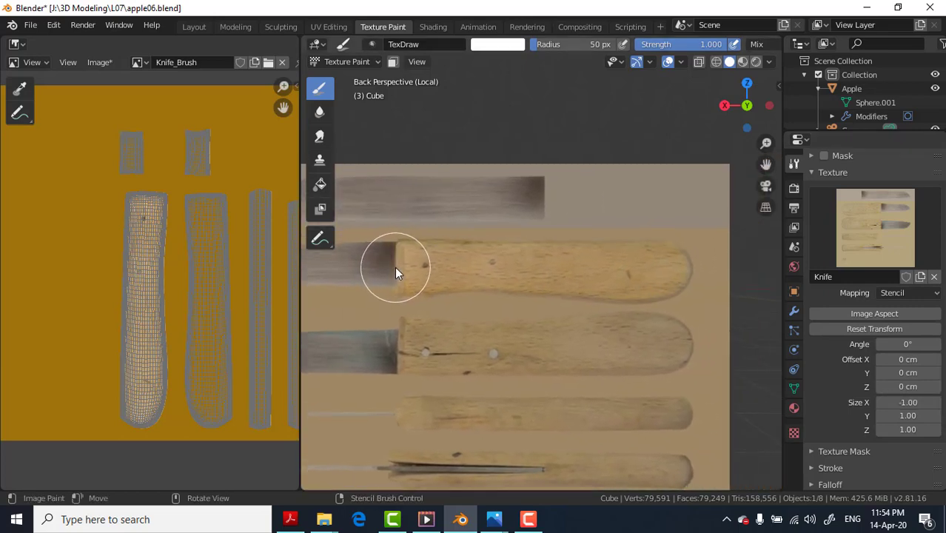
pyautogui.moveTo(395, 272)
pyautogui.mouseDown()
pyautogui.moveTo(687, 265)
pyautogui.moveTo(518, 282)
pyautogui.mouseUp()
pyautogui.moveTo(633, 268); pyautogui.dragTo(412, 434)
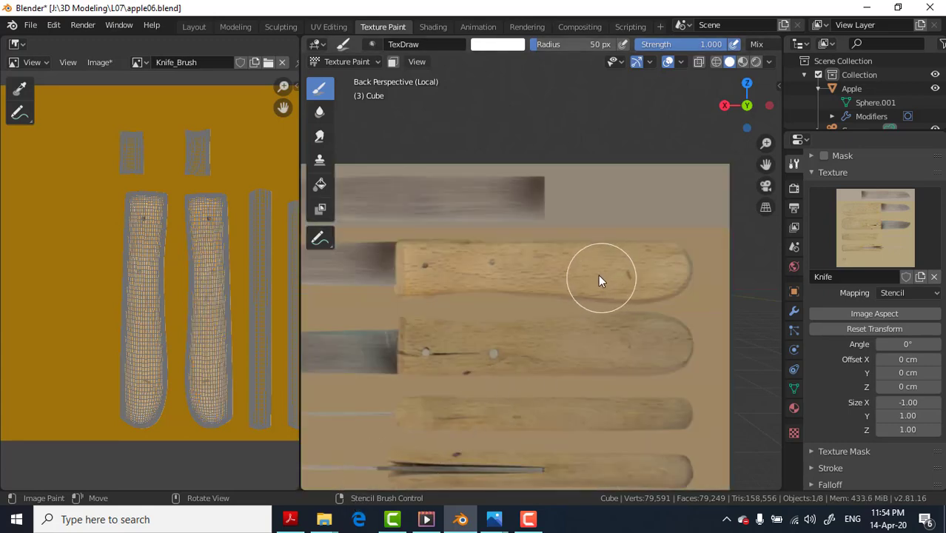
pyautogui.moveTo(571, 315)
pyautogui.keyDown('shift'); pyautogui.mouseDown(button='middle')
pyautogui.moveTo(568, 136)
pyautogui.moveTo(564, 273)
pyautogui.mouseUp(button='middle'); pyautogui.keyUp('shift')
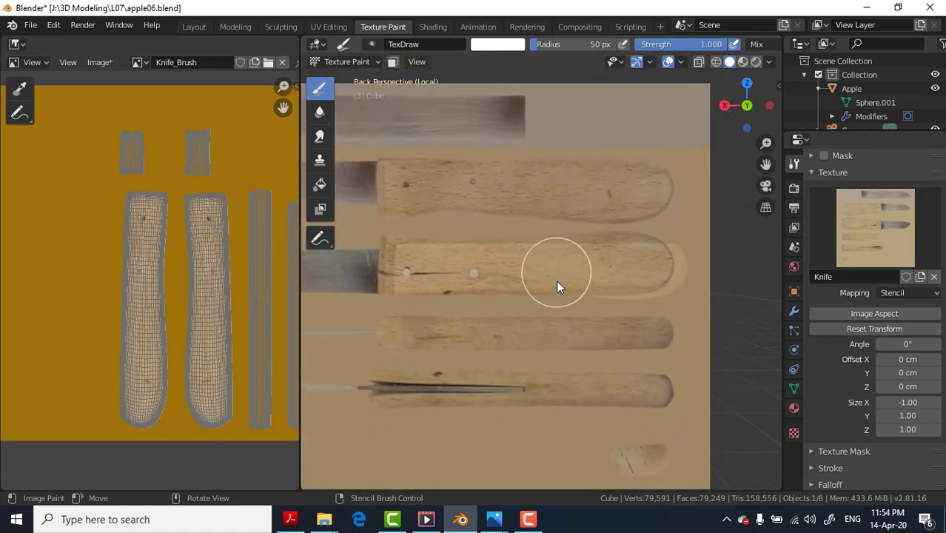
pyautogui.keyDown('shift'); pyautogui.moveTo(563, 271); pyautogui.dragTo(536, 274, button='middle'); pyautogui.keyUp('shift')
pyautogui.moveTo(535, 274); pyautogui.dragTo(532, 274, button='right')
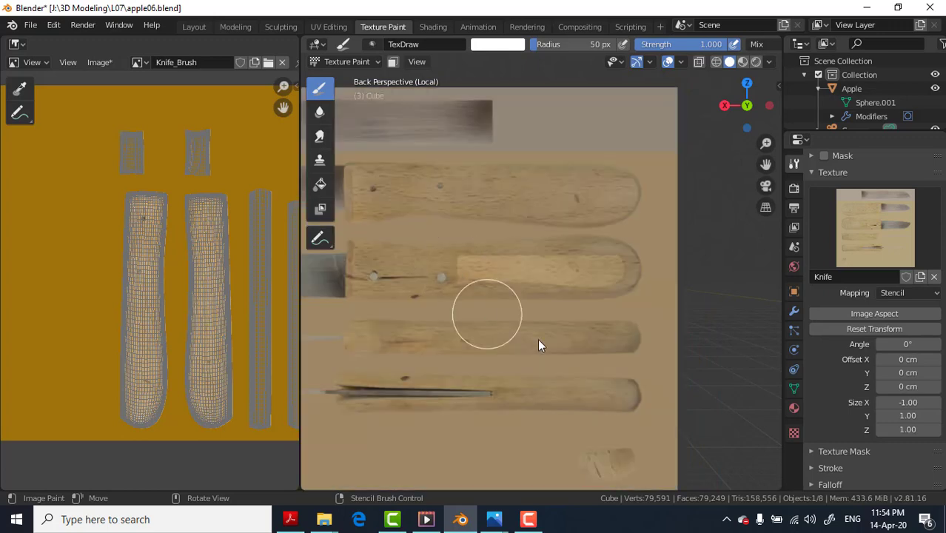
# Step: Paint wood grain along the handle's top edge from the top view
pyautogui.press('KP_7')
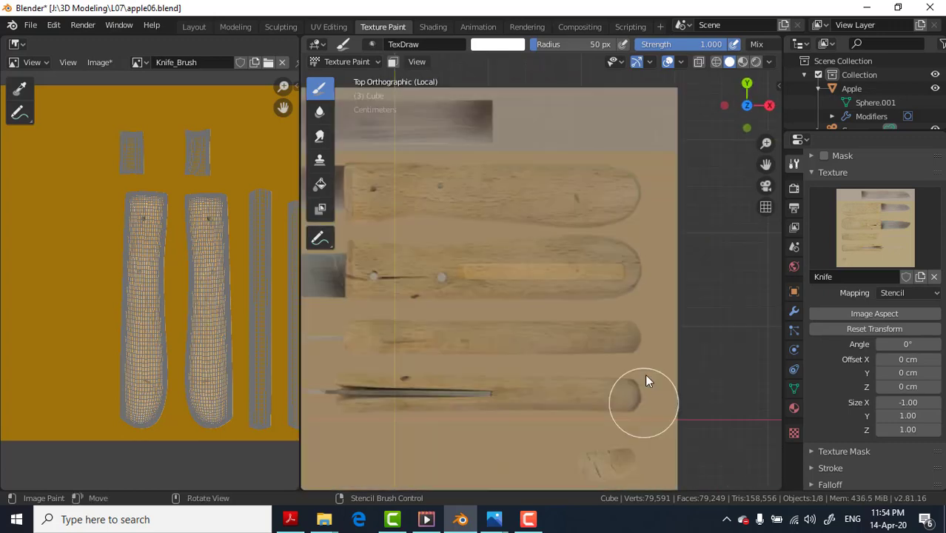
pyautogui.scroll(2, 545, 270)
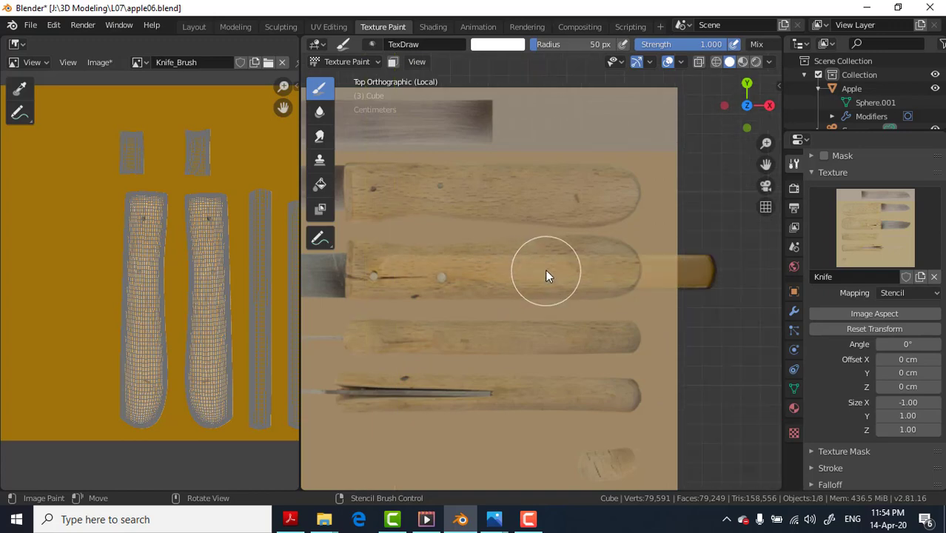
pyautogui.scroll(-1, 545, 270)
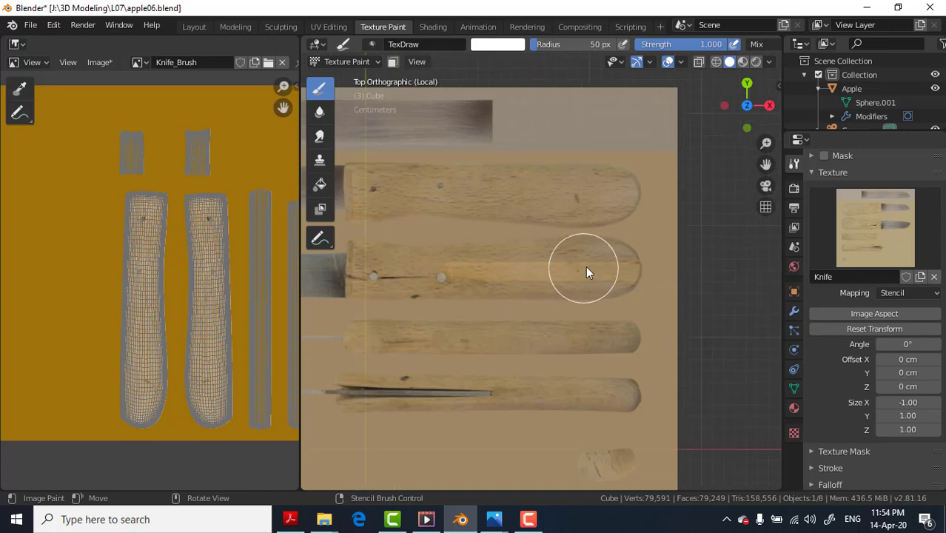
pyautogui.moveTo(551, 271)
pyautogui.mouseDown()
pyautogui.moveTo(610, 296)
pyautogui.moveTo(640, 276)
pyautogui.moveTo(446, 268)
pyautogui.moveTo(455, 280)
pyautogui.moveTo(427, 472)
pyautogui.mouseUp()
# Step: Paint wood grain along the handle's bottom edge from the bottom view
pyautogui.press('ctrl+KP_7')
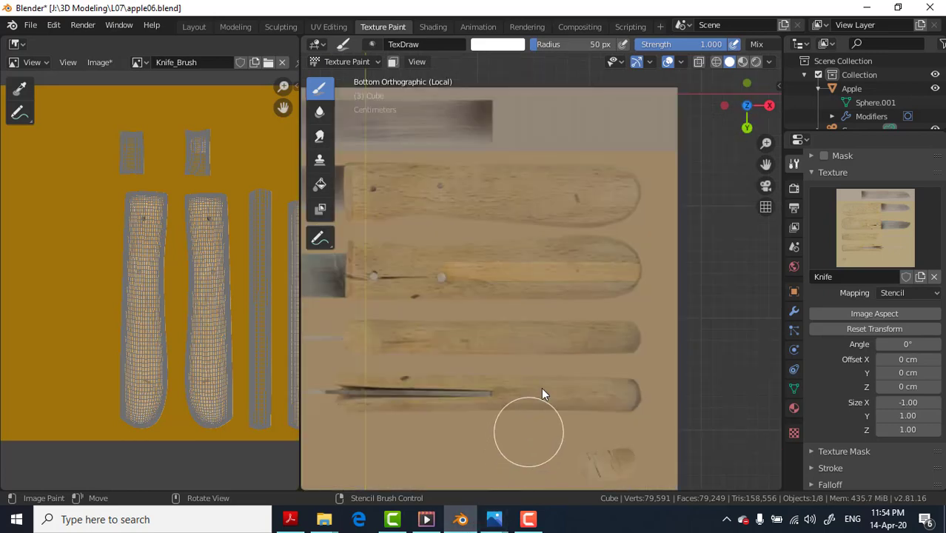
pyautogui.moveTo(602, 242)
pyautogui.keyDown('shift'); pyautogui.mouseDown(button='right')
pyautogui.moveTo(574, 235)
pyautogui.moveTo(617, 251)
pyautogui.mouseUp(button='right'); pyautogui.keyUp('shift')
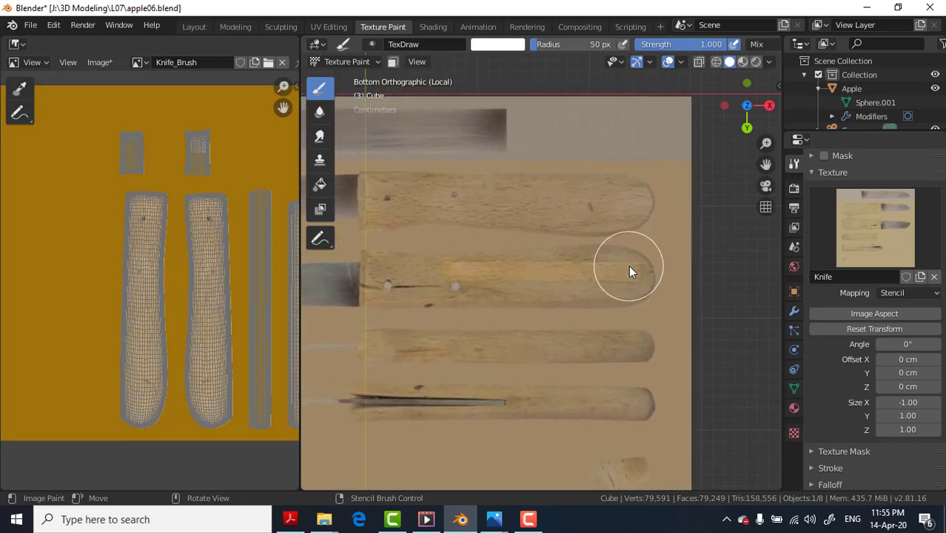
pyautogui.moveTo(629, 267)
pyautogui.mouseDown()
pyautogui.moveTo(435, 270)
pyautogui.moveTo(566, 261)
pyautogui.moveTo(460, 270)
pyautogui.moveTo(540, 274)
pyautogui.moveTo(490, 273)
pyautogui.mouseUp()
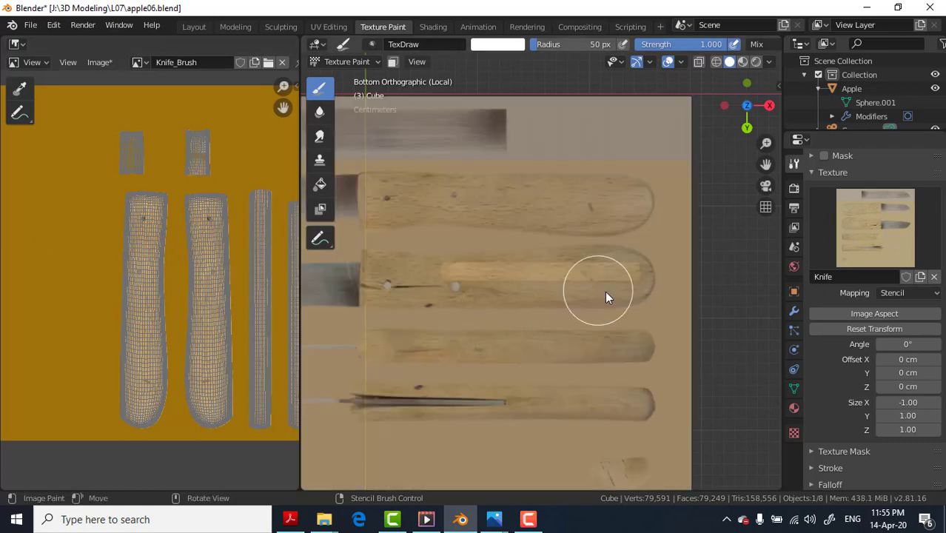
pyautogui.moveTo(604, 291); pyautogui.dragTo(508, 275, button='middle')
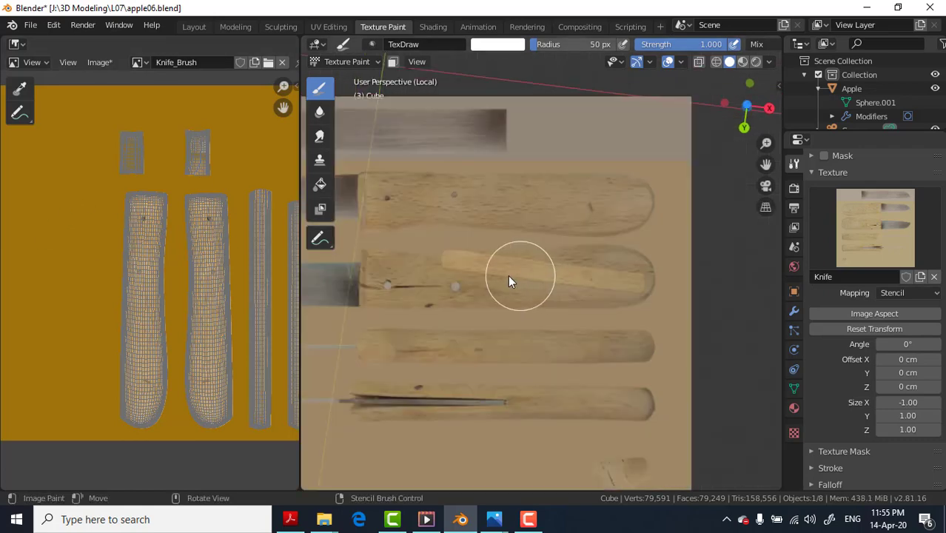
pyautogui.moveTo(559, 167); pyautogui.dragTo(421, 81, button='middle')
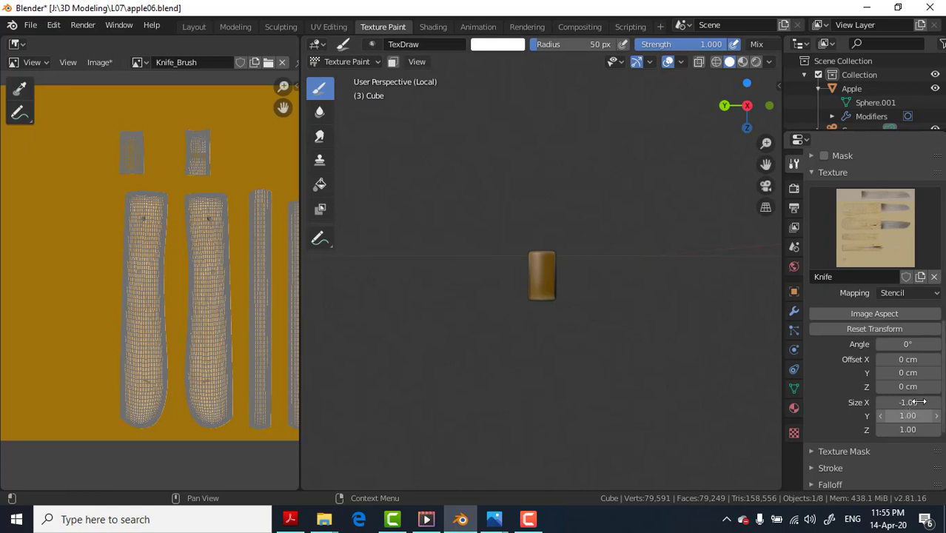
# Step: Restore stencil Size X to 1, shift the photo right, and flip it with Size Z -1
pyautogui.click(924, 401)
pyautogui.write('1')
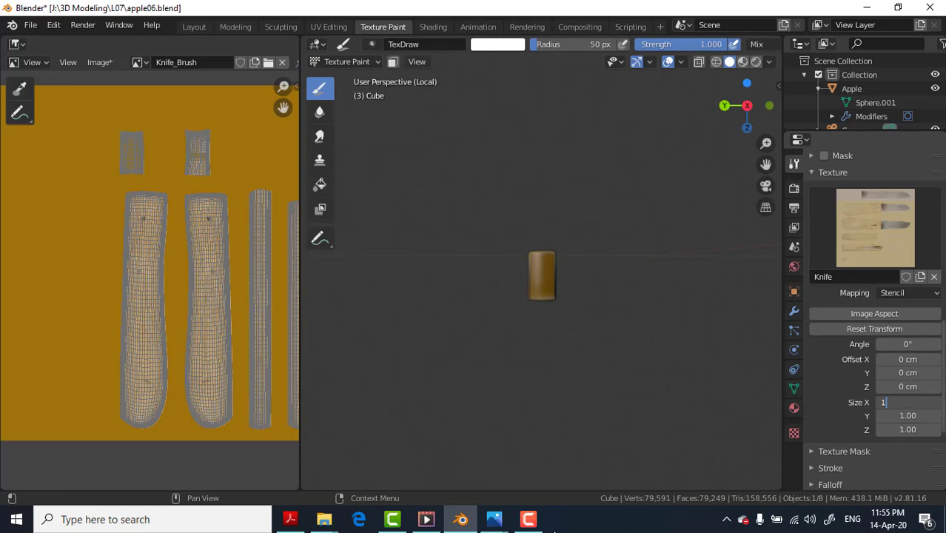
pyautogui.press('Return')
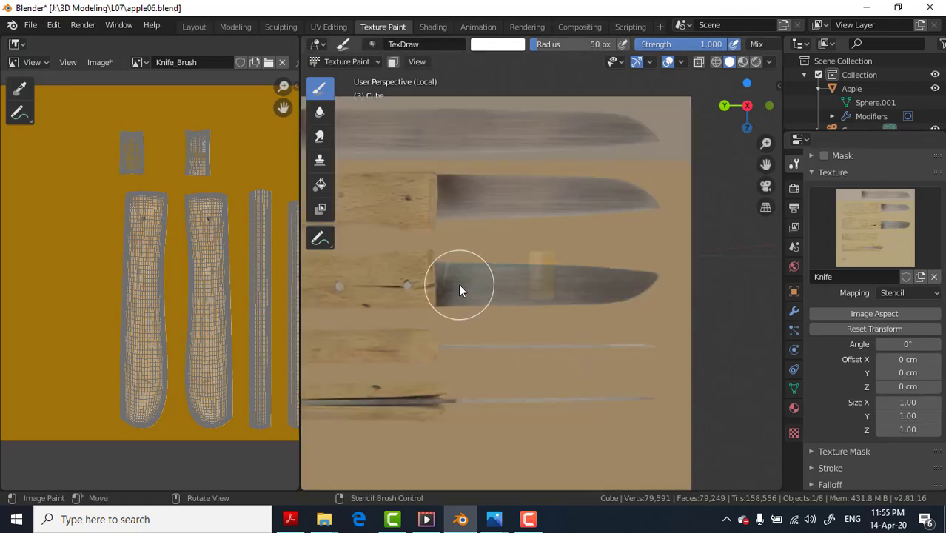
pyautogui.moveTo(458, 284)
pyautogui.mouseDown(button='right')
pyautogui.moveTo(522, 263)
pyautogui.moveTo(679, 260)
pyautogui.moveTo(763, 263)
pyautogui.moveTo(772, 281)
pyautogui.mouseUp(button='right')
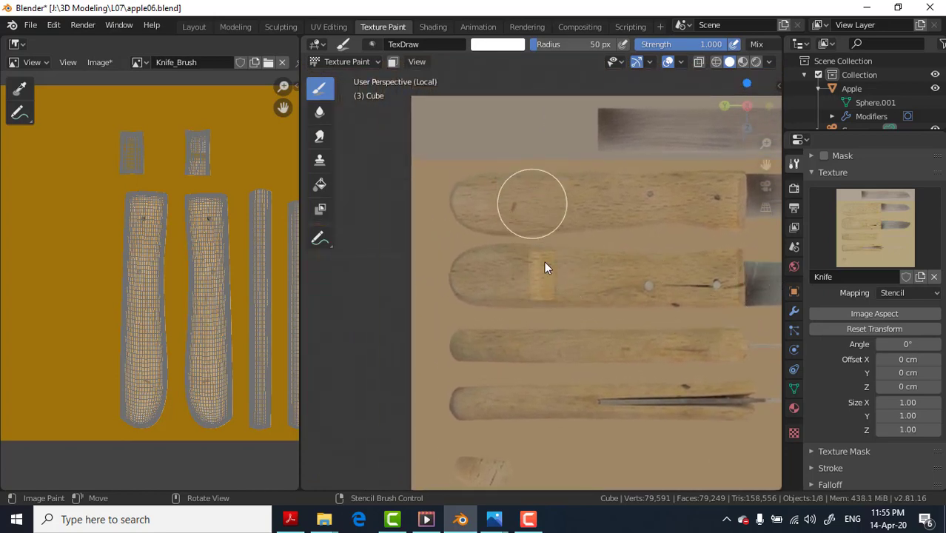
pyautogui.doubleClick(908, 416)
pyautogui.write('1.0')
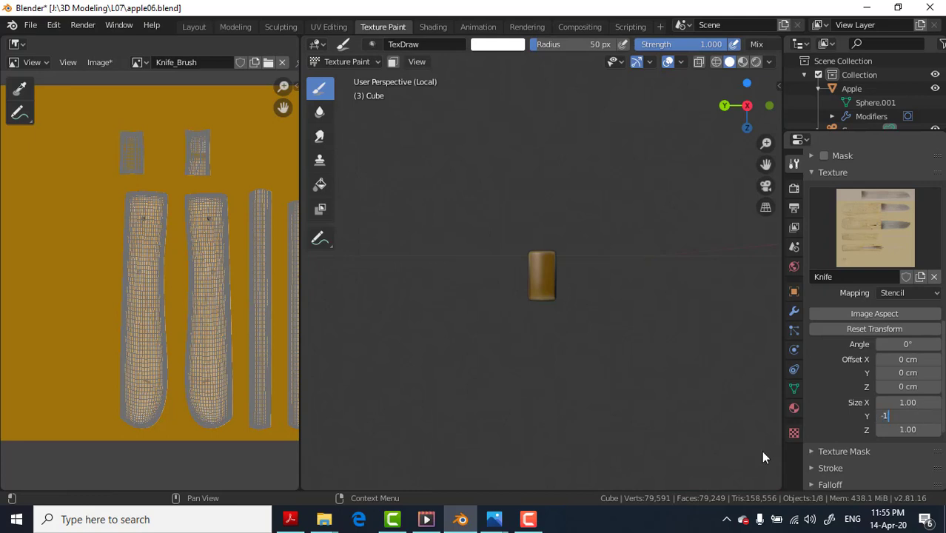
pyautogui.press('Return')
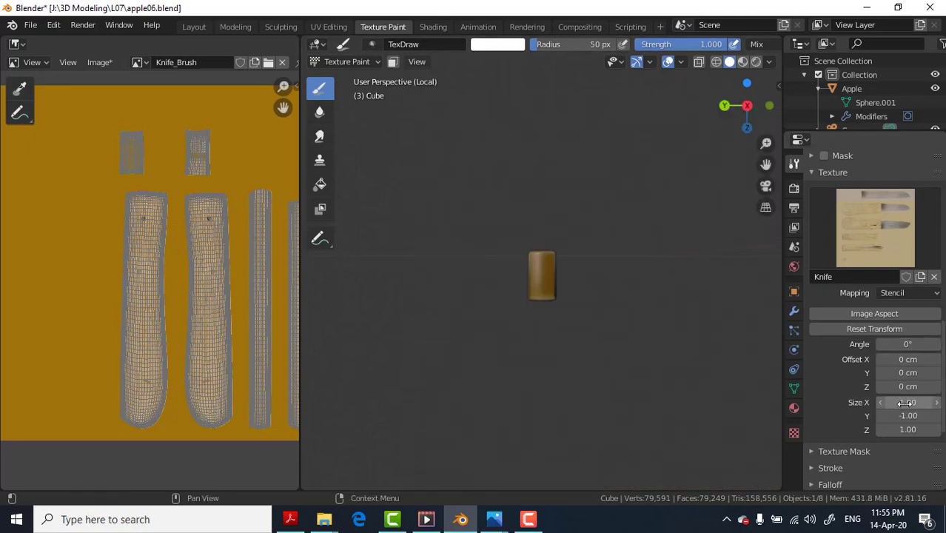
pyautogui.doubleClick(907, 415)
pyautogui.write('1')
pyautogui.press('Return')
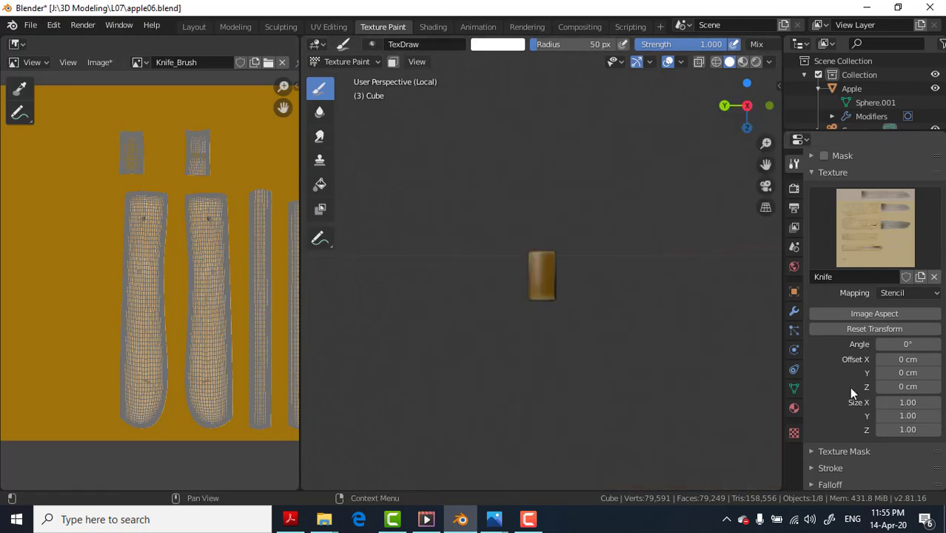
pyautogui.doubleClick(888, 430)
pyautogui.write('0.9')
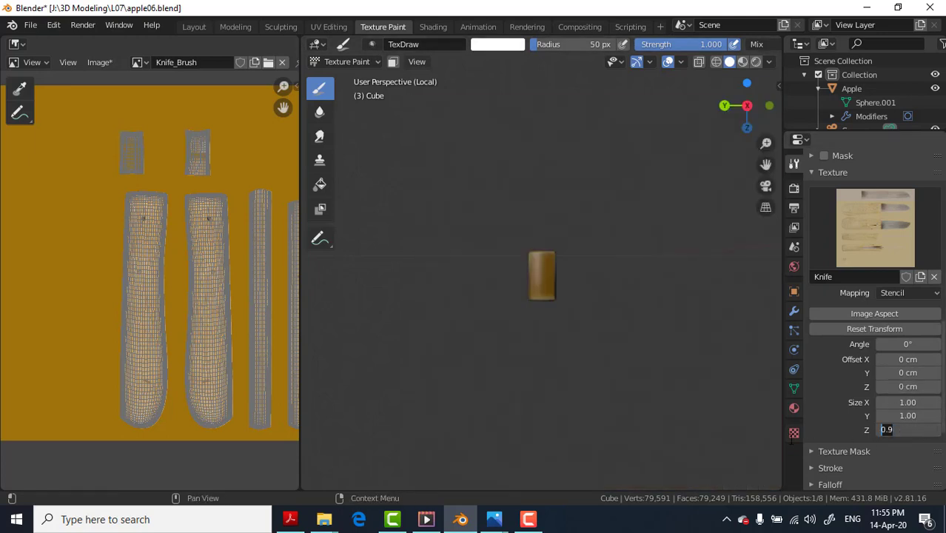
pyautogui.press('Return')
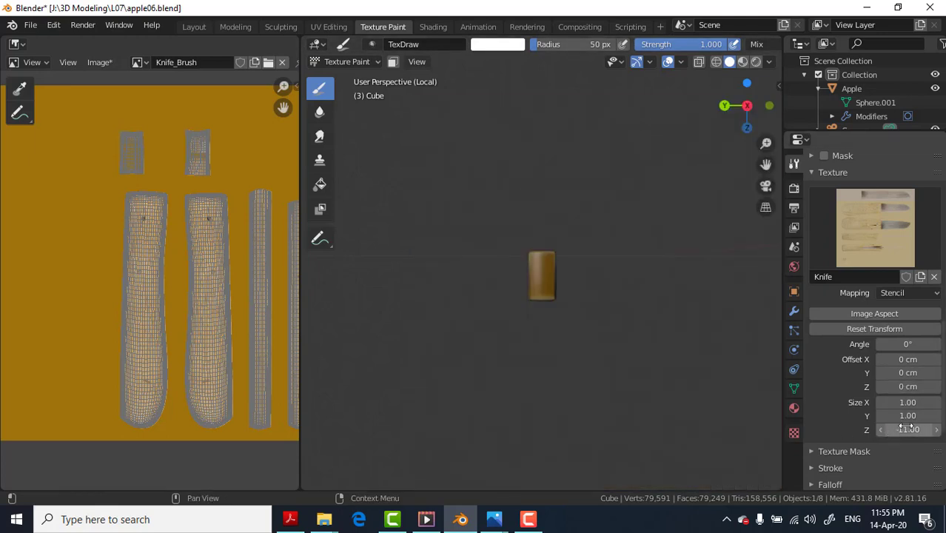
pyautogui.doubleClick(914, 429)
pyautogui.write('-1')
pyautogui.press('Return')
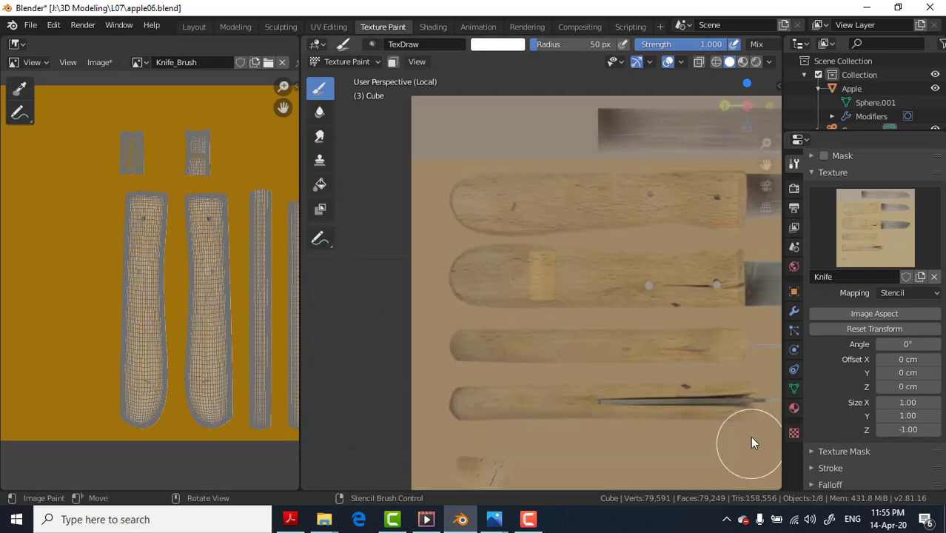
# Step: Orbit toward the handle's end and rotate the stencil to 273°, enlarging it across the view
pyautogui.moveTo(673, 213)
pyautogui.mouseDown(button='middle')
pyautogui.moveTo(666, 202)
pyautogui.moveTo(681, 225)
pyautogui.moveTo(667, 217)
pyautogui.mouseUp(button='middle')
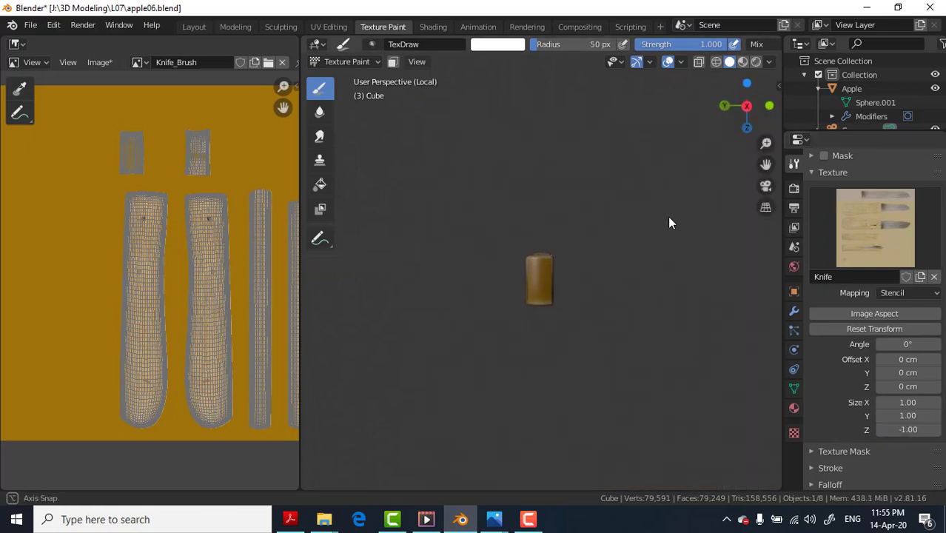
pyautogui.moveTo(644, 245); pyautogui.dragTo(752, 241, button='middle')
pyautogui.keyDown('ctrl'); pyautogui.moveTo(749, 242); pyautogui.dragTo(561, 316, button='right'); pyautogui.keyUp('ctrl')
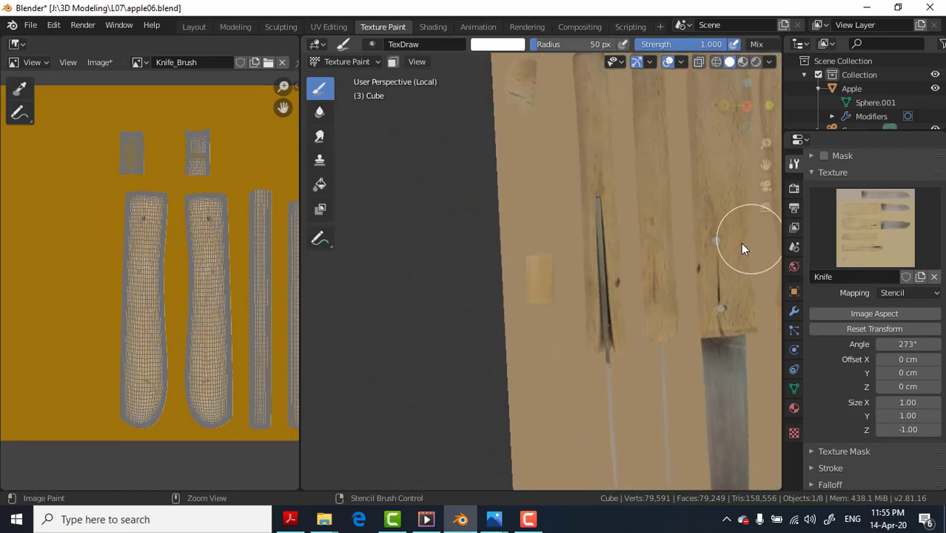
pyautogui.moveTo(625, 286); pyautogui.dragTo(603, 325, button='middle')
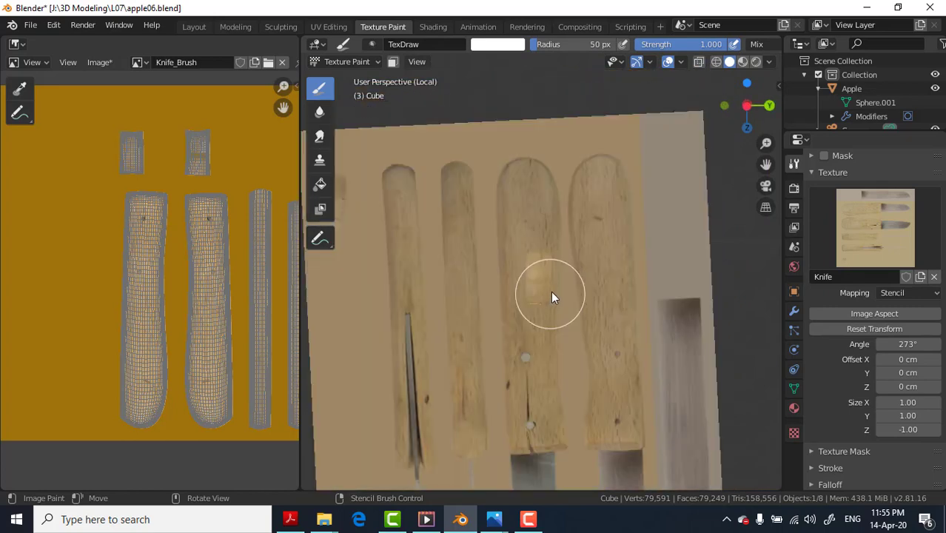
pyautogui.moveTo(590, 293)
pyautogui.mouseDown(button='middle')
pyautogui.moveTo(566, 350)
pyautogui.moveTo(603, 284)
pyautogui.moveTo(595, 277)
pyautogui.mouseUp(button='middle')
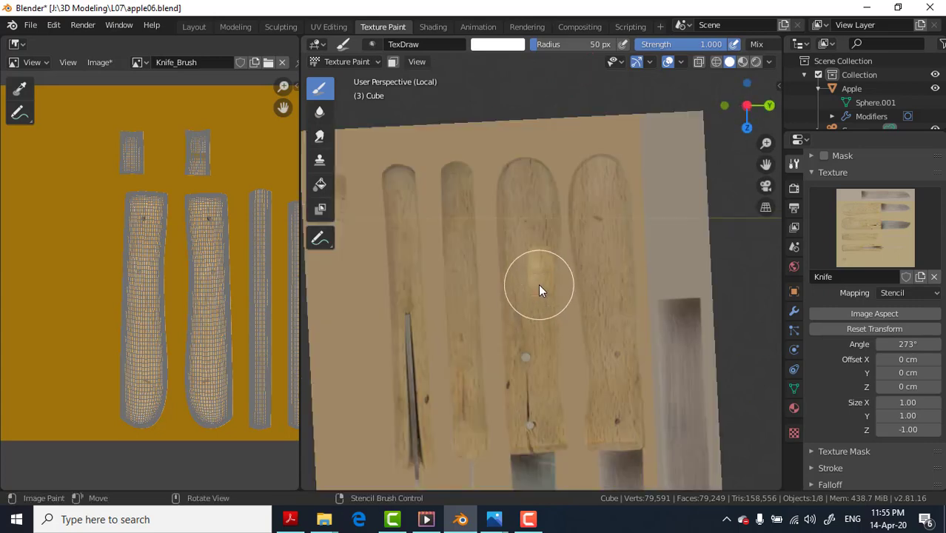
pyautogui.keyDown('shift'); pyautogui.moveTo(539, 283); pyautogui.dragTo(572, 282, button='right'); pyautogui.keyUp('shift')
pyautogui.moveTo(571, 282)
pyautogui.keyDown('shift'); pyautogui.mouseDown(button='middle')
pyautogui.moveTo(556, 291)
pyautogui.moveTo(544, 264)
pyautogui.mouseUp(button='middle'); pyautogui.keyUp('shift')
pyautogui.scroll(-10, 544, 263)
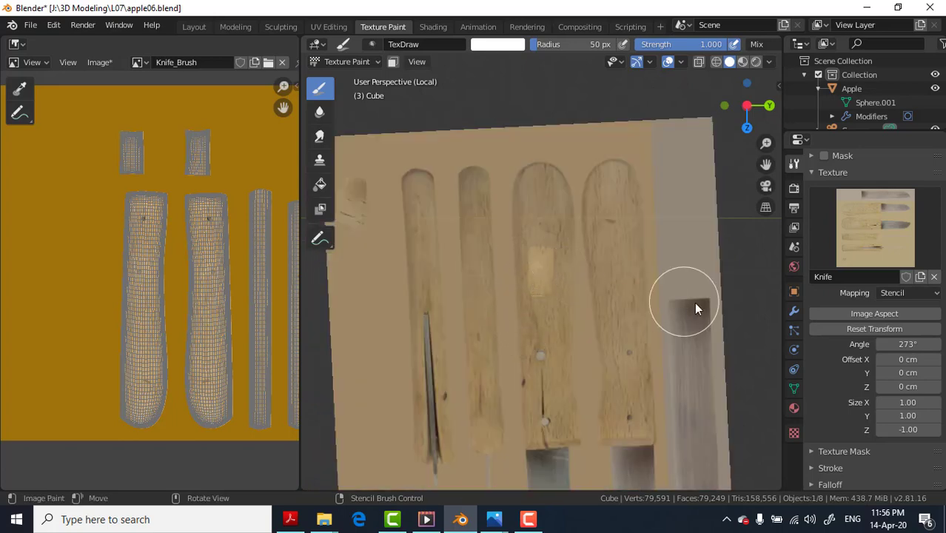
# Step: Switch the brush texture mapping to View Plane
pyautogui.click(896, 295)
pyautogui.click(900, 303)
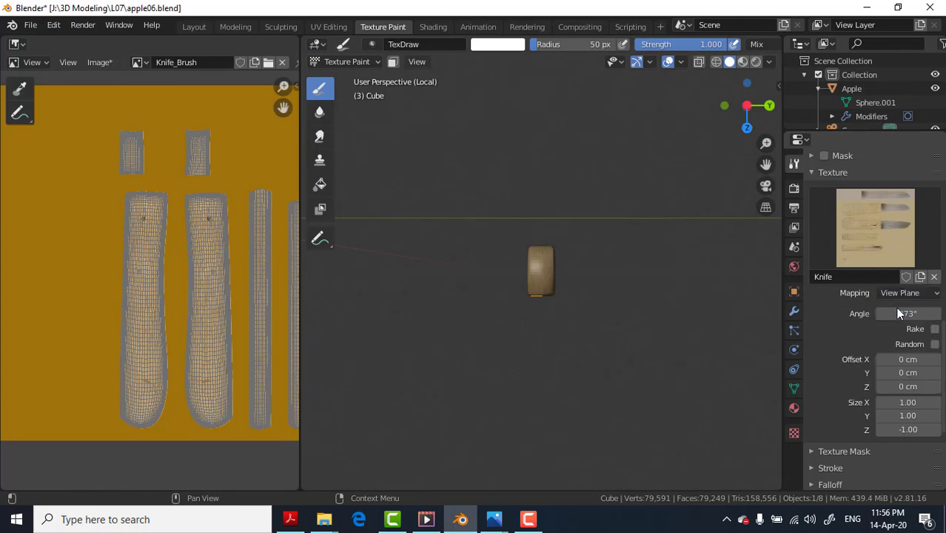
pyautogui.moveTo(543, 284)
pyautogui.mouseDown(button='middle')
pyautogui.moveTo(653, 280)
pyautogui.moveTo(646, 121)
pyautogui.moveTo(555, 302)
pyautogui.moveTo(494, 194)
pyautogui.moveTo(502, 170)
pyautogui.moveTo(428, 208)
pyautogui.moveTo(511, 236)
pyautogui.moveTo(567, 218)
pyautogui.moveTo(633, 228)
pyautogui.moveTo(673, 216)
pyautogui.moveTo(606, 268)
pyautogui.moveTo(537, 192)
pyautogui.moveTo(456, 226)
pyautogui.moveTo(428, 250)
pyautogui.mouseUp(button='middle')
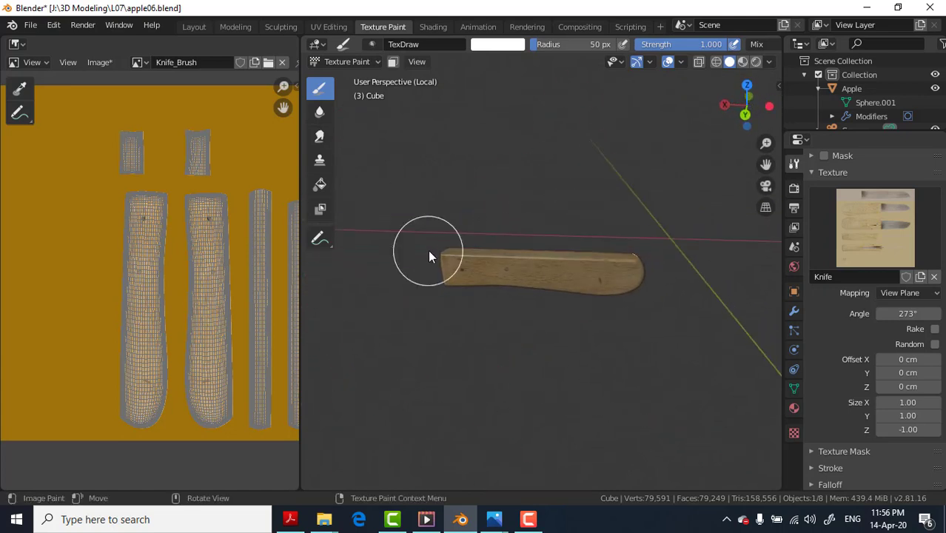
# Step: Return to Object Mode via Edit Mode, exit local view, and select the knife blade
pyautogui.click(348, 61)
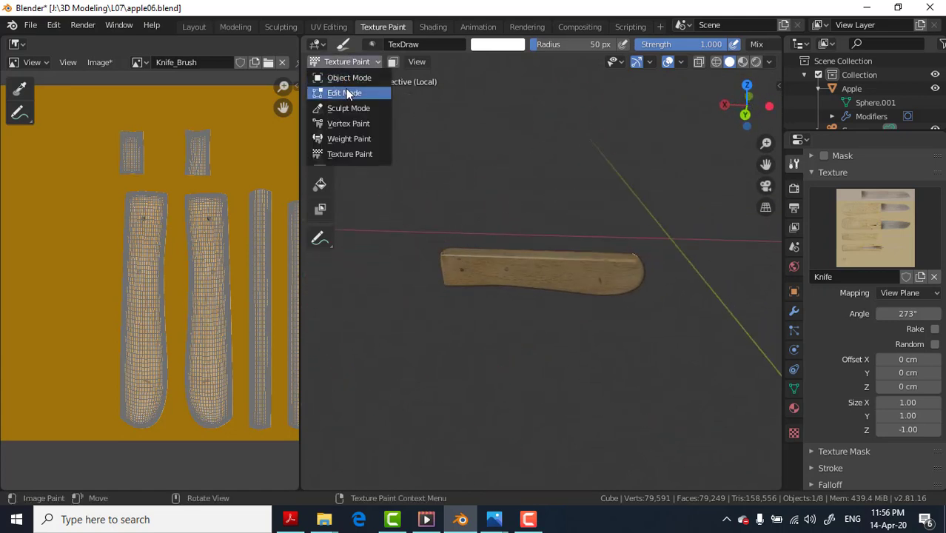
pyautogui.click(344, 92)
pyautogui.click(326, 61)
pyautogui.click(343, 71)
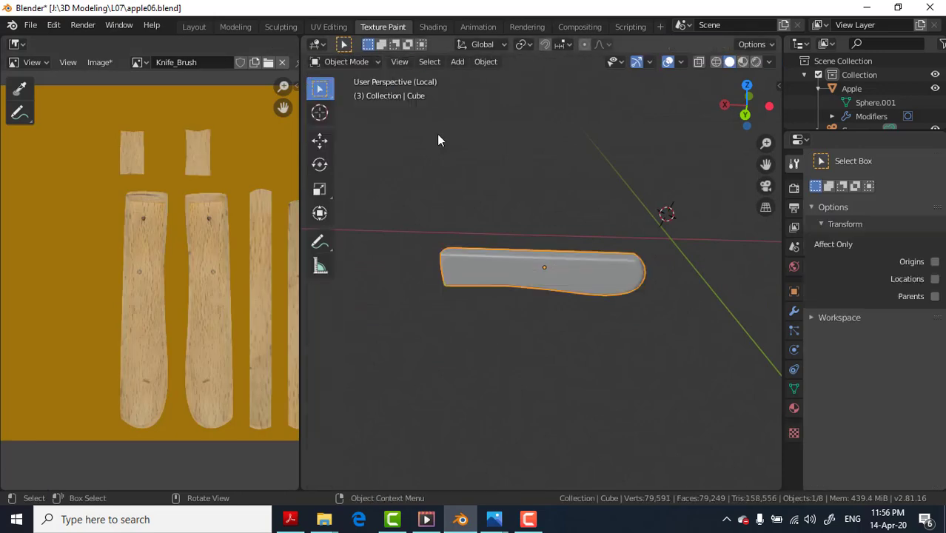
pyautogui.press('KP_Divide')
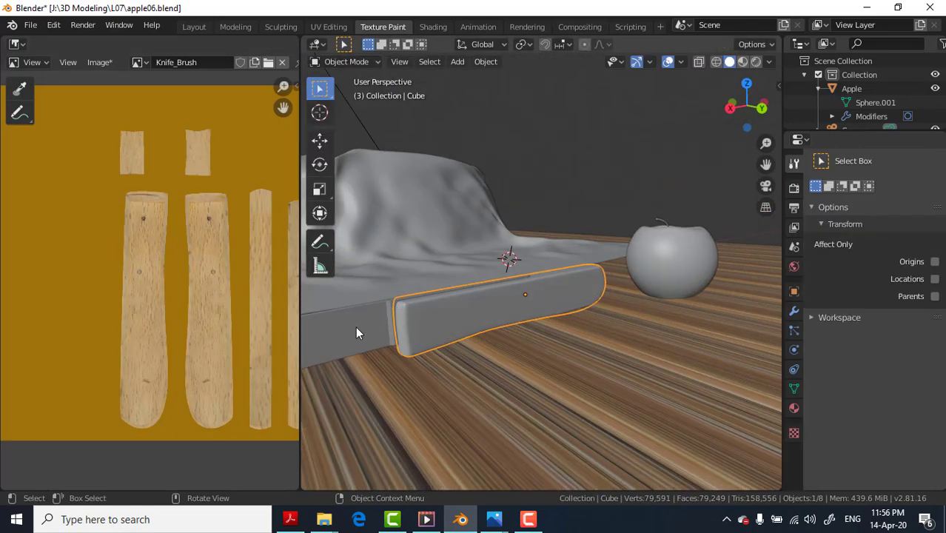
pyautogui.click(356, 329)
# Step: Isolate the knife blade in Local View and view it straight from the front
pyautogui.press('KP_Divide')
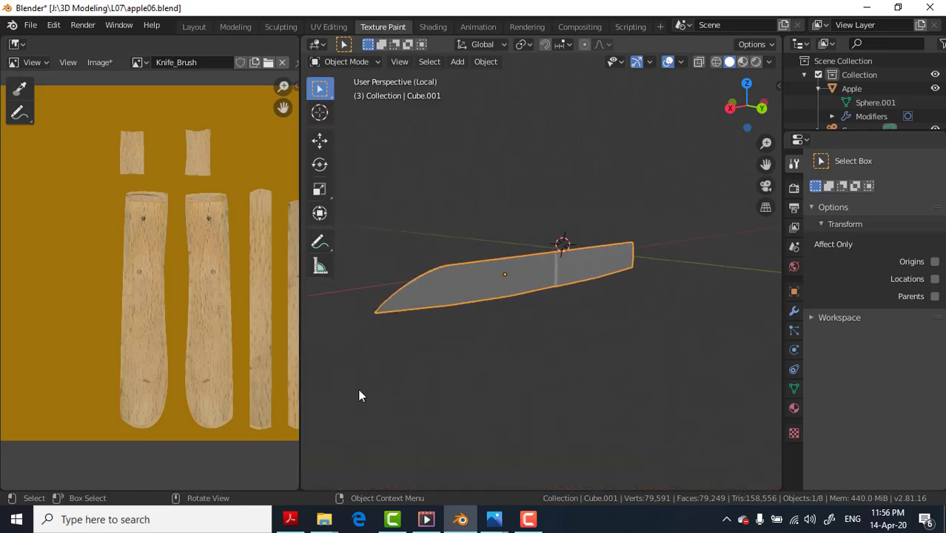
pyautogui.press('KP_1')
pyautogui.scroll(1, 537, 256)
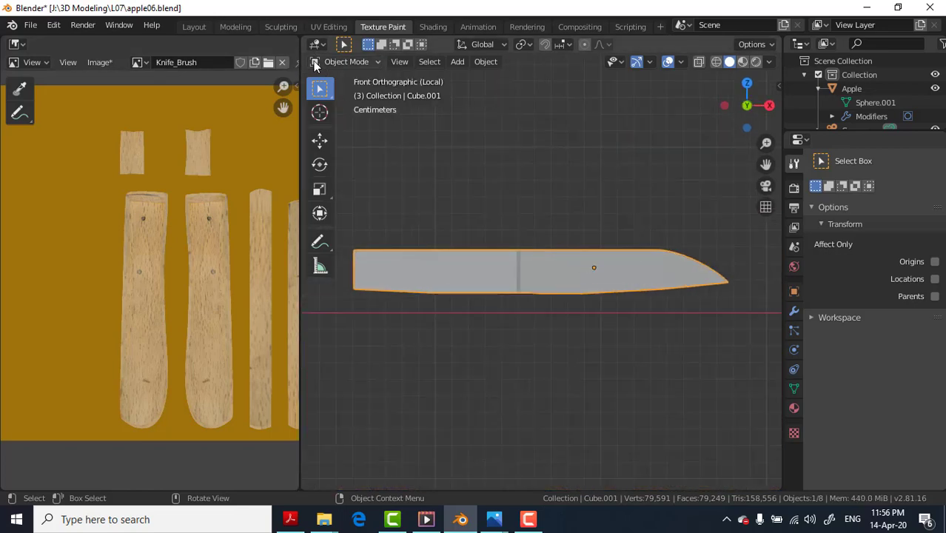
# Step: Switch the blade to Texture Paint, dab a test stroke, enable face masking and select all faces
pyautogui.click(346, 61)
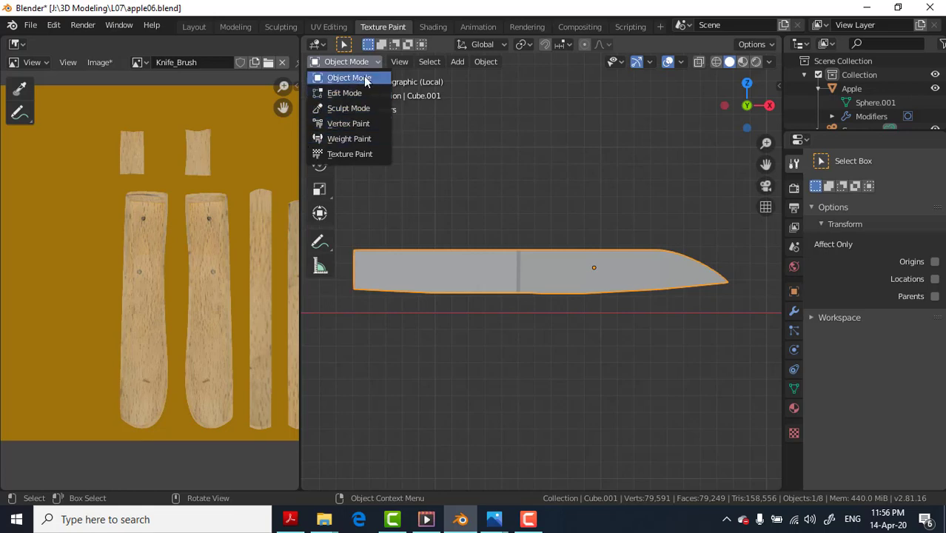
pyautogui.click(344, 155)
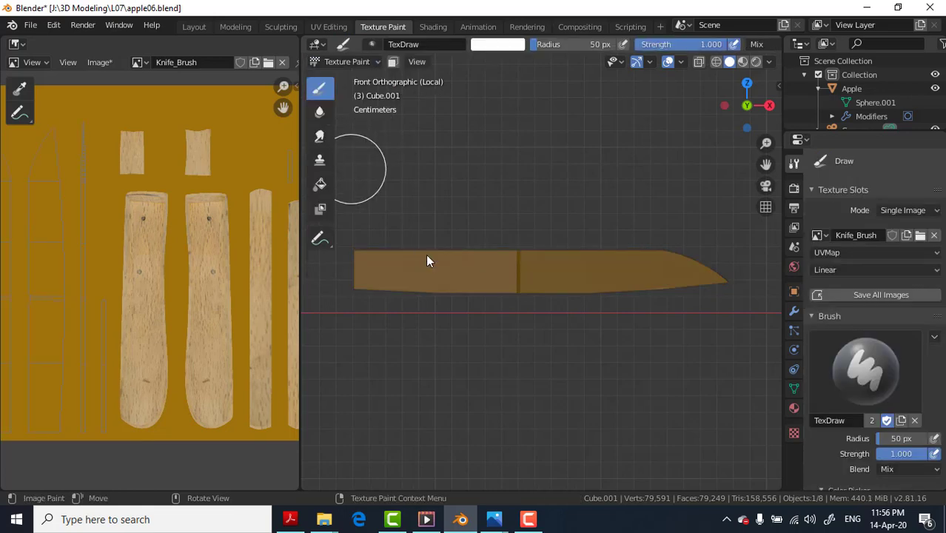
pyautogui.moveTo(434, 268); pyautogui.dragTo(441, 264)
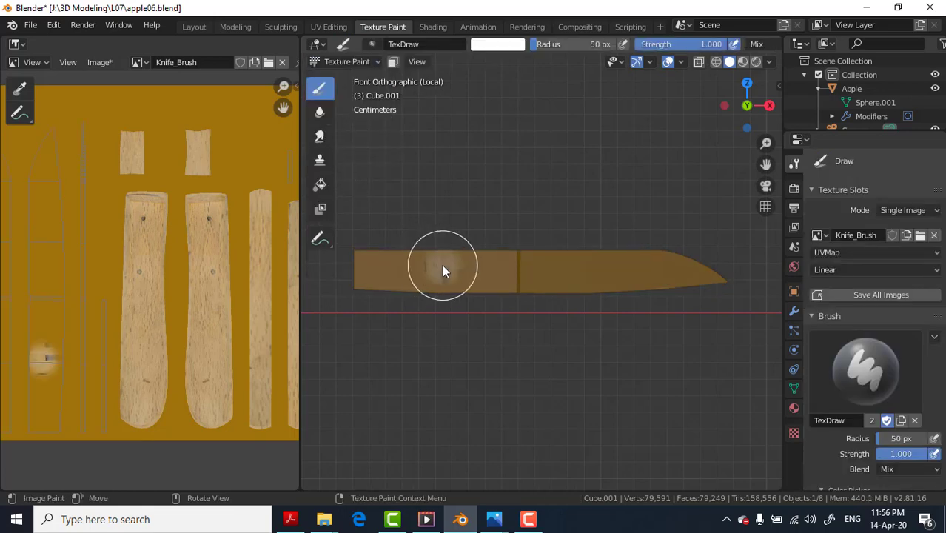
pyautogui.click(393, 63)
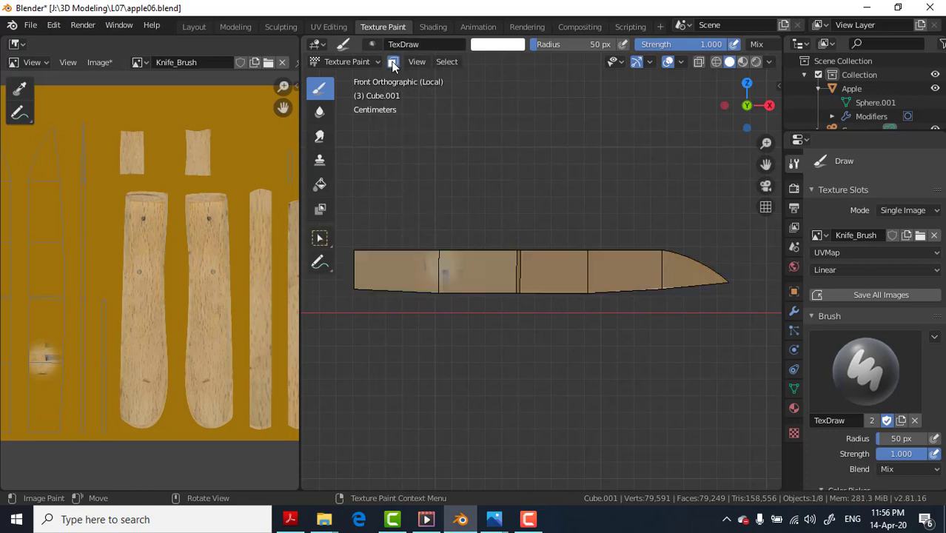
pyautogui.press('a')
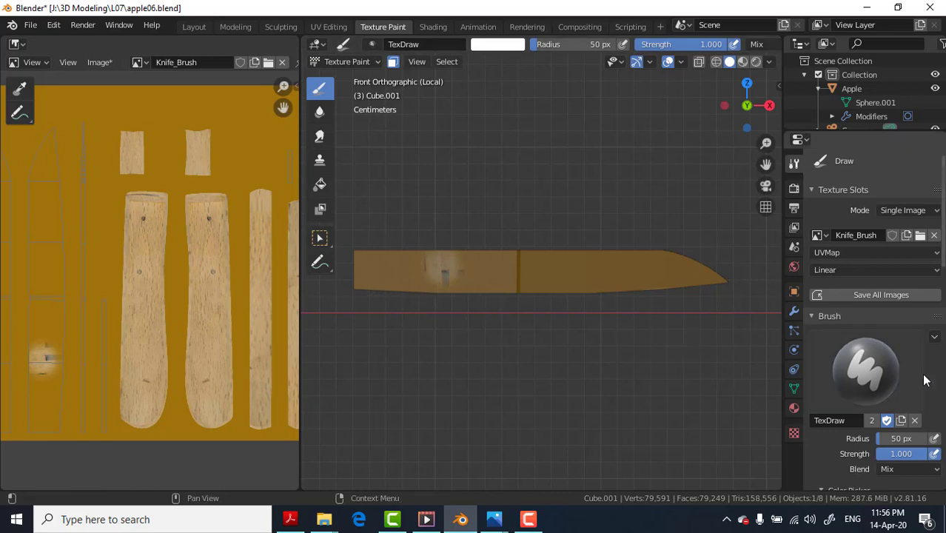
pyautogui.scroll(-4, 863, 303)
pyautogui.scroll(-5, 863, 304)
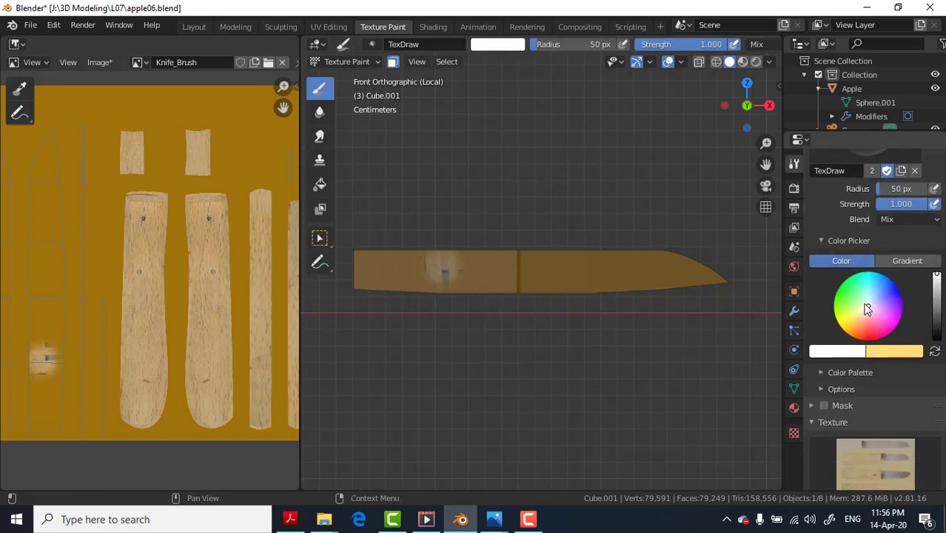
pyautogui.scroll(-3, 869, 307)
pyautogui.scroll(1, 871, 304)
pyautogui.scroll(2, 870, 302)
pyautogui.scroll(-8, 872, 298)
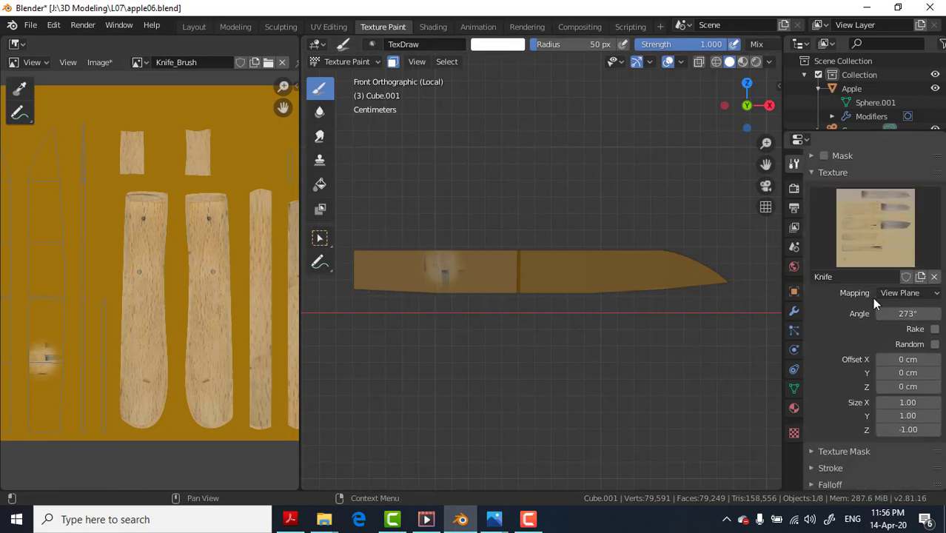
# Step: Set the brush texture mapping to Stencil, reset it, and align and scale the knife photo over the blade
pyautogui.click(910, 294)
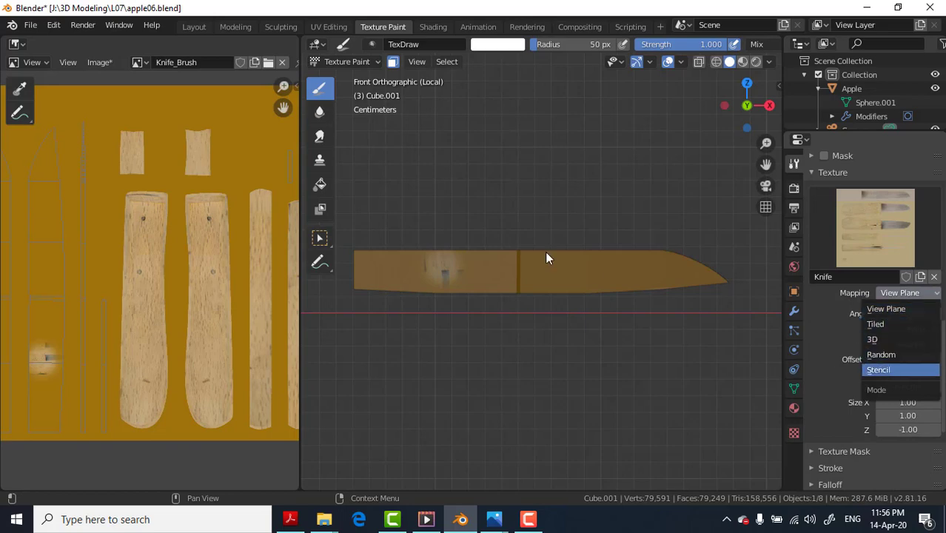
pyautogui.press('Return')
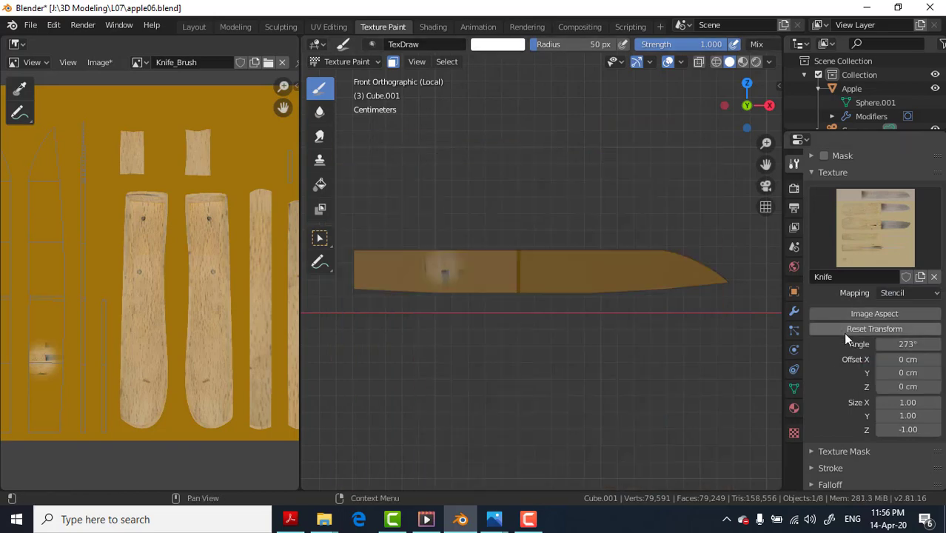
pyautogui.click(844, 327)
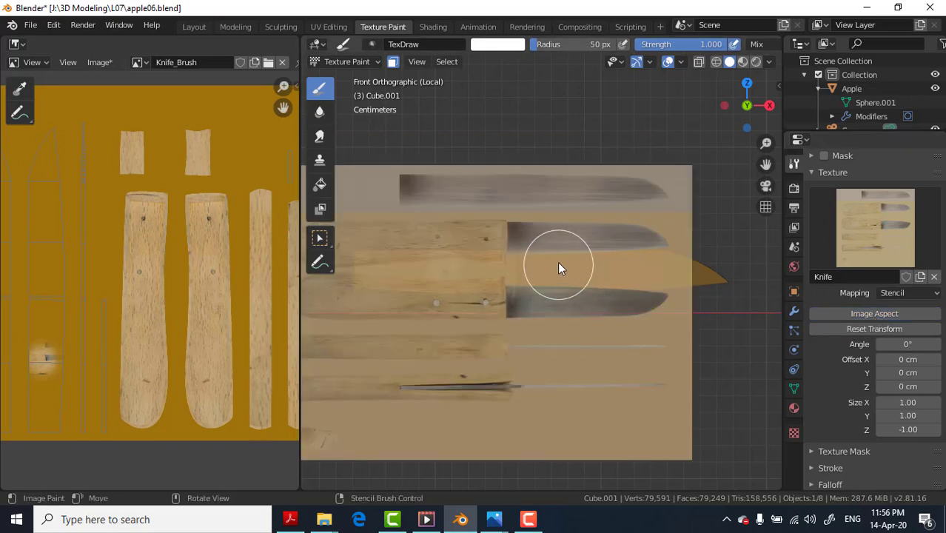
pyautogui.moveTo(558, 264); pyautogui.dragTo(578, 303, button='right')
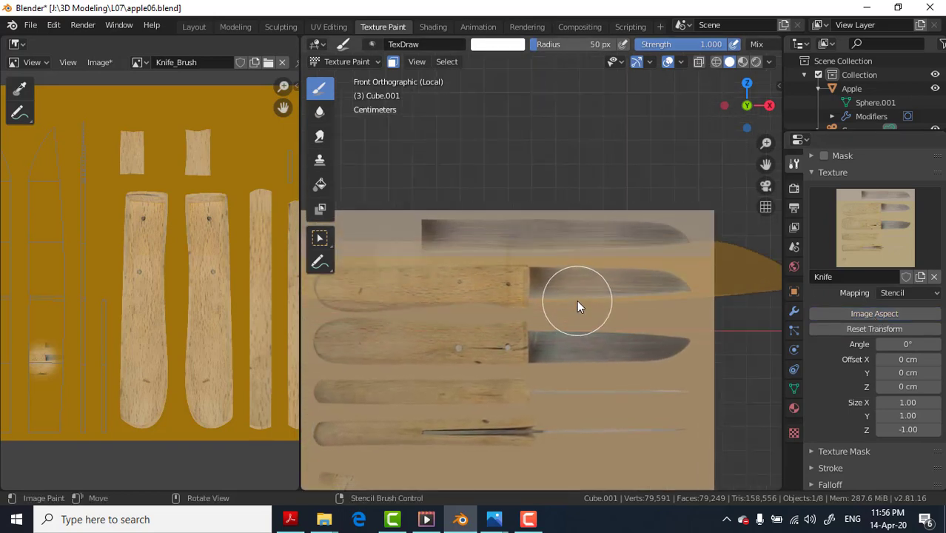
pyautogui.moveTo(575, 302)
pyautogui.mouseDown(button='right')
pyautogui.moveTo(630, 338)
pyautogui.moveTo(550, 314)
pyautogui.moveTo(569, 317)
pyautogui.moveTo(566, 305)
pyautogui.moveTo(542, 298)
pyautogui.mouseUp(button='right')
pyautogui.scroll(1, 622, 326)
pyautogui.scroll(-1, 617, 319)
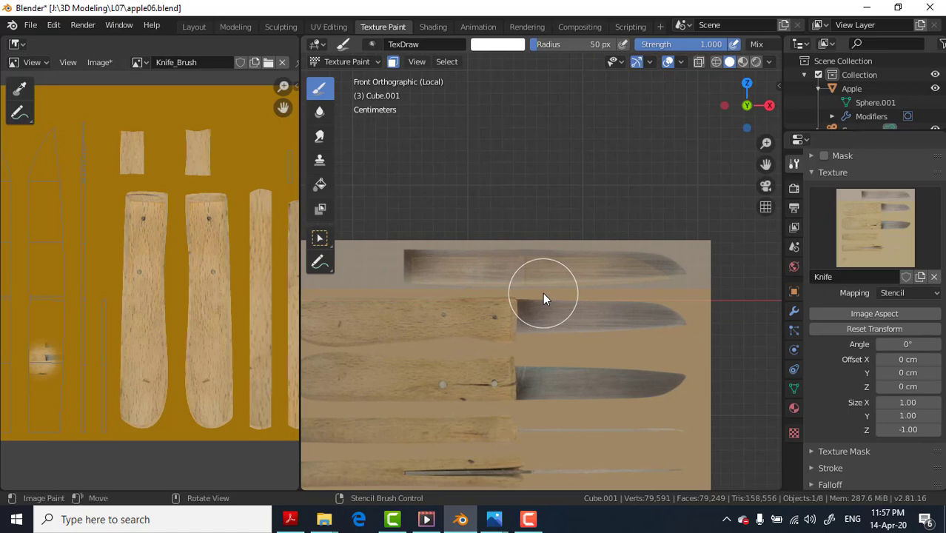
pyautogui.keyDown('shift'); pyautogui.moveTo(543, 298); pyautogui.dragTo(562, 303, button='right'); pyautogui.keyUp('shift')
# Step: Paint the knife's front through the stencil, then switch to the back view
pyautogui.moveTo(562, 302); pyautogui.dragTo(558, 281)
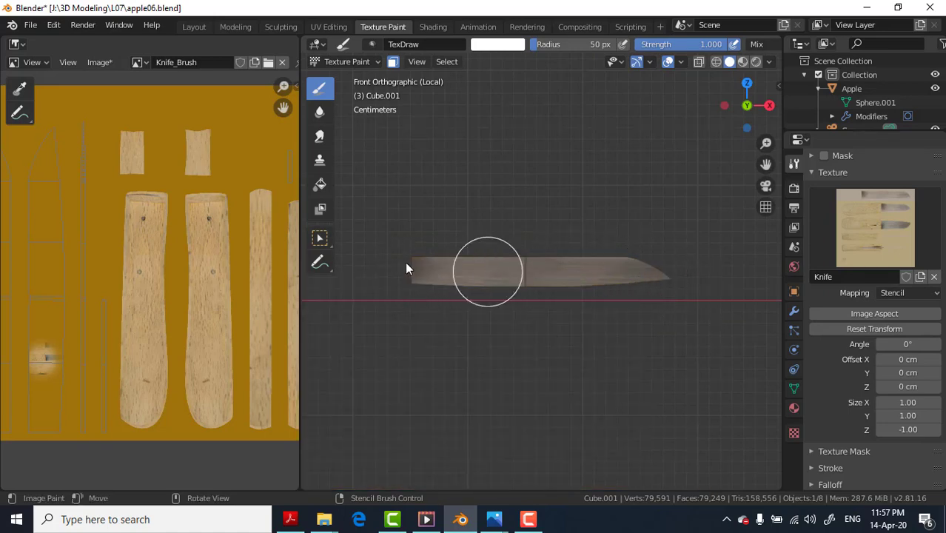
pyautogui.moveTo(558, 285); pyautogui.dragTo(707, 281)
pyautogui.press('ctrl+KP_1')
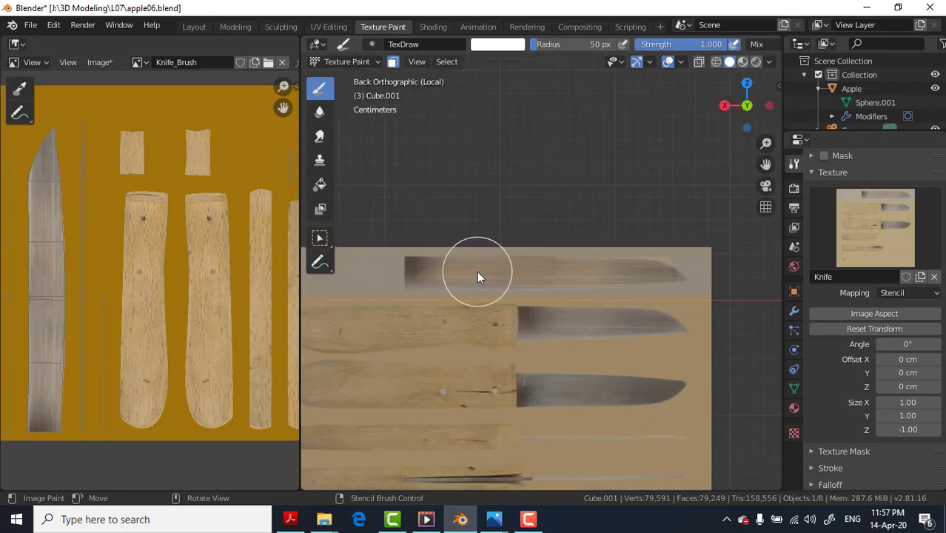
# Step: Mirror the stencil with texture Size X -1, realign it and paint the knife's back
pyautogui.click(910, 401)
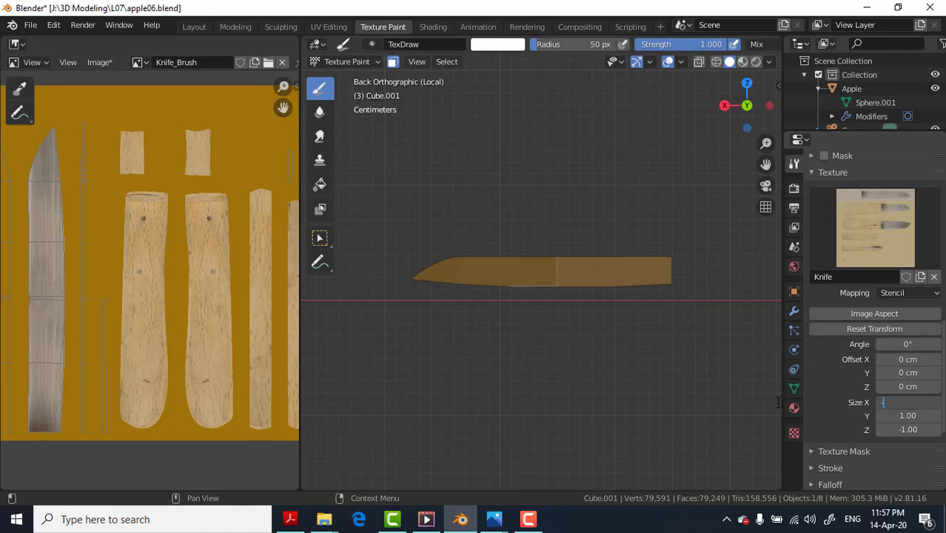
pyautogui.write('-1')
pyautogui.press('Return')
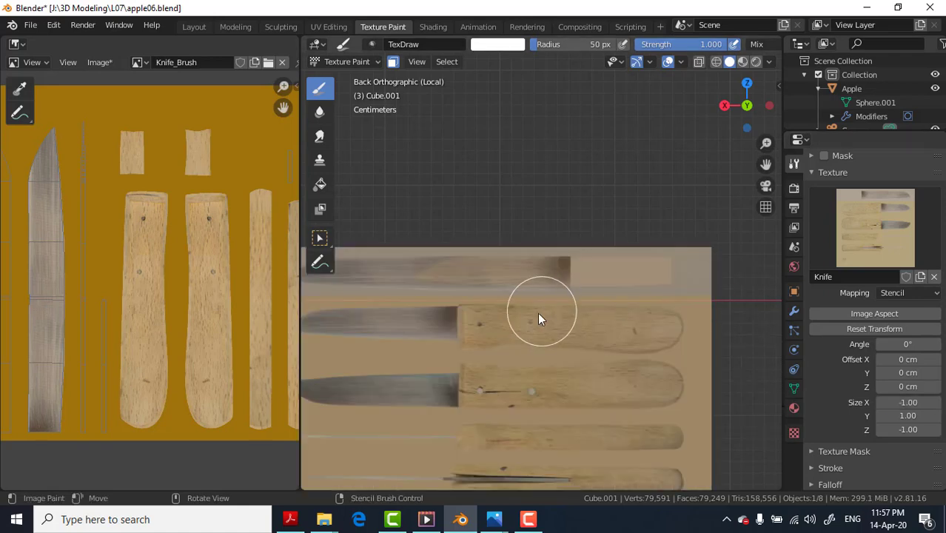
pyautogui.moveTo(519, 287); pyautogui.dragTo(627, 289, button='right')
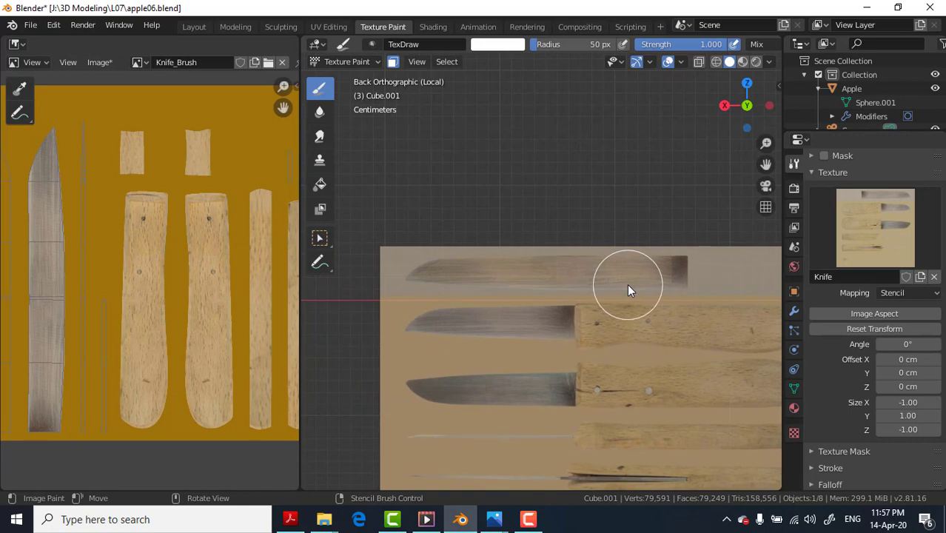
pyautogui.moveTo(627, 290)
pyautogui.mouseDown()
pyautogui.moveTo(624, 270)
pyautogui.moveTo(406, 265)
pyautogui.moveTo(503, 274)
pyautogui.moveTo(418, 276)
pyautogui.moveTo(608, 292)
pyautogui.moveTo(400, 287)
pyautogui.mouseUp()
# Step: Paint the blade's top and bottom edges from top and bottom views, then inspect the result
pyautogui.press('KP_7')
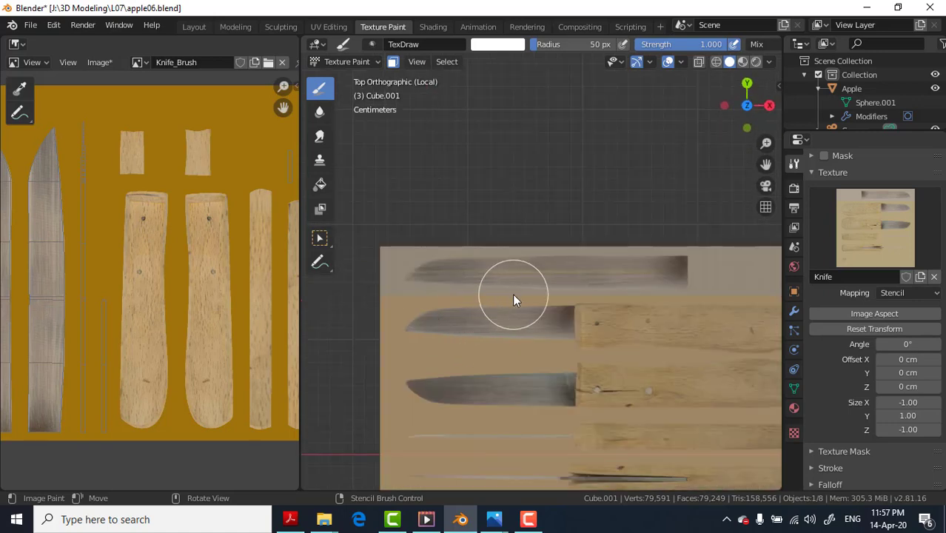
pyautogui.moveTo(638, 277)
pyautogui.mouseDown()
pyautogui.moveTo(656, 266)
pyautogui.moveTo(451, 235)
pyautogui.moveTo(538, 262)
pyautogui.moveTo(501, 259)
pyautogui.moveTo(671, 263)
pyautogui.mouseUp()
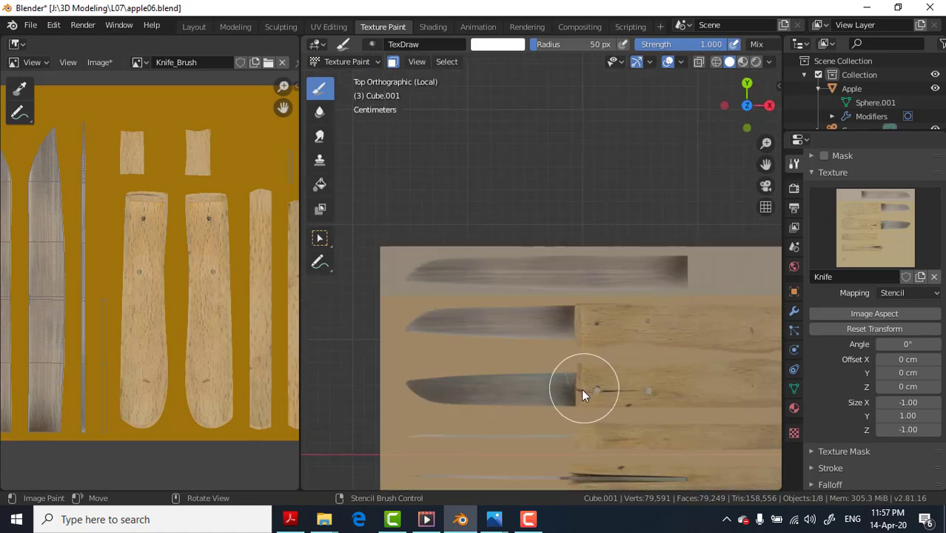
pyautogui.moveTo(580, 389); pyautogui.dragTo(581, 396, button='middle')
pyautogui.press('ctrl+KP_7')
pyautogui.moveTo(602, 268)
pyautogui.mouseDown(button='right')
pyautogui.moveTo(572, 371)
pyautogui.moveTo(608, 273)
pyautogui.moveTo(587, 265)
pyautogui.mouseUp(button='right')
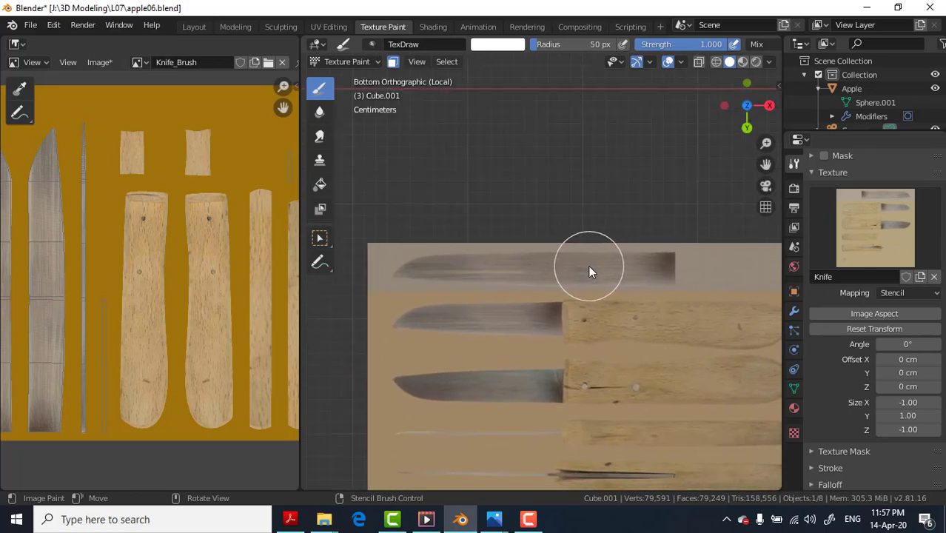
pyautogui.moveTo(587, 265)
pyautogui.mouseDown()
pyautogui.moveTo(580, 276)
pyautogui.moveTo(408, 289)
pyautogui.mouseUp()
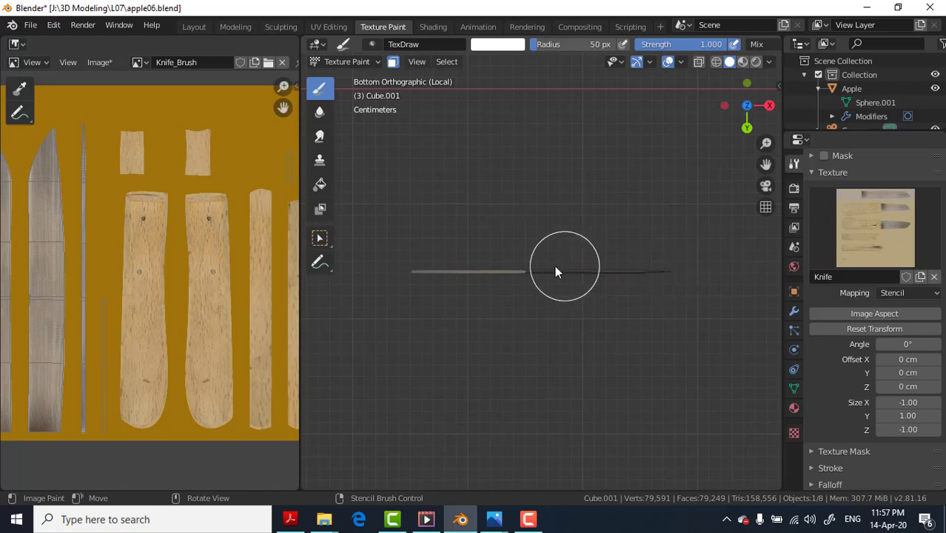
pyautogui.moveTo(517, 319)
pyautogui.mouseDown(button='middle')
pyautogui.moveTo(672, 360)
pyautogui.moveTo(669, 402)
pyautogui.moveTo(499, 312)
pyautogui.moveTo(544, 344)
pyautogui.moveTo(558, 342)
pyautogui.moveTo(547, 336)
pyautogui.mouseUp(button='middle')
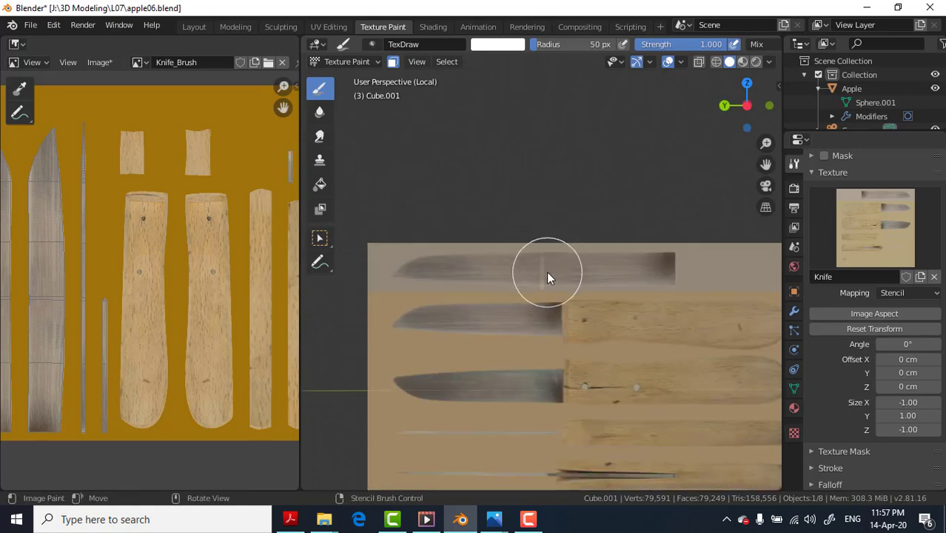
pyautogui.moveTo(564, 275)
pyautogui.mouseDown(button='middle')
pyautogui.moveTo(569, 281)
pyautogui.moveTo(562, 274)
pyautogui.moveTo(507, 321)
pyautogui.moveTo(596, 343)
pyautogui.moveTo(727, 325)
pyautogui.mouseUp(button='middle')
pyautogui.moveTo(571, 331)
pyautogui.mouseDown(button='middle')
pyautogui.moveTo(509, 330)
pyautogui.moveTo(623, 347)
pyautogui.moveTo(717, 233)
pyautogui.moveTo(666, 154)
pyautogui.moveTo(579, 89)
pyautogui.moveTo(511, 148)
pyautogui.moveTo(517, 236)
pyautogui.moveTo(507, 271)
pyautogui.moveTo(487, 249)
pyautogui.mouseUp(button='middle')
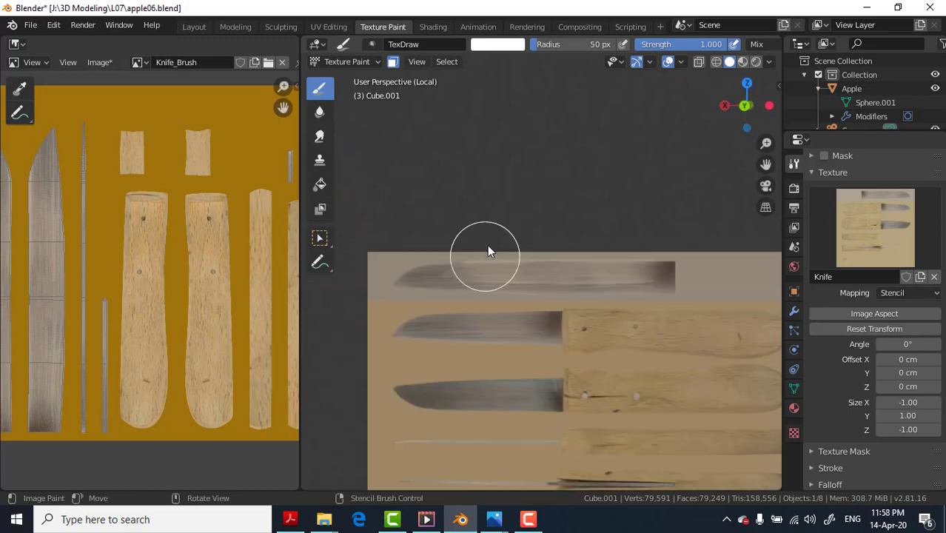
# Step: Return the blade to Object Mode, exit Local View and widen the image editor
pyautogui.click(341, 60)
pyautogui.click(345, 79)
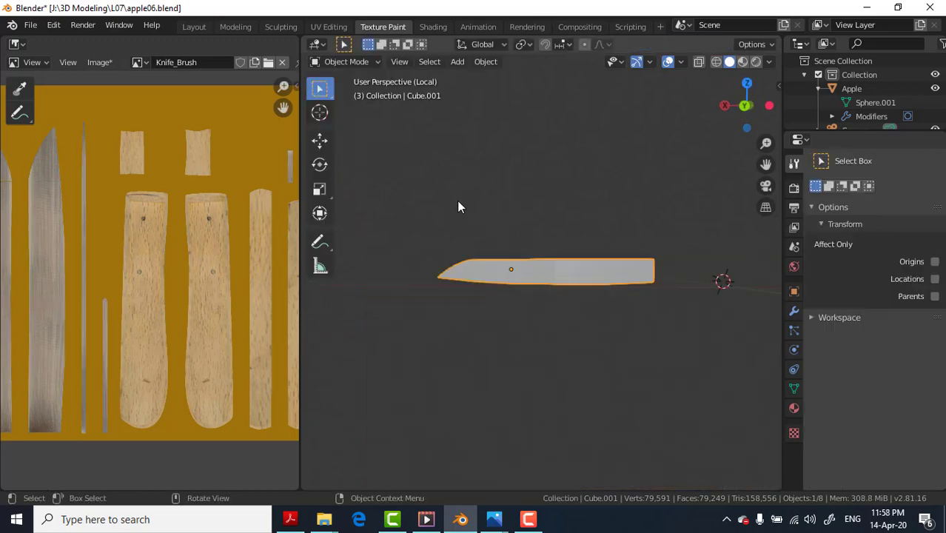
pyautogui.press('KP_Divide')
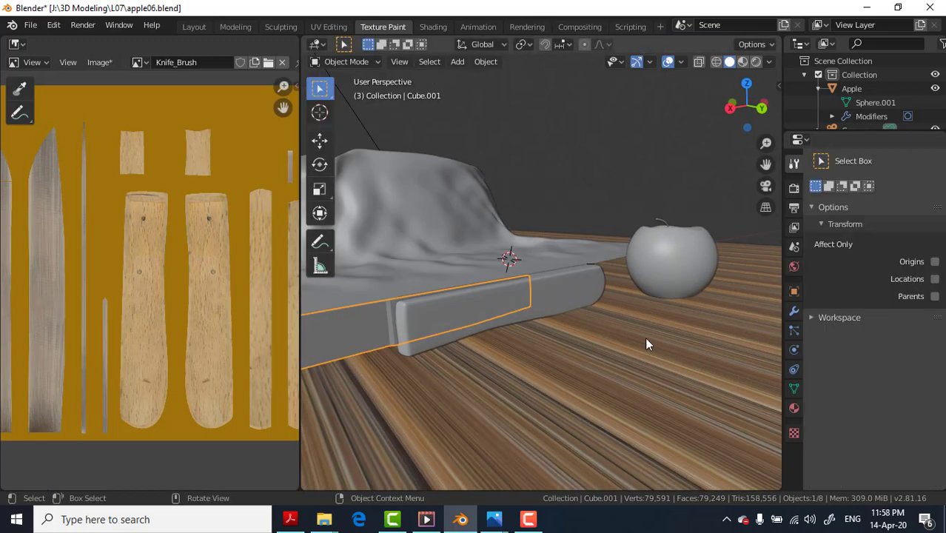
pyautogui.scroll(-2, 90, 239)
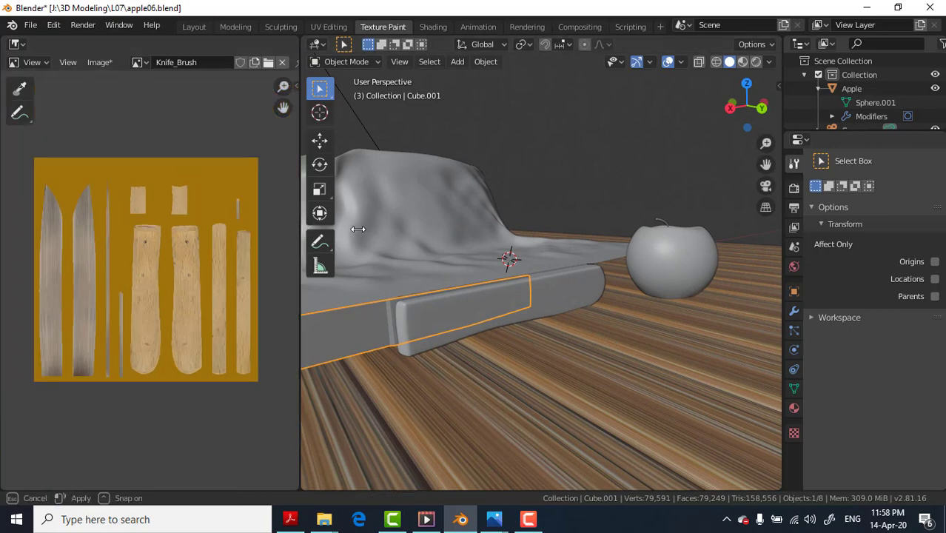
pyautogui.moveTo(300, 224); pyautogui.dragTo(472, 218)
pyautogui.scroll(2, 323, 198)
pyautogui.scroll(-1, 321, 195)
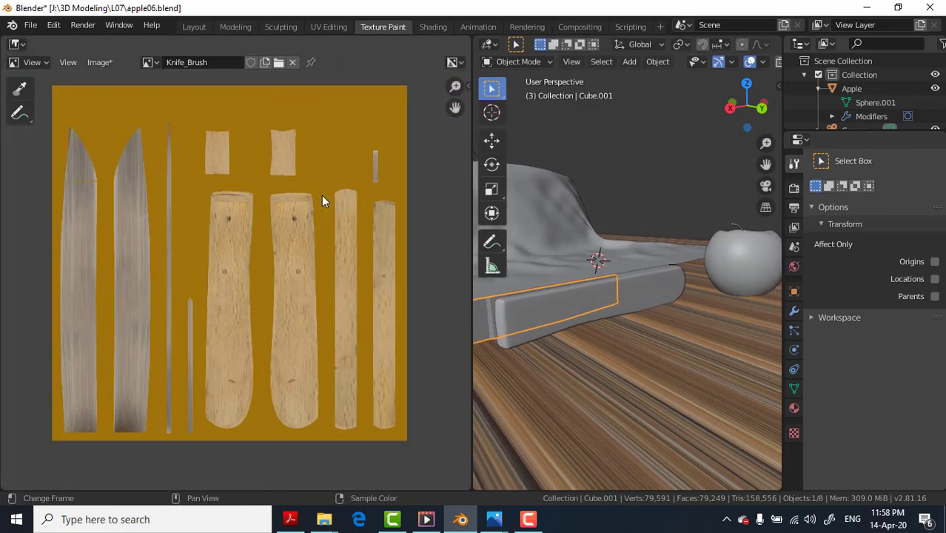
# Step: Save the image as a 16-bit PNG, renaming Knife_Brush to Knife_Texture.png
pyautogui.click(99, 62)
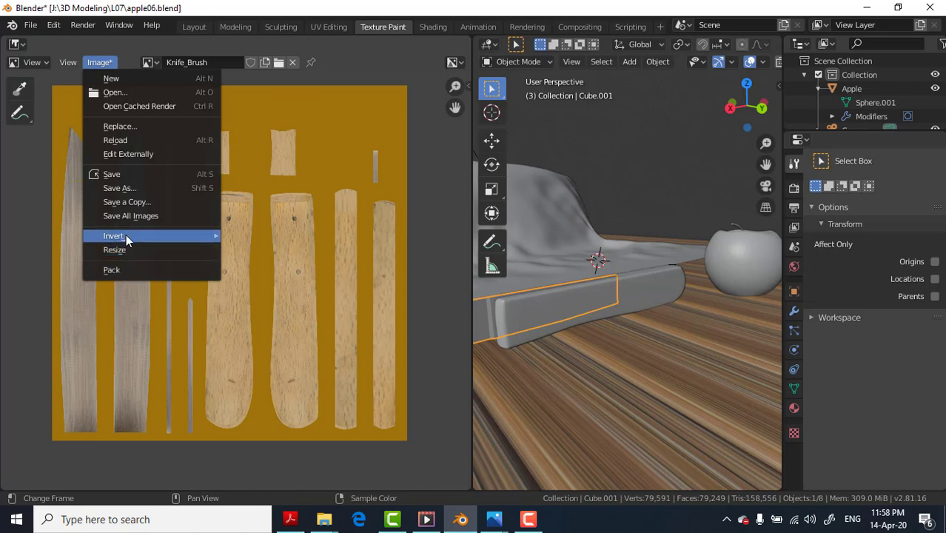
pyautogui.click(138, 189)
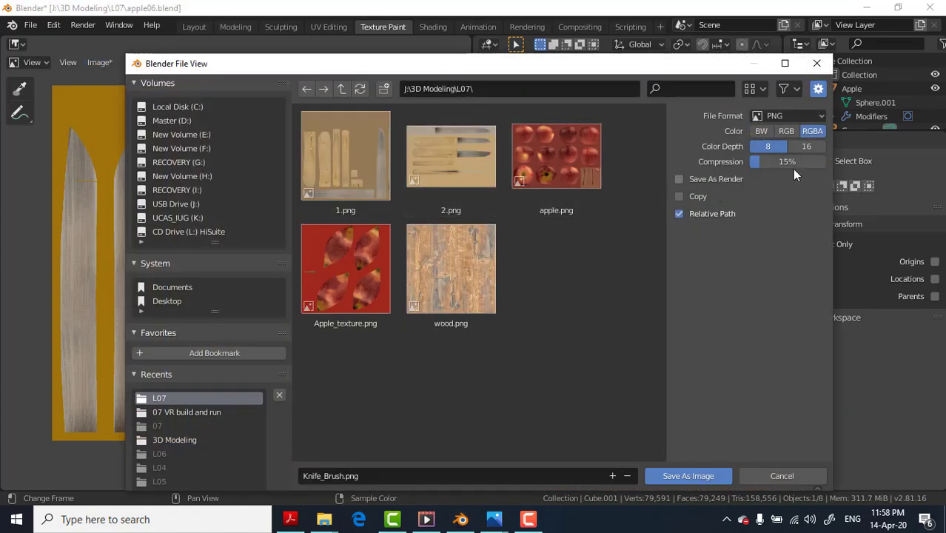
pyautogui.click(806, 145)
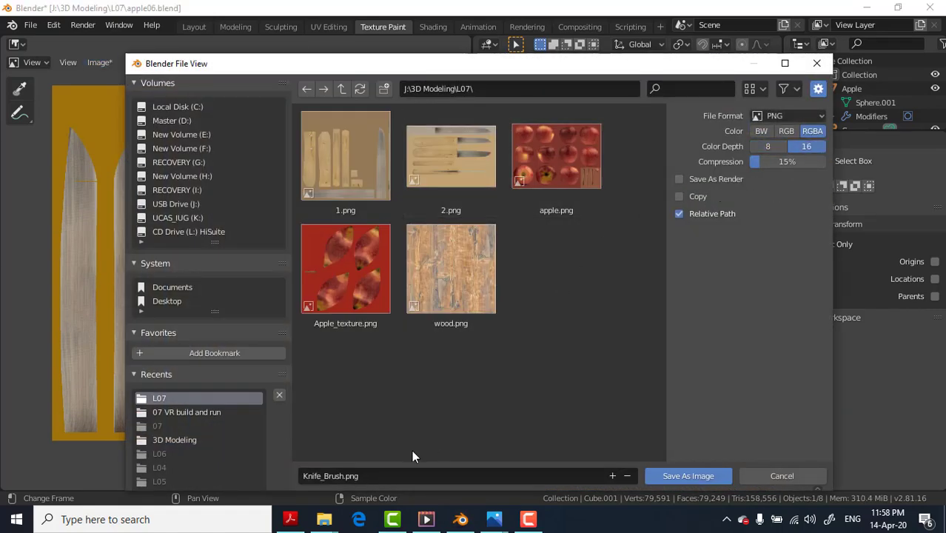
pyautogui.click(333, 476)
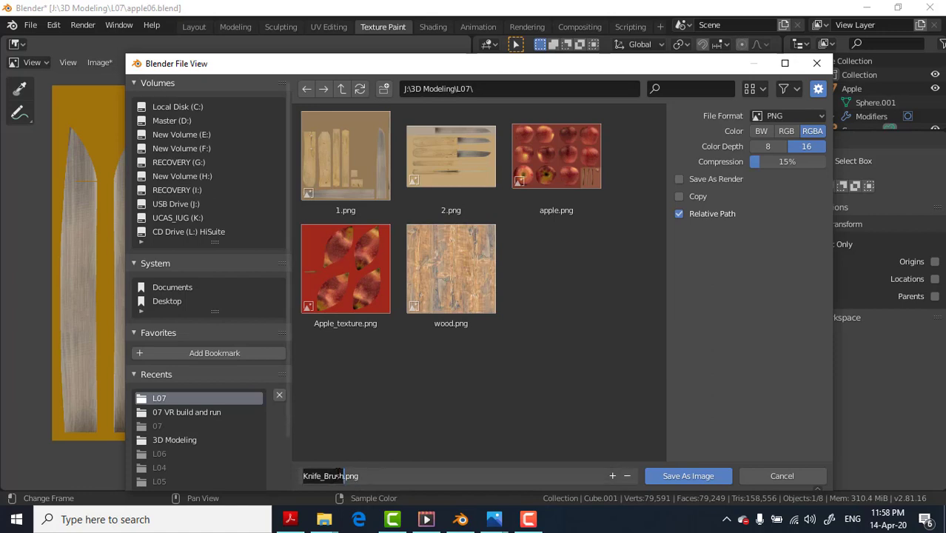
pyautogui.moveTo(323, 476); pyautogui.dragTo(346, 476)
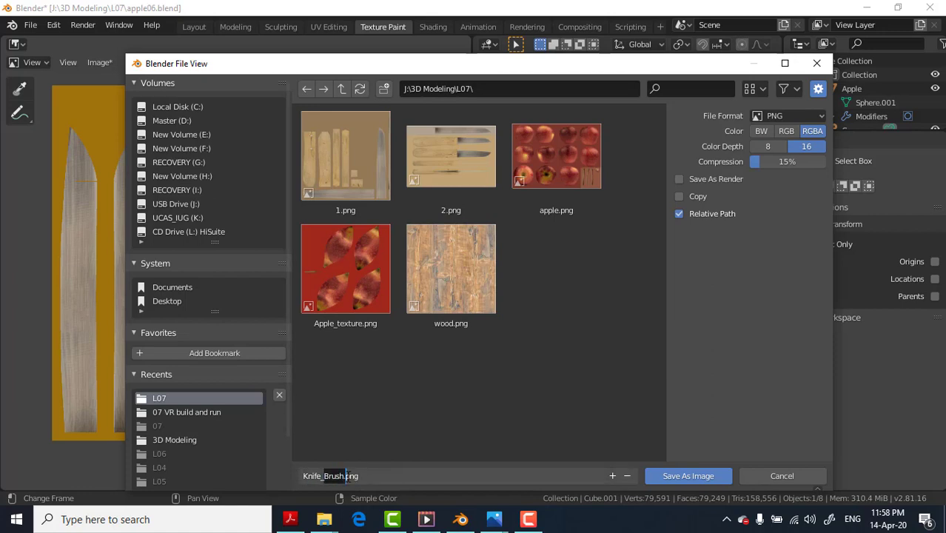
pyautogui.press('BackSpace')
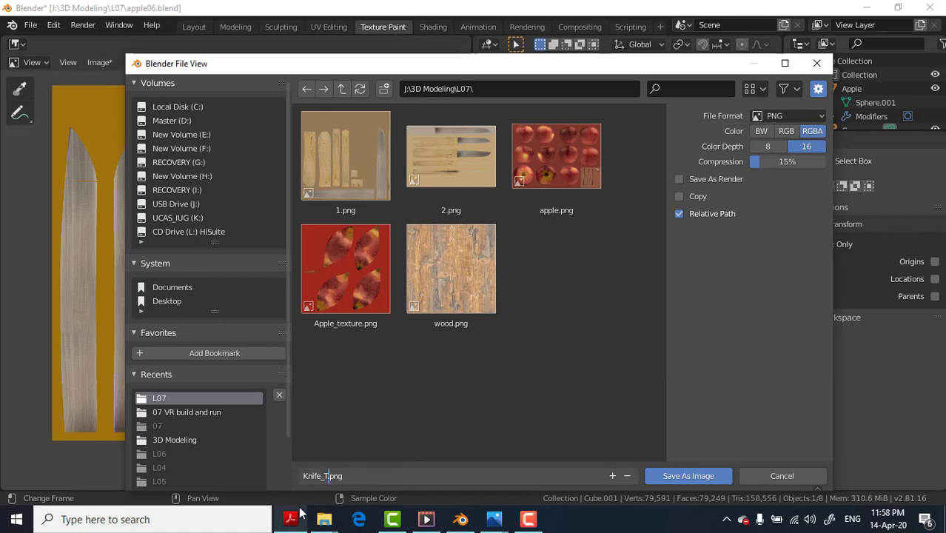
pyautogui.write('Textu')
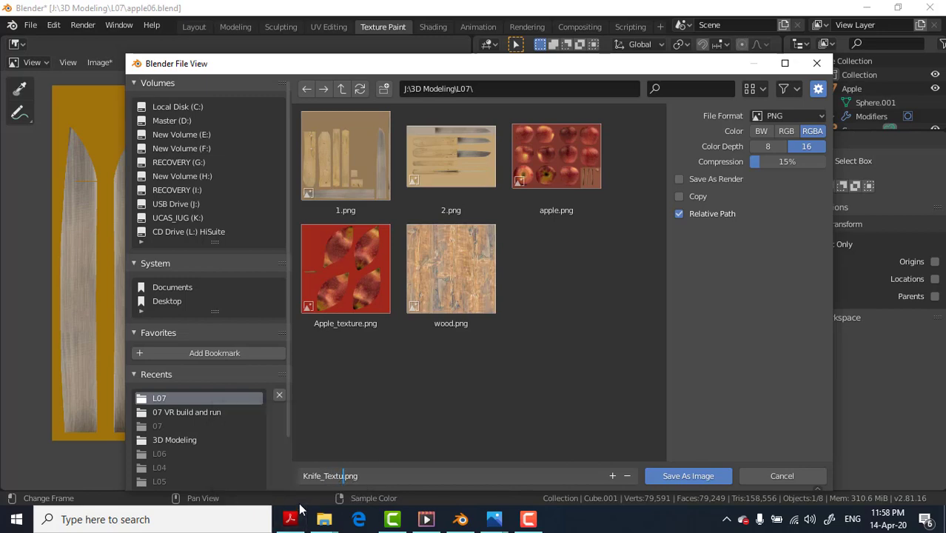
pyautogui.write('re')
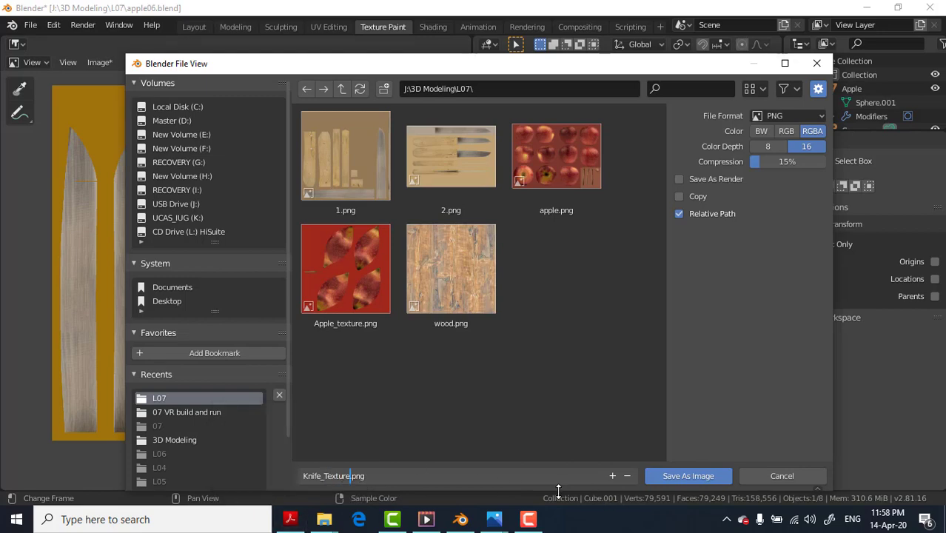
pyautogui.click(696, 478)
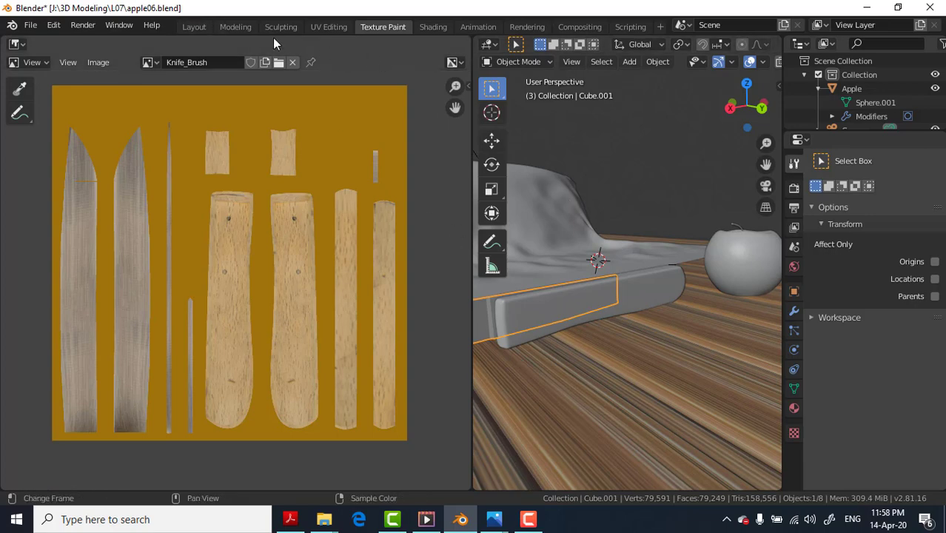
# Step: Open the Modeling workspace, leave Local View and zoom out to show table, cloth, apple and knife
pyautogui.click(235, 26)
pyautogui.scroll(-5, 344, 138)
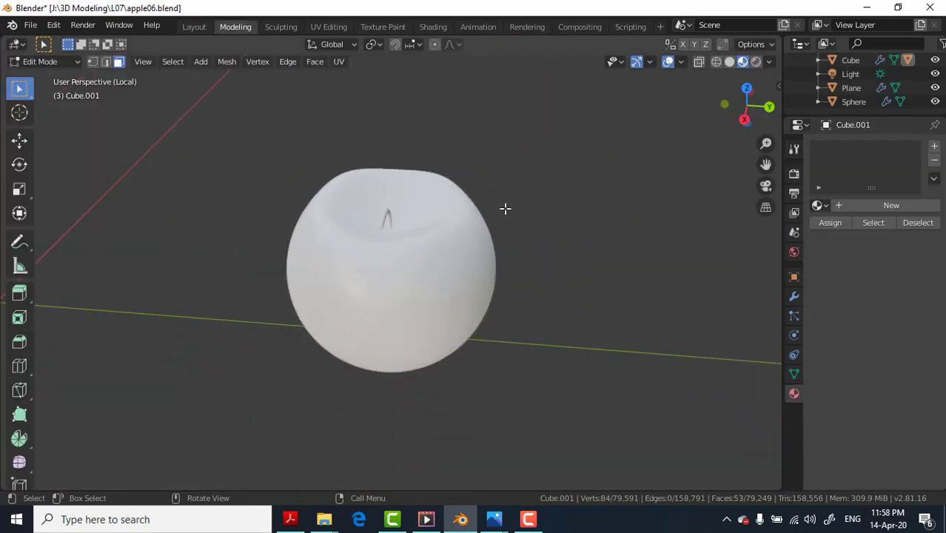
pyautogui.press('KP_Divide')
pyautogui.scroll(-2, 370, 250)
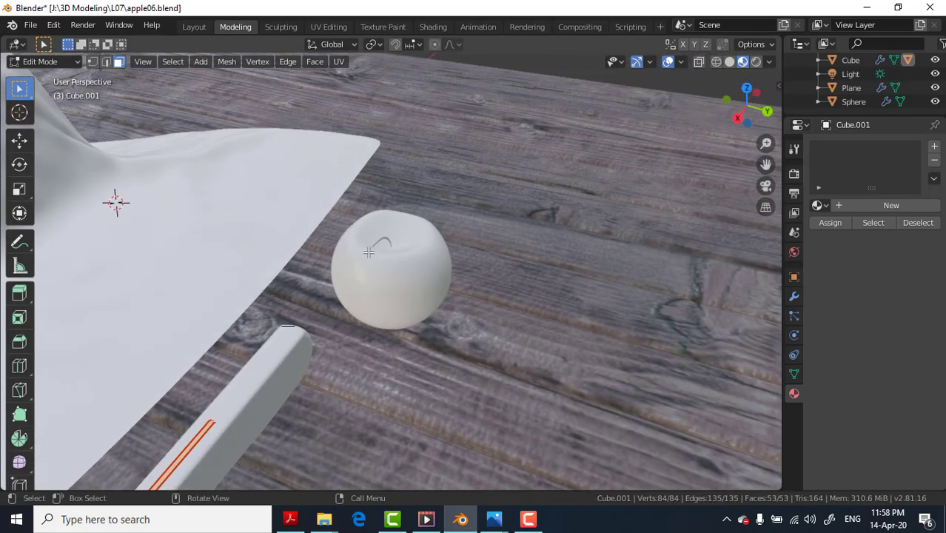
pyautogui.scroll(-2, 370, 250)
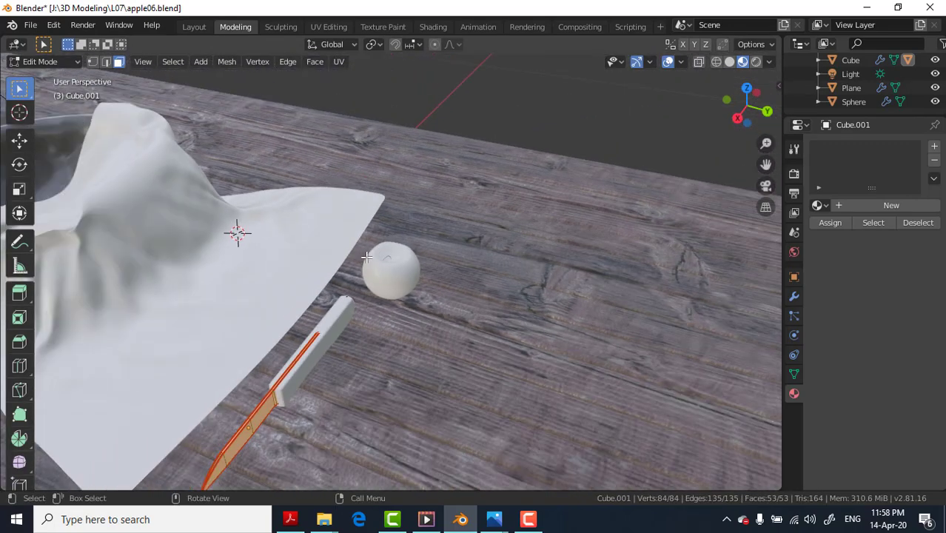